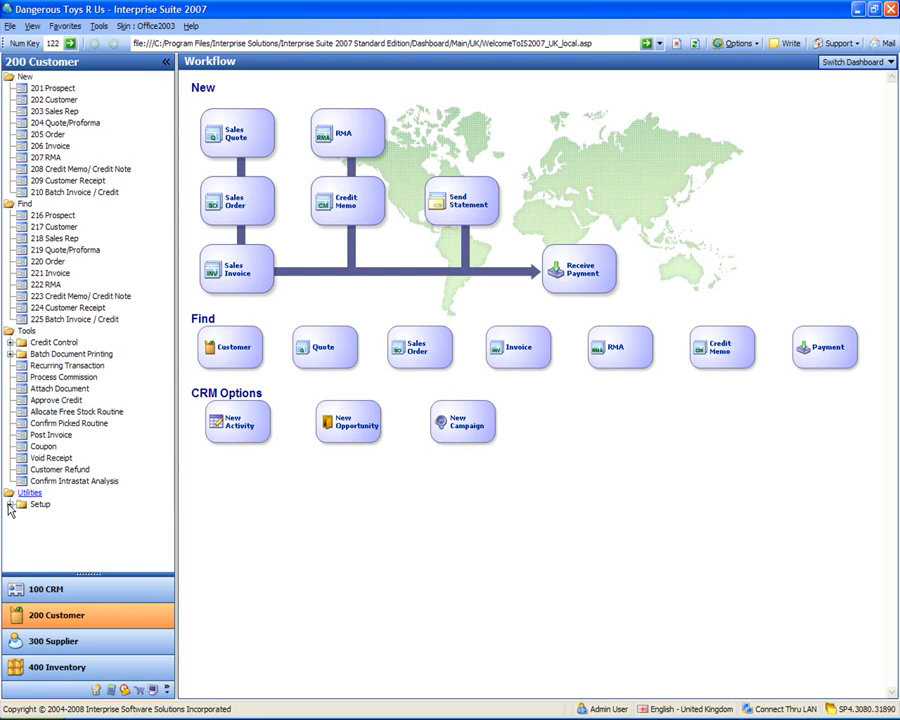
Step: Open the Customer Class Template setup and list all of its records
drag(168, 400, 165, 491)
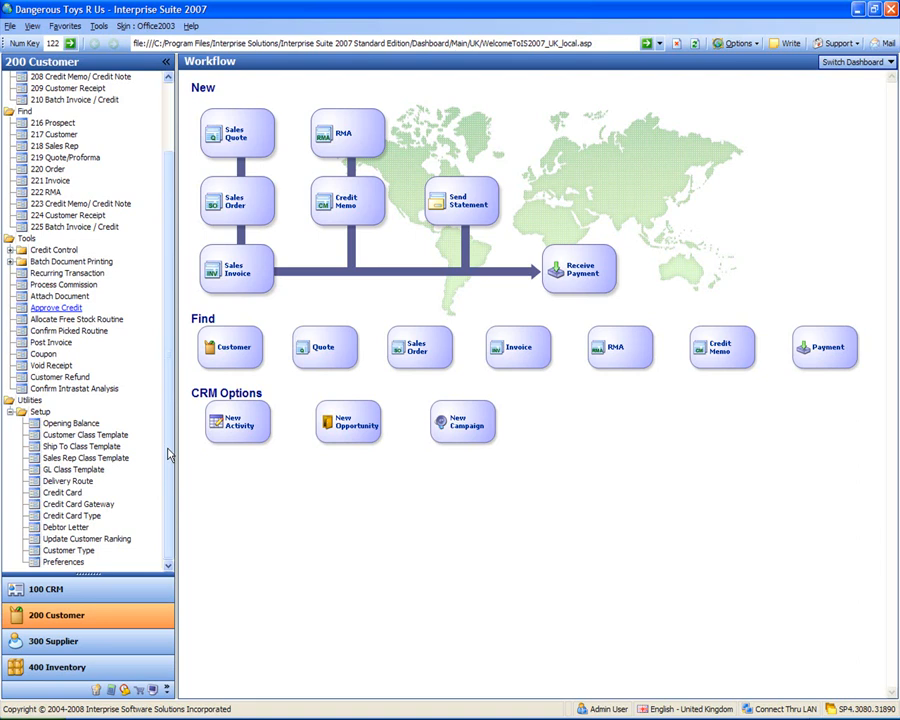
click(72, 440)
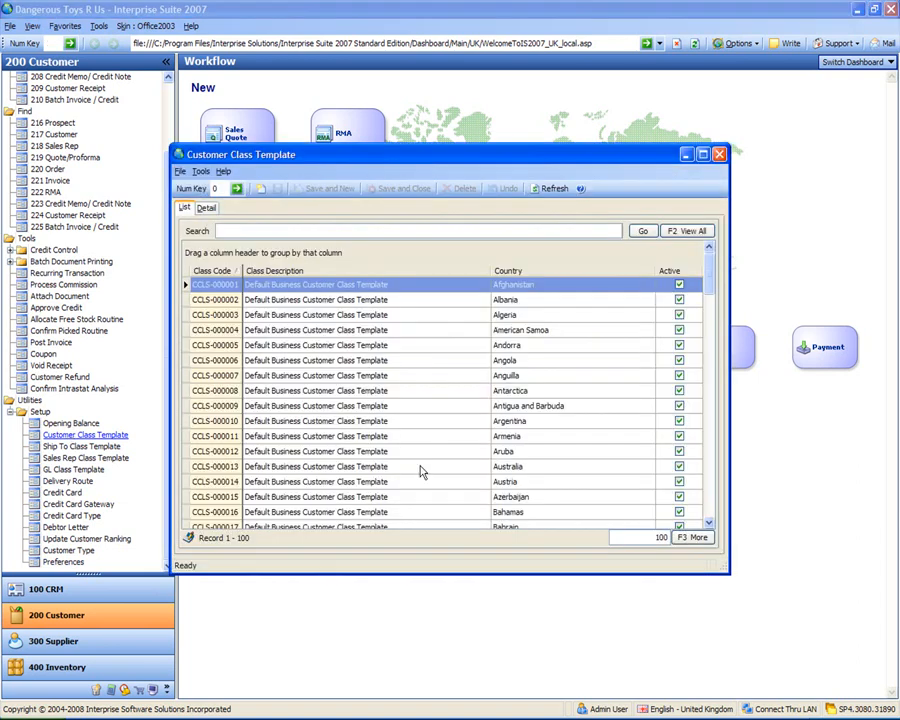
click(559, 378)
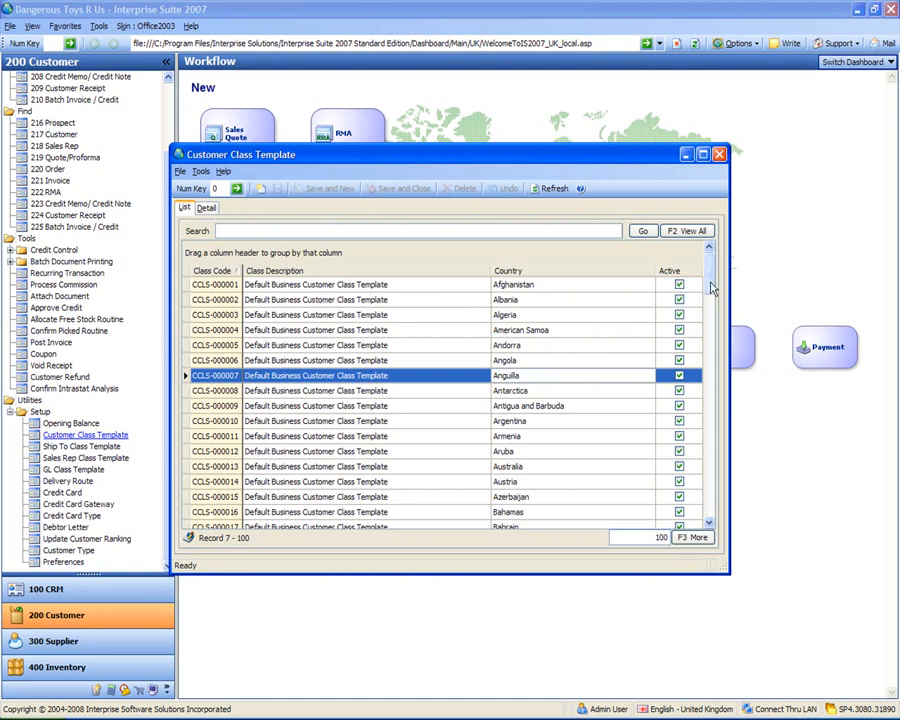
drag(712, 288, 707, 474)
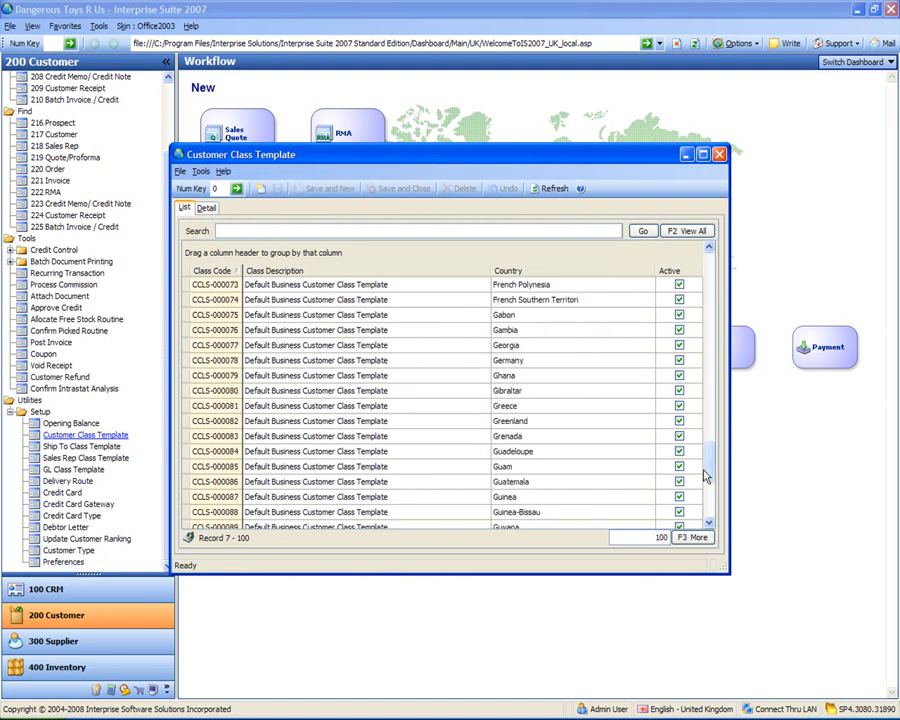
click(688, 232)
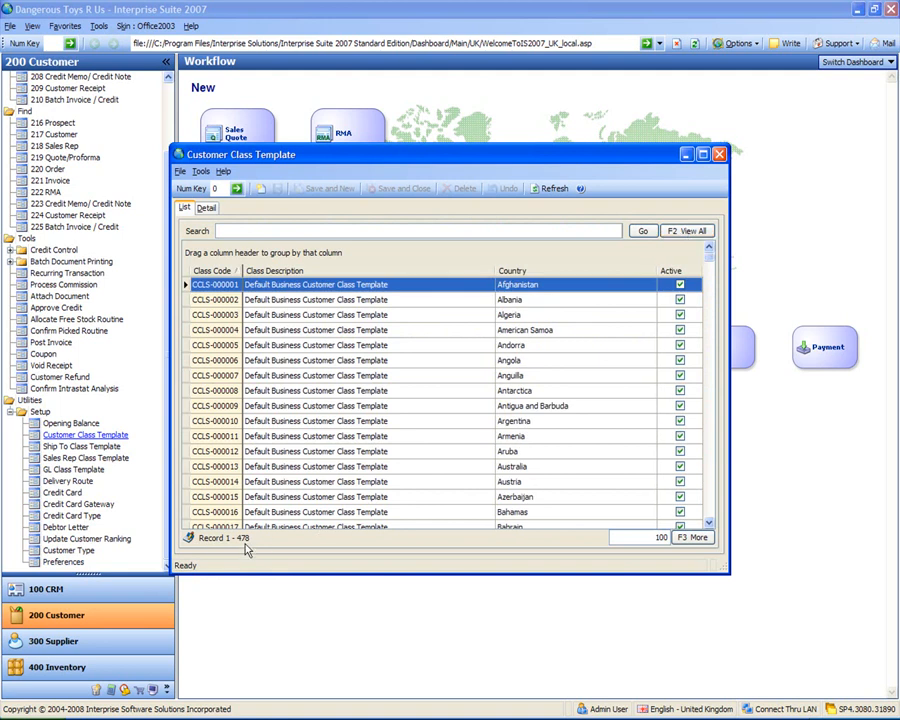
click(356, 348)
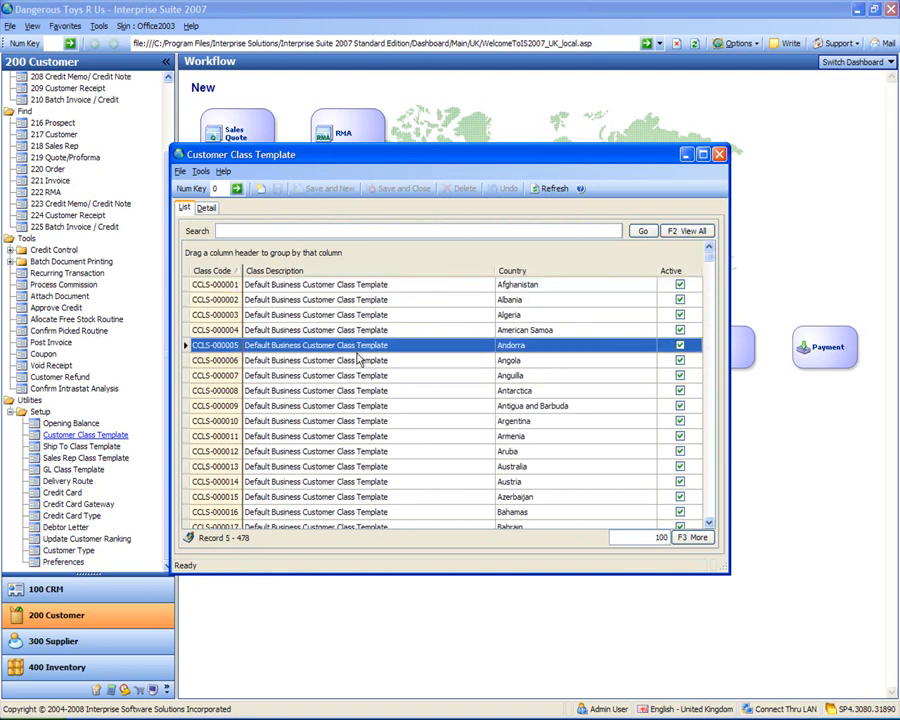
scroll(357, 357, down, 4)
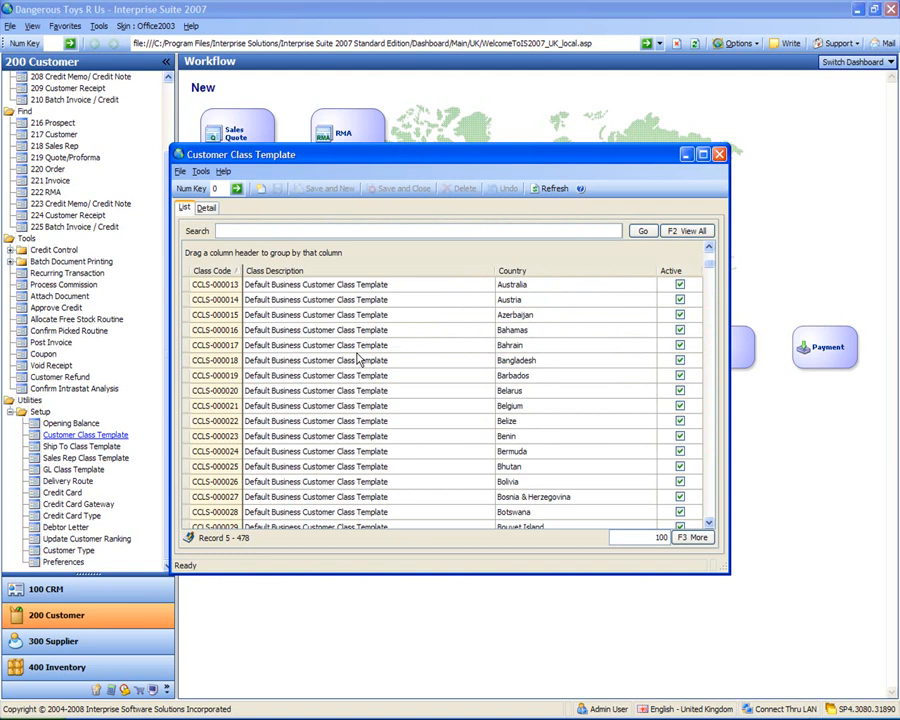
drag(712, 273, 709, 247)
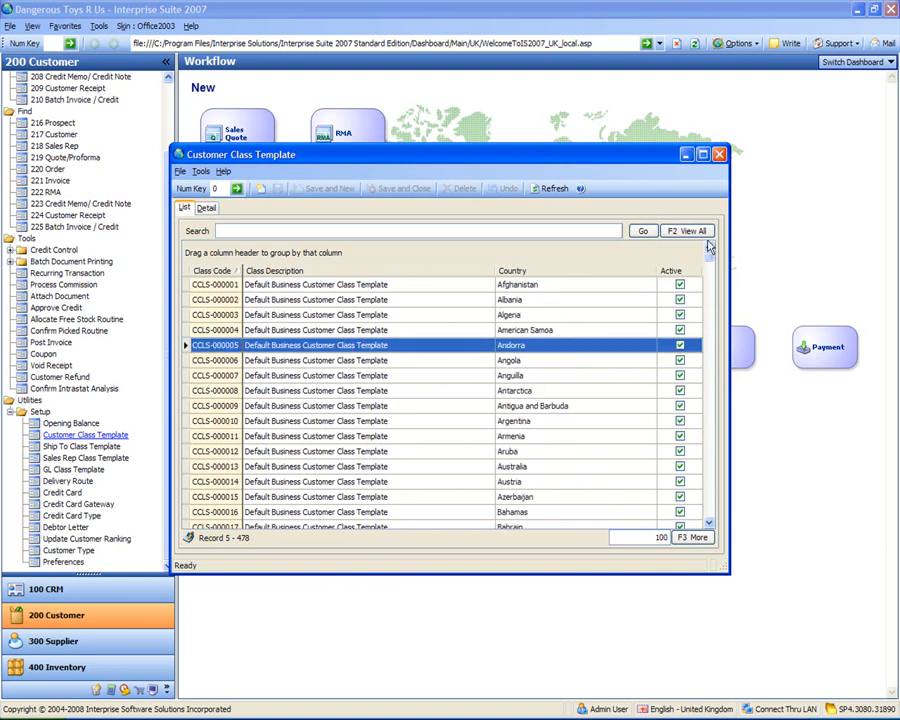
Step: Search the customer class templates for "united king"
click(366, 232)
text(united king)
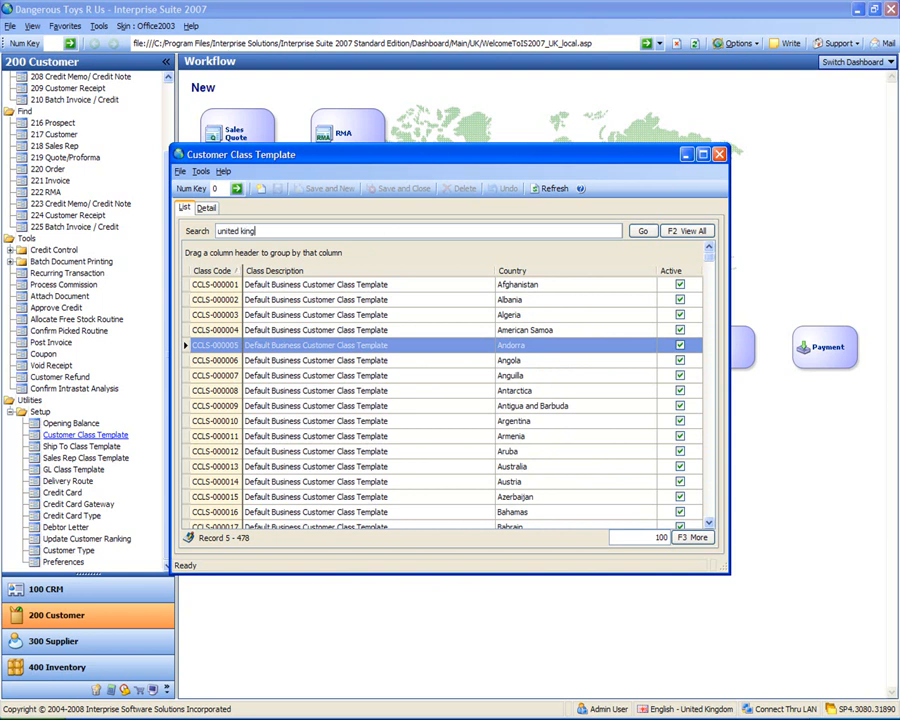
key(Return)
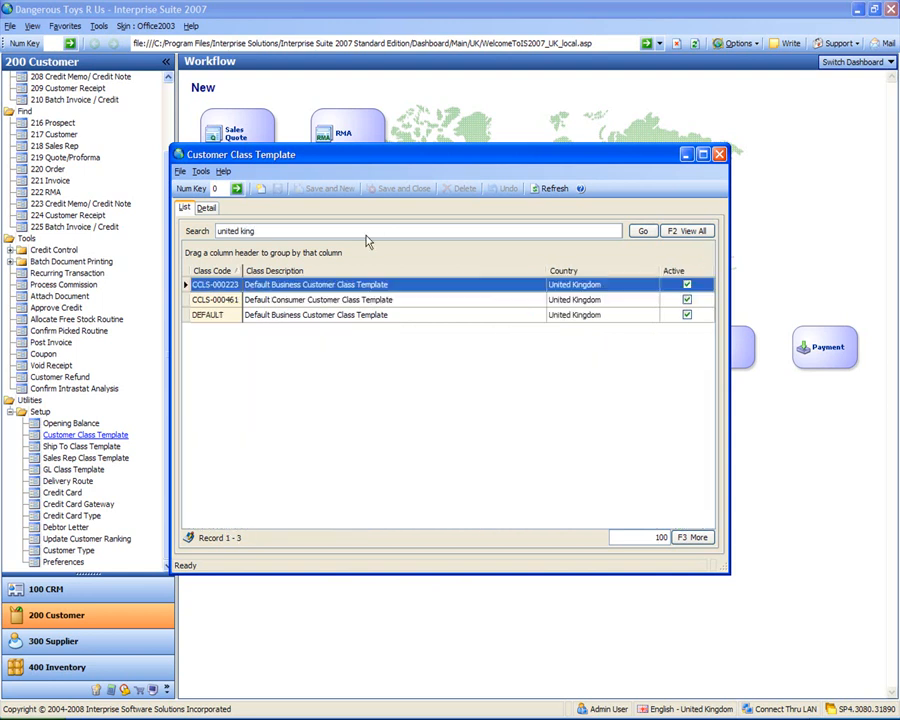
click(366, 232)
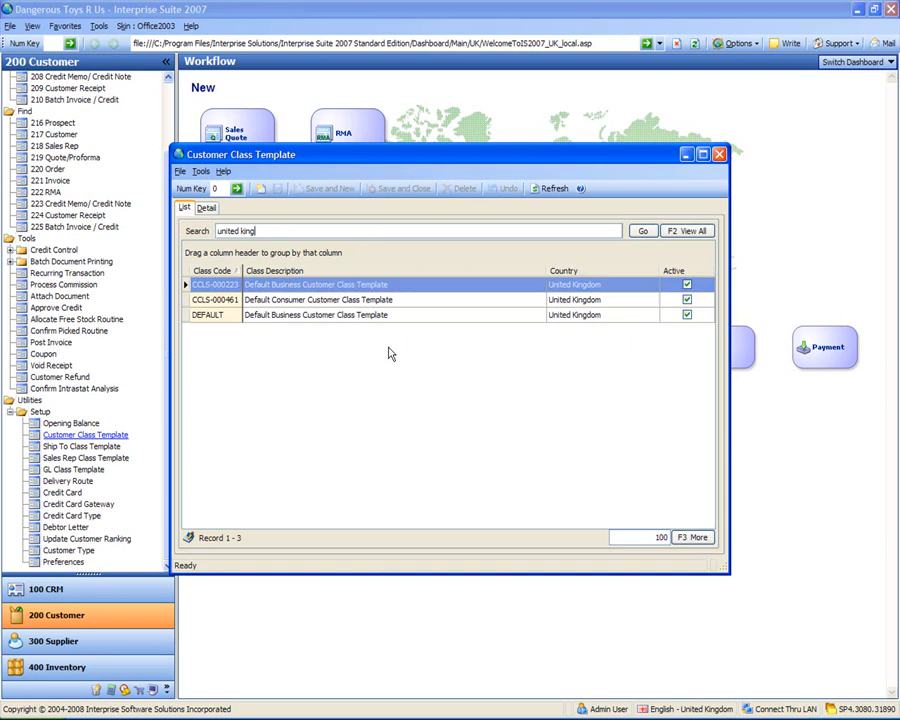
Step: Open the details of the United Kingdom Default Consumer Customer Class Template, CCLS-000461
click(308, 303)
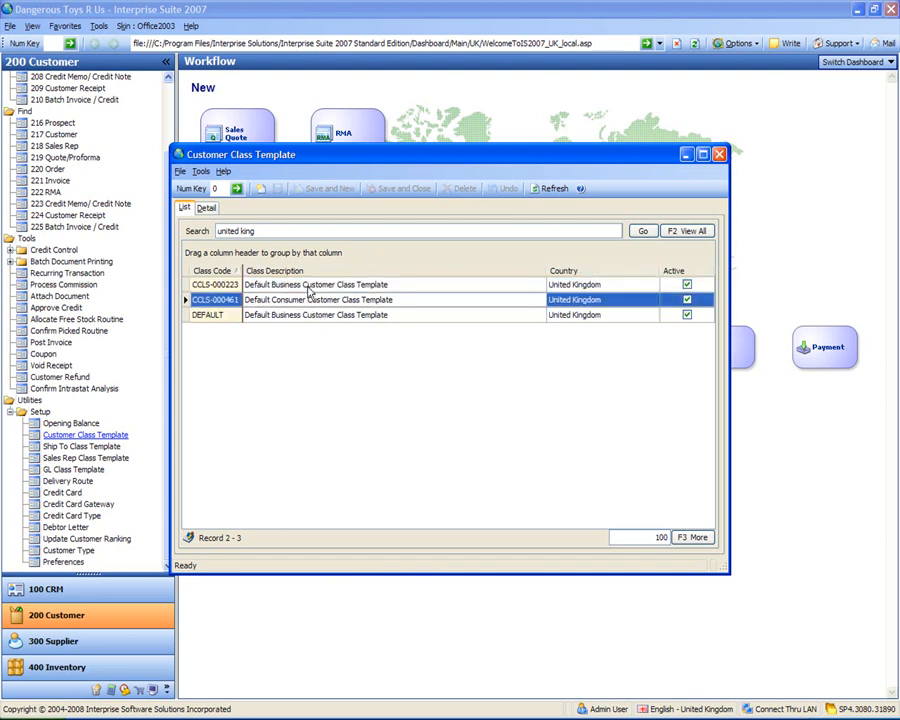
click(307, 287)
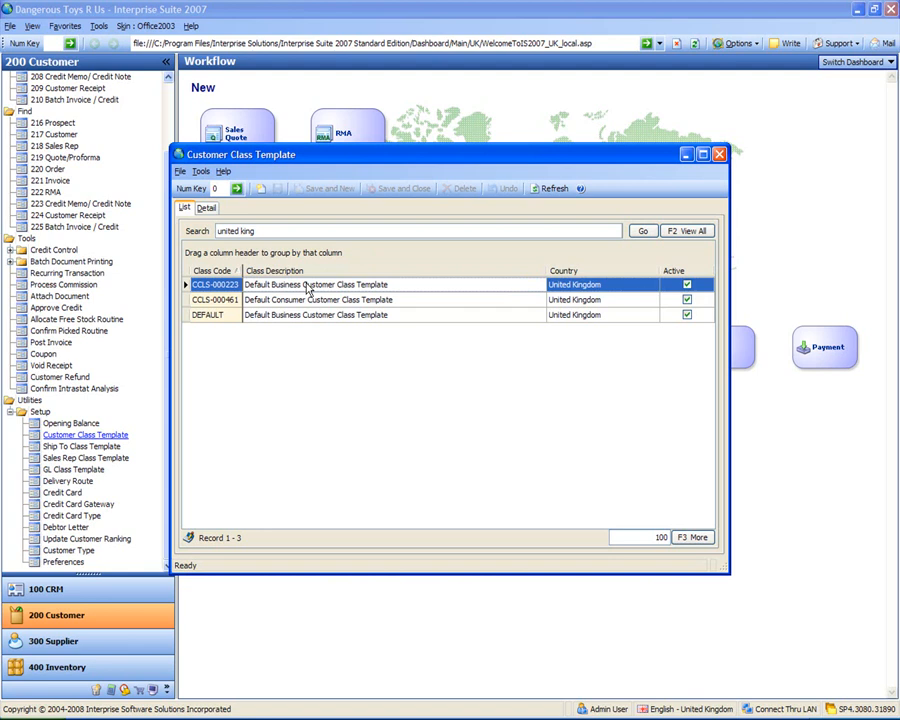
click(308, 303)
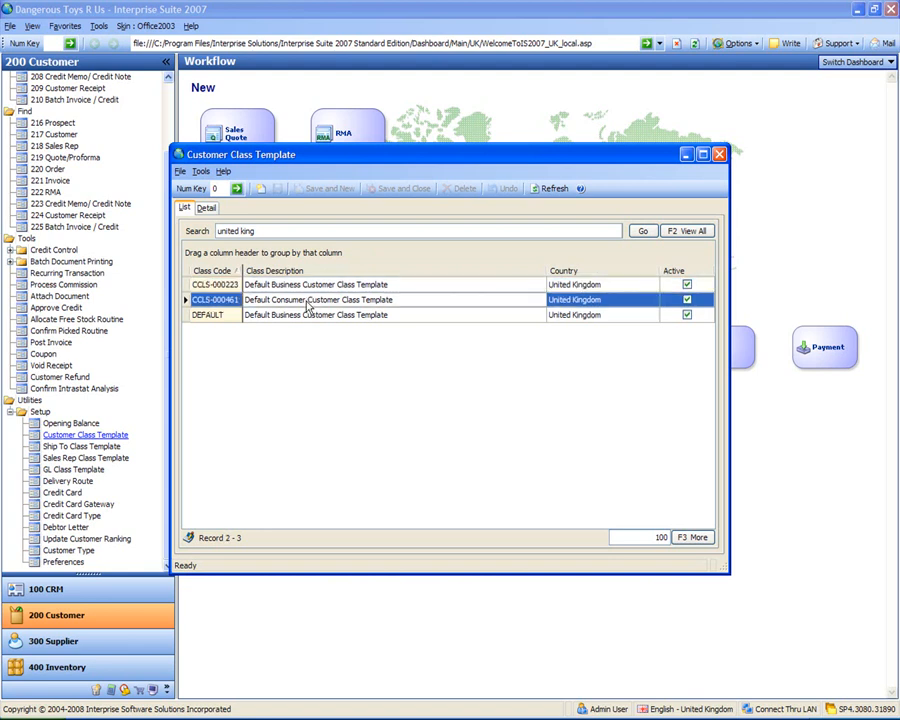
double_click(309, 303)
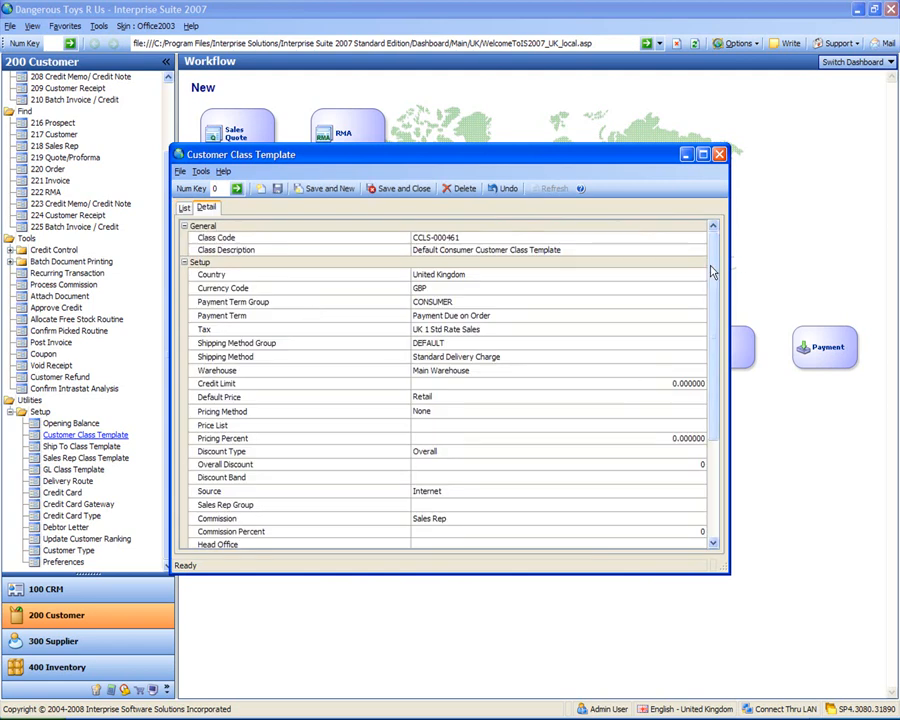
Step: Set the consumer template's Default Price to Wholesale, leave its Pricing Method at None, and save the record
drag(712, 272, 713, 280)
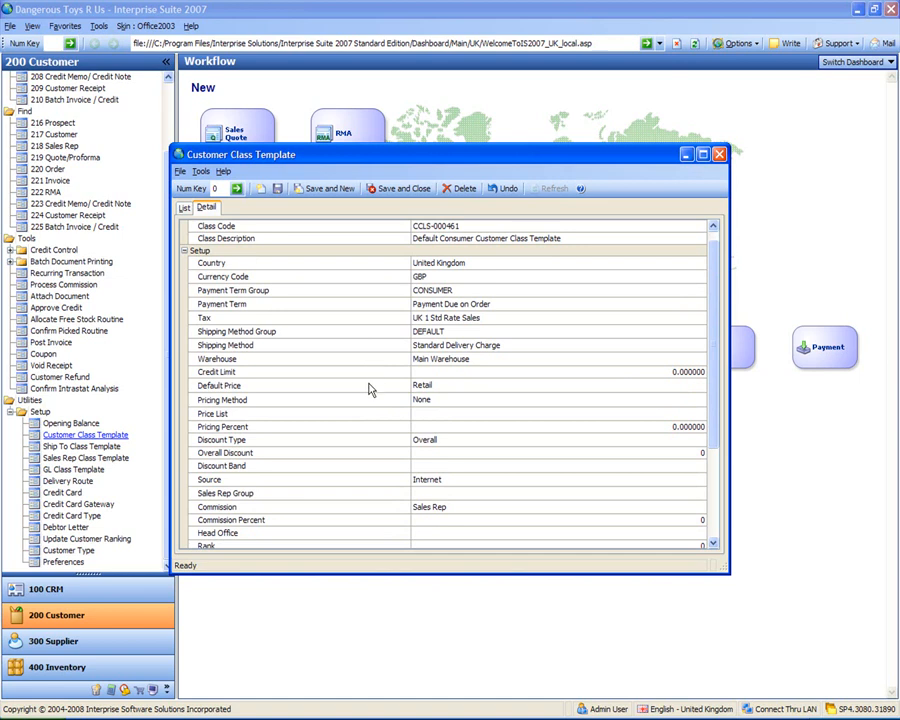
click(316, 387)
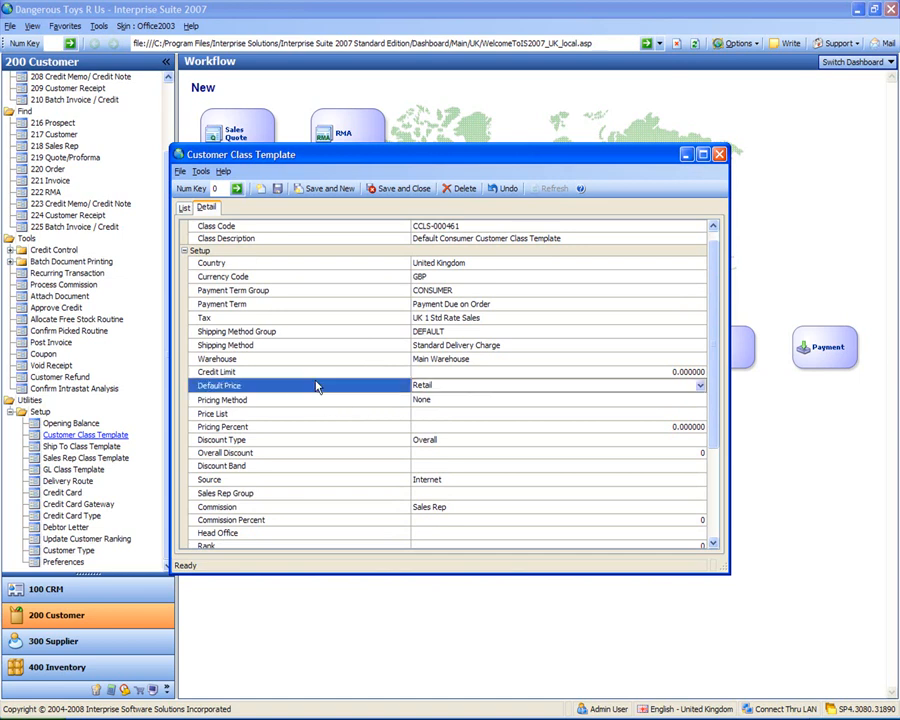
click(701, 389)
click(629, 401)
click(571, 404)
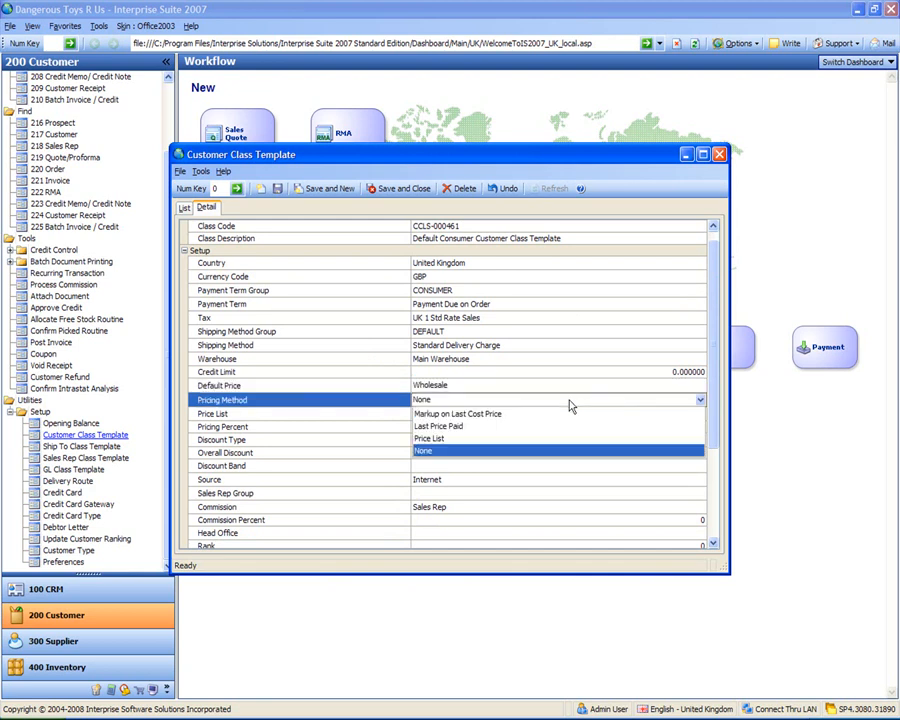
click(571, 405)
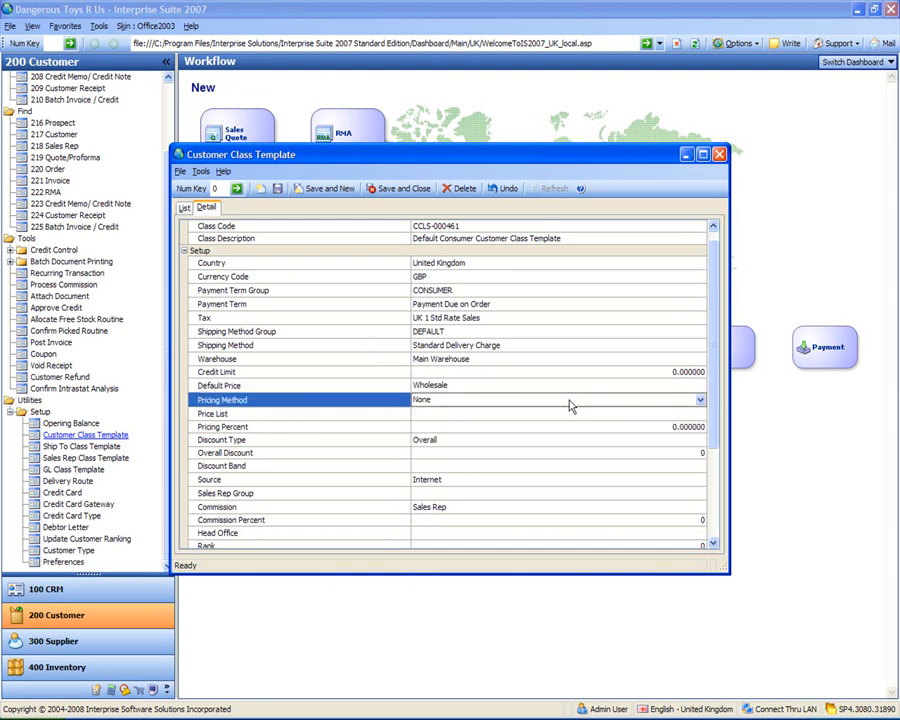
click(279, 191)
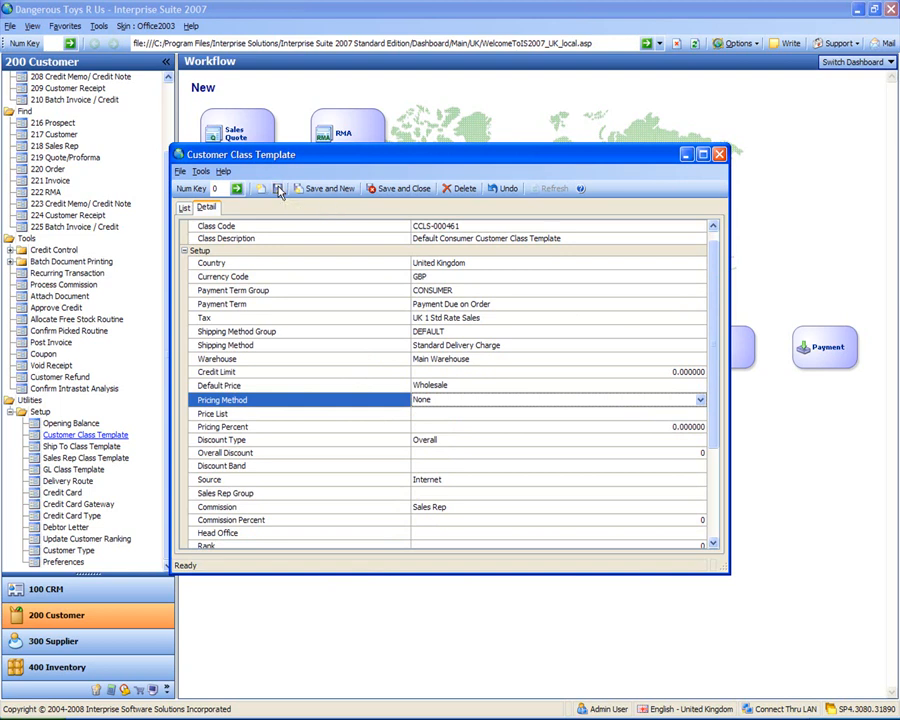
Step: In the United Kingdom business template CCLS-000223, set the Payment Term to Terms 30 Days from Document Date, and save and close it
click(184, 208)
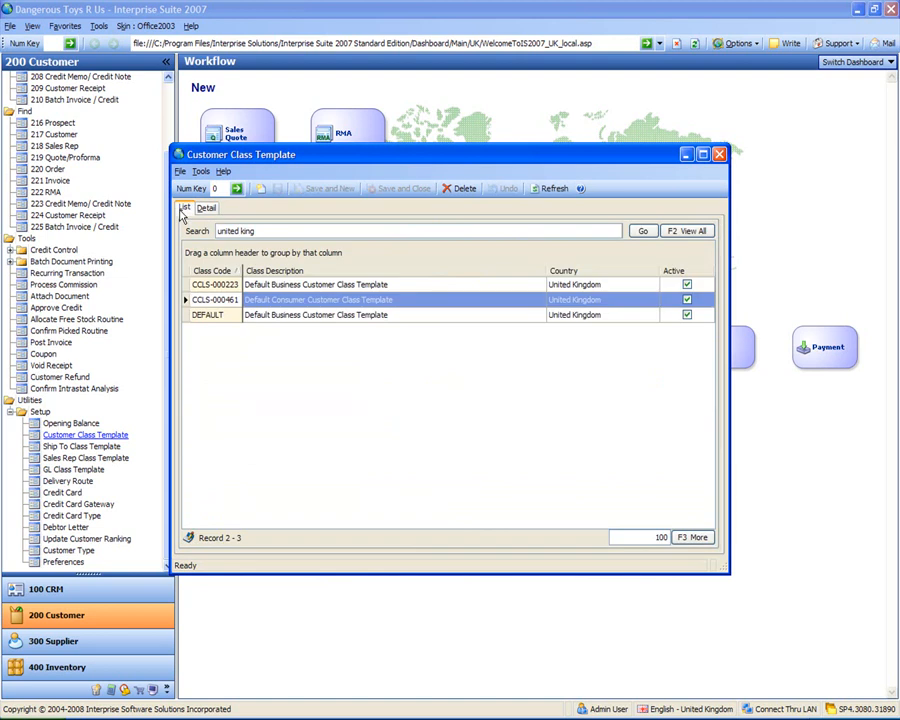
click(330, 286)
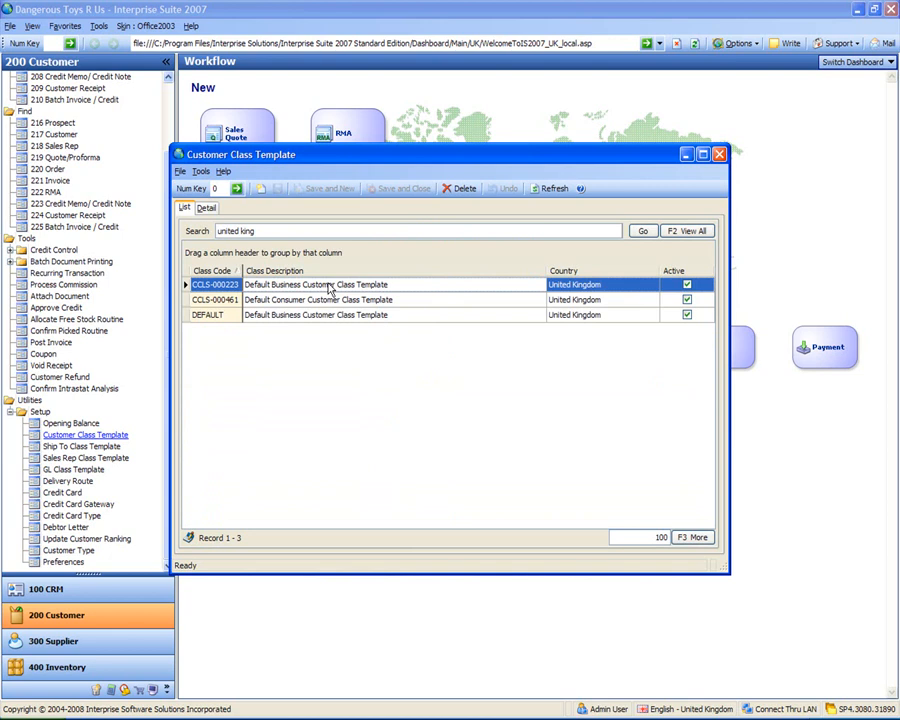
double_click(330, 286)
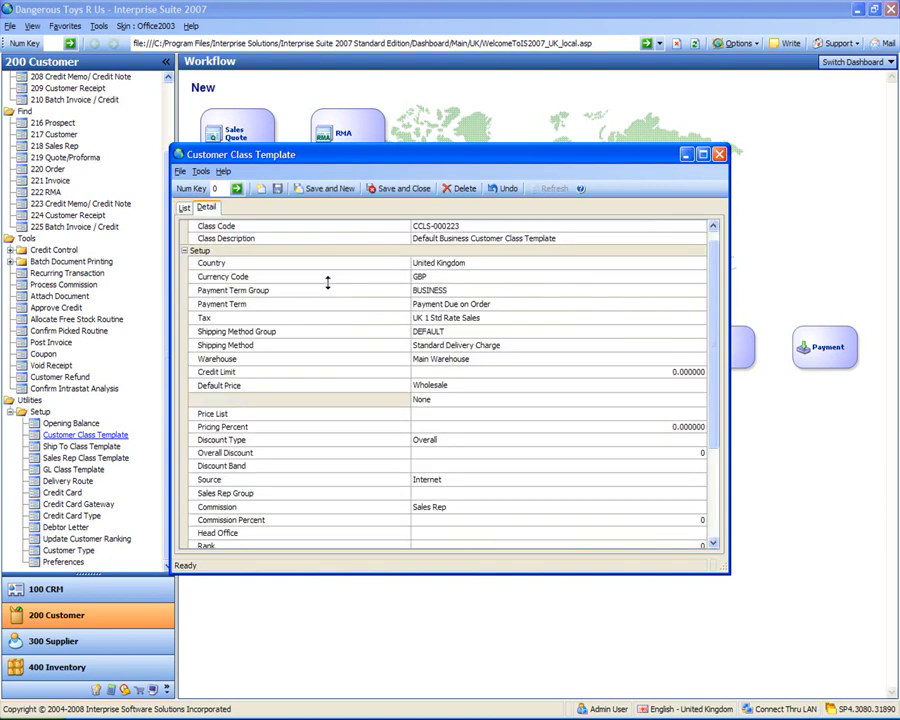
click(455, 303)
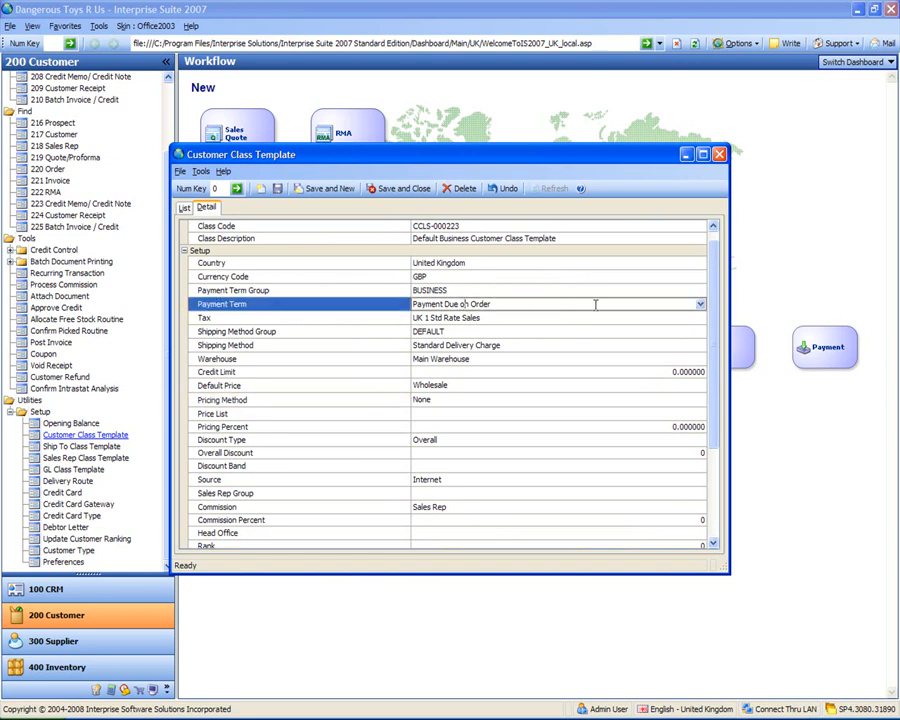
click(700, 304)
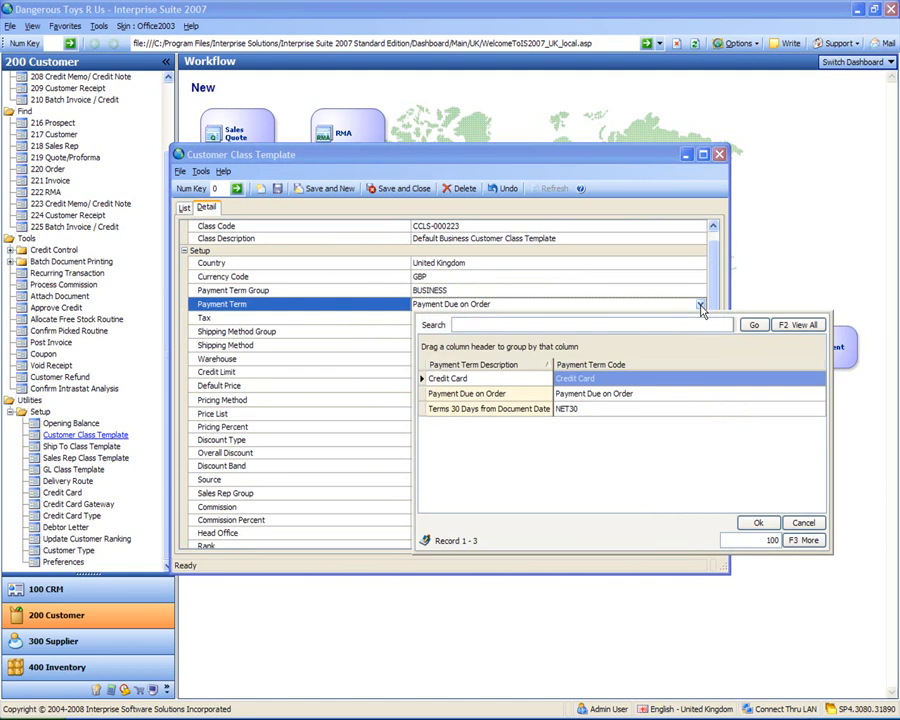
click(570, 410)
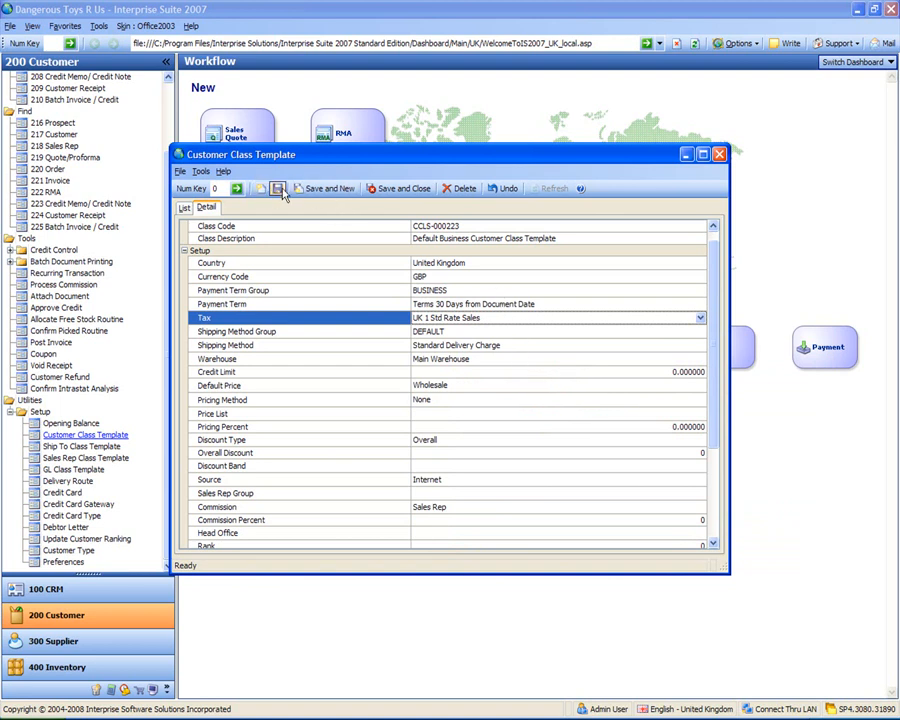
click(392, 189)
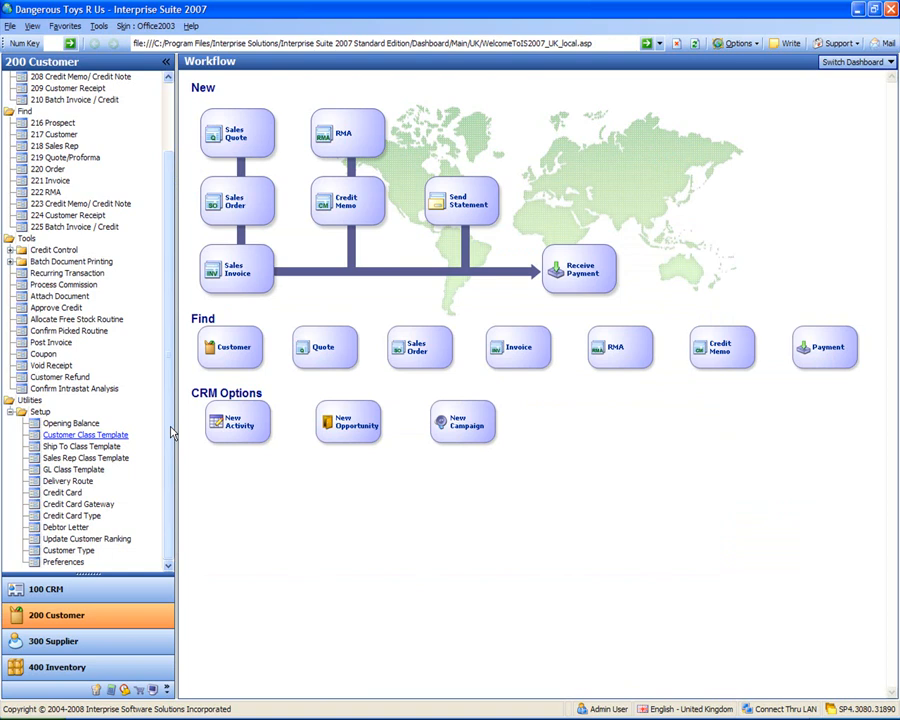
Step: Open the Delivery Route setup and add a route with code 001 and description Route 1
click(68, 481)
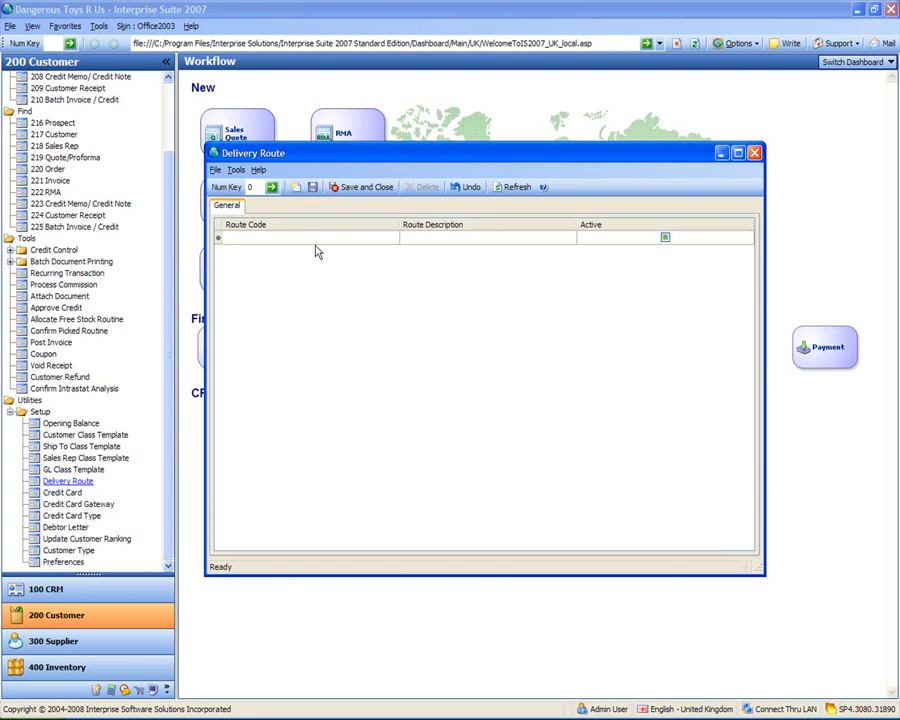
click(313, 237)
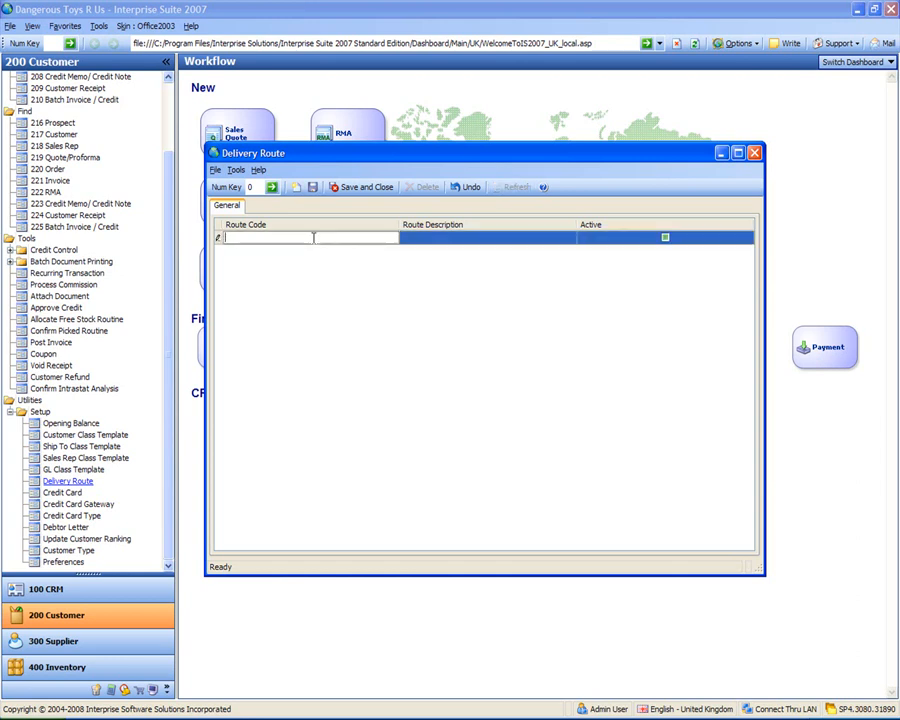
text(001)
key(Tab)
text(Route 1)
key(Tab)
key(Tab)
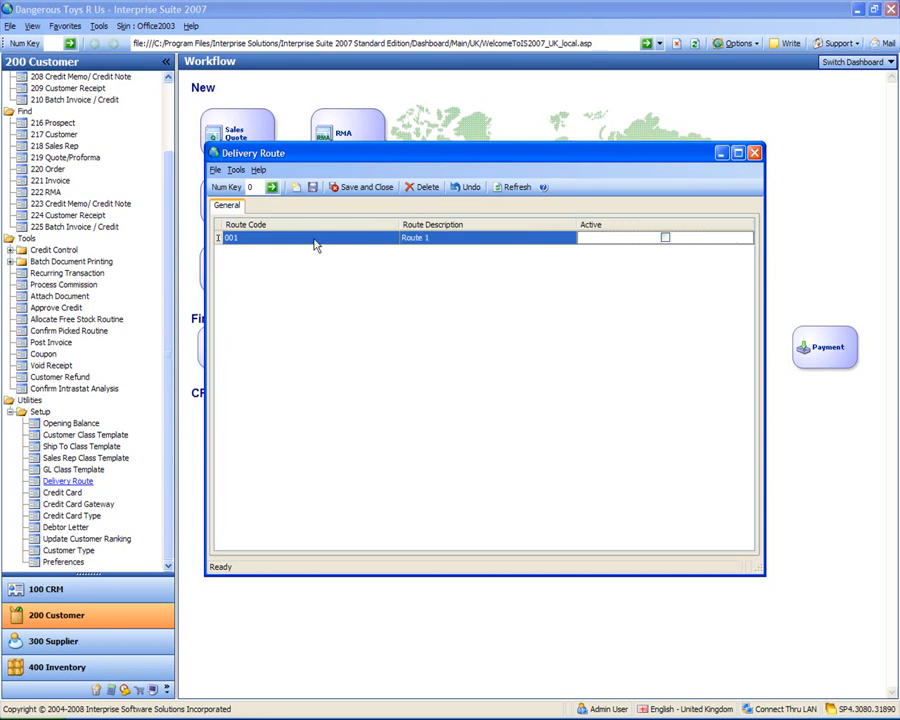
Step: Add a second delivery route with code 002 and description Route 2
text(002)
key(Tab)
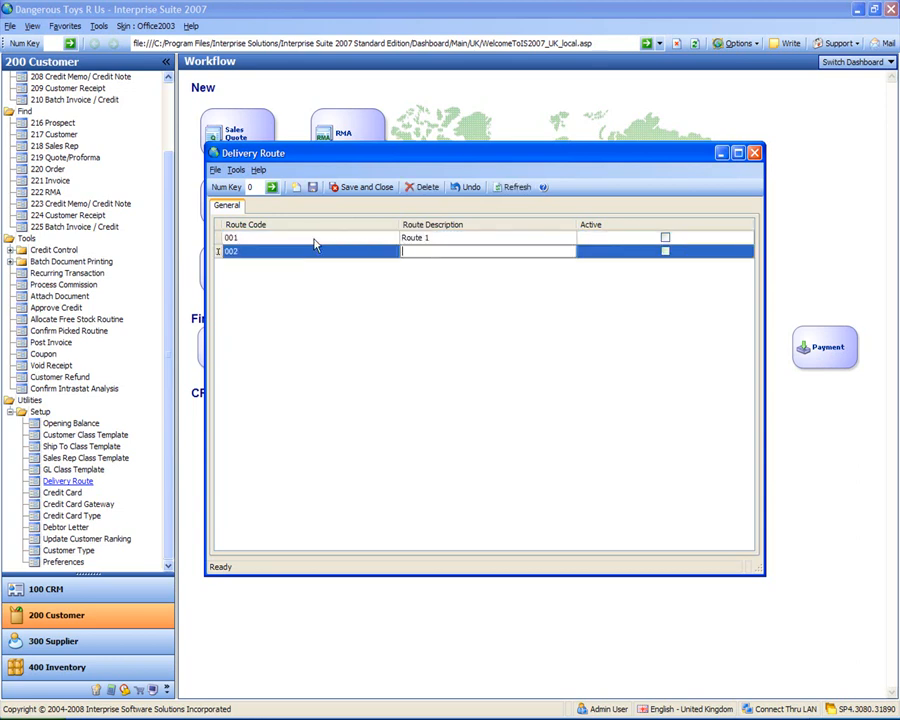
text(Route 2)
key(Tab)
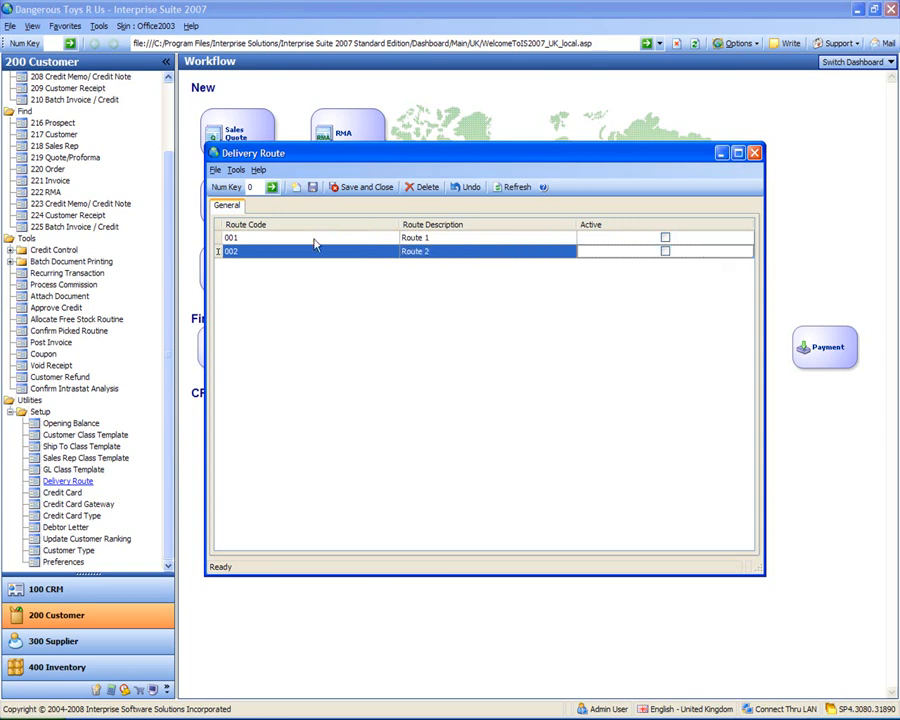
Step: Mark delivery routes 001 and 002 as active, and save and close the route list
click(665, 238)
click(666, 251)
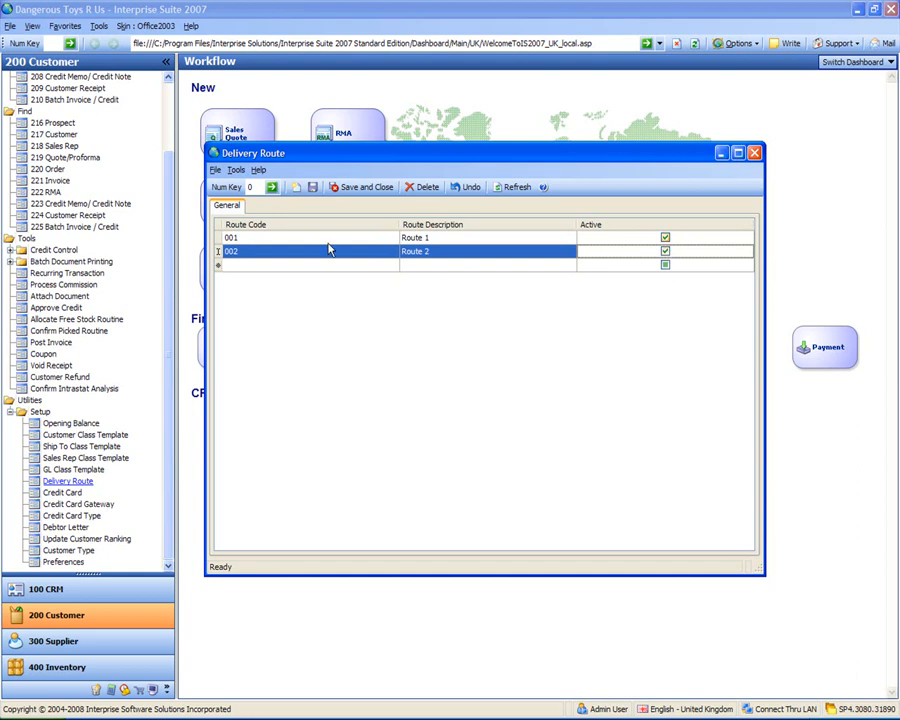
click(364, 187)
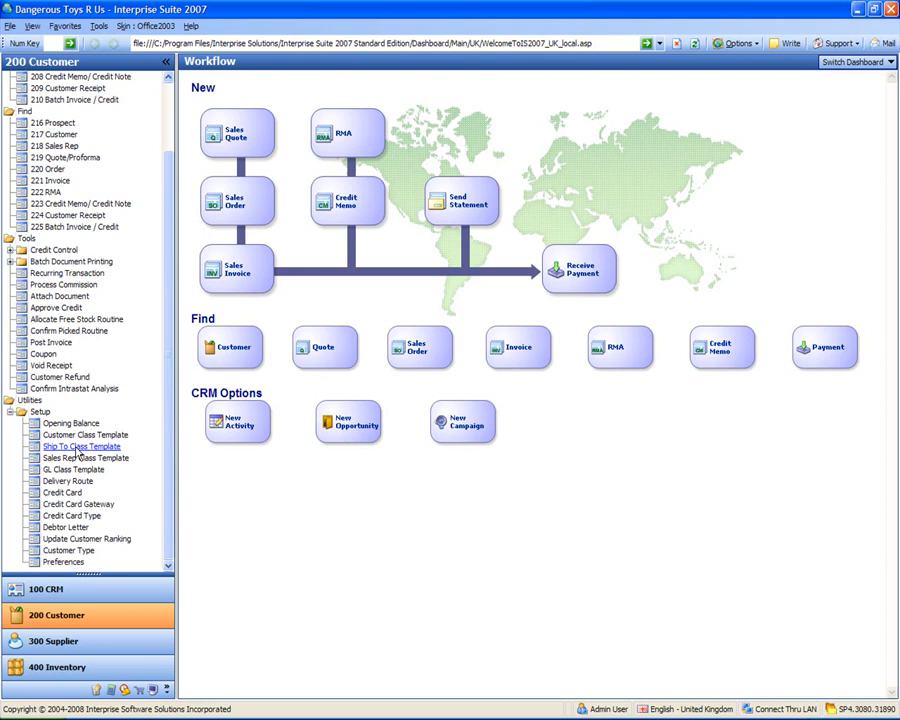
Step: Open the Ship To Class Template setup, search for "united king" and open the business template SHPCLS-000223
click(76, 447)
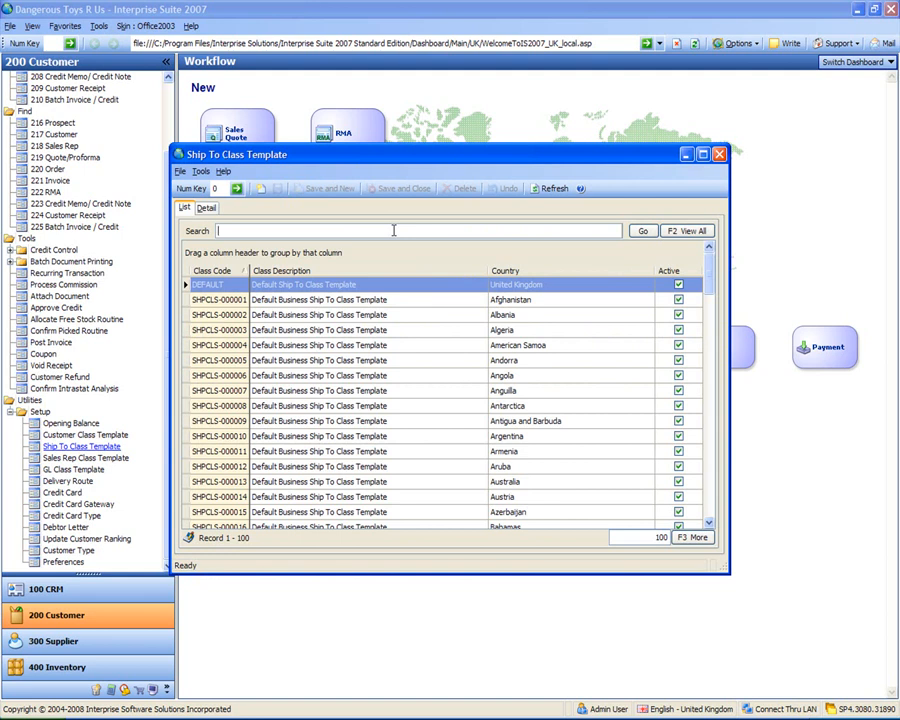
text(united king)
key(Return)
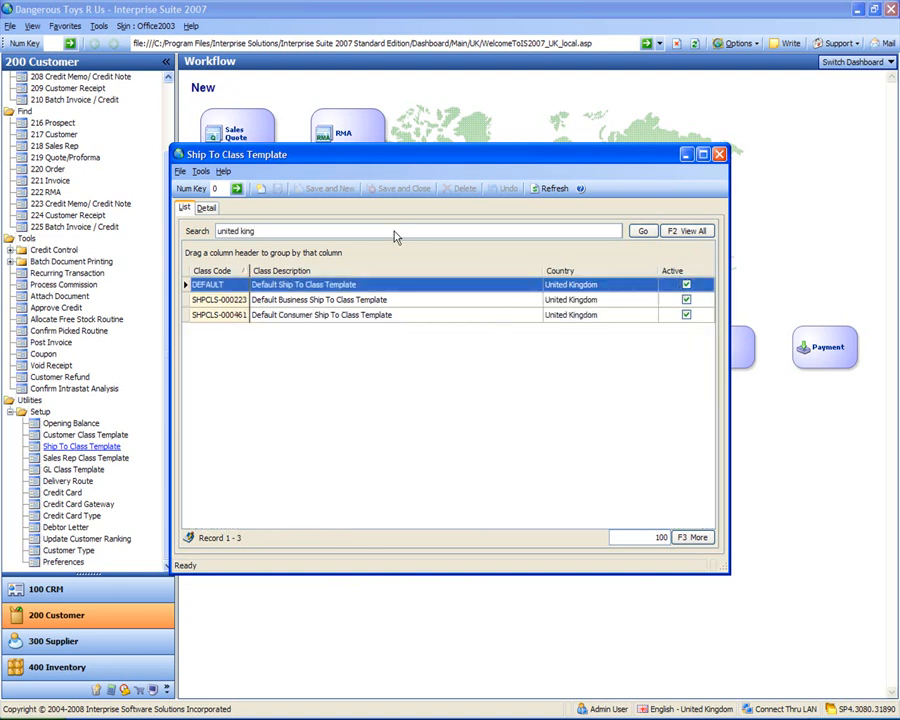
click(302, 302)
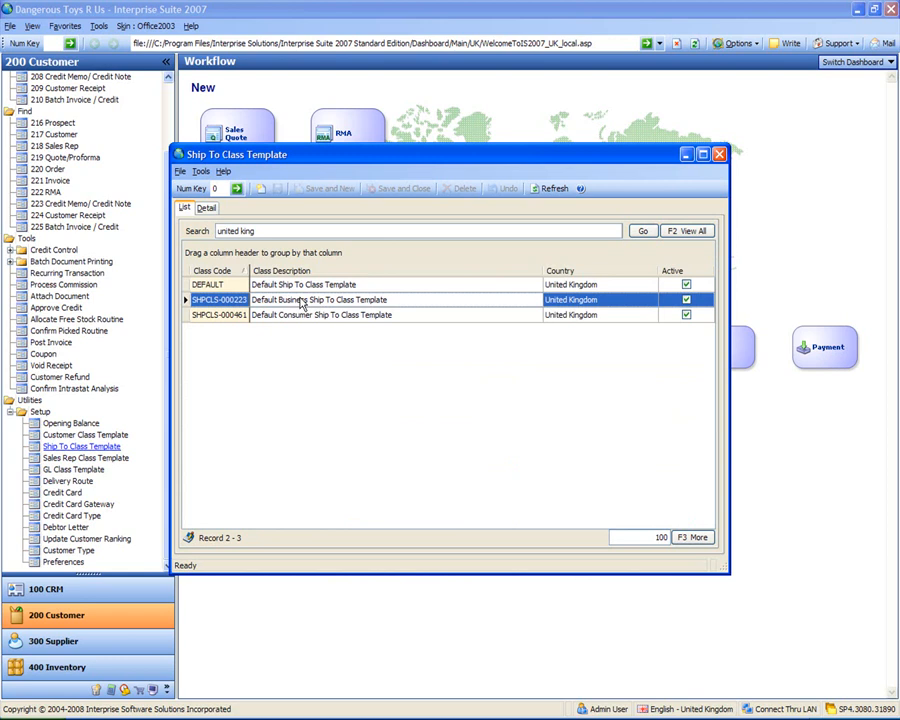
double_click(301, 304)
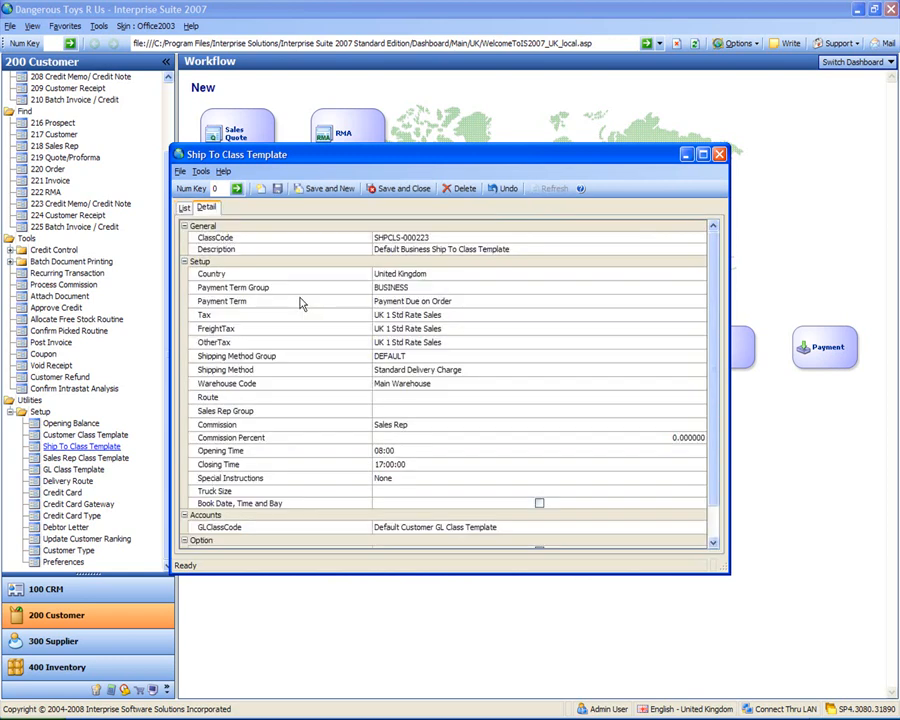
Step: Set the ship-to template's Route to Route 1, and save and close it
click(416, 397)
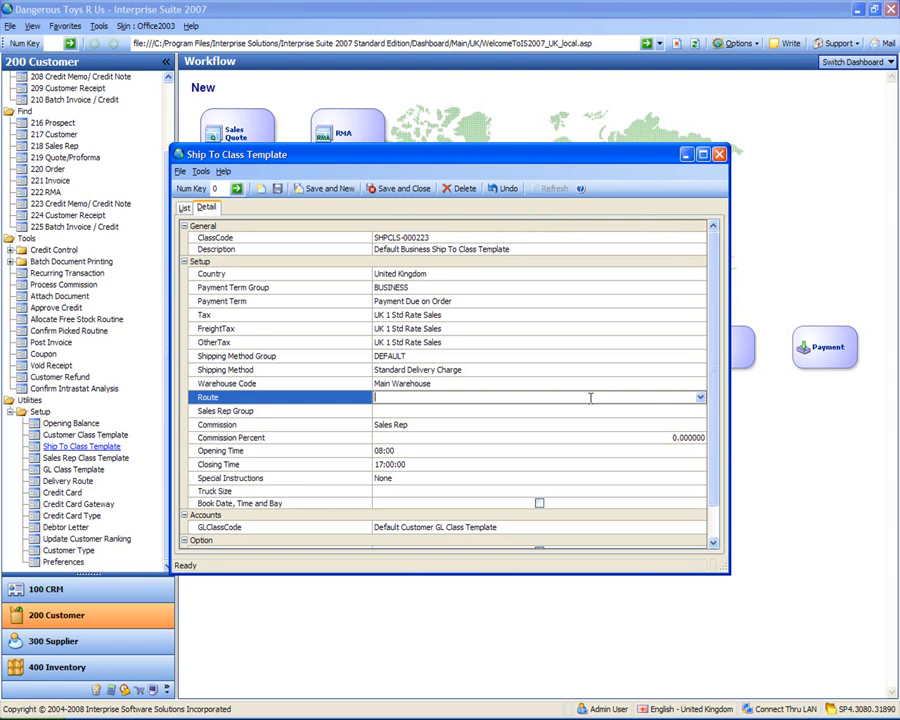
click(700, 397)
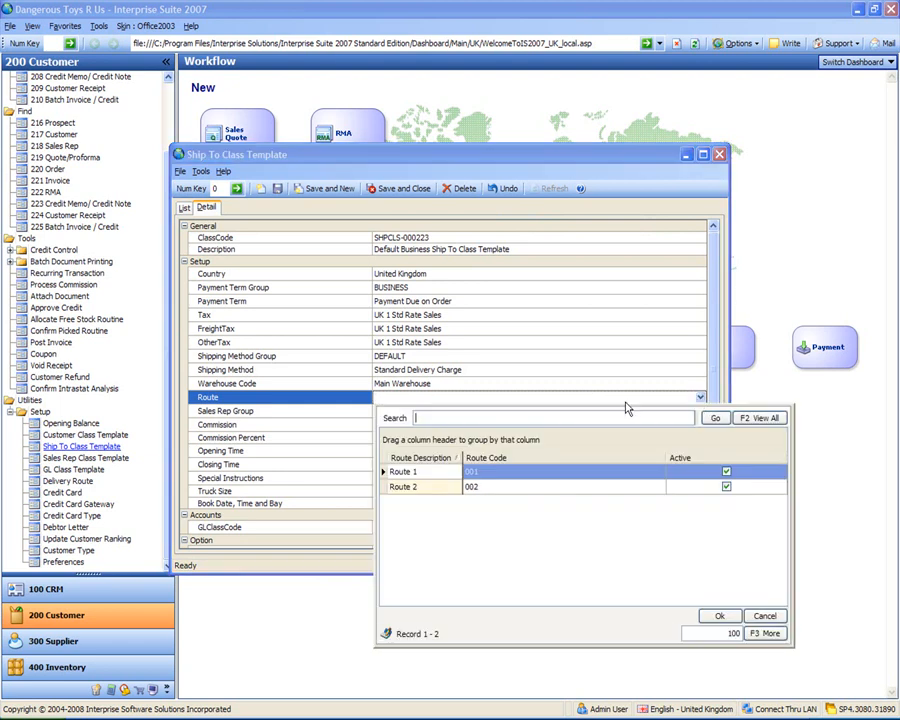
double_click(424, 478)
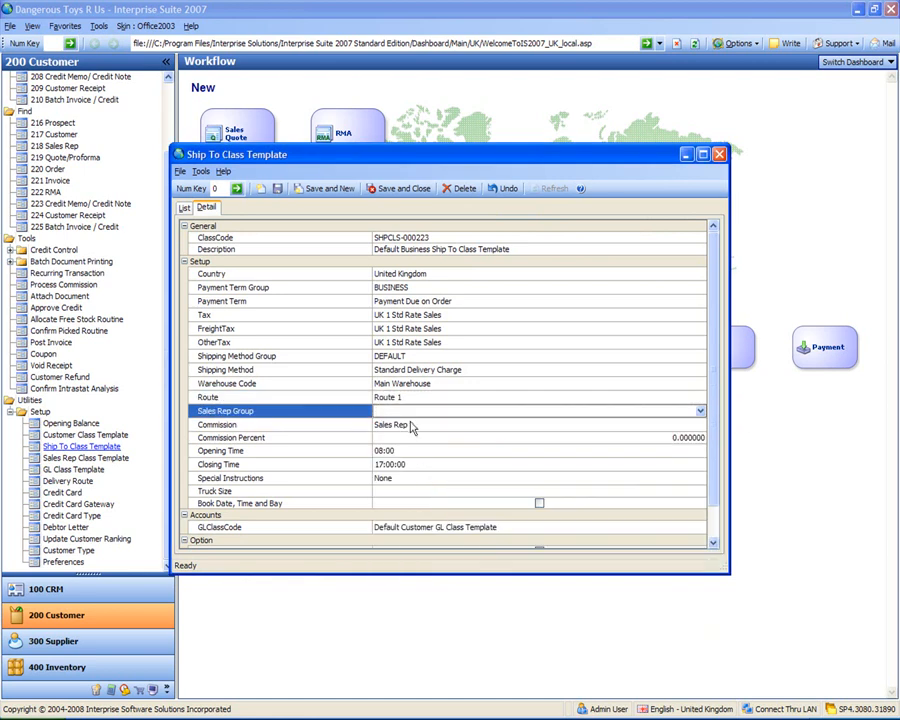
click(399, 189)
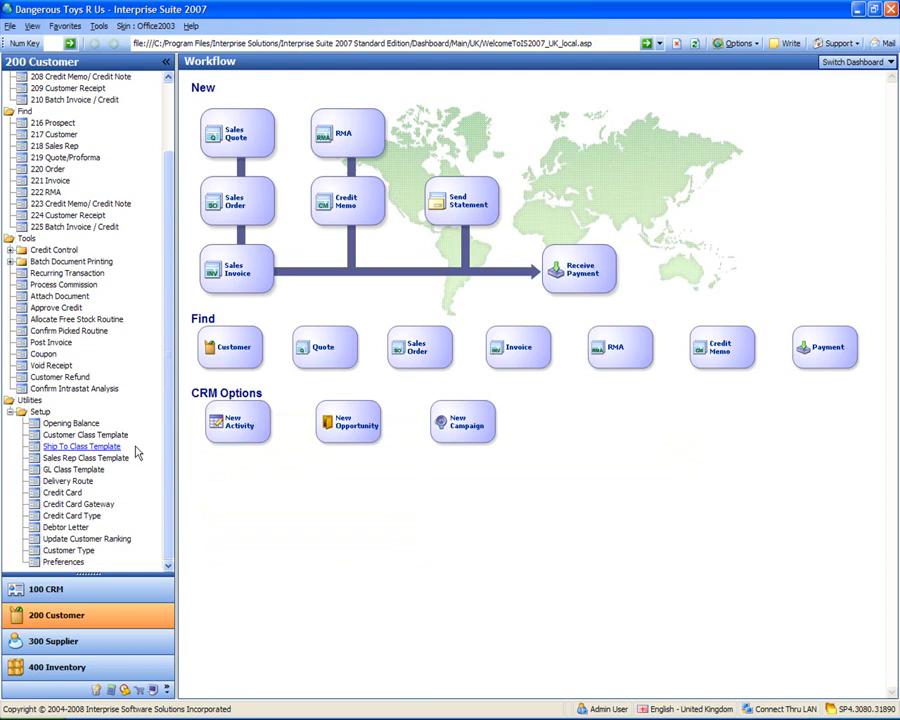
Step: Open the Debtor Letter setup and look through the existing overdue letters
click(38, 460)
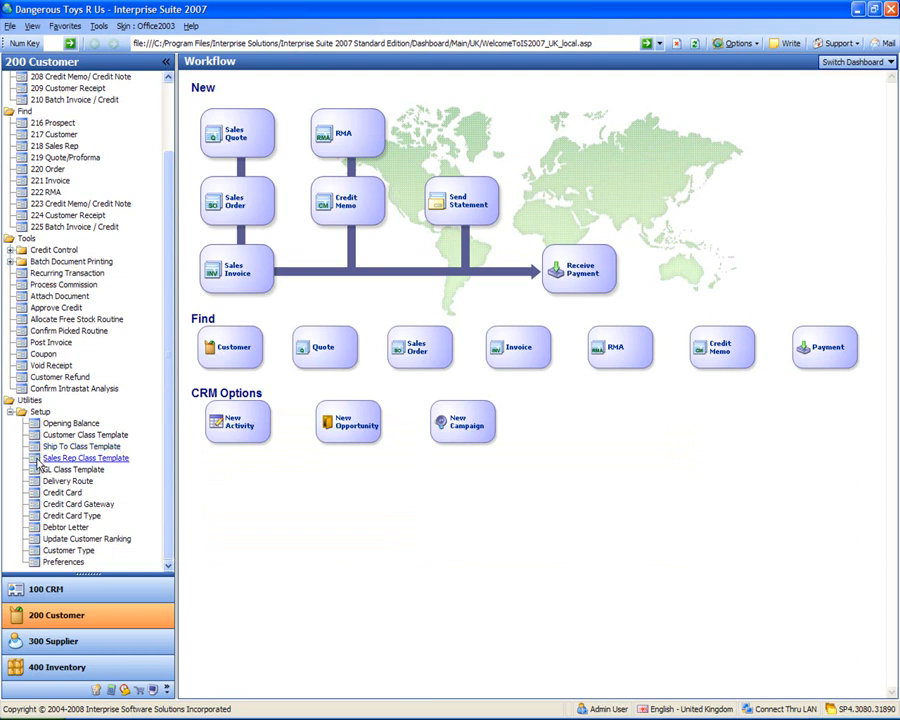
click(70, 528)
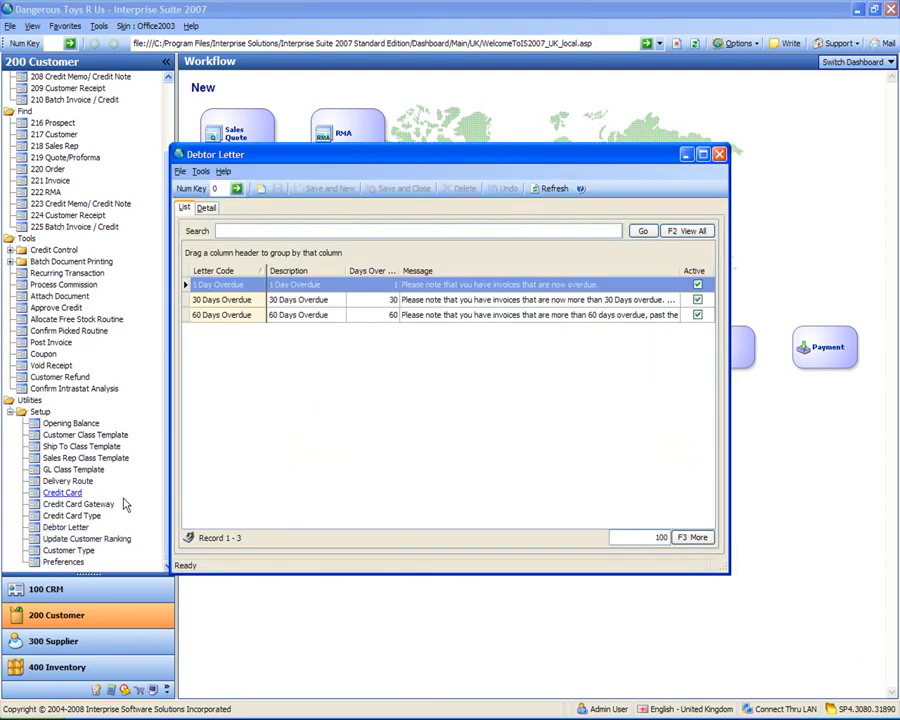
click(217, 286)
click(222, 300)
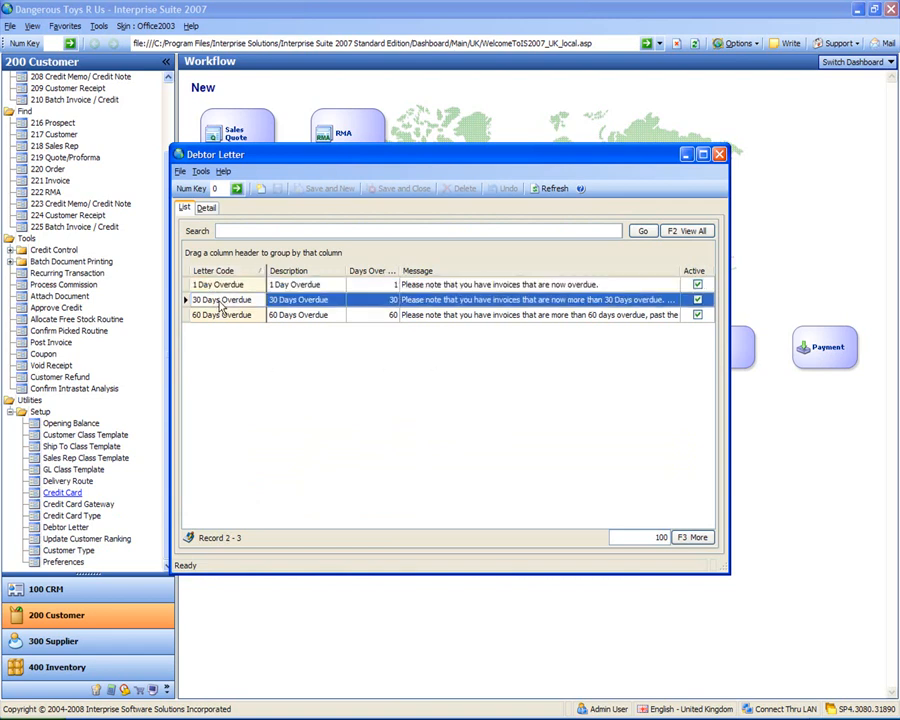
click(228, 315)
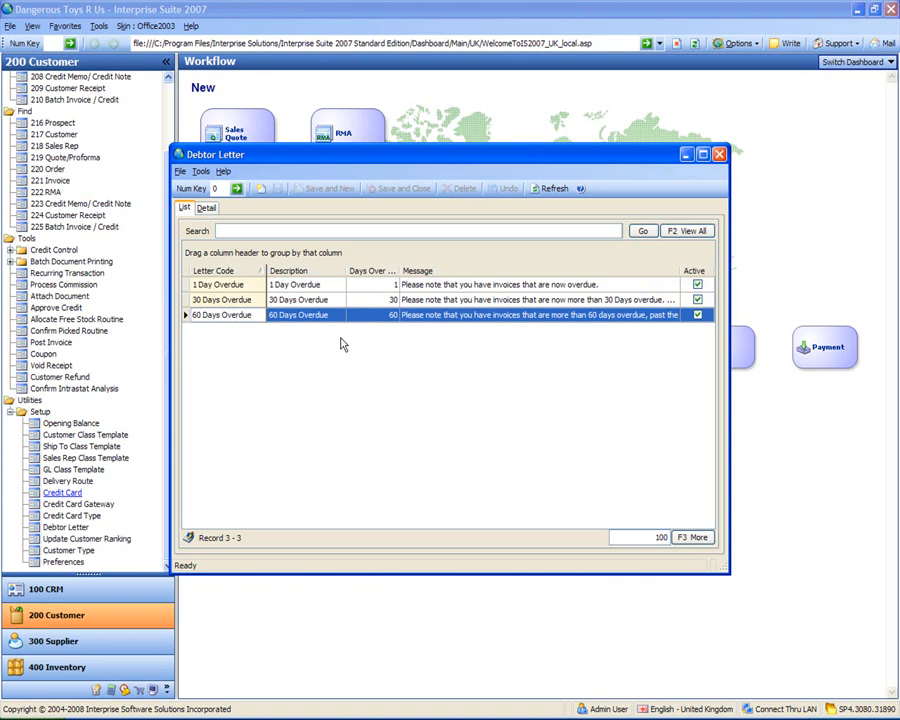
click(221, 304)
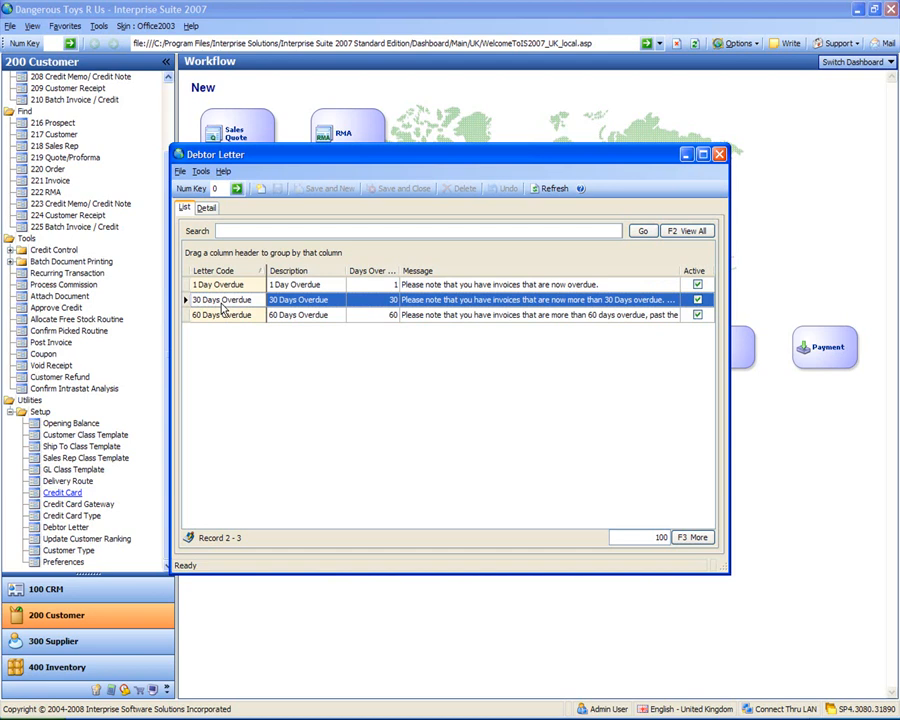
Step: Create a new debtor letter with code 45 Days, description Debtor Letter 45 Days and 45 days overdue
click(260, 189)
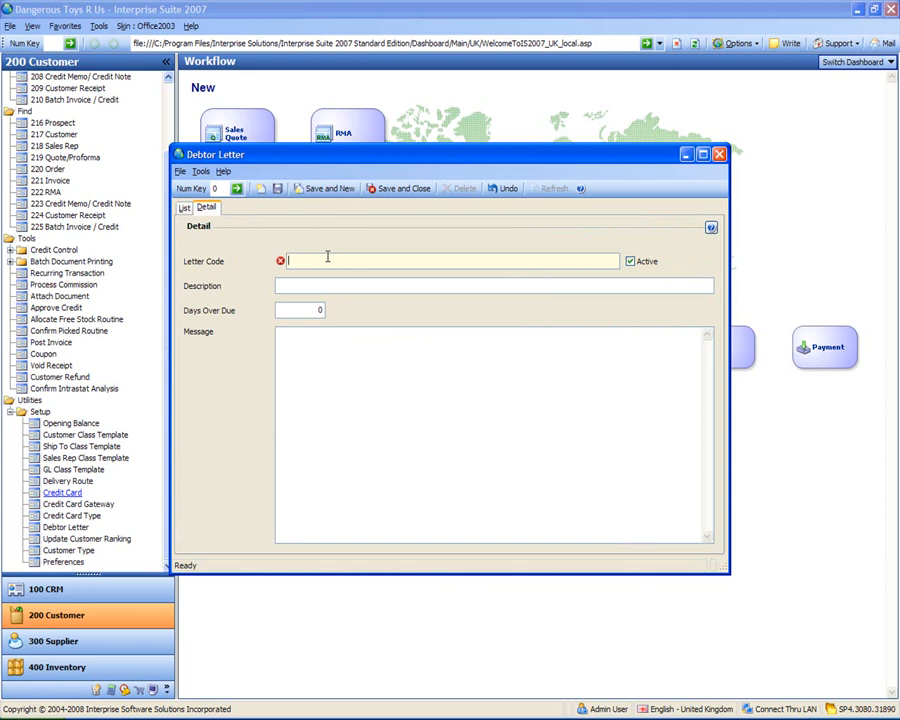
text(45 Days)
key(Tab)
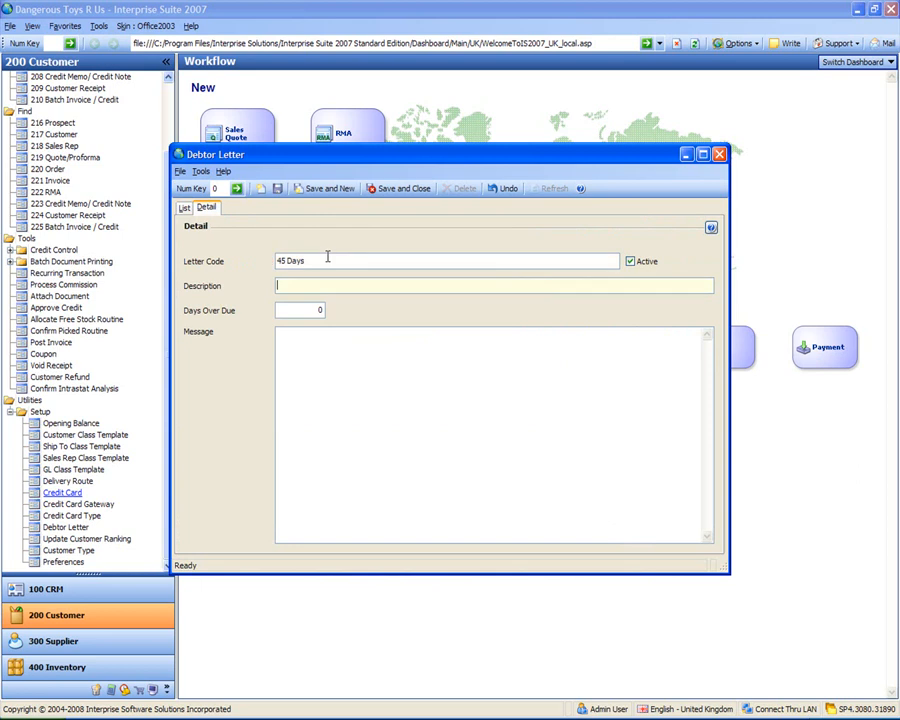
text(Debtor Letter 45 Days)
key(Tab)
text(45)
key(Tab)
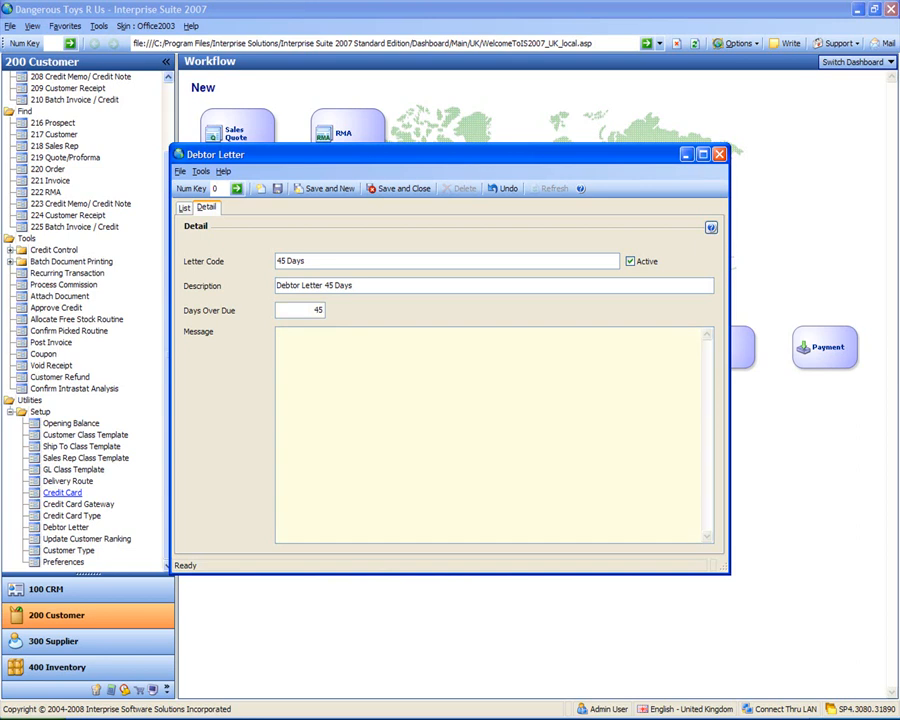
Step: Enter the letter message "Please pay or we will send some dangerous toys around!!"
text(Please Pay)
key(BackSpace)
key(BackSpace)
key(BackSpace)
text(pay or we will send some dangerous toys around.)
key(Return)
key(BackSpace)
key(BackSpace)
text(!!)
key(Return)
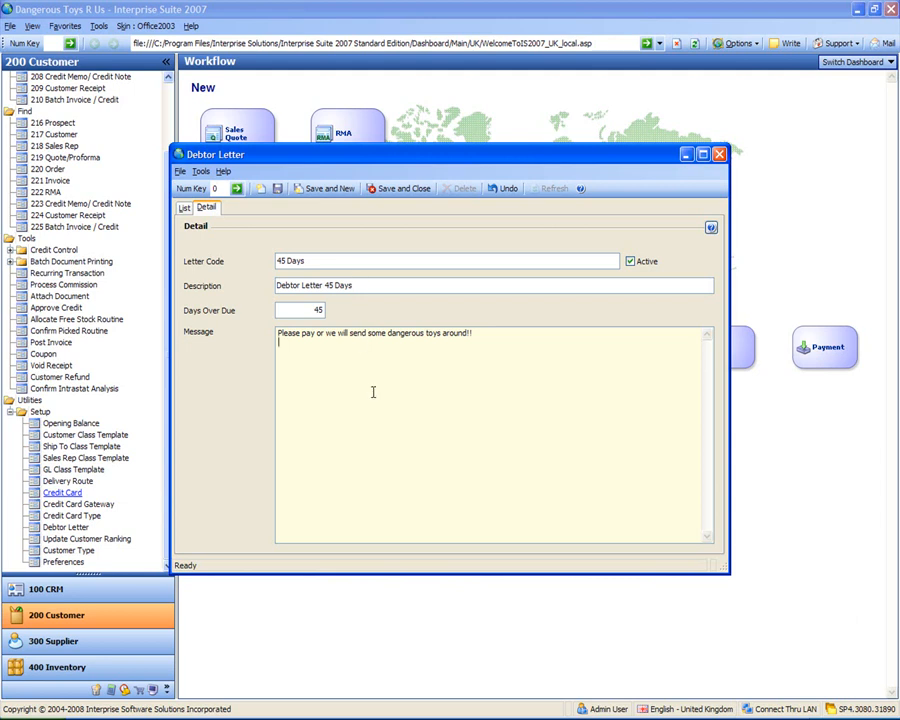
Step: Save the 45 Days debtor letter, check it in the letter list, and close the Debtor Letter setup
click(278, 190)
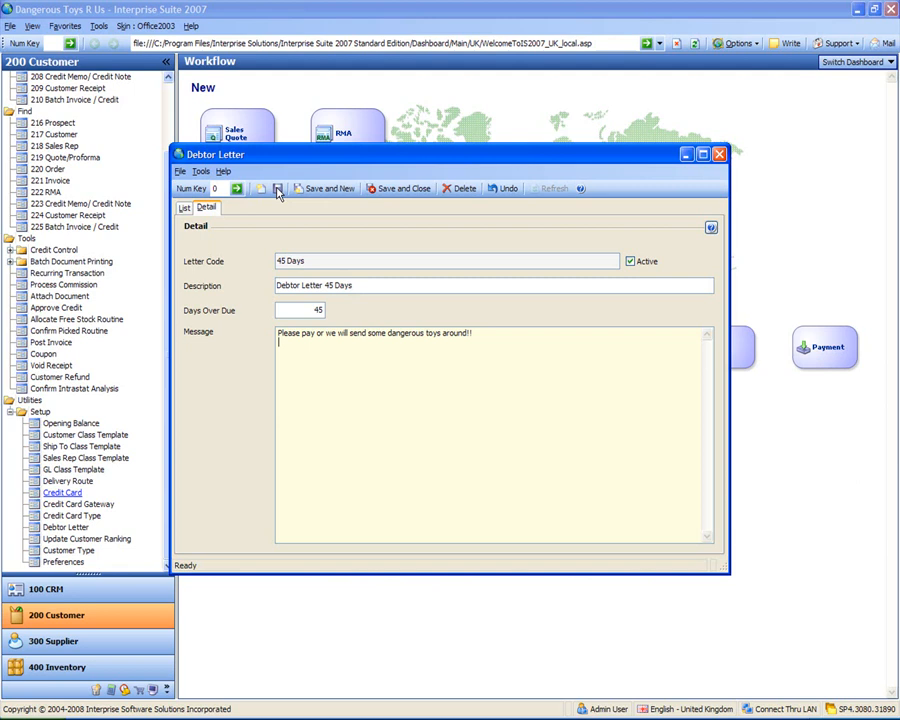
click(185, 208)
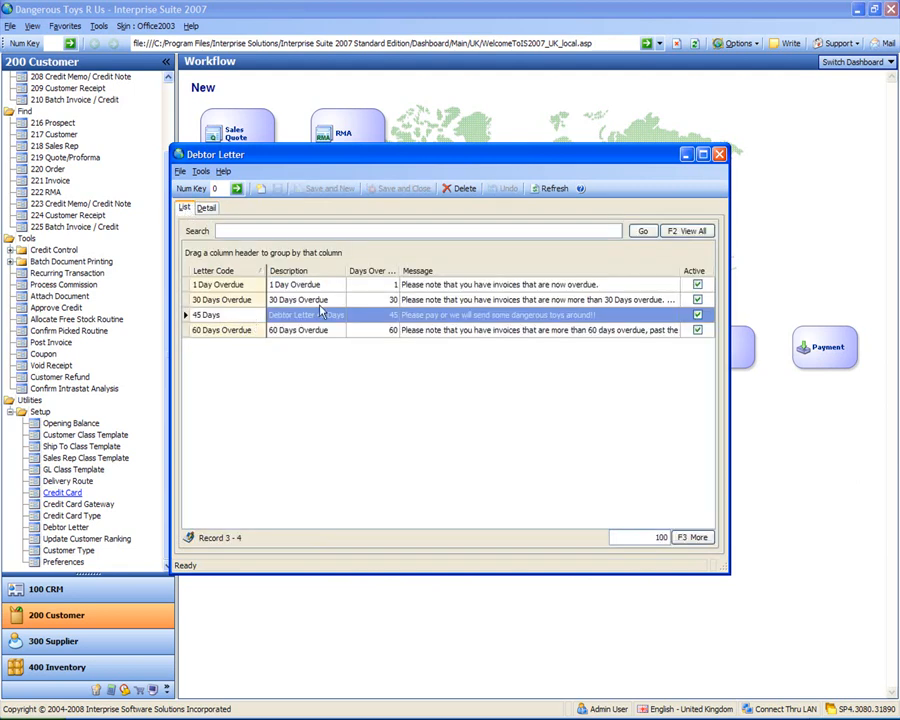
click(499, 414)
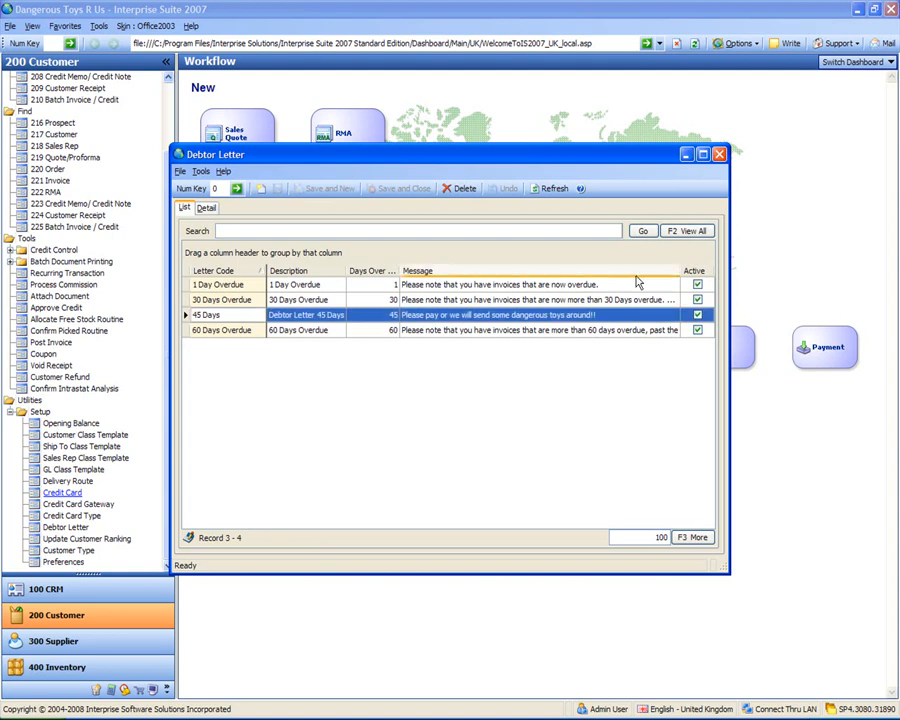
click(719, 155)
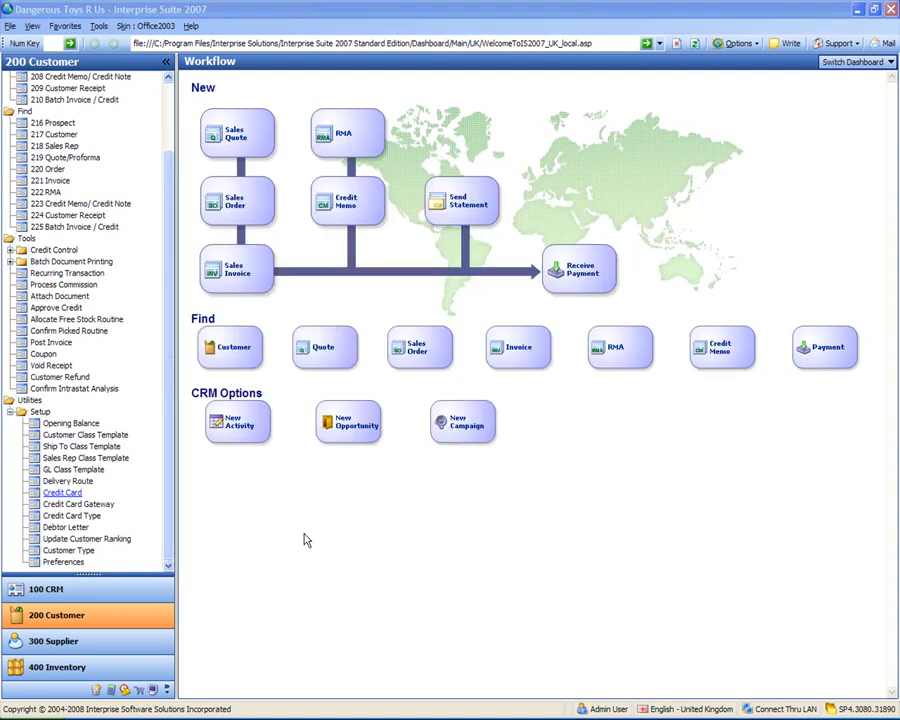
Step: Add an active customer type Toy Shop with description Toy Shop, and save and close the Customer Type list
click(70, 551)
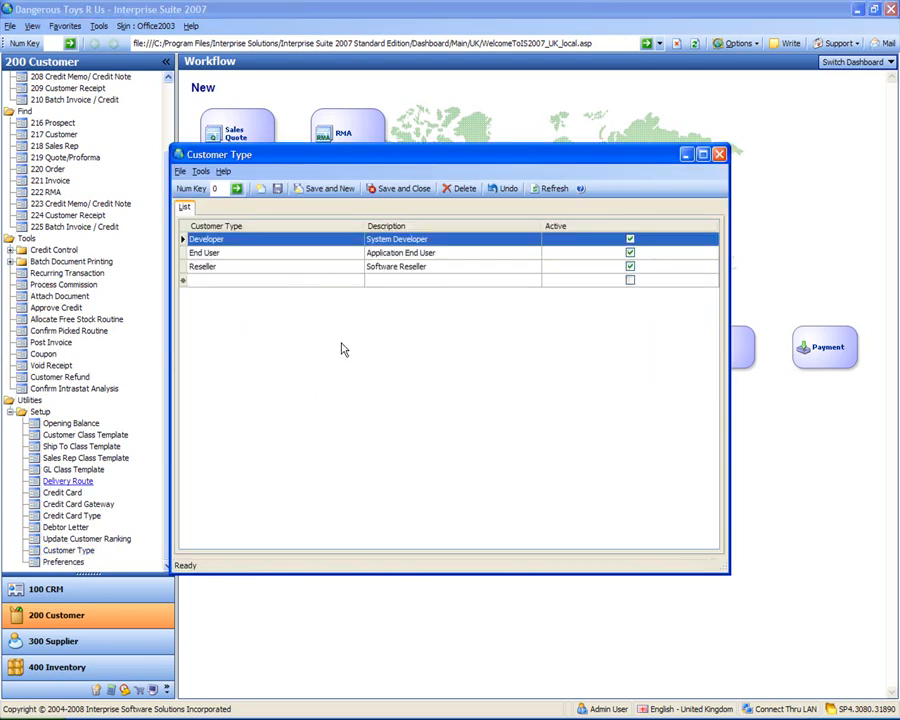
click(267, 280)
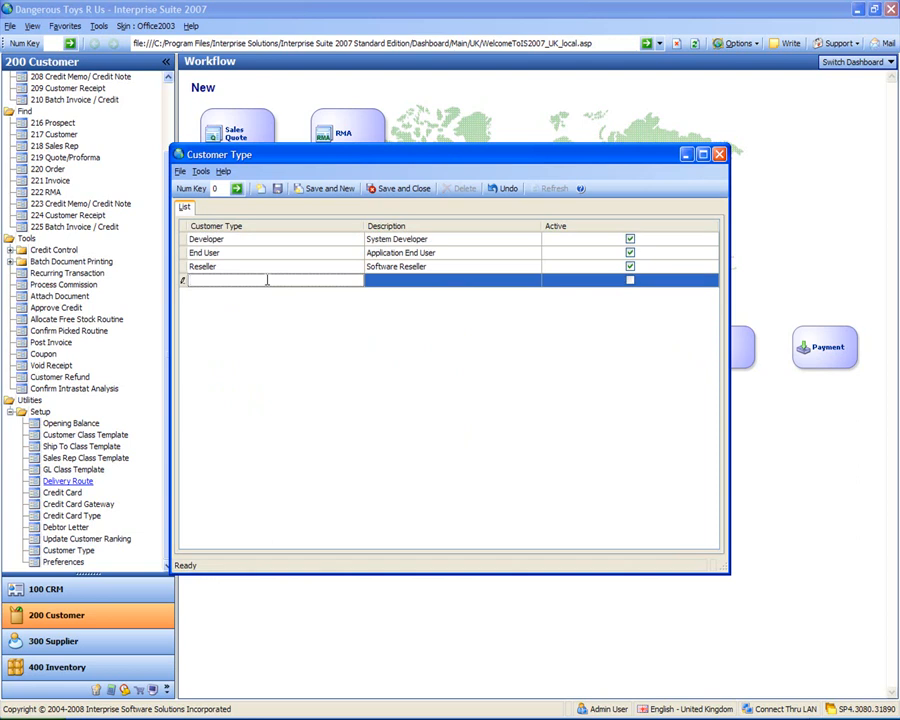
text(Toy Shop)
key(Tab)
text(Toy Shop)
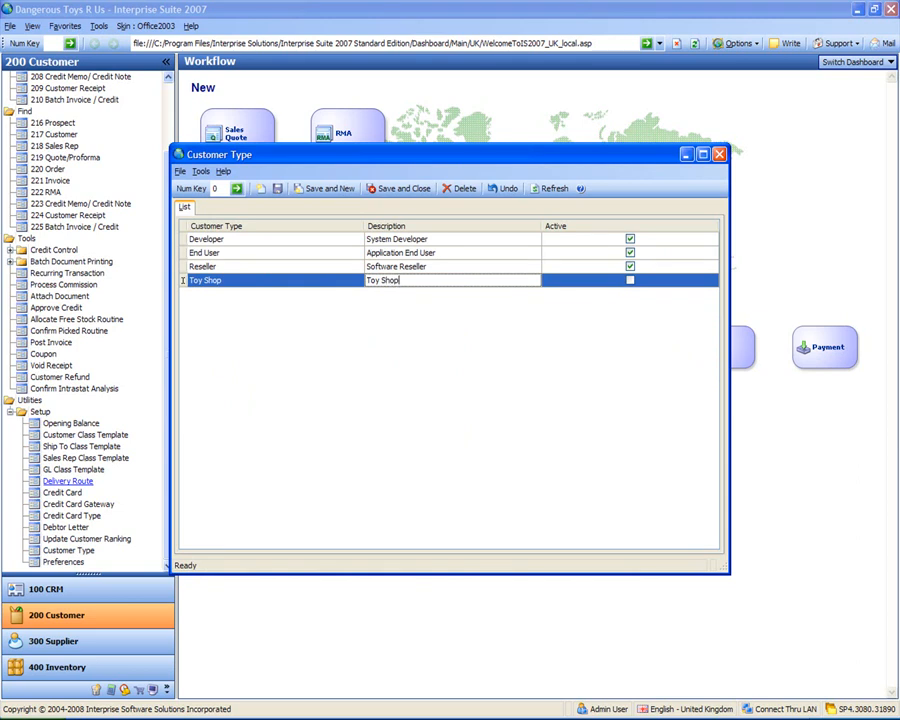
click(629, 281)
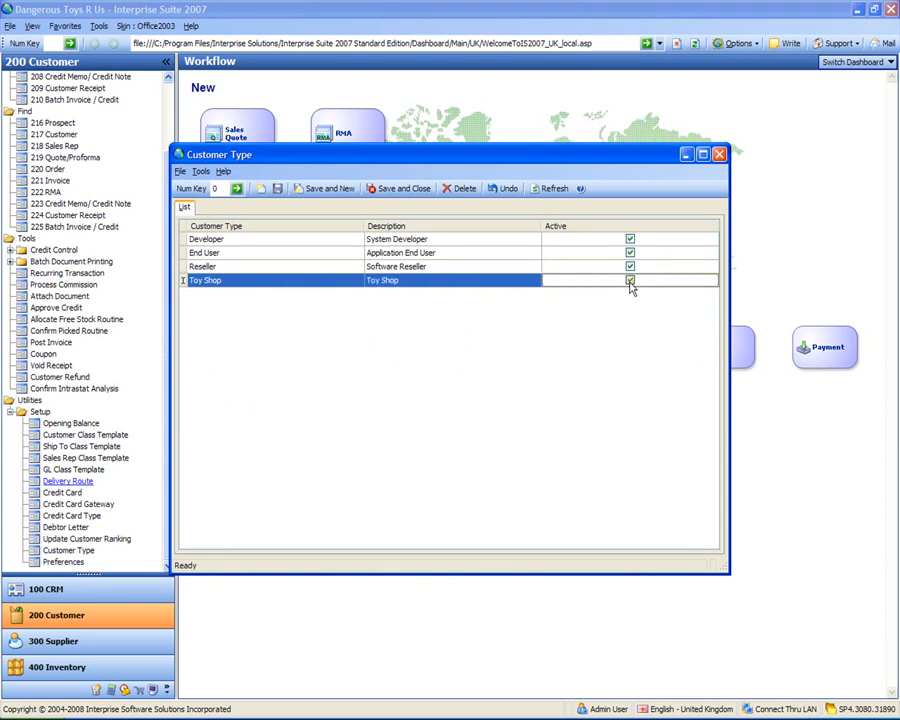
click(401, 190)
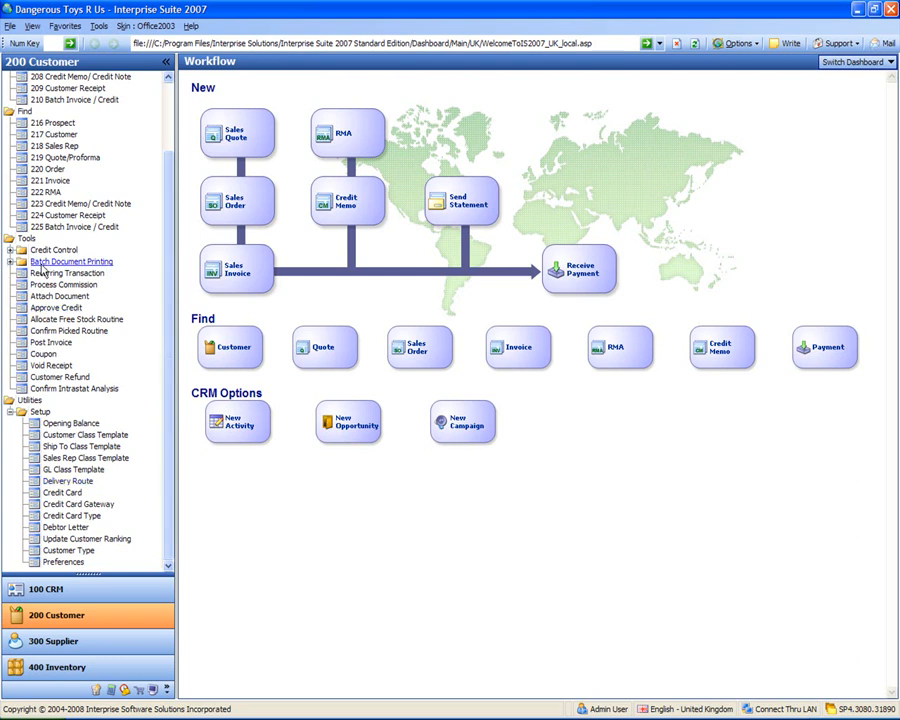
Step: Start a new United Kingdom customer and enter A Toy Customer UK Ltd as the customer name
scroll(170, 320, up, 3)
scroll(170, 297, up, 1)
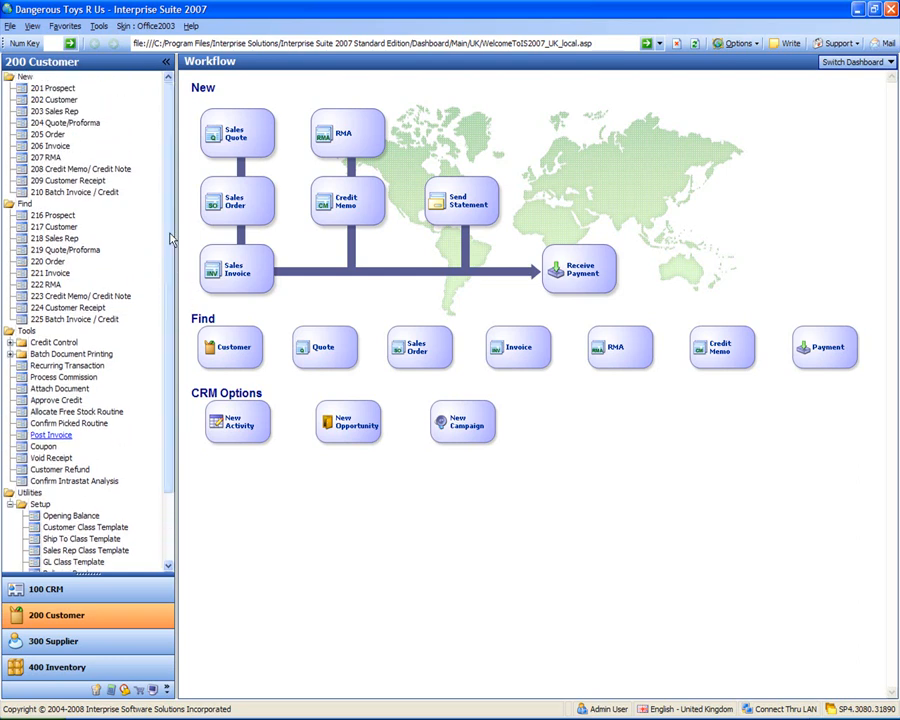
click(55, 100)
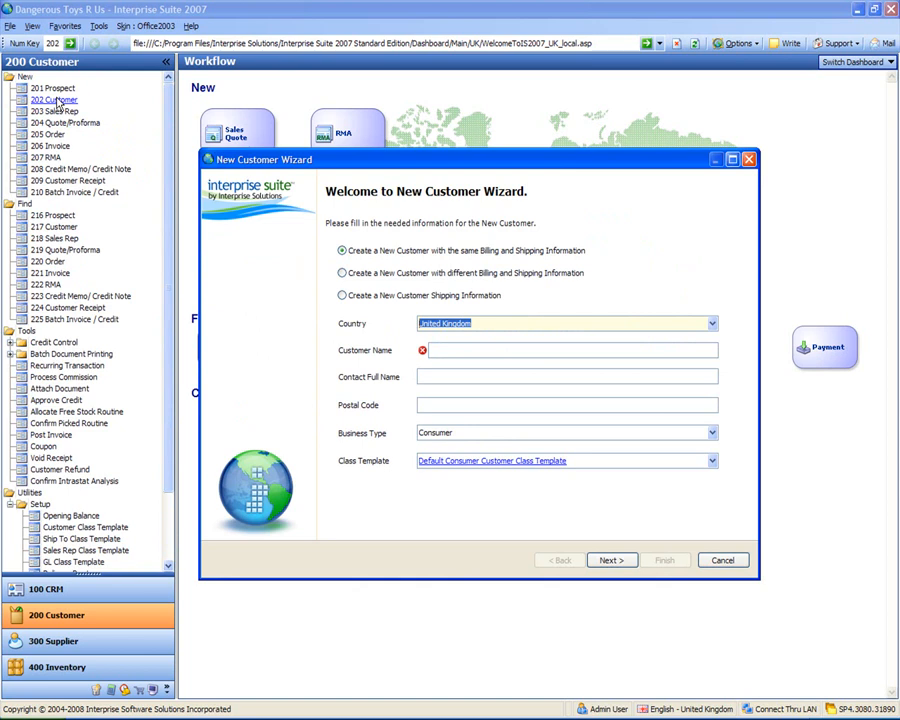
click(529, 348)
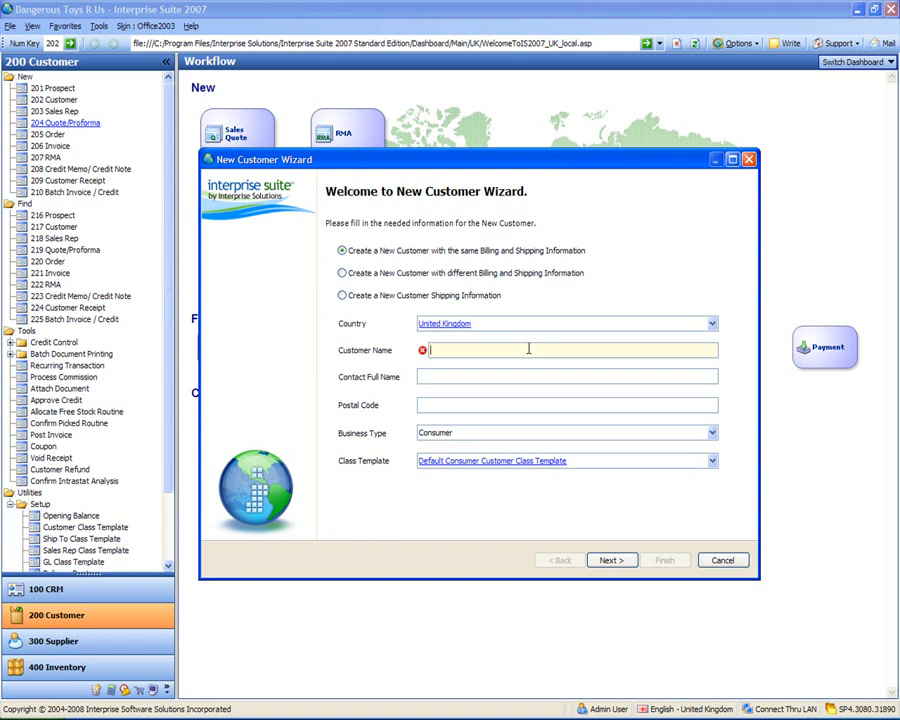
text(A Toy customer UK Ltd)
click(453, 350)
key(BackSpace)
text(C)
key(Tab)
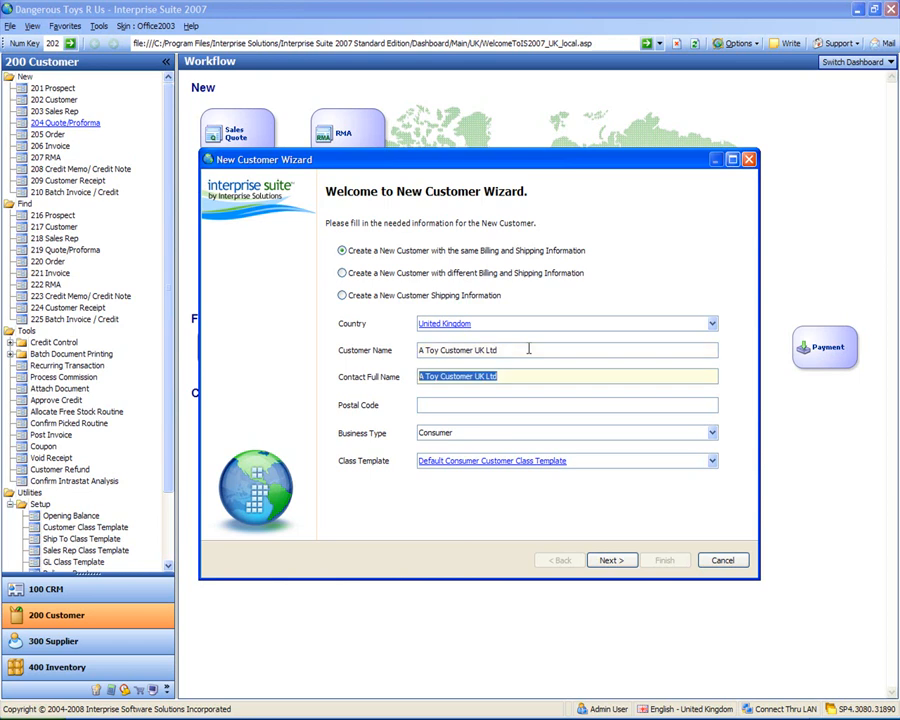
Step: Fill in the contact's full name and the customer's postal code
text(Mr A toy)
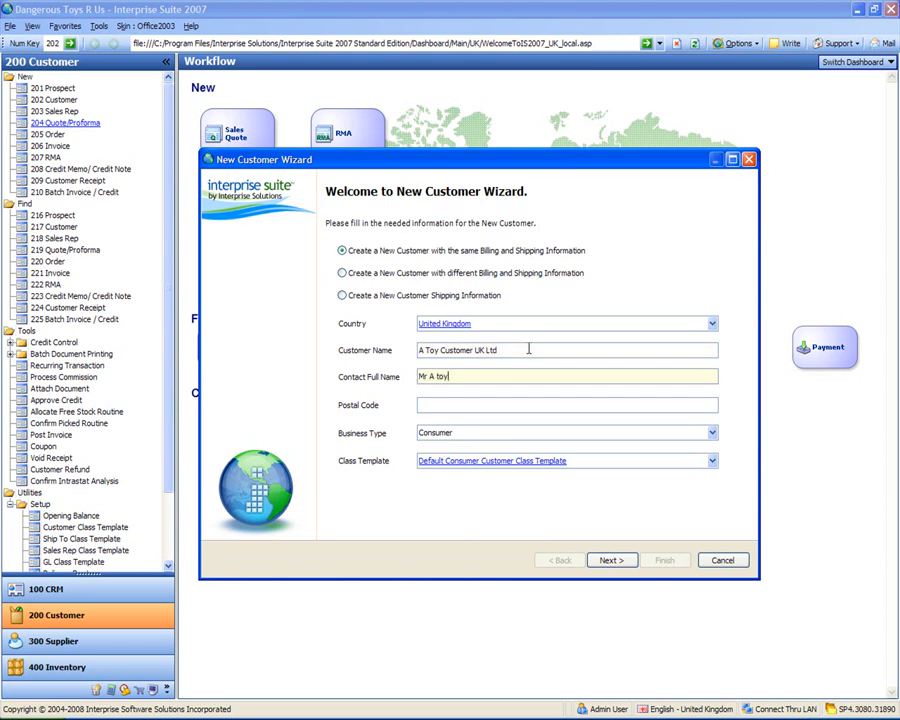
key(BackSpace)
key(BackSpace)
key(BackSpace)
text(Toy)
key(Tab)
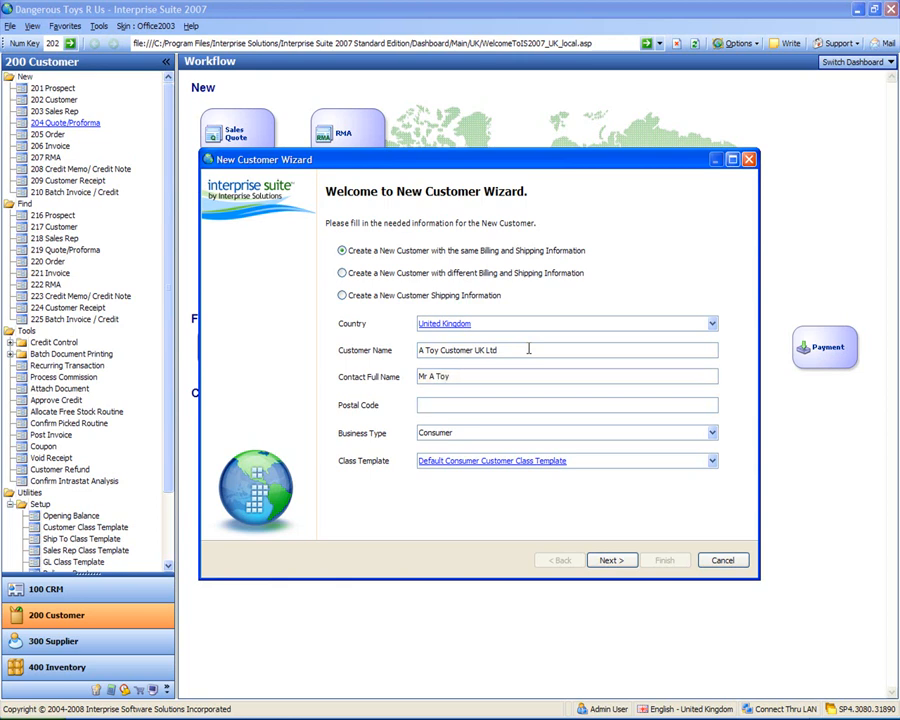
text(M54 5TG)
key(Tab)
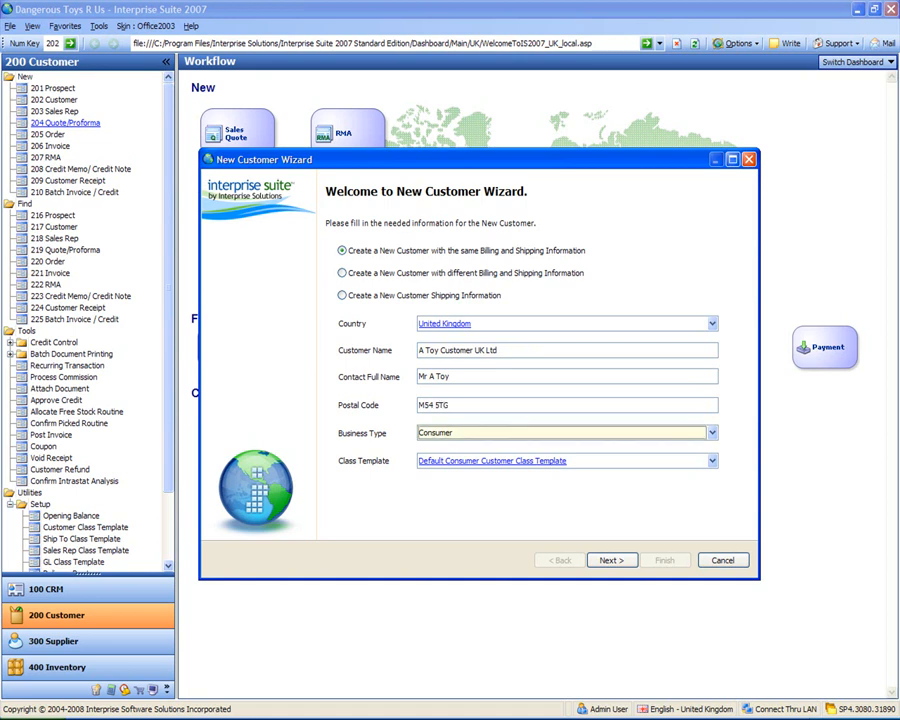
Step: Set the Business Type to Business with the Default Business Customer Class Template and continue to the billing information
key(b)
key(Tab)
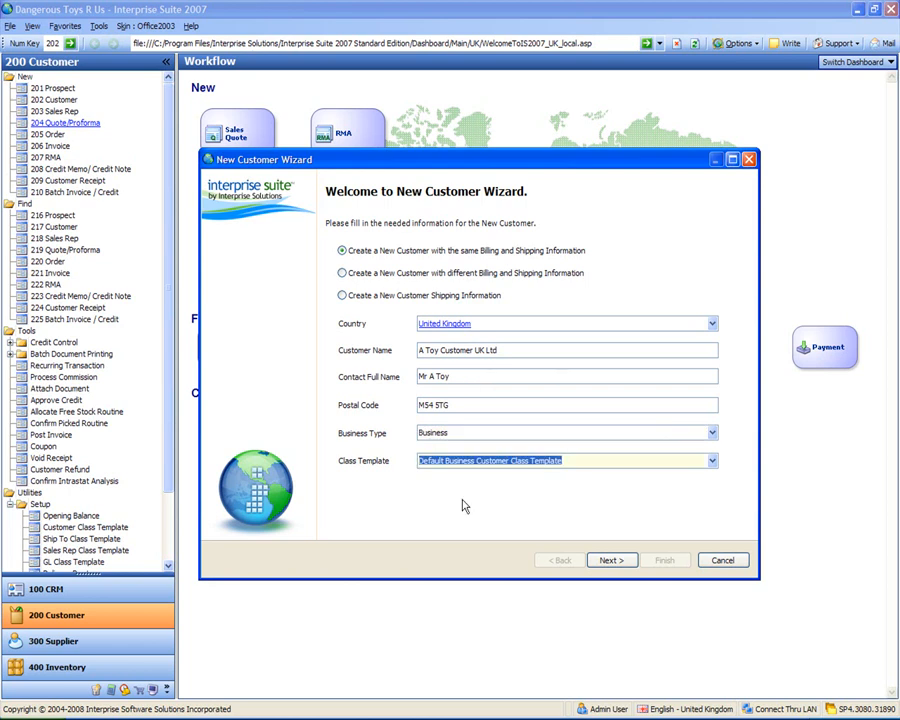
click(610, 560)
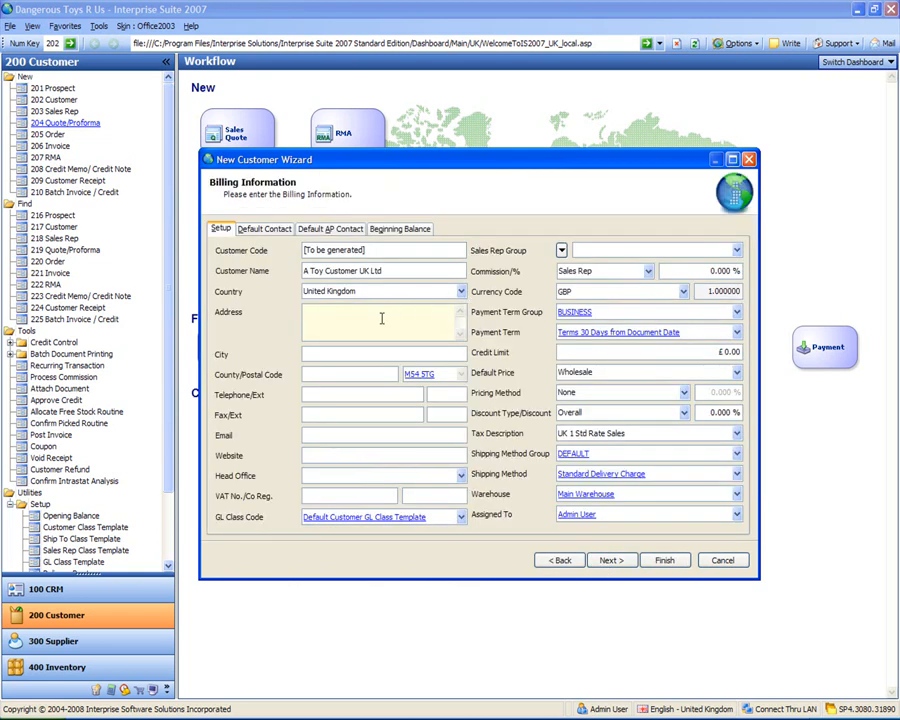
Step: Enter the customer's two-line street address in the billing information
key(Return)
text(Eastham Road)
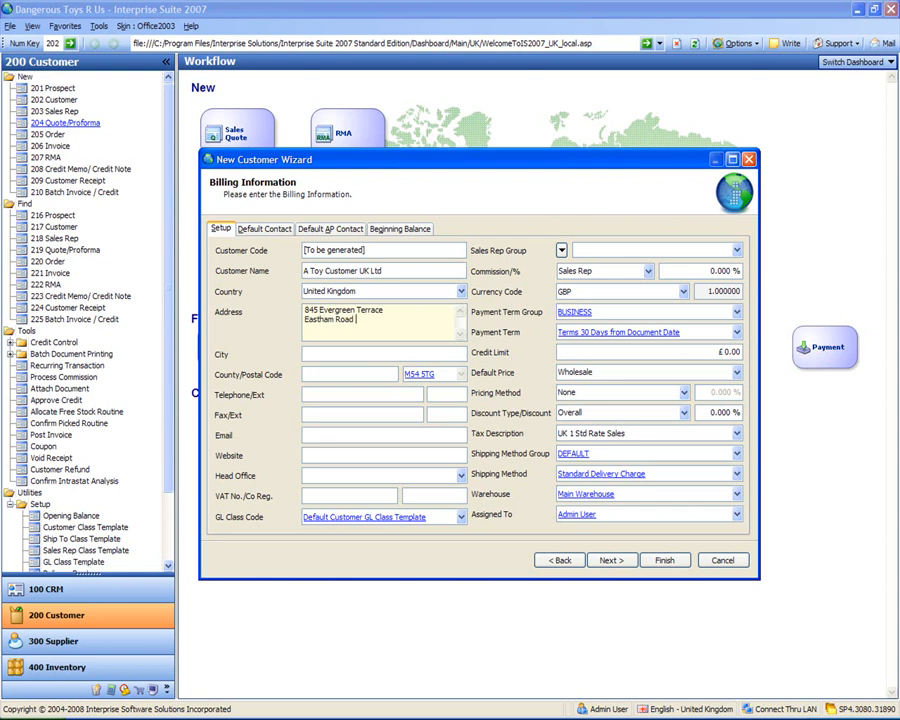
Step: Fill in the city and county of the customer's billing address
key(Tab)
key(Tab)
key(shift+Tab)
text(Manchester)
key(Tab)
text(Lancashire)
Step: Enter the customer's telephone and fax numbers in the billing information
key(Tab)
key(Tab)
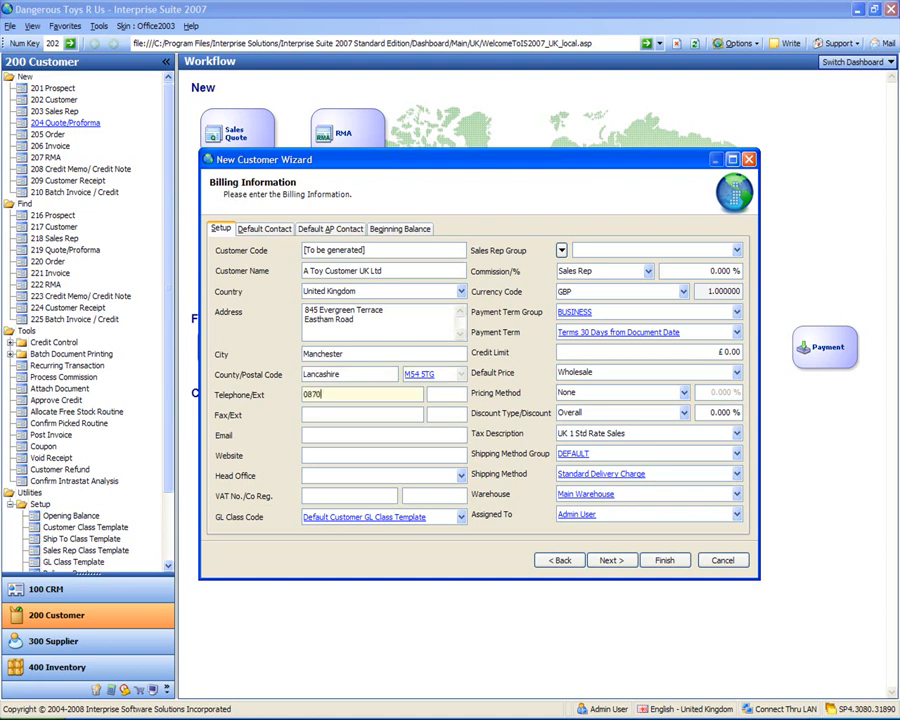
key(Tab)
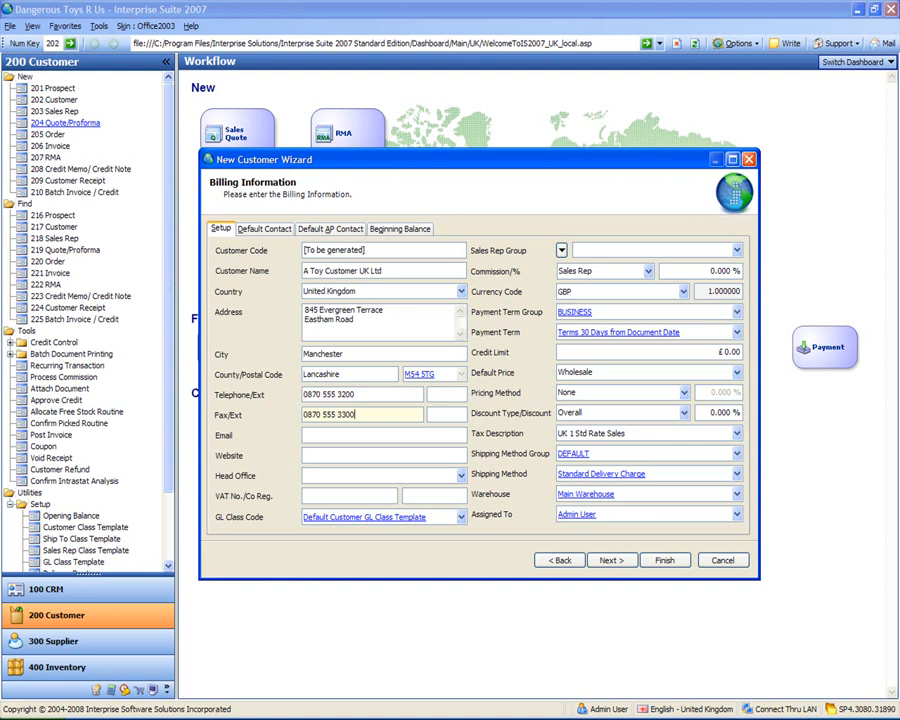
Step: Enter the customer's e-mail address in the billing information
key(Tab)
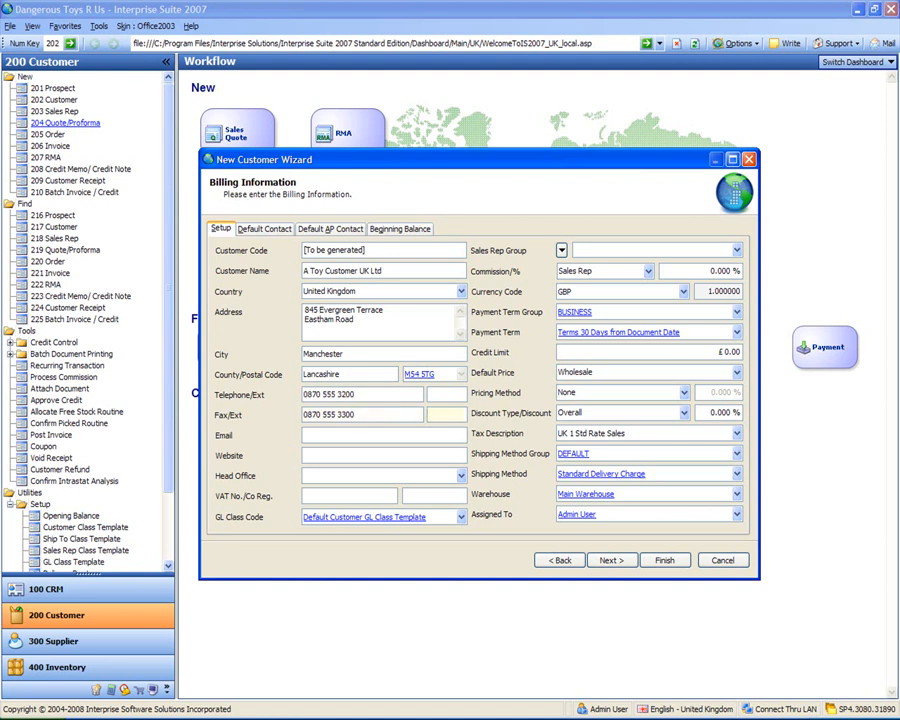
key(Tab)
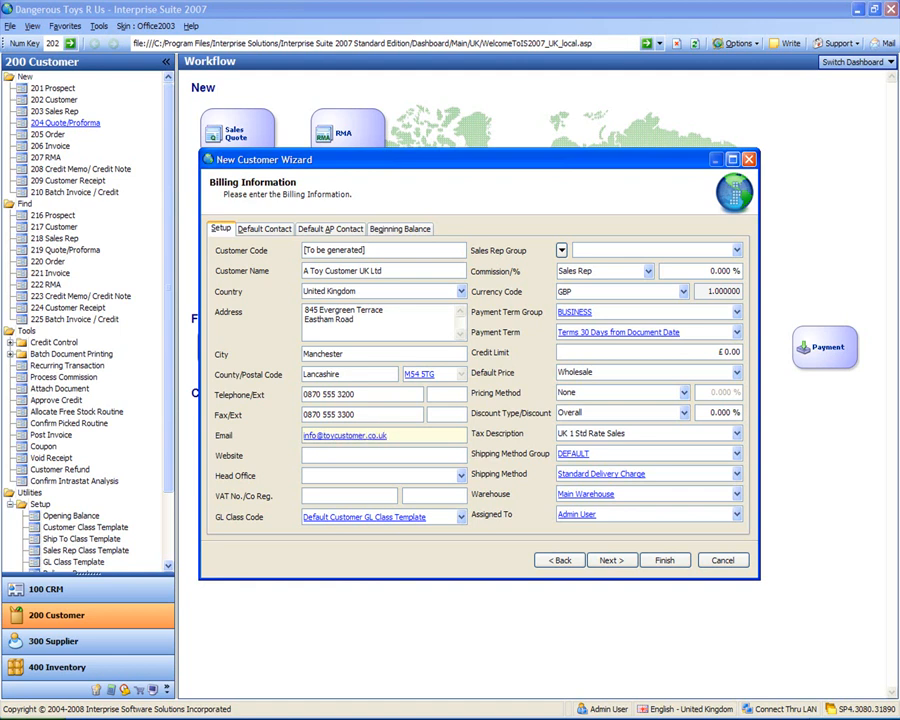
key(Tab)
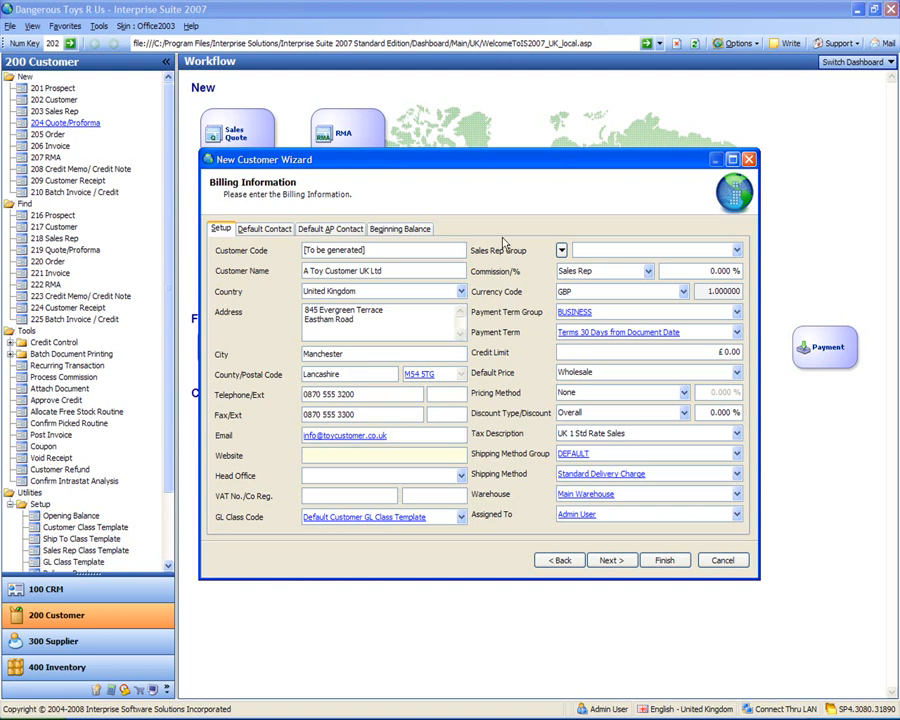
Step: Add the NET30 2%7 payment term to the BUSINESS payment term group, then save and close the group
click(738, 335)
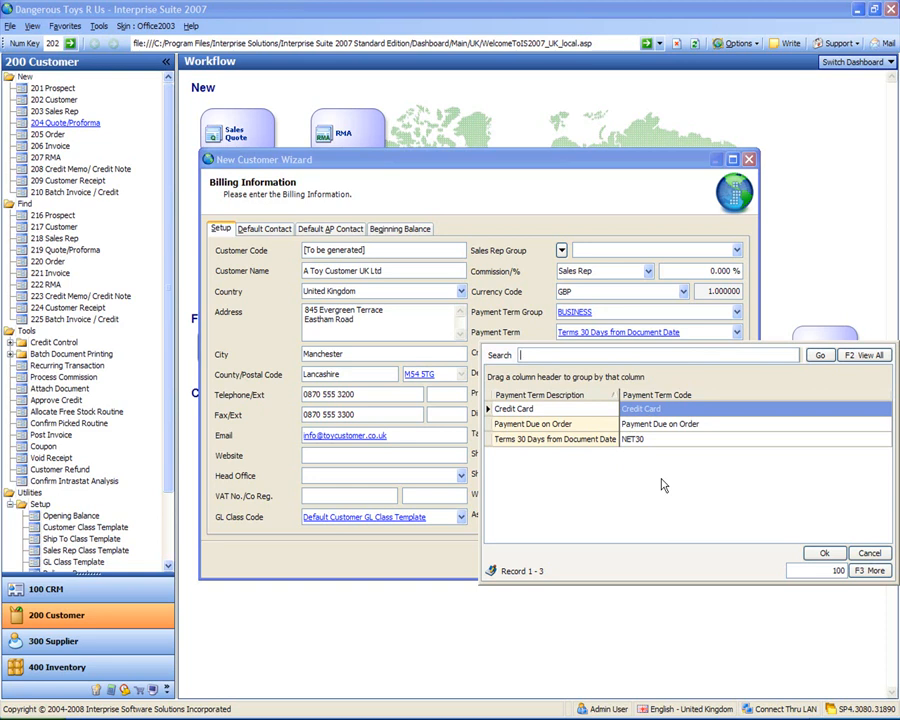
click(604, 314)
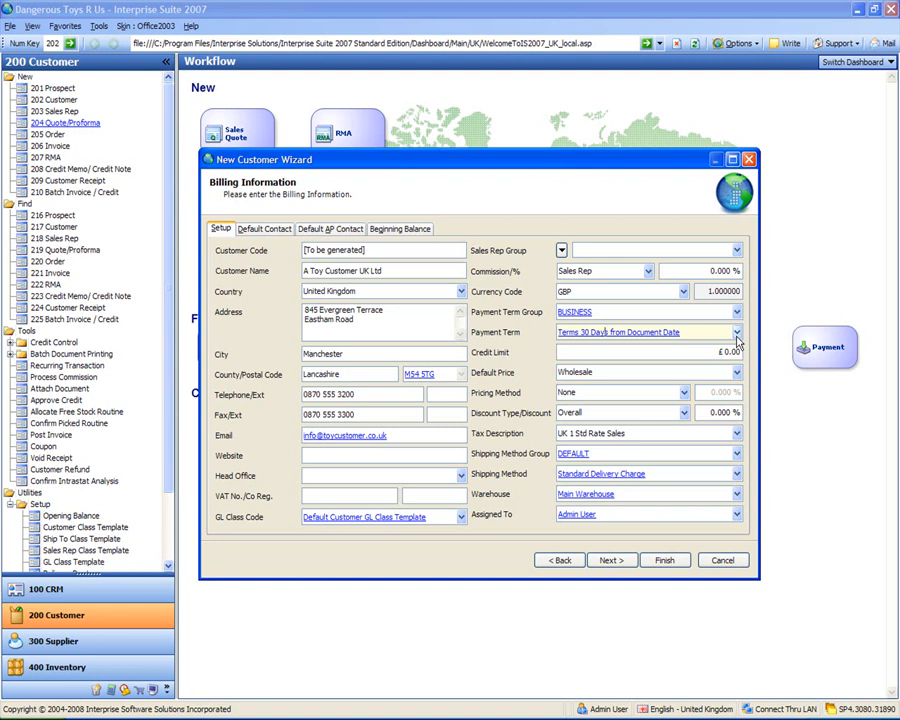
click(575, 313)
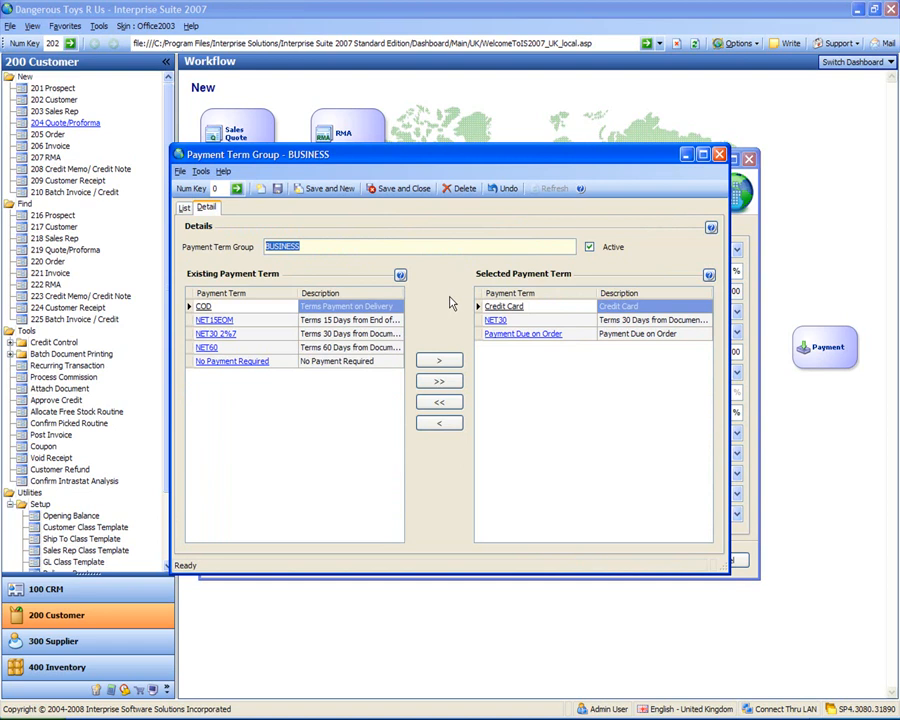
click(231, 336)
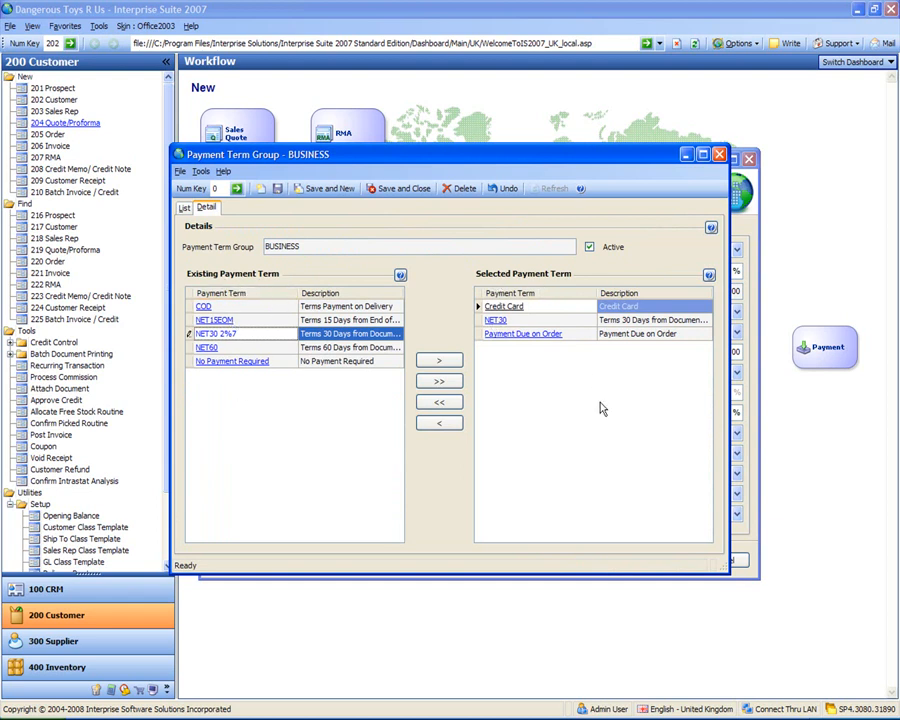
click(441, 363)
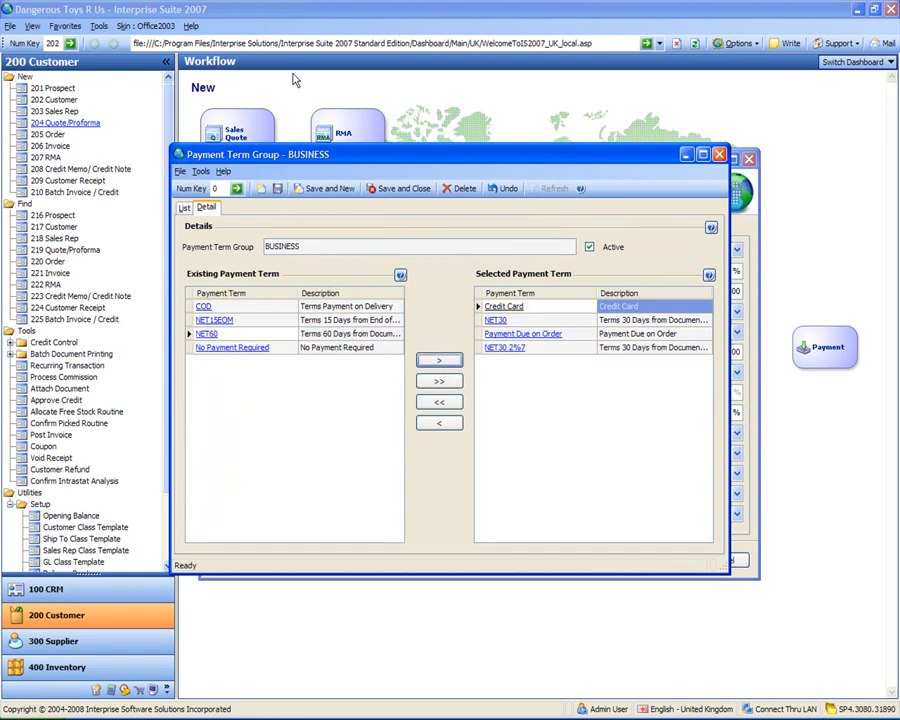
click(395, 190)
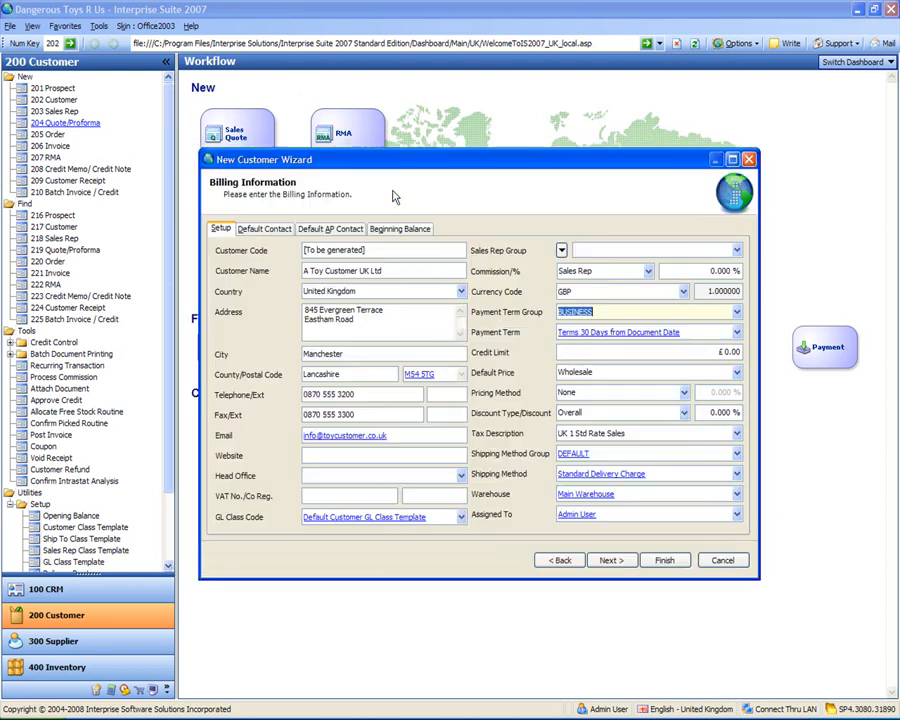
Step: Set the customer's Payment Term to Terms 30 Days from Document Date - 2% Discount if Paid within 7 Days
click(737, 335)
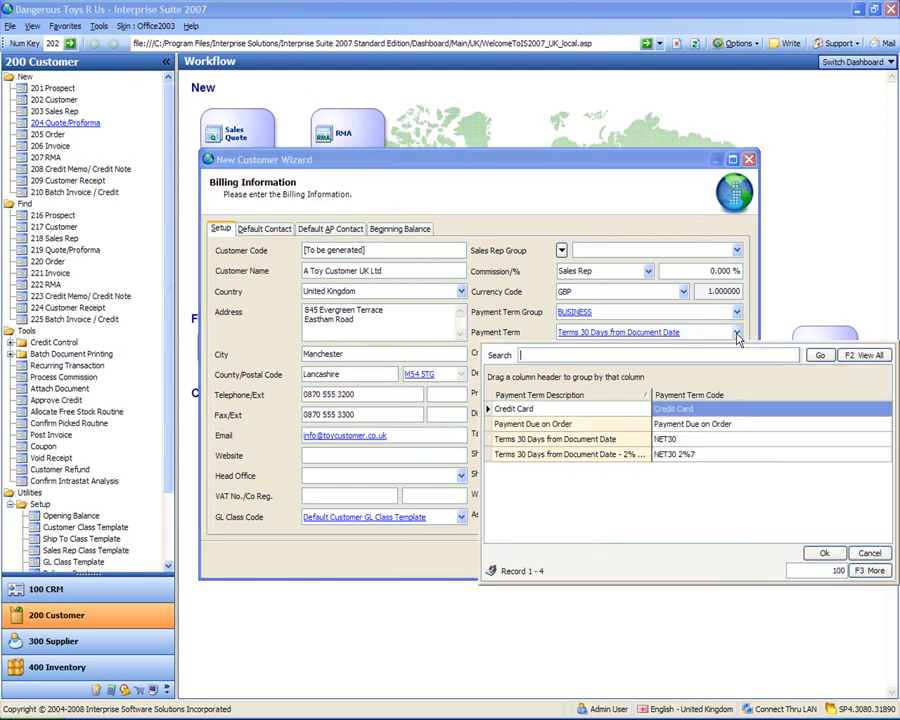
click(572, 456)
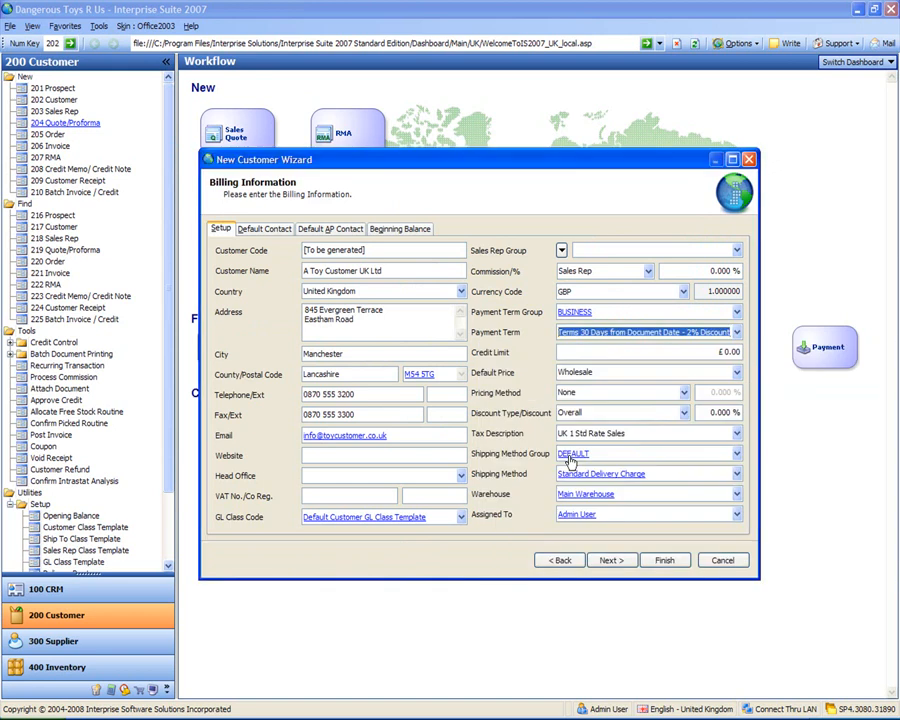
click(584, 353)
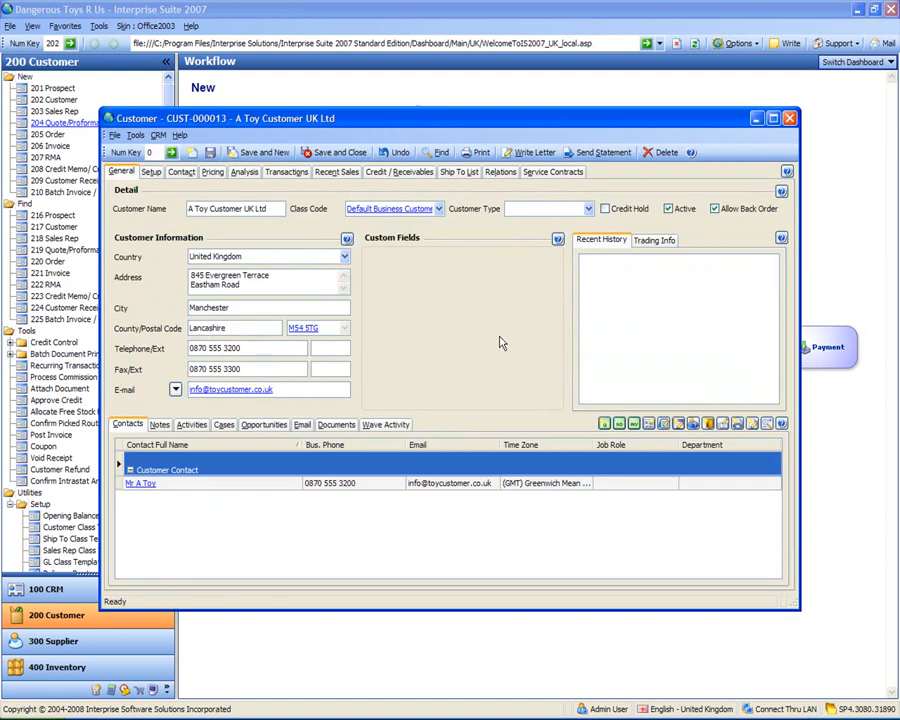
Step: Review the setup details of the UK customer's ship-to record, then save and close that record
click(462, 172)
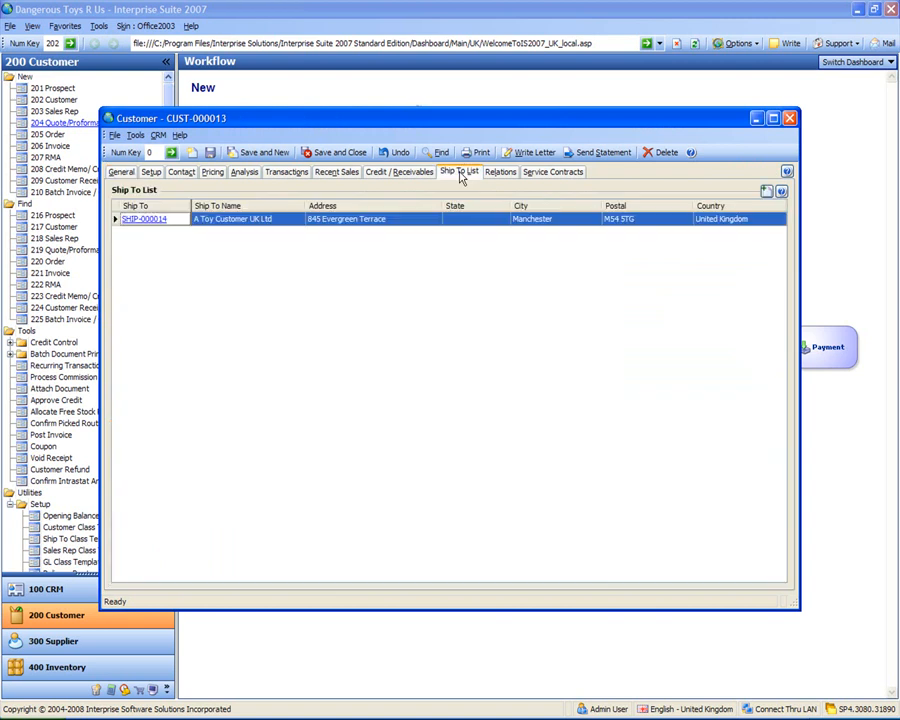
click(147, 221)
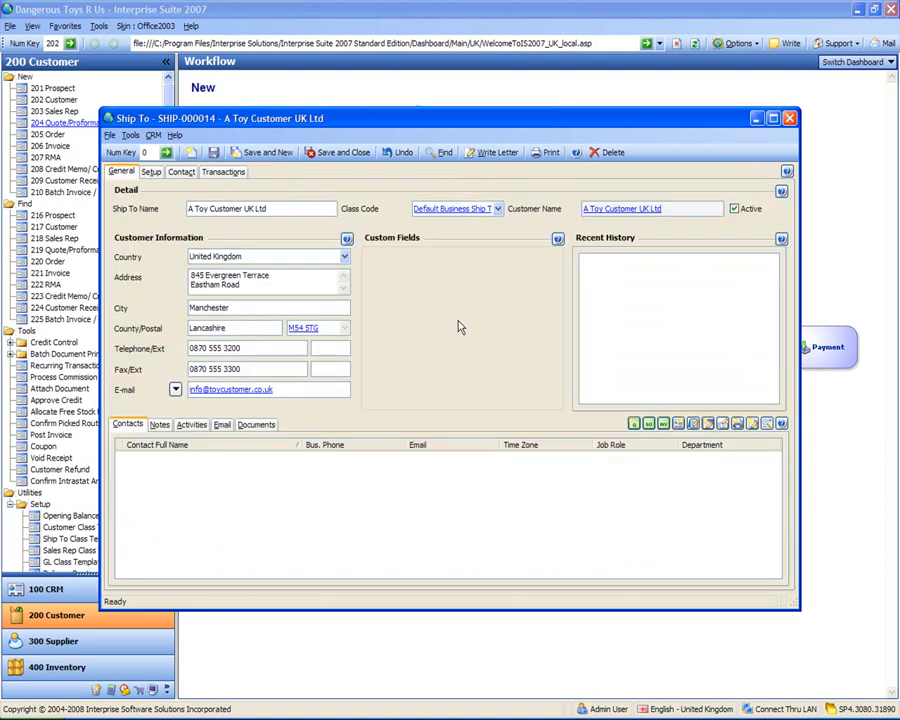
click(150, 174)
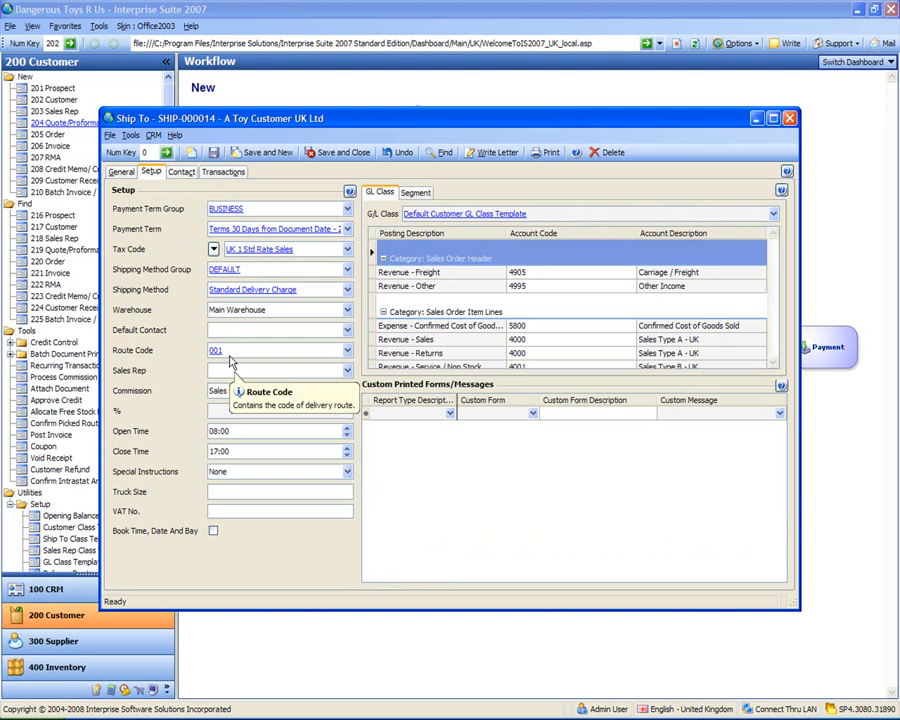
click(323, 152)
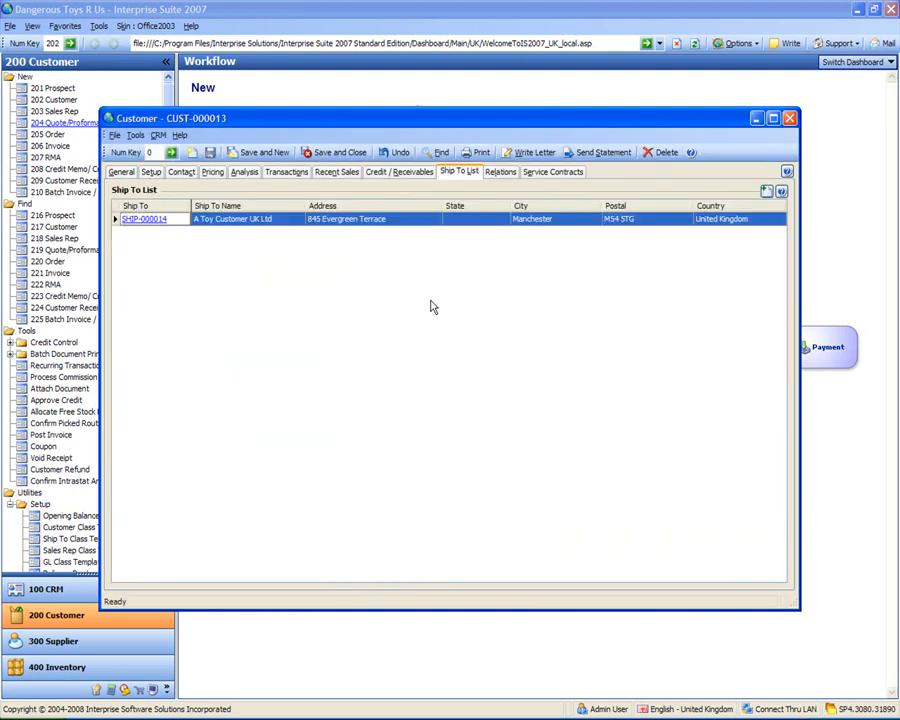
Step: Set the UK customer's Customer Type to Toy Shop and save and close the customer record
click(121, 172)
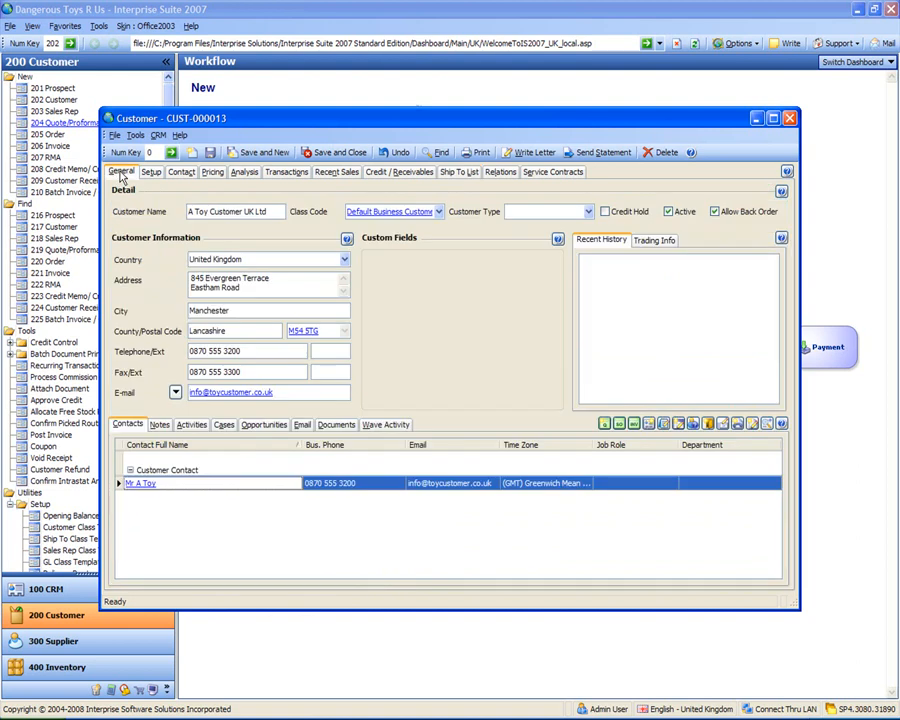
click(588, 213)
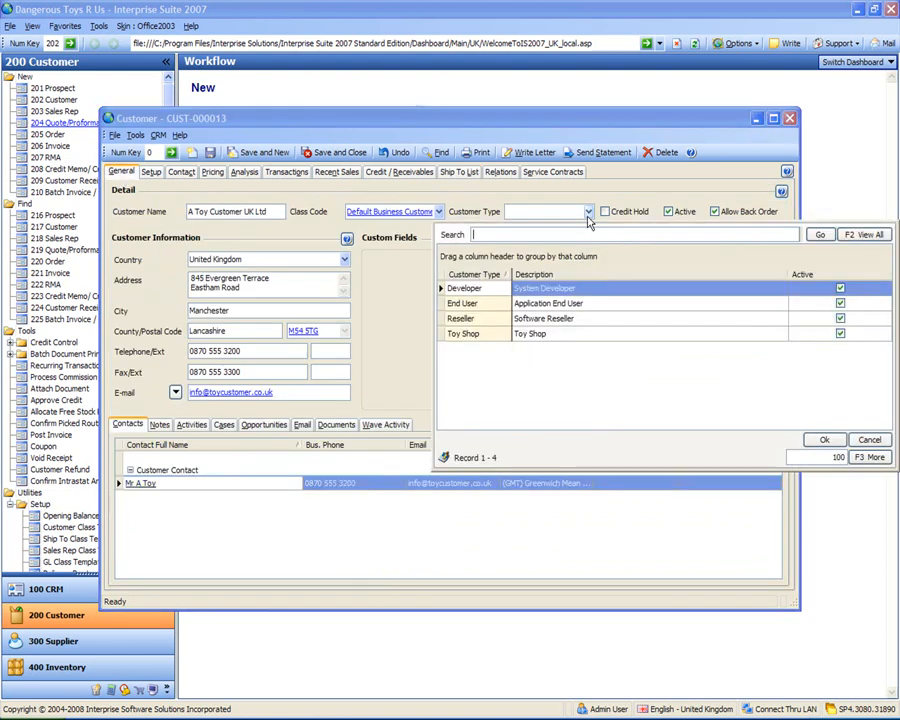
double_click(471, 336)
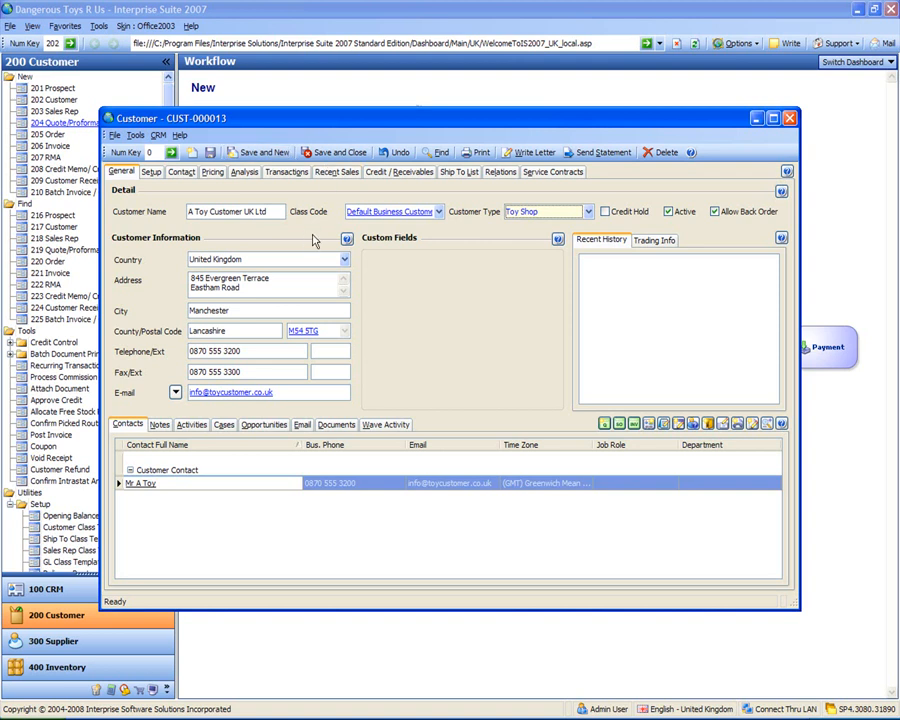
click(330, 153)
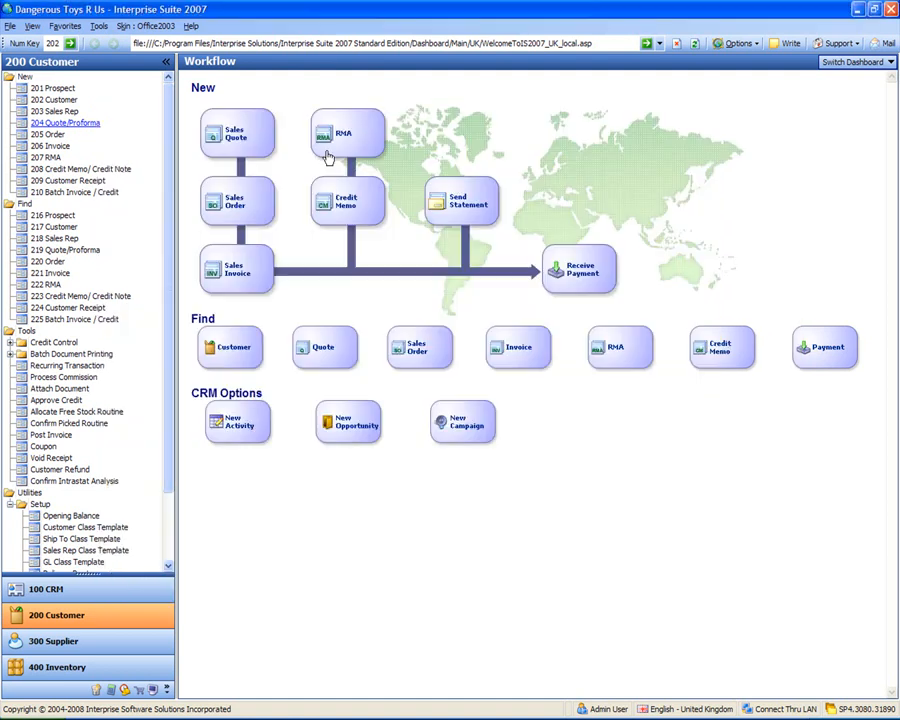
Step: Start a new customer with the same billing and shipping information, named A US Customer Inc
click(54, 101)
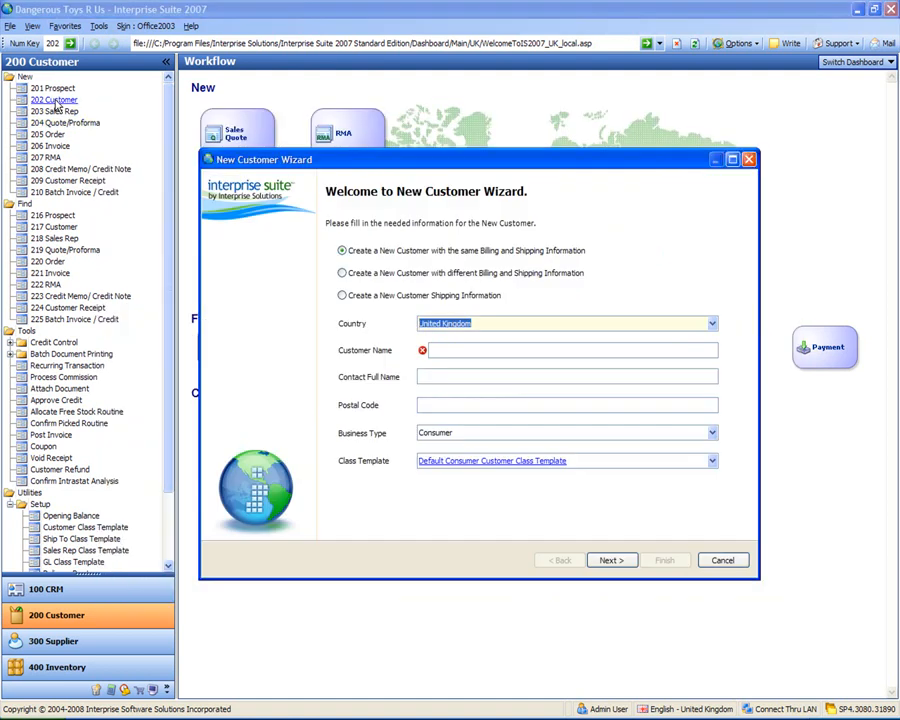
text(unit)
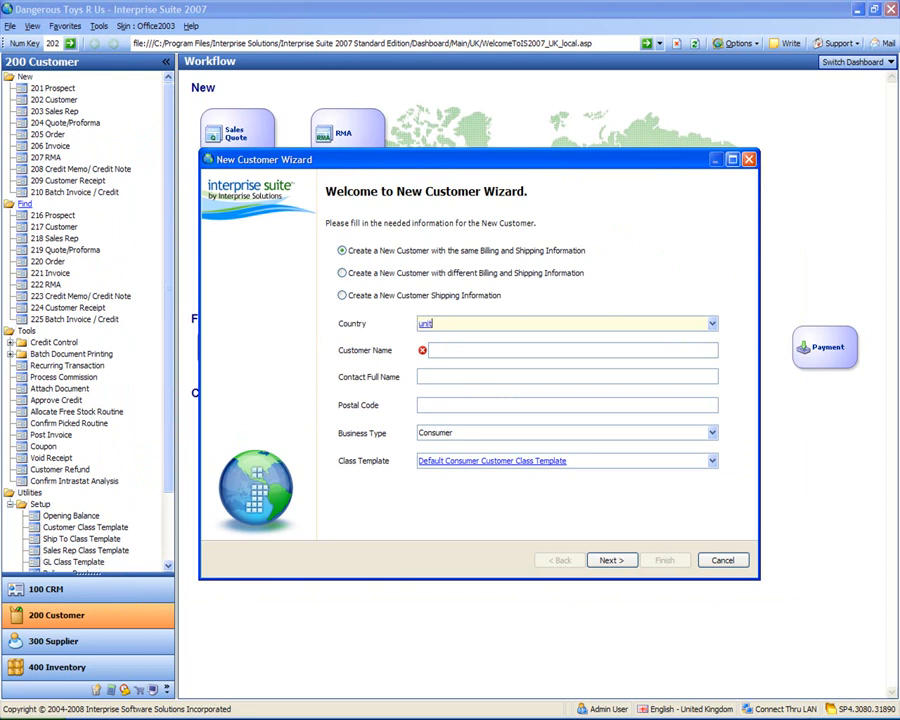
text(ed king)
key(Tab)
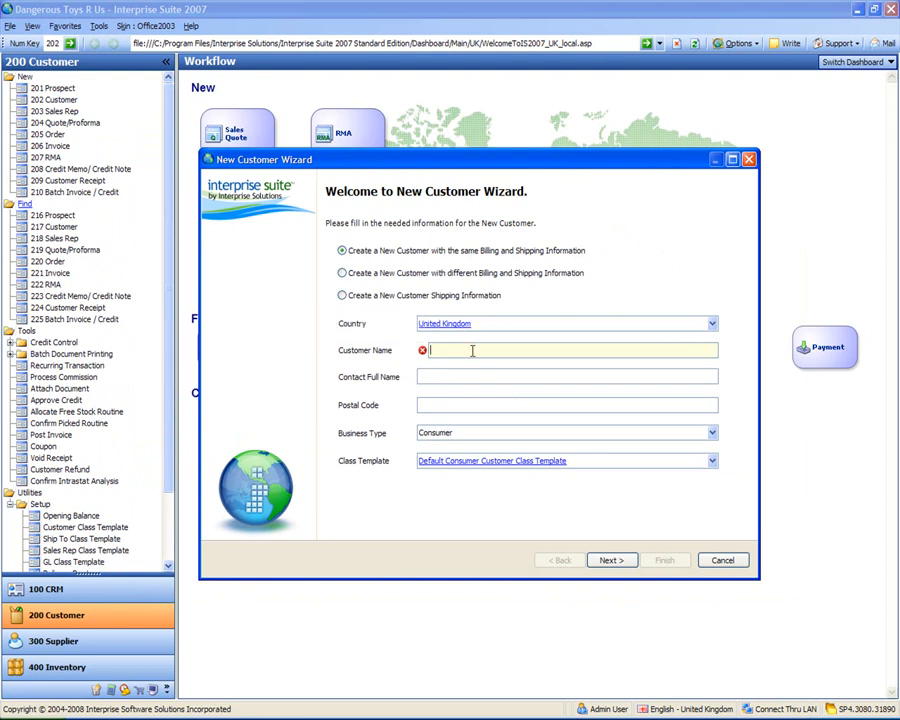
text(A US Customer Inc)
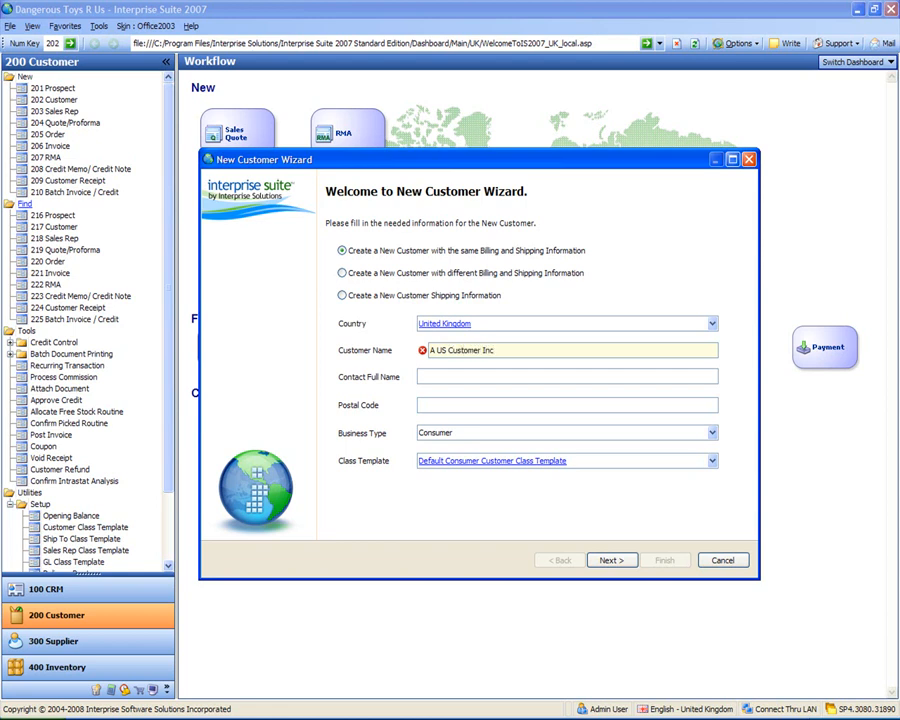
Step: Change the new customer's country to United States of America
key(shift+Tab)
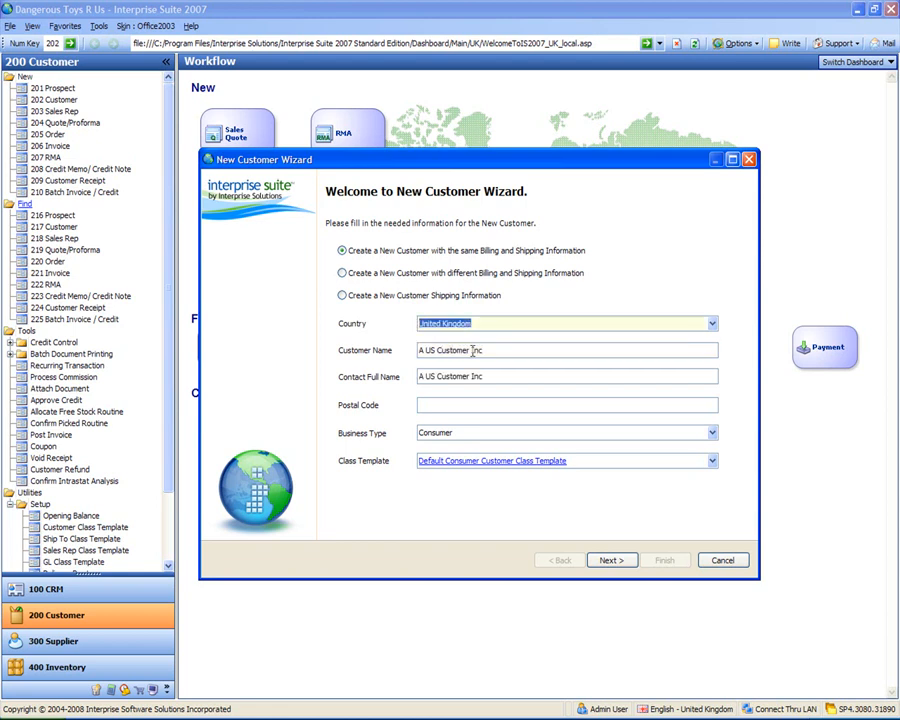
text(united states)
key(Tab)
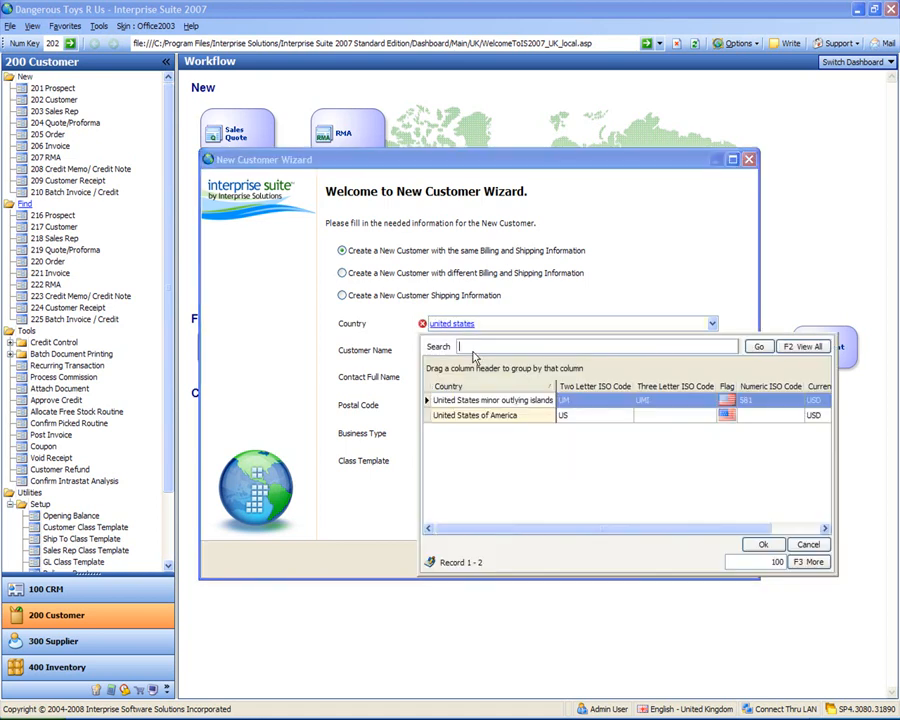
double_click(502, 416)
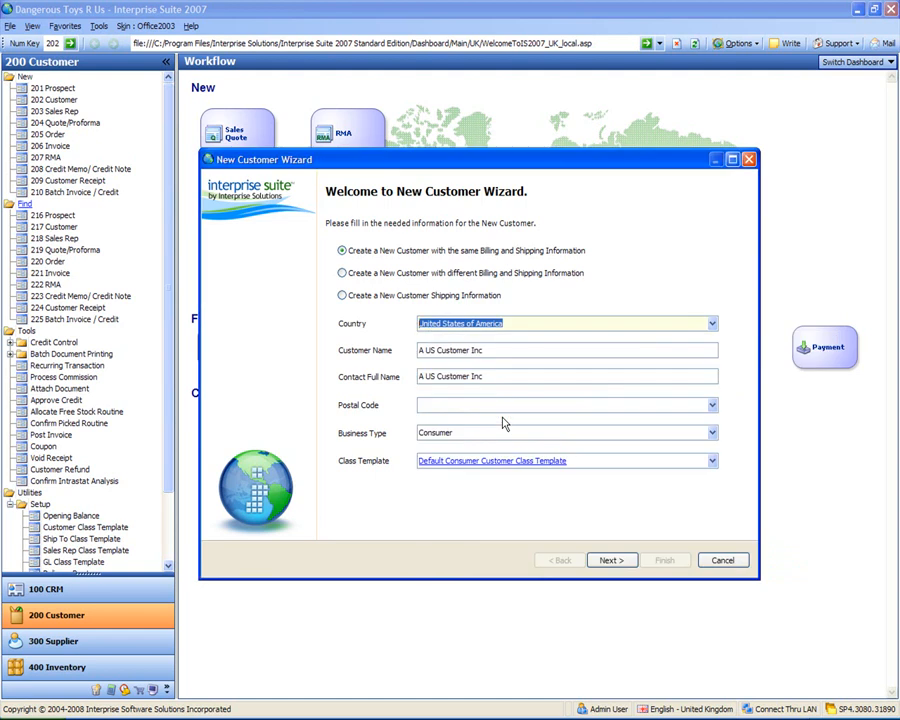
Step: Enter the US customer's contact full name and postal code
click(489, 376)
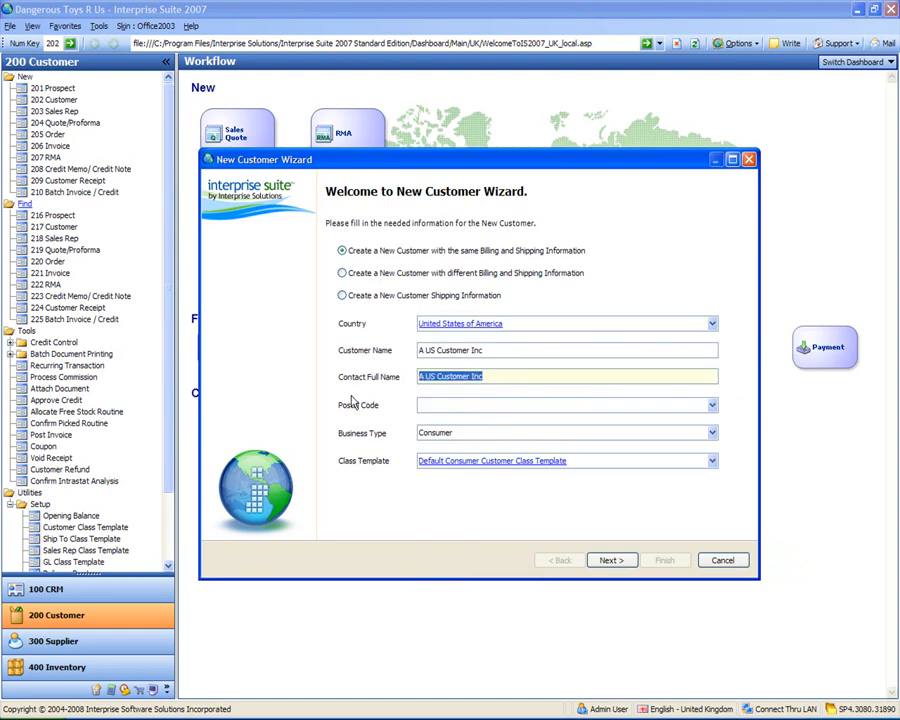
text(Mr )
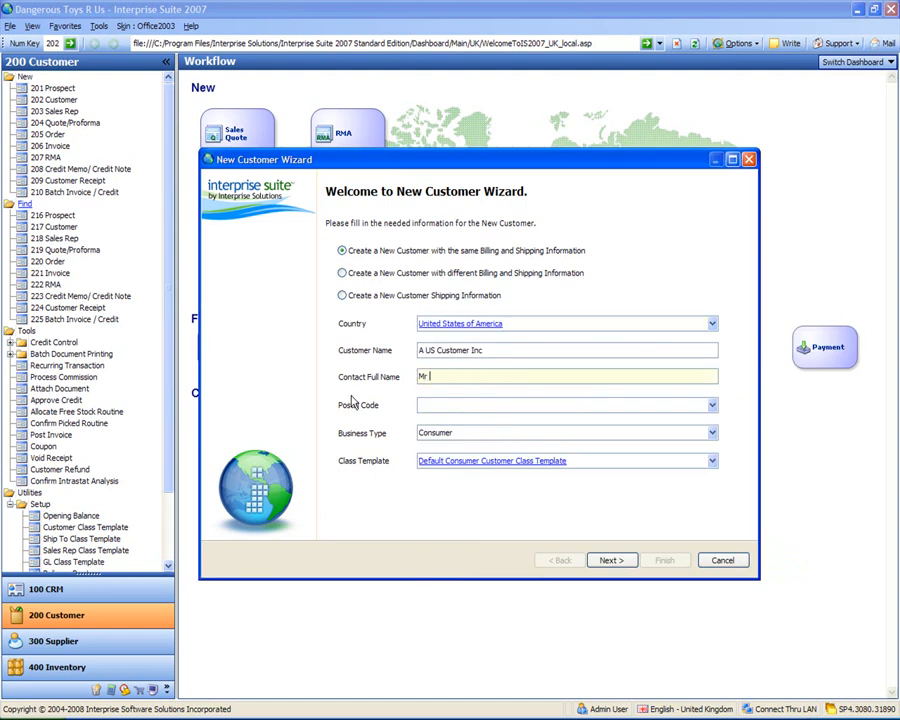
text(US Contact)
text(90210)
key(Tab)
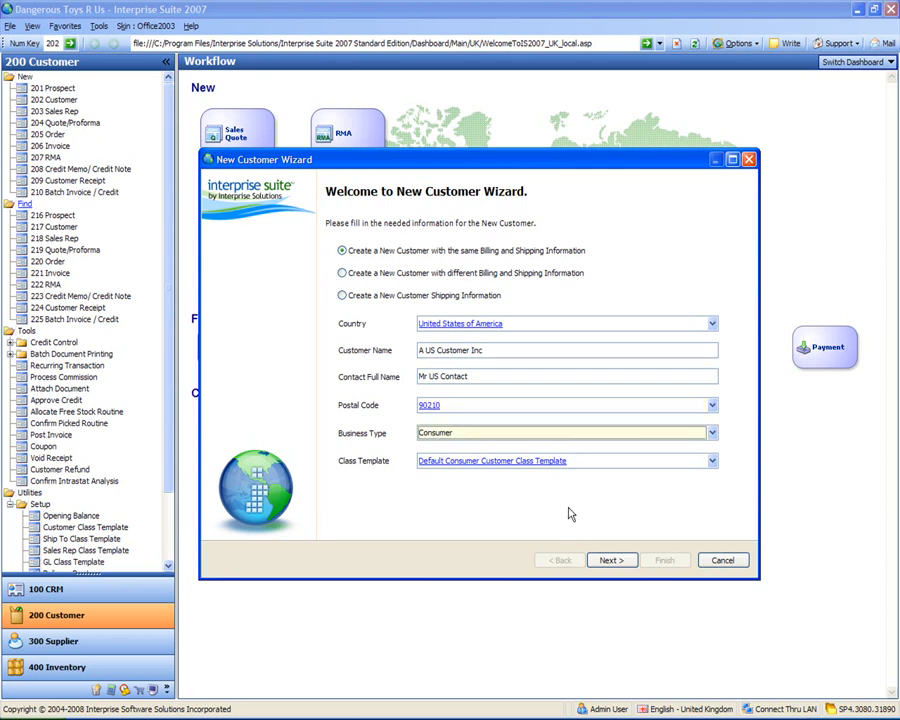
Step: Set the US customer's Business Type to Business and continue to the billing information
click(711, 436)
click(586, 447)
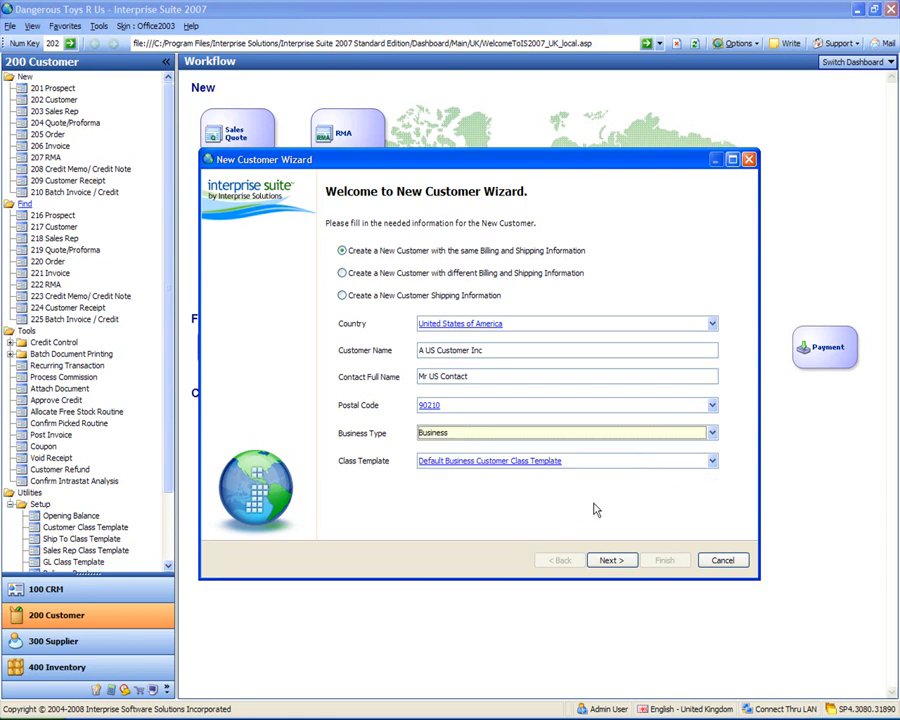
click(612, 562)
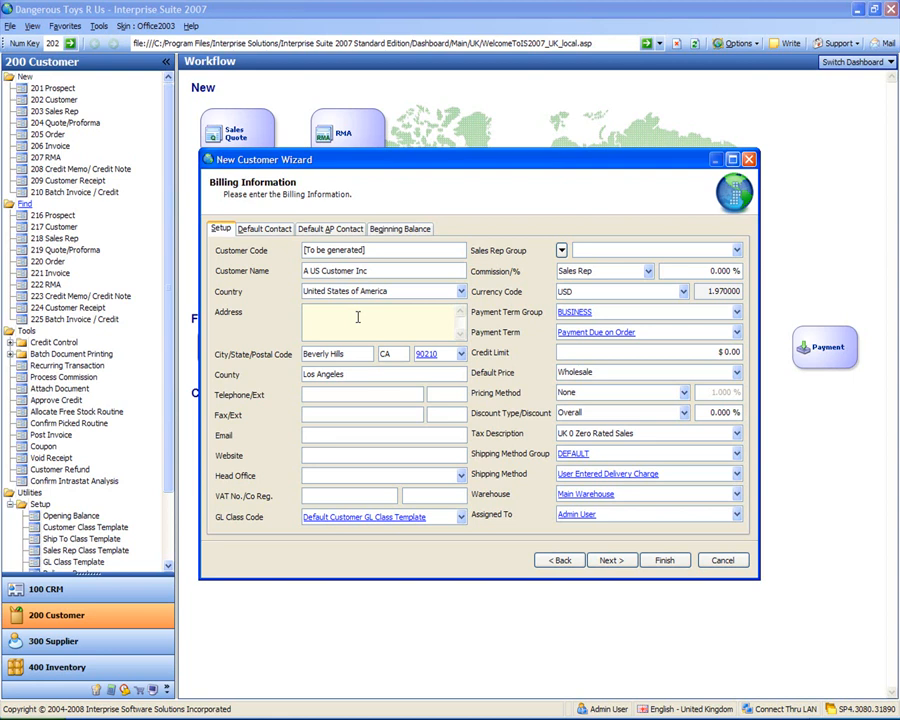
Step: Enter the US customer's street address in the billing information
key(Tab)
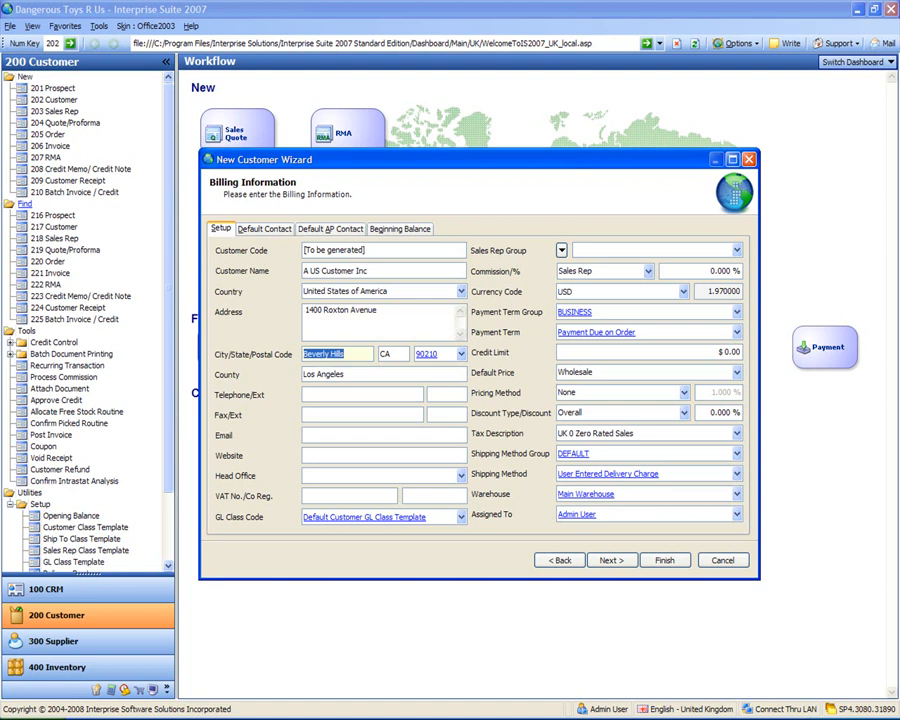
Step: Enter the US customer's telephone number and finish creating the customer
click(358, 394)
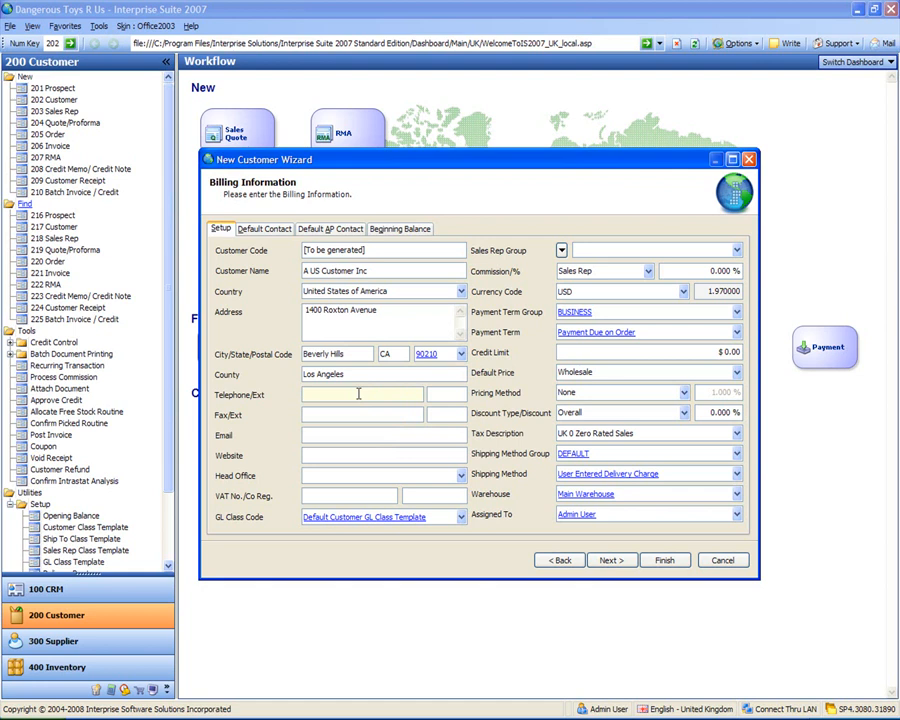
key(Tab)
key(Tab)
key(Tab)
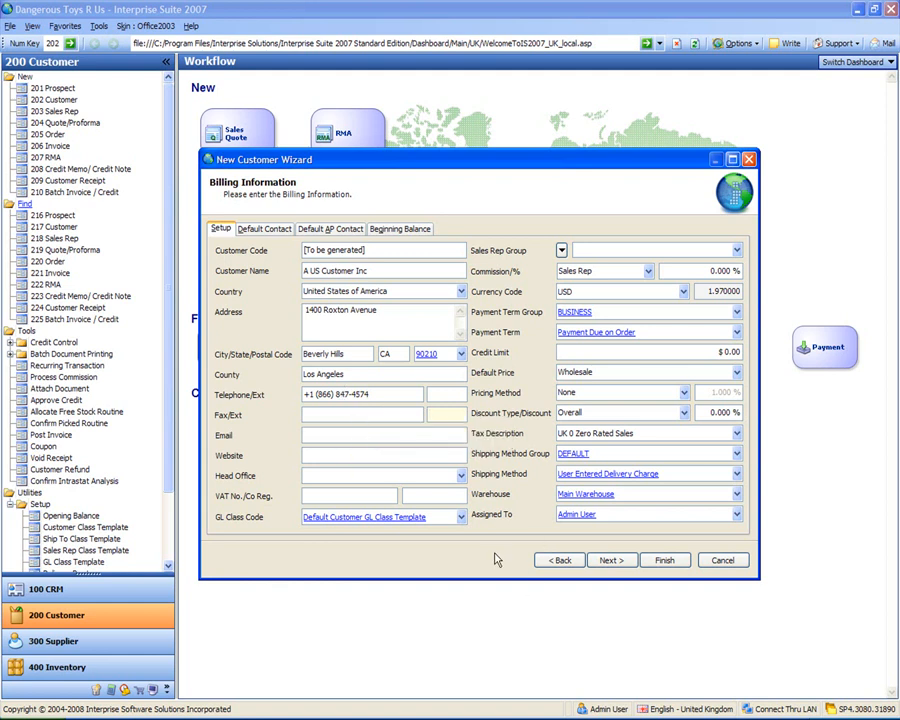
click(665, 562)
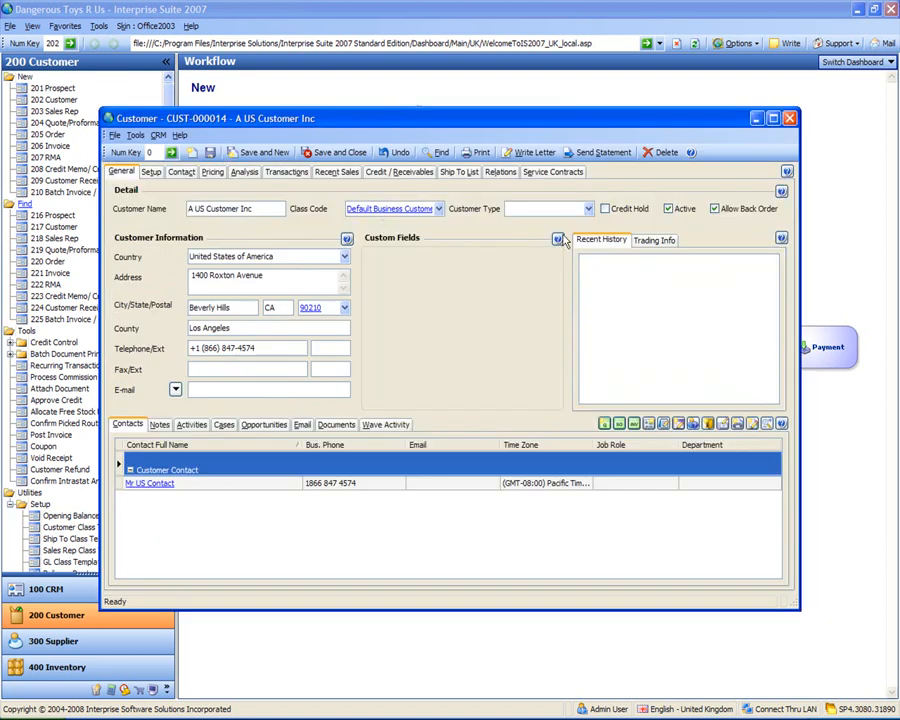
Step: Set the US customer's Customer Type to Toy Shop and save and close the record
click(589, 210)
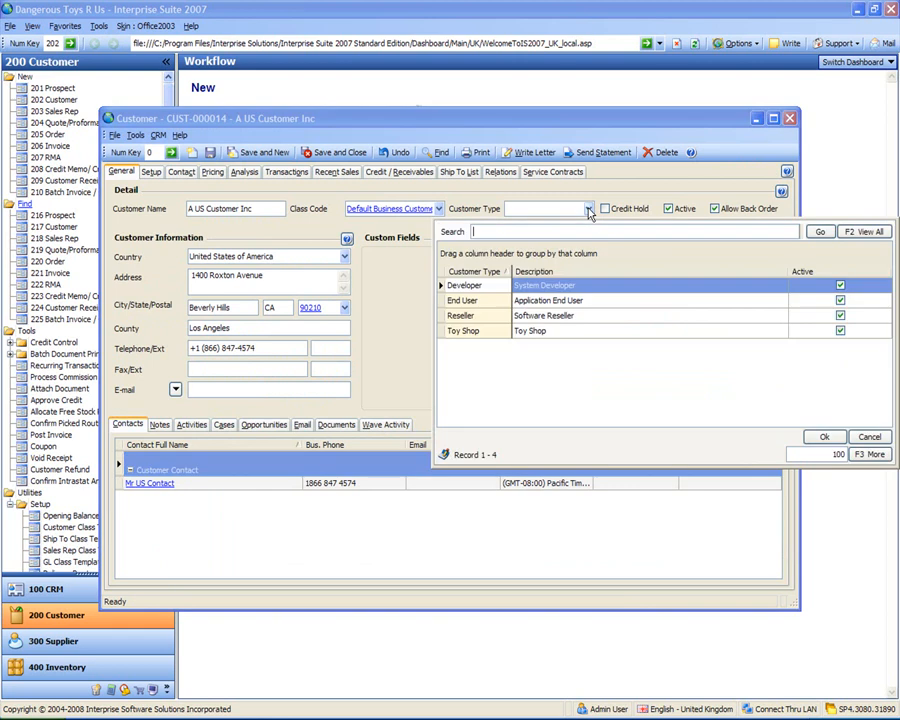
click(478, 332)
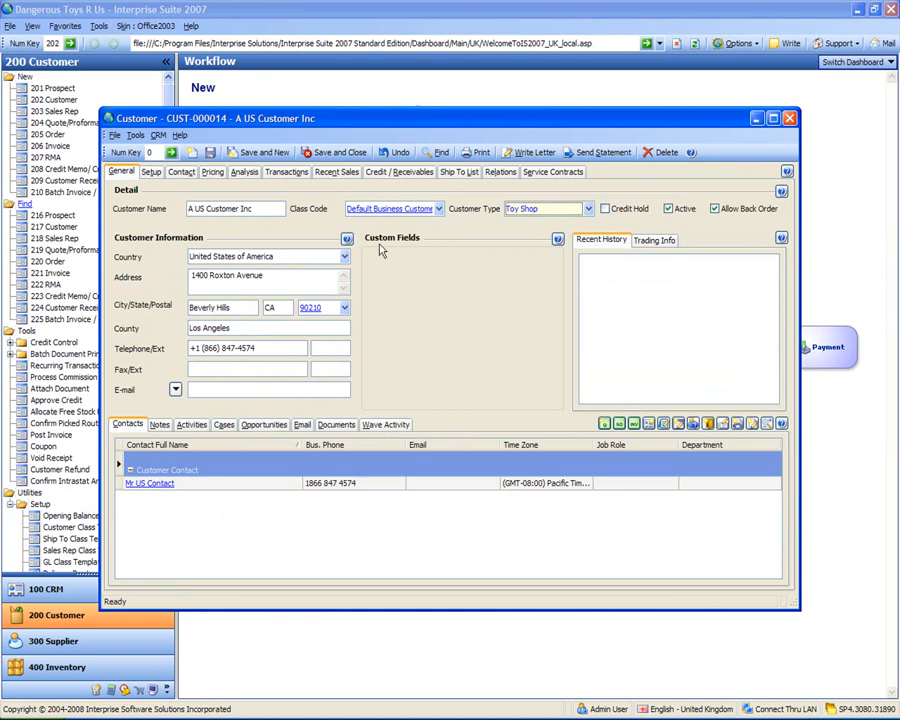
click(339, 153)
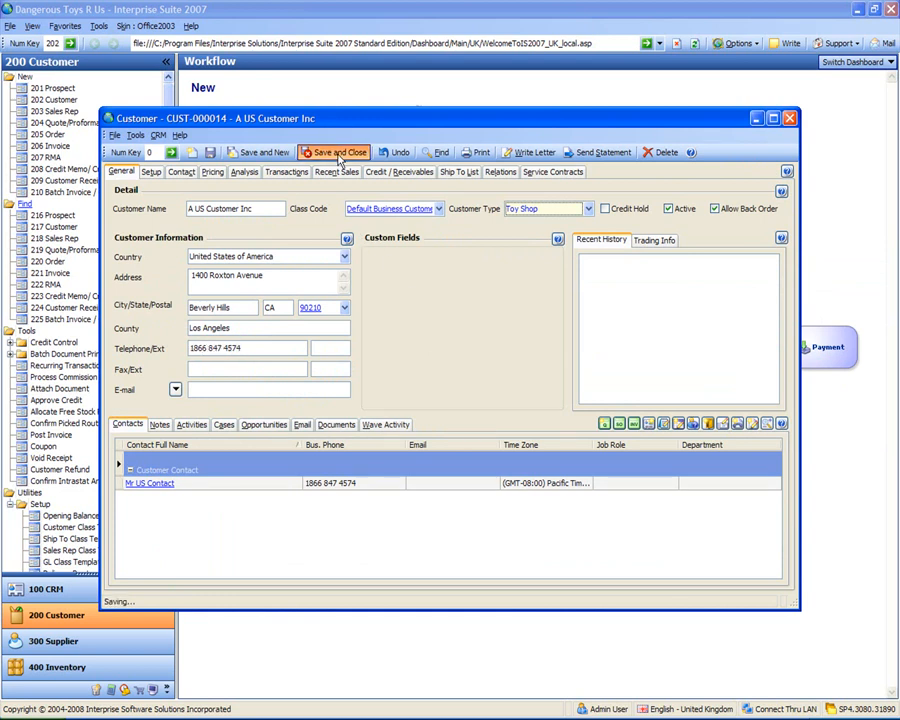
Step: Start a new customer with Country set to France and Customer Name set to A French Customer
click(53, 100)
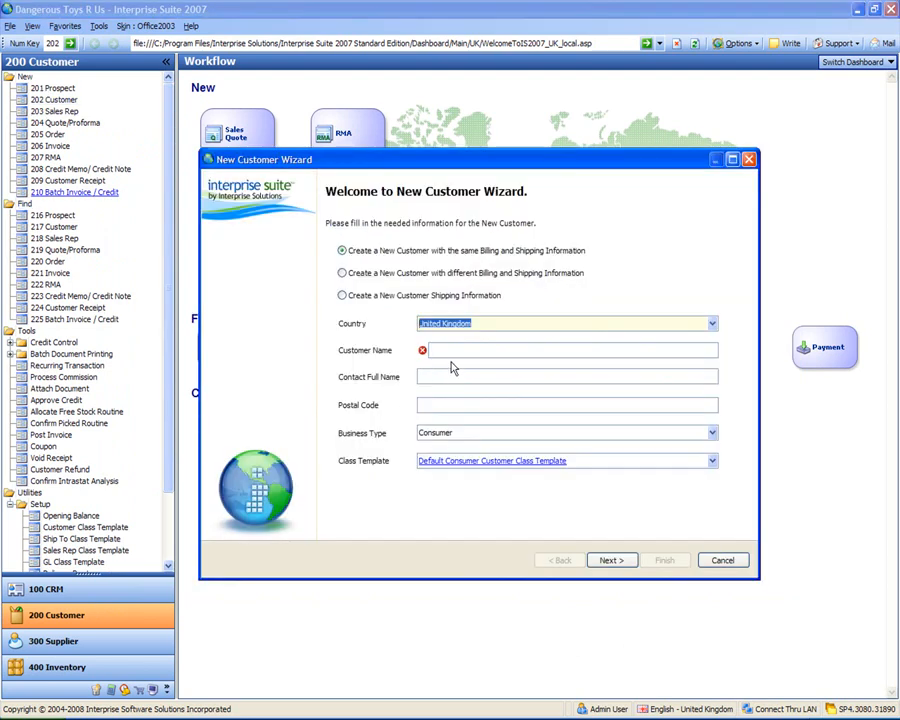
text(france)
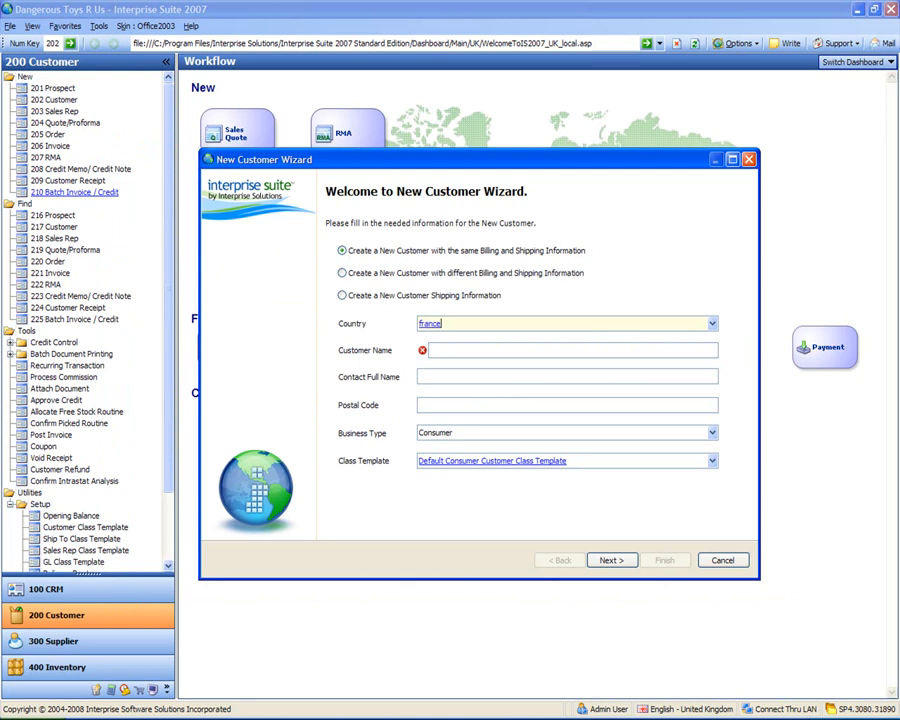
key(Tab)
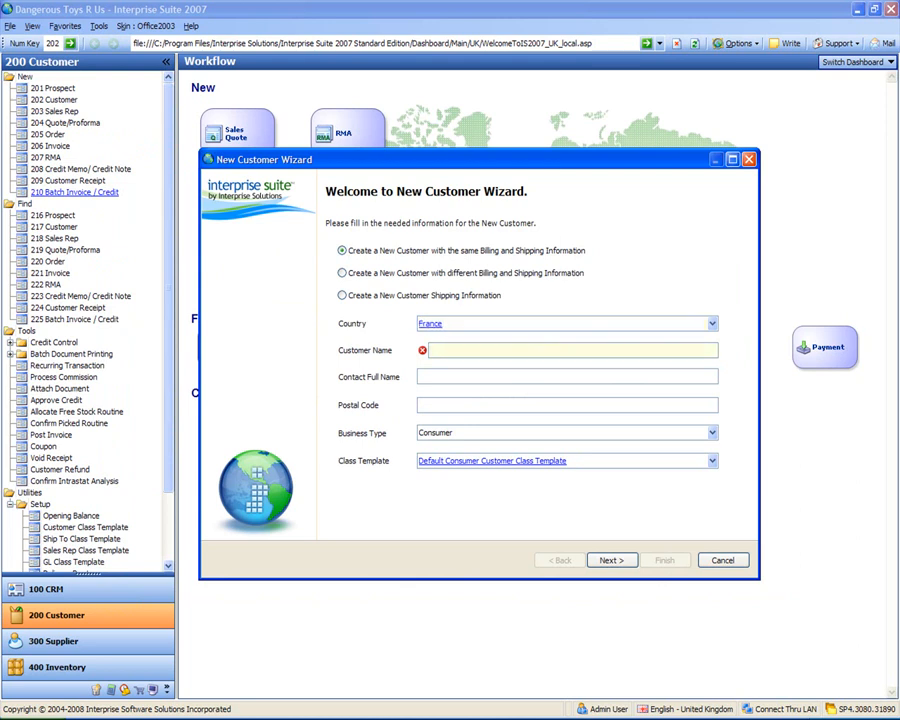
text(A French Customer)
key(Tab)
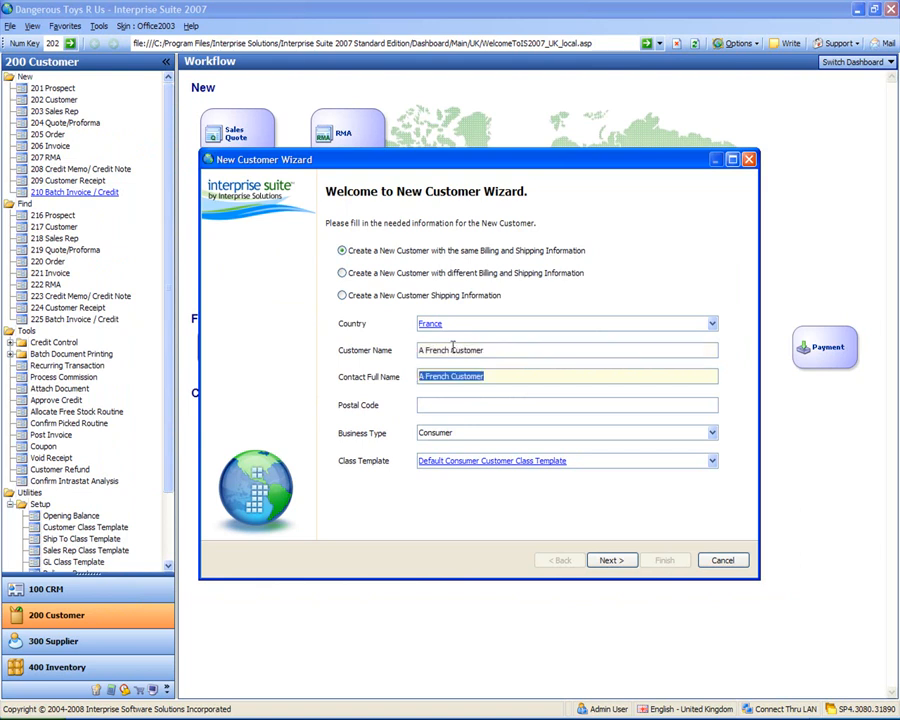
Step: Enter the French customer's contact full name and postal code
text(Mr )
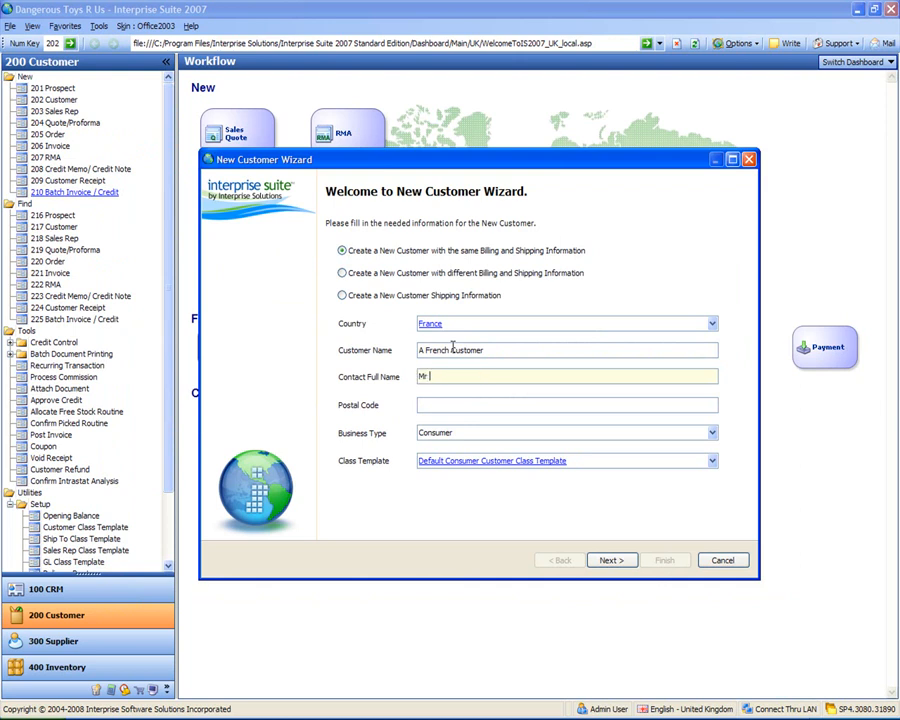
text(French Contact)
key(Tab)
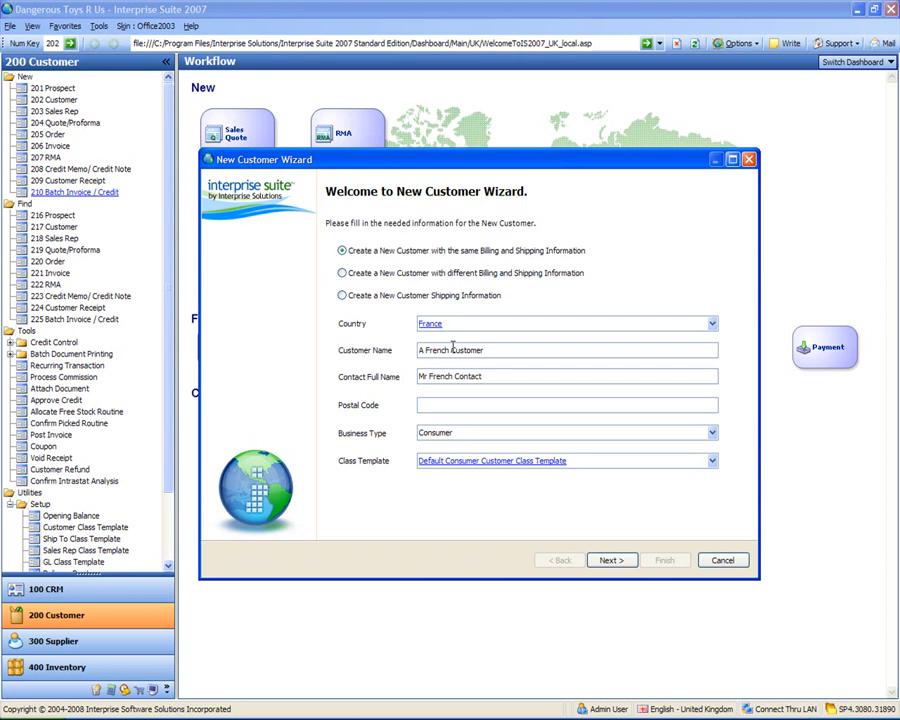
text(PAR 123)
key(Tab)
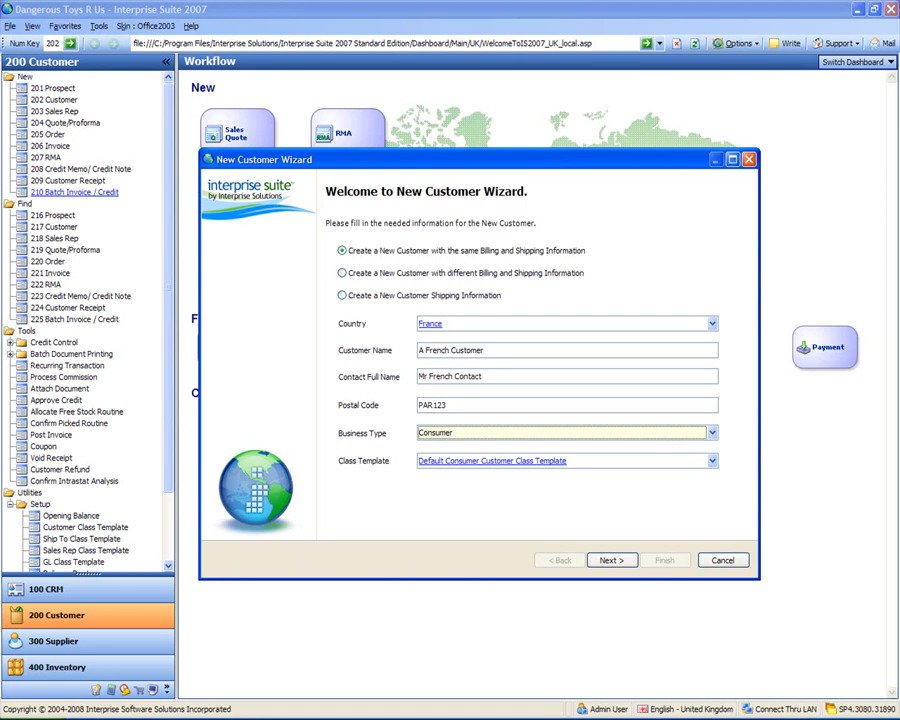
Step: Set the French customer's Business Type to Business and continue to the billing information
text(Business)
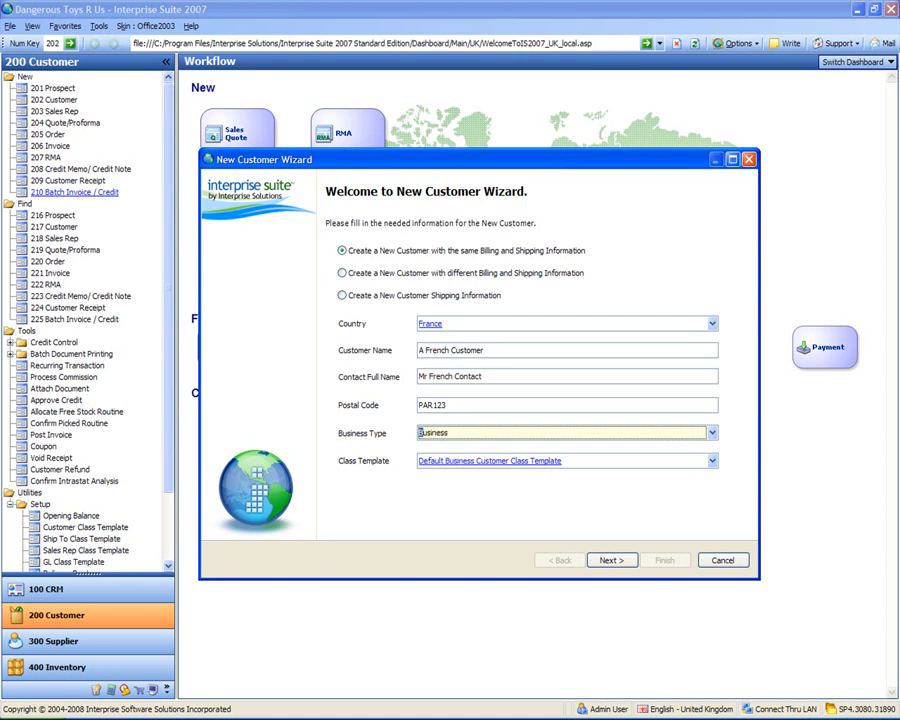
key(Tab)
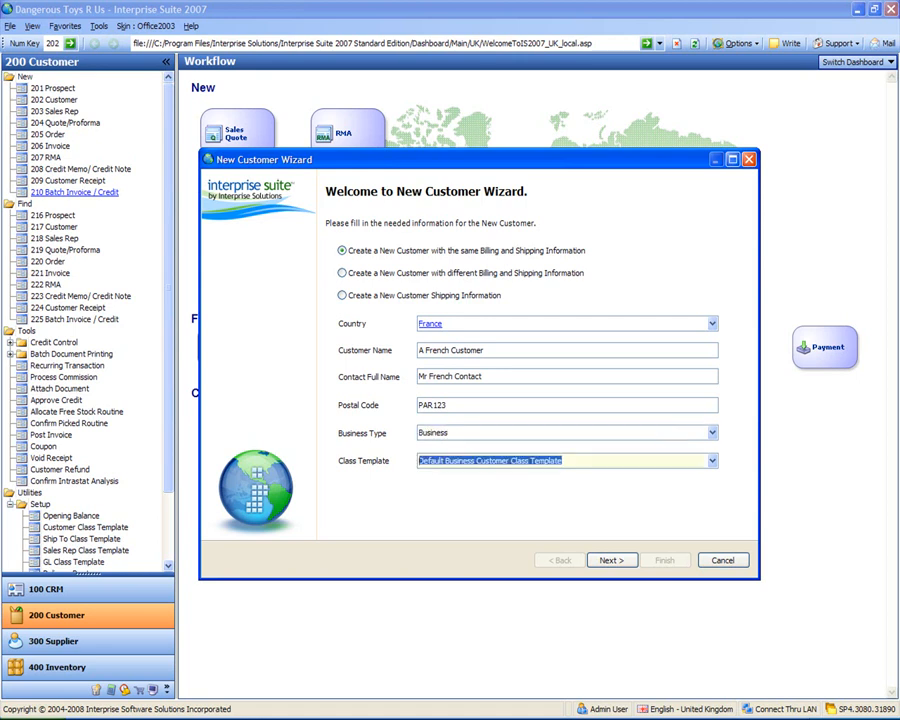
click(624, 563)
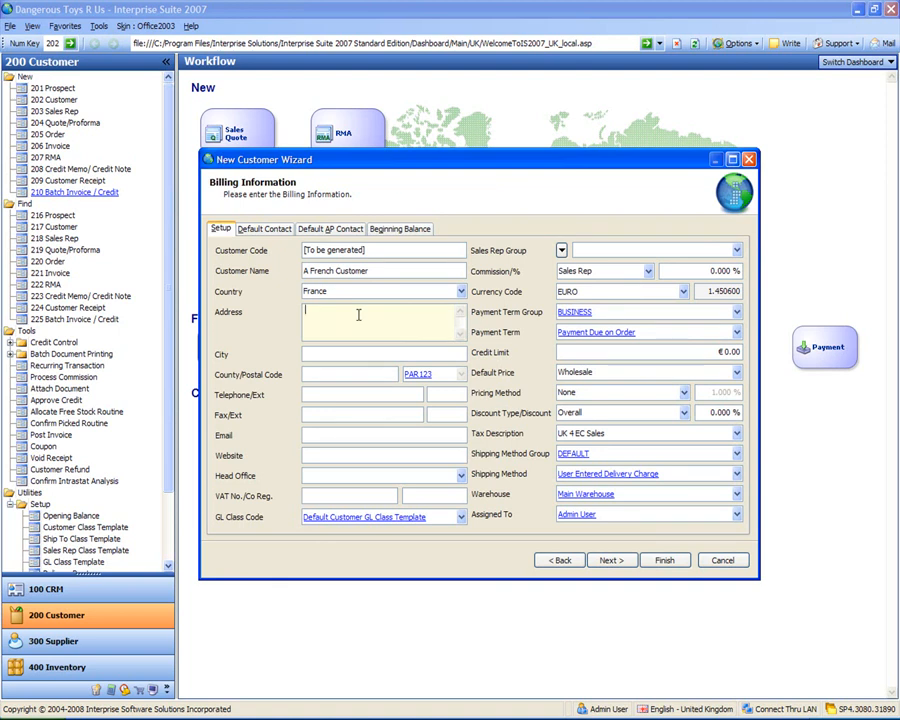
Step: Enter the French customer's street address in the billing information and set the city to Paris
key(Tab)
text(Paris)
key(Tab)
key(Tab)
key(Tab)
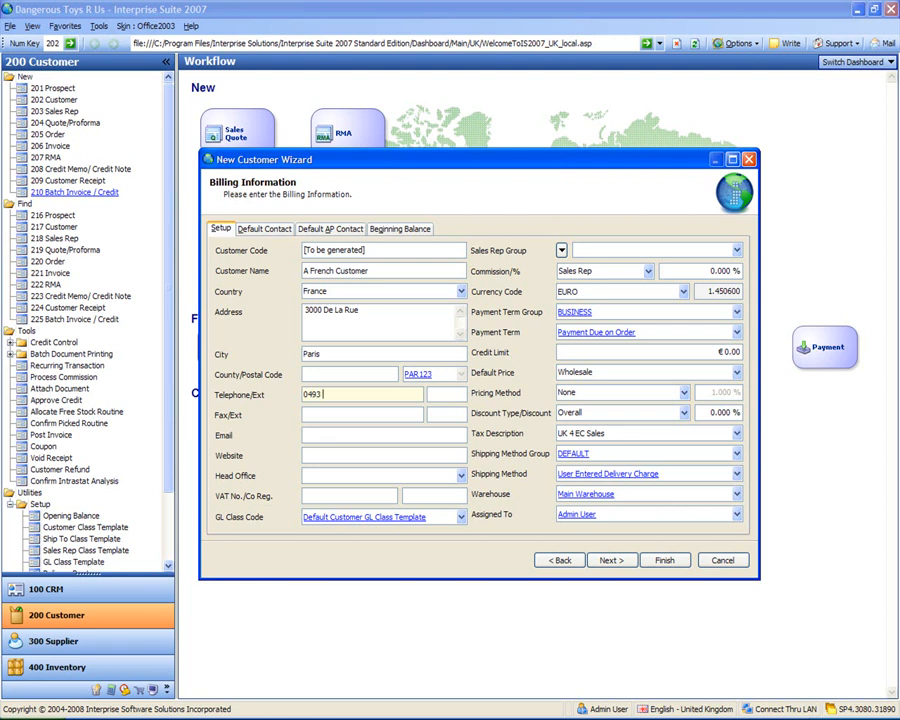
Step: Enter the French customer's telephone number in the billing information
key(Tab)
Step: Enter the French customer's fax number and finish creating the customer
key(Tab)
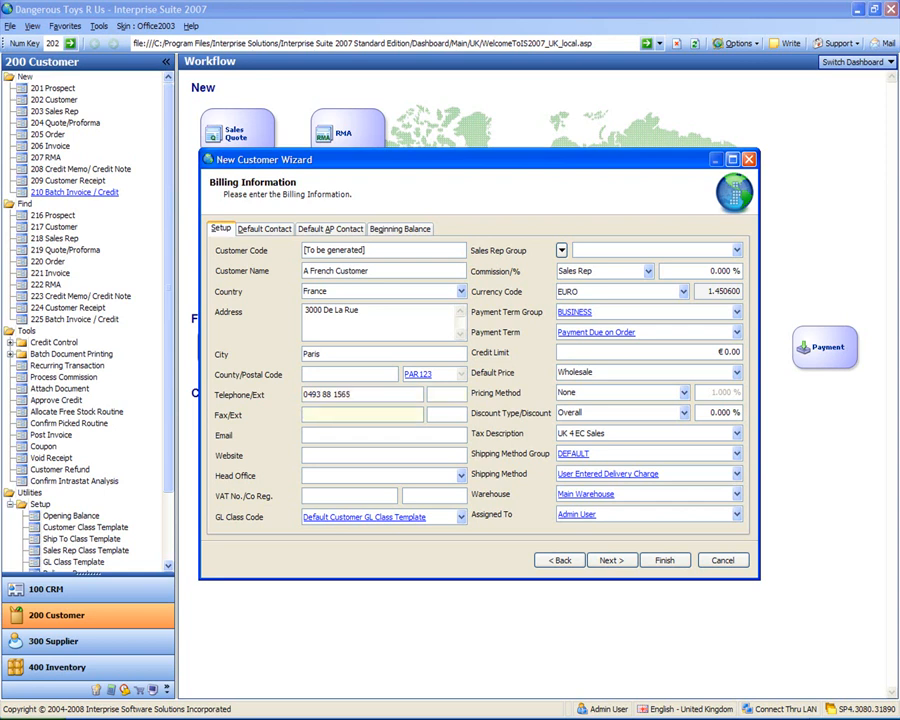
key(Tab)
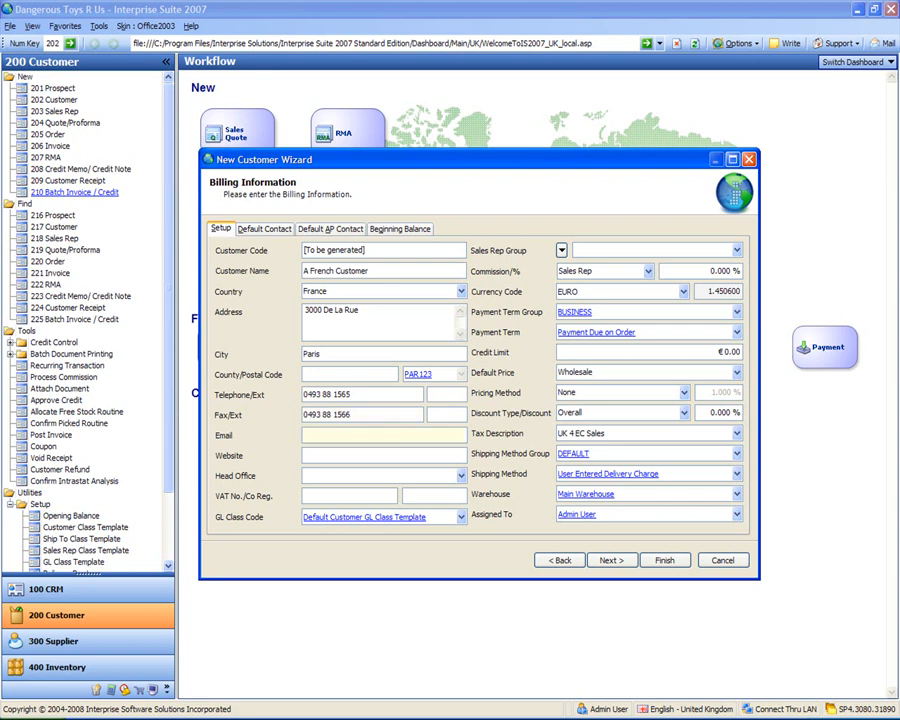
key(Tab)
click(664, 561)
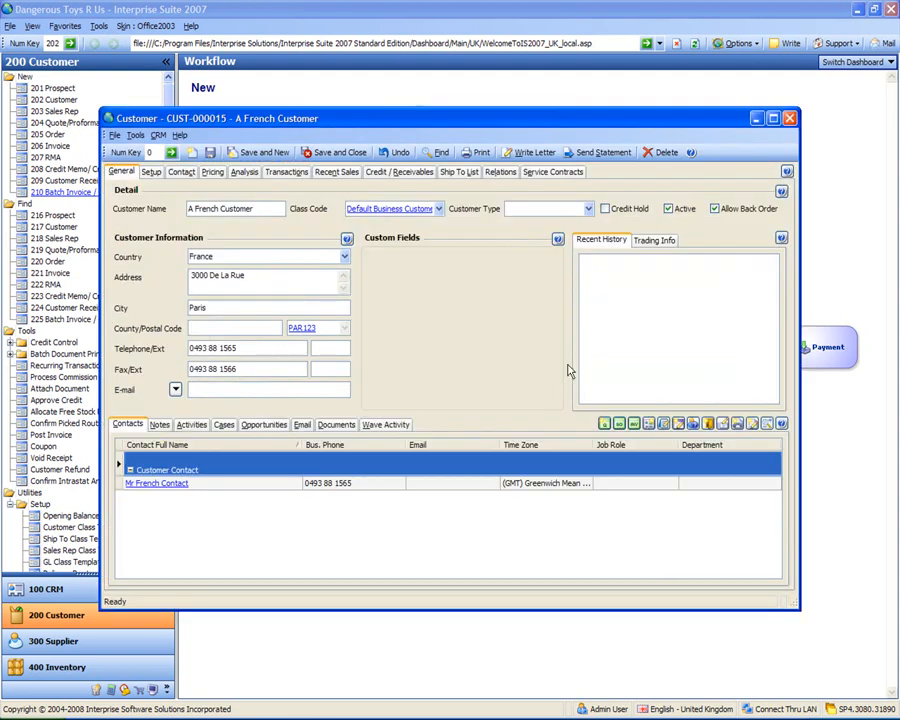
Step: Set the French customer's Customer Type to Toy Shop and save and close the record
click(588, 208)
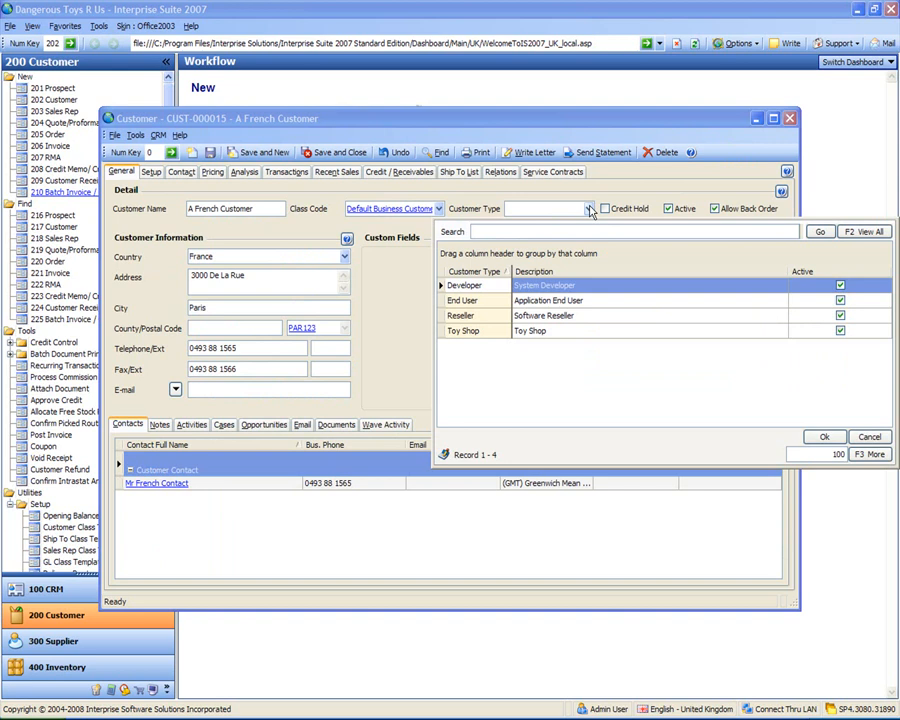
double_click(470, 332)
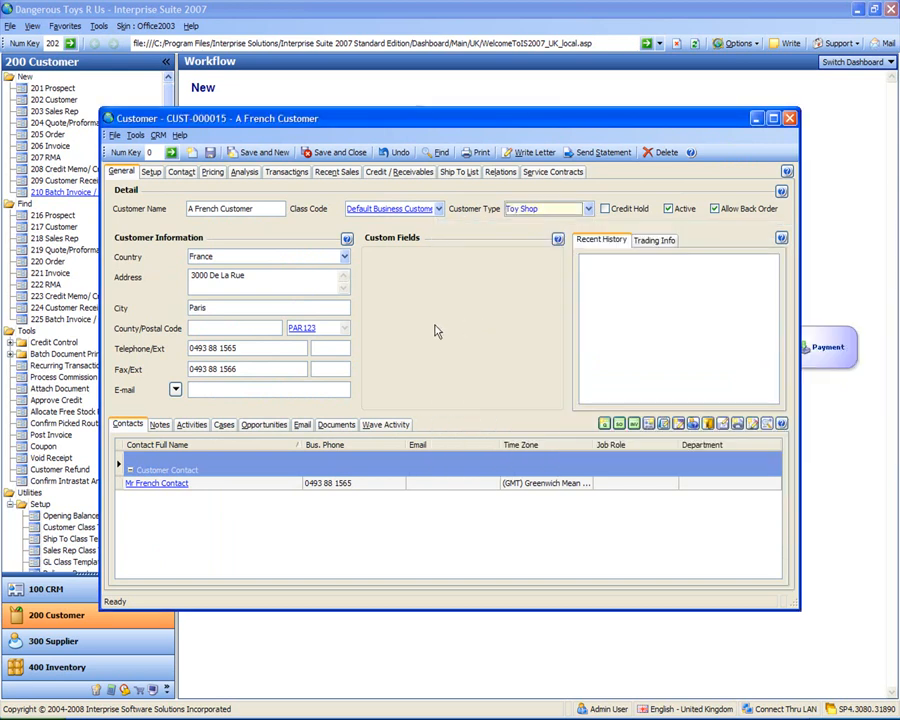
click(340, 153)
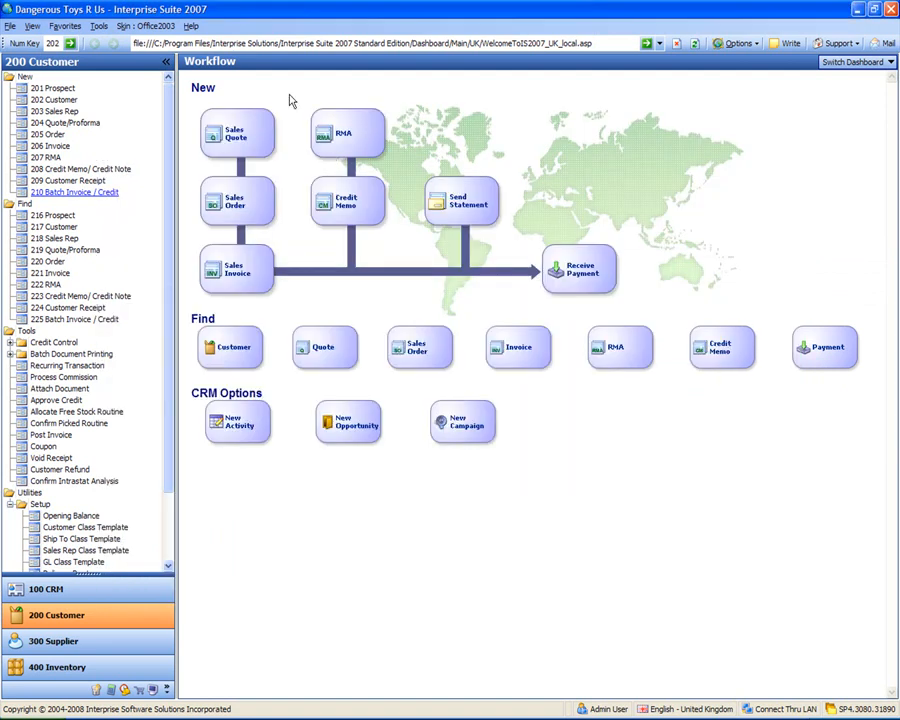
Step: Start a new United Kingdom sales rep named Super Sales Agent, keep the default class template and postal field blank, and continue to its setup information
click(57, 113)
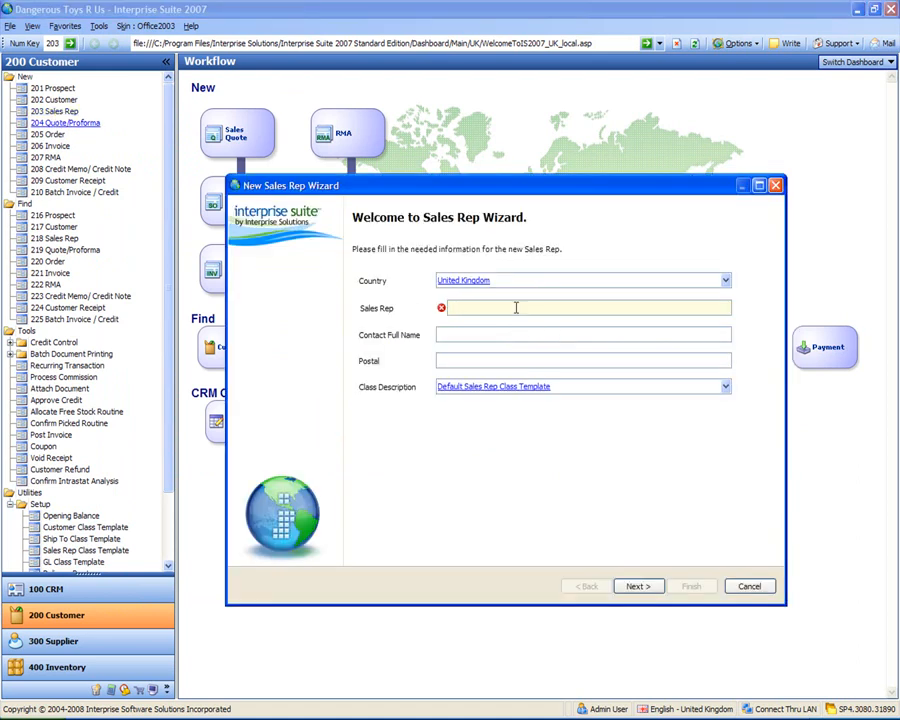
text(Super Sales Agenty)
key(BackSpace)
key(Tab)
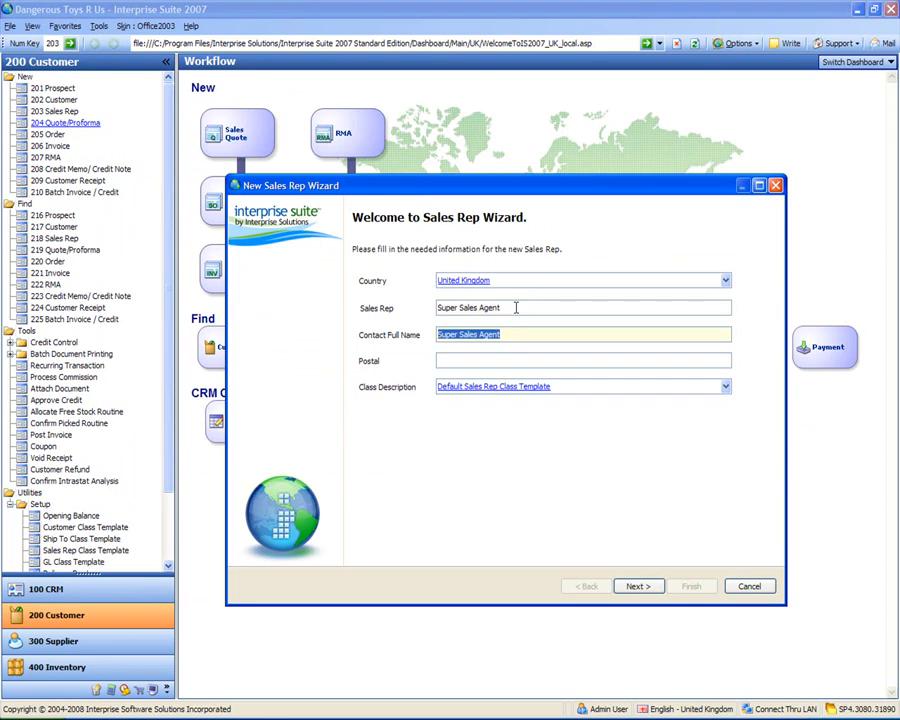
key(Tab)
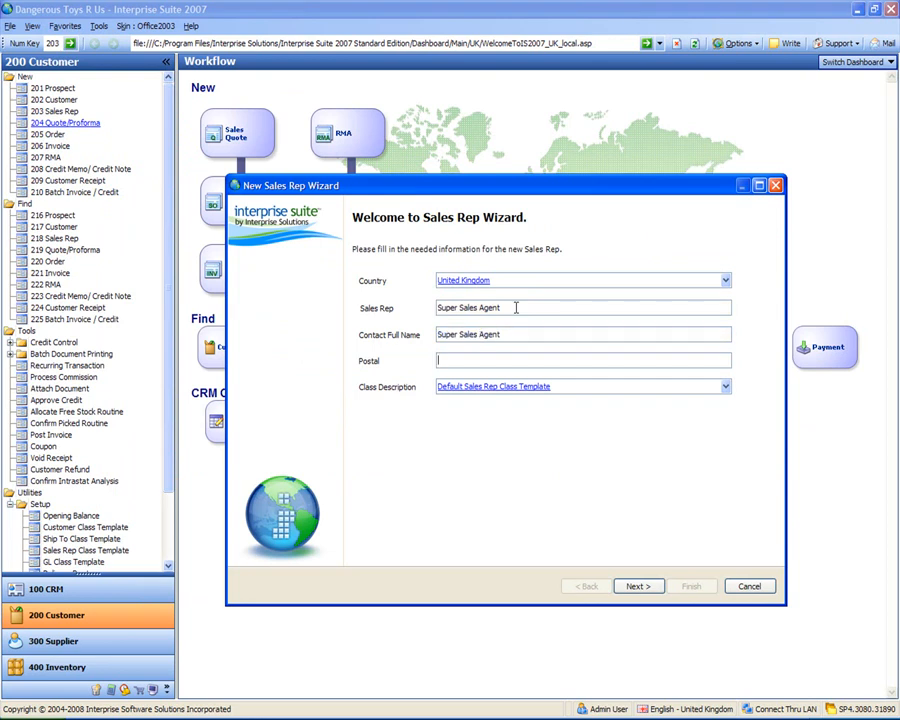
key(Tab)
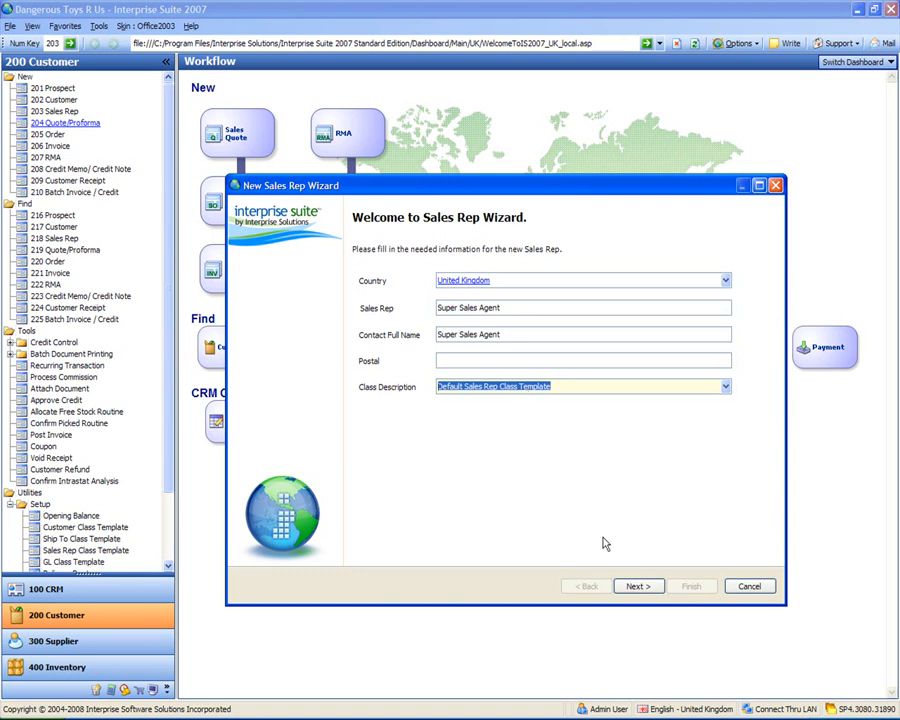
click(636, 587)
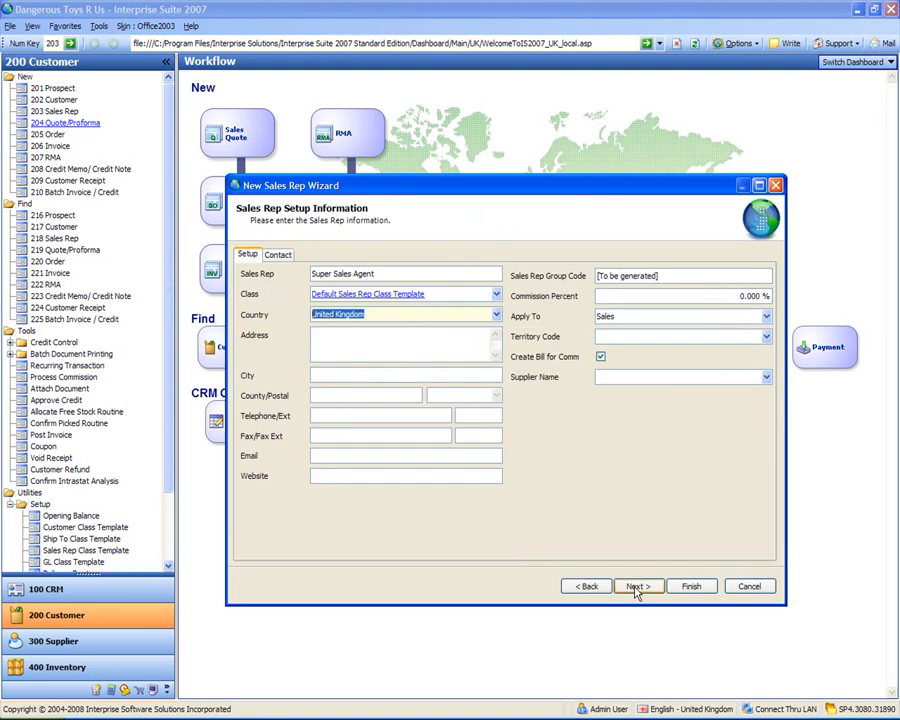
Step: Set Super Sales Agent's commission to 10 percent, keep it applied to Sales, and finish creating the sales rep
click(394, 350)
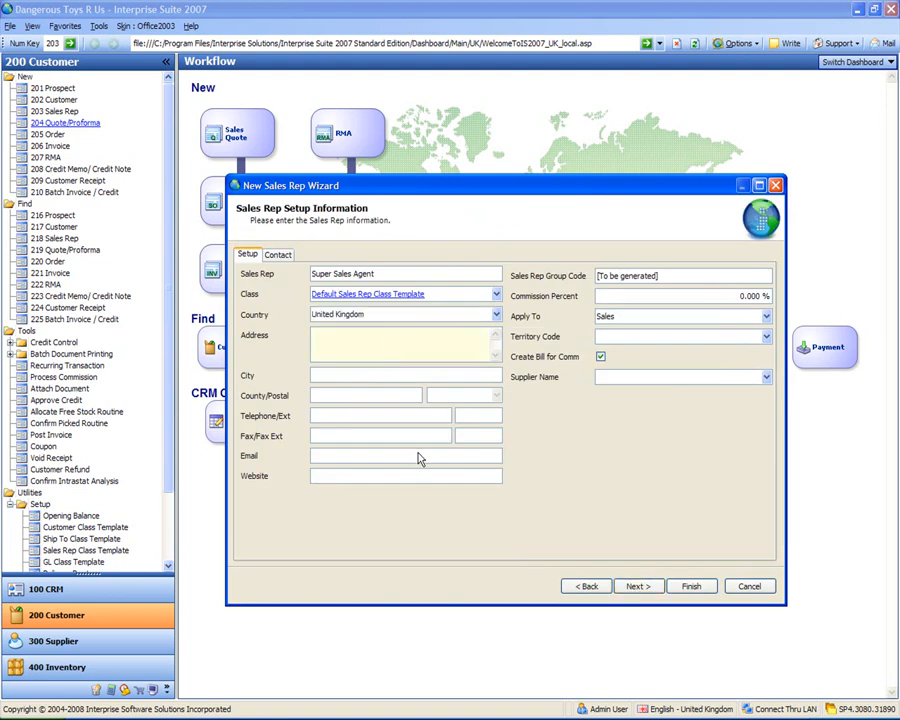
click(735, 297)
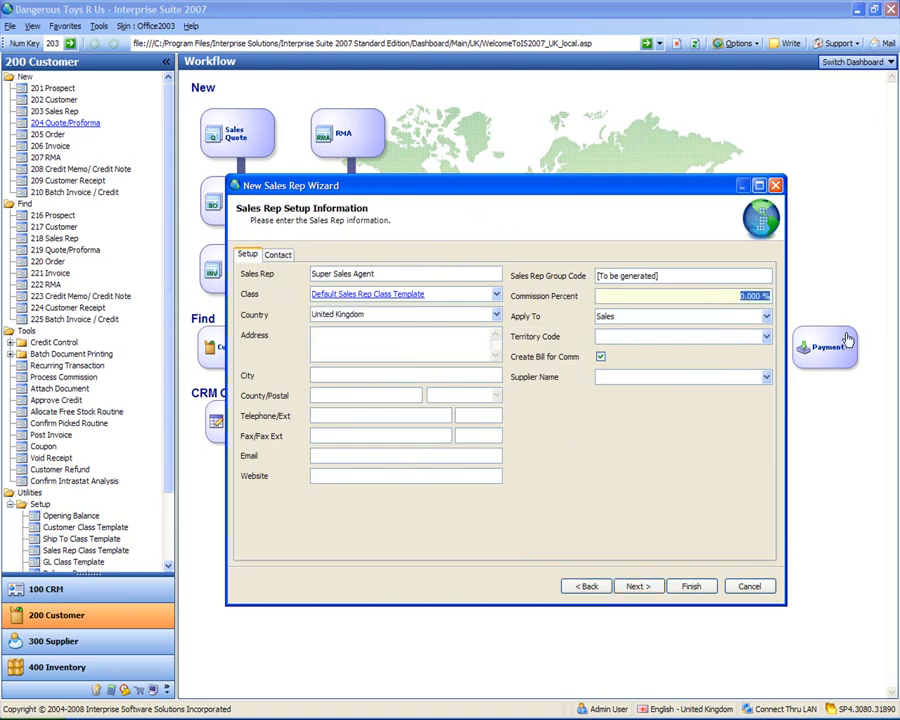
text(10)
key(Tab)
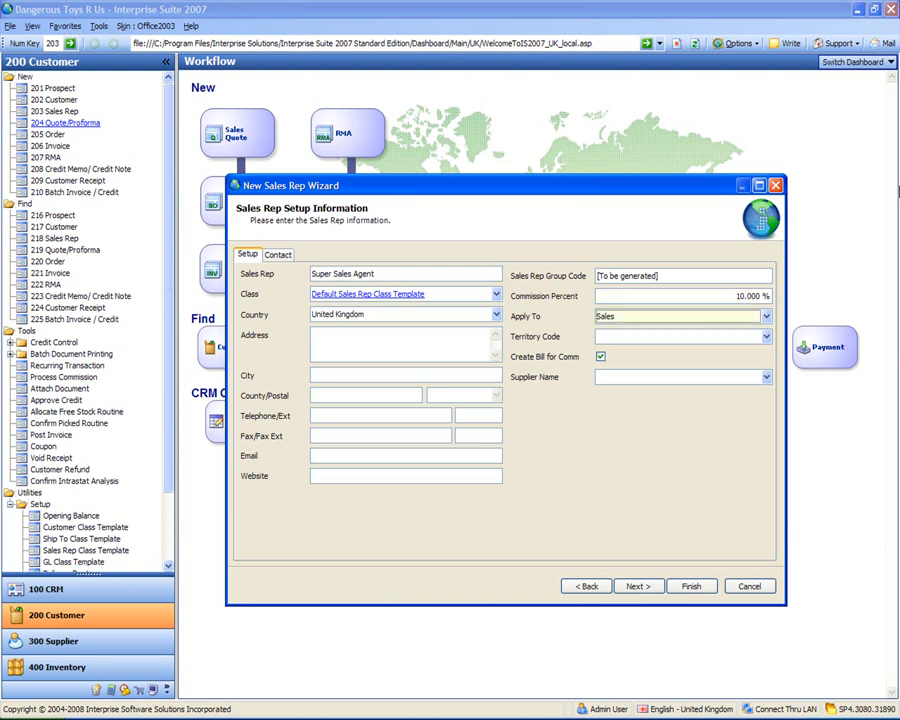
click(767, 316)
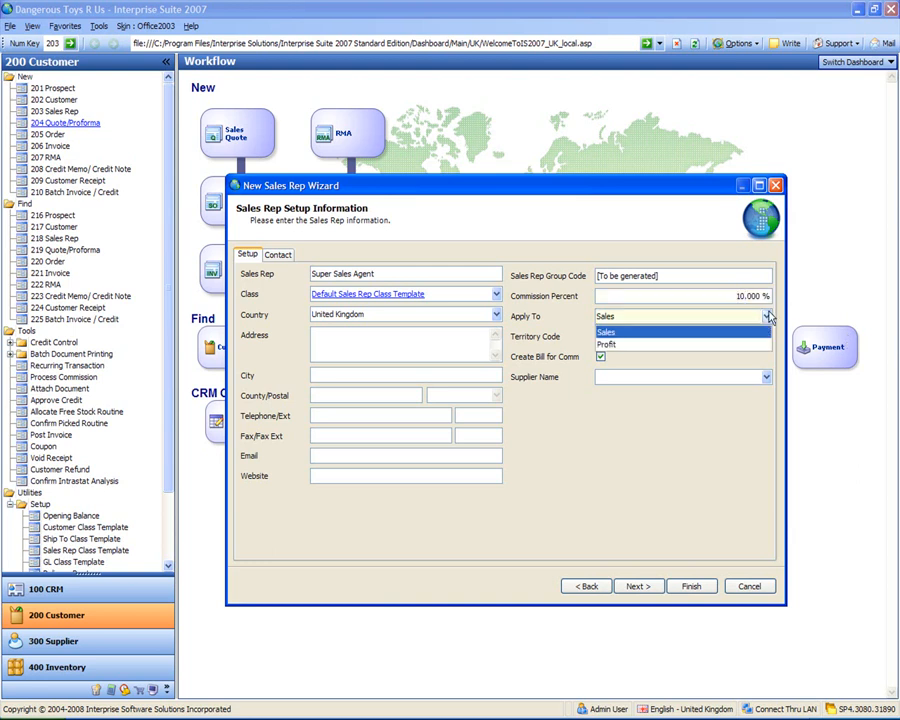
click(768, 315)
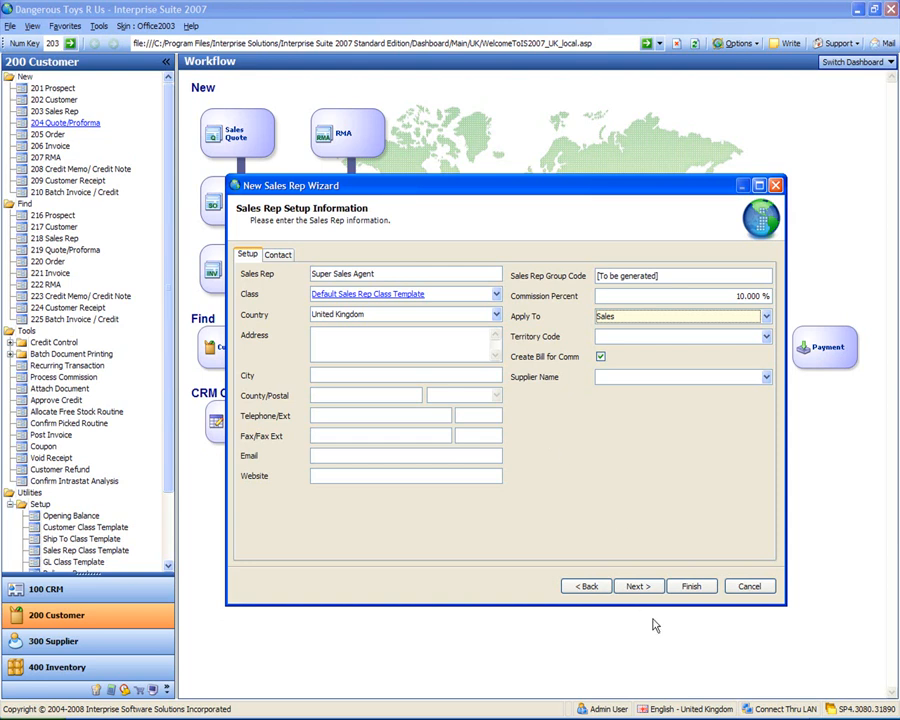
click(689, 591)
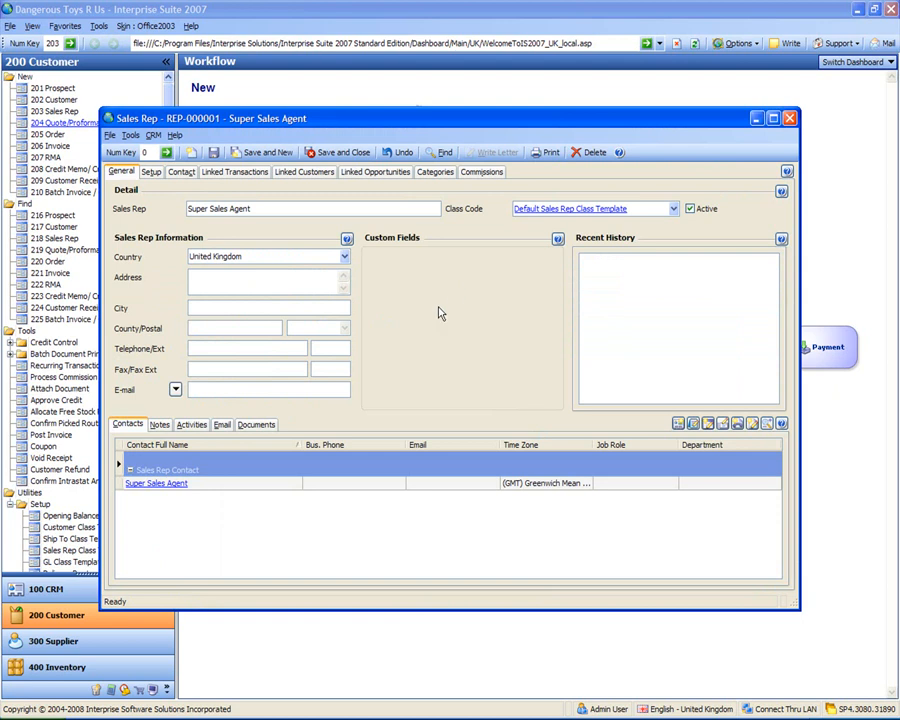
Step: Save Super Sales Agent after checking its setup, and start a new sales rep named Sales Rep 1 up to the setup information
click(150, 172)
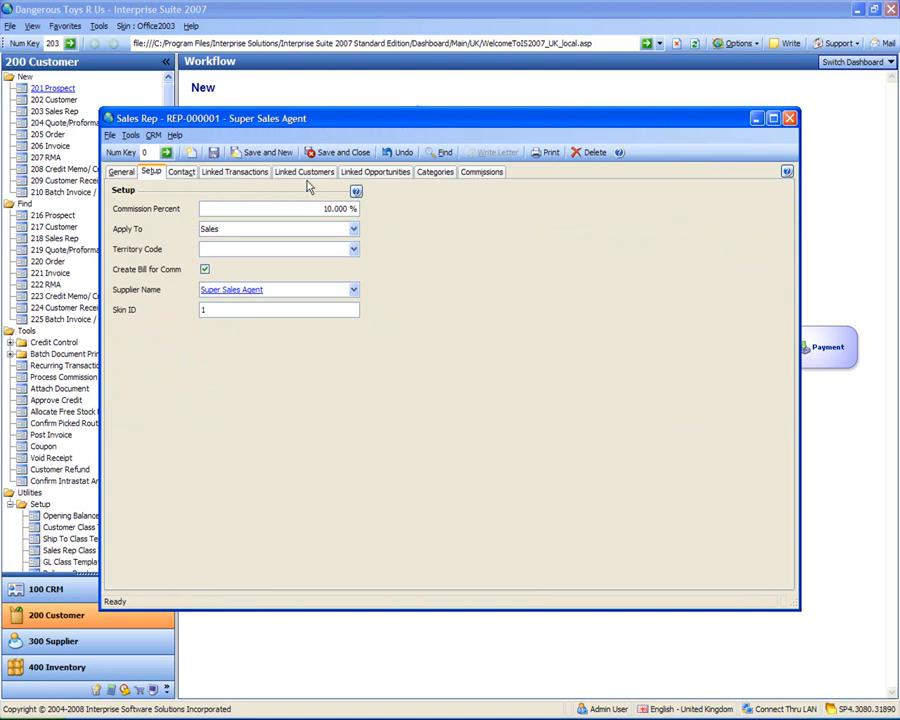
click(266, 156)
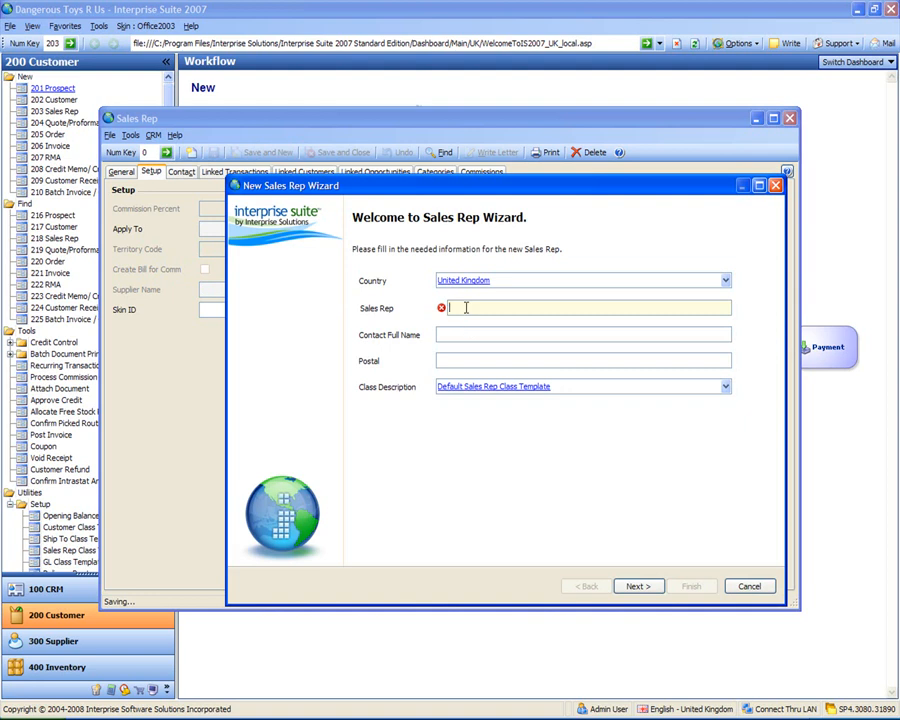
text(Sales Rep 1)
key(Tab)
key(Tab)
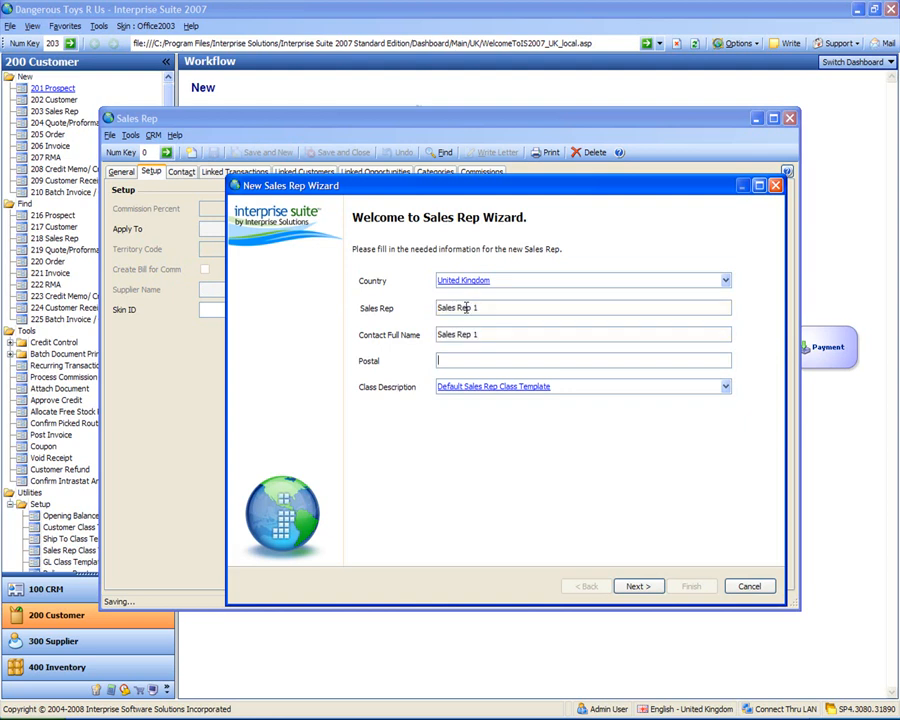
click(638, 587)
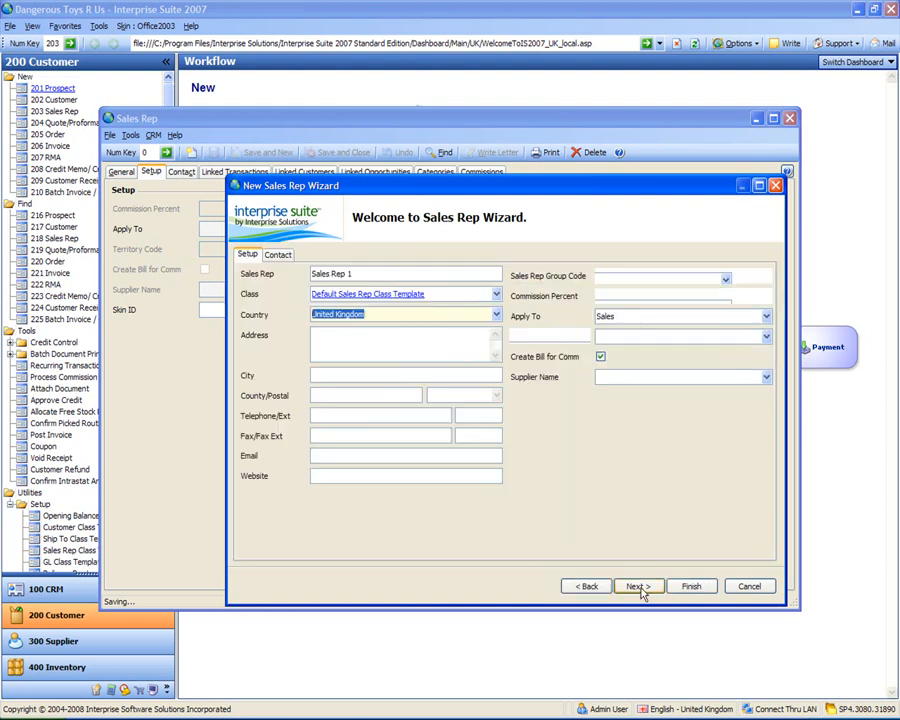
Step: Set Sales Rep 1's commission to 5 percent and apply it to Profit
click(463, 346)
click(728, 295)
text(5)
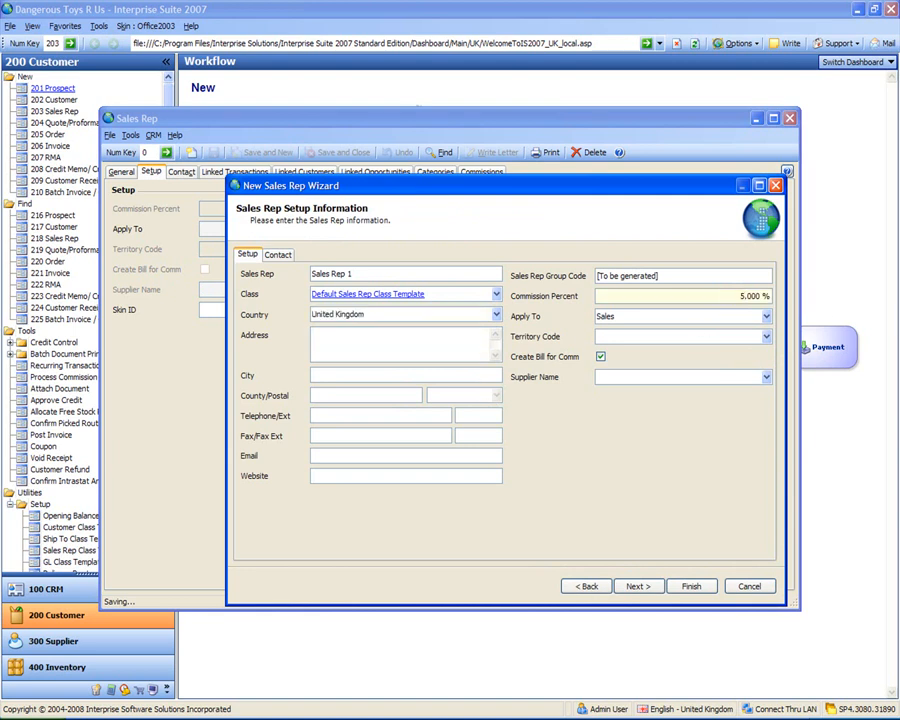
key(Tab)
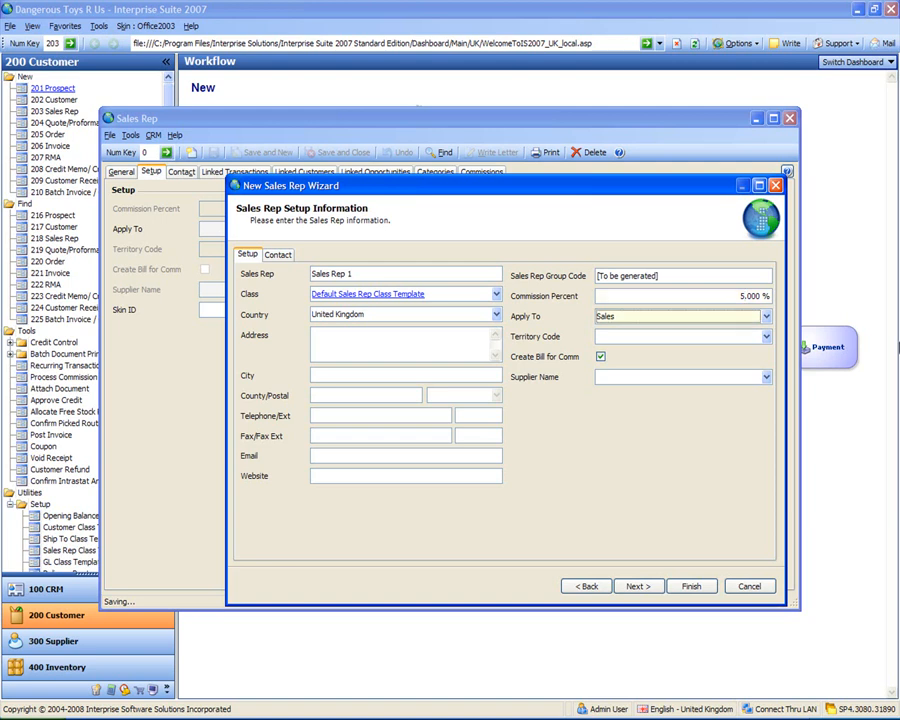
click(768, 318)
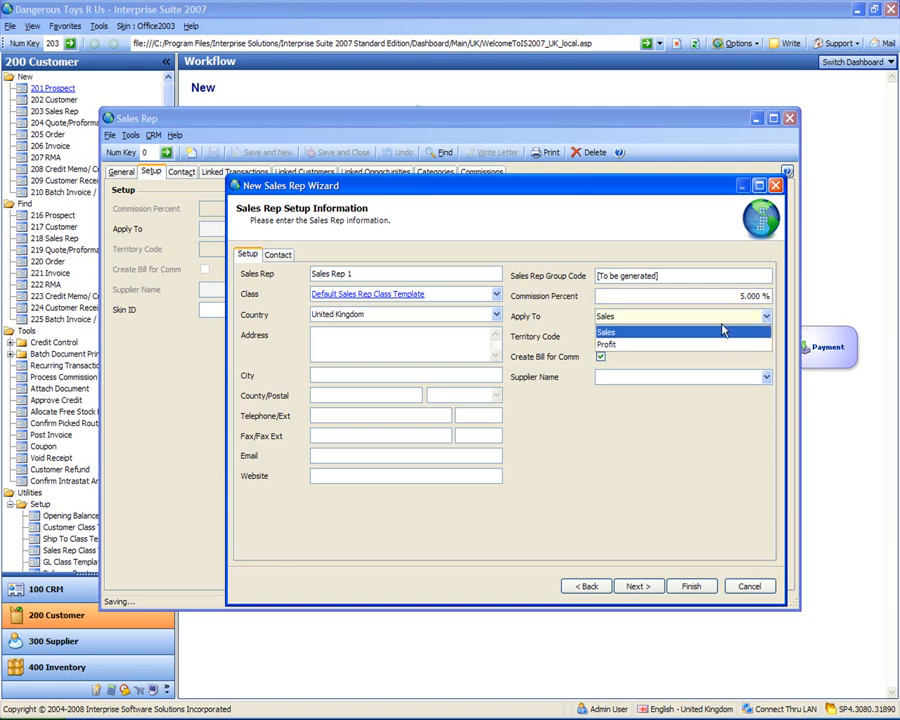
click(697, 345)
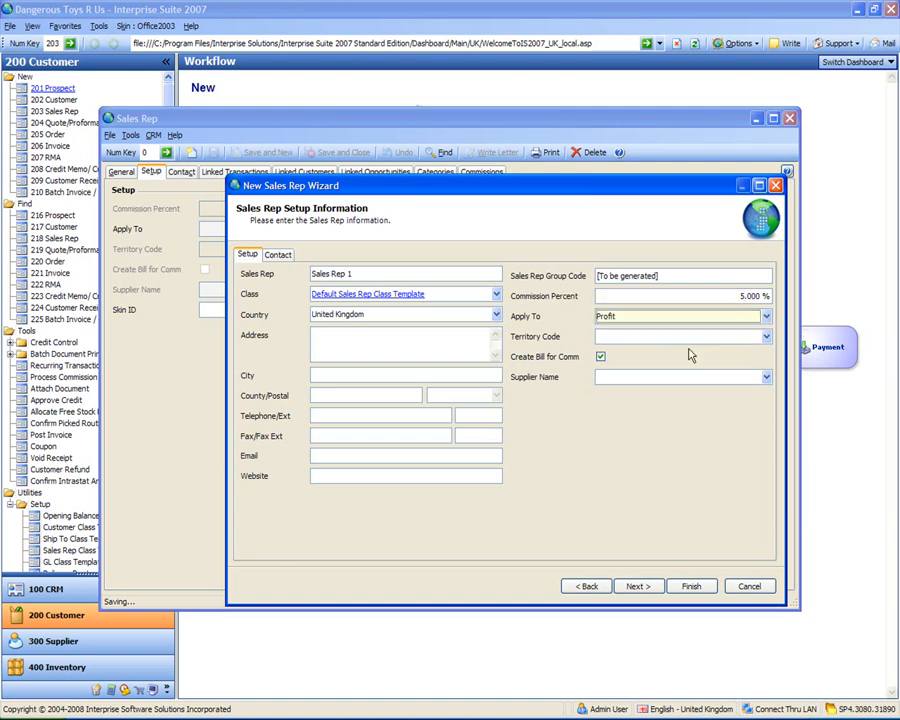
Step: Disable Create Bill for Comm for Sales Rep 1, then finish creating the sales rep and save and close its record
click(600, 357)
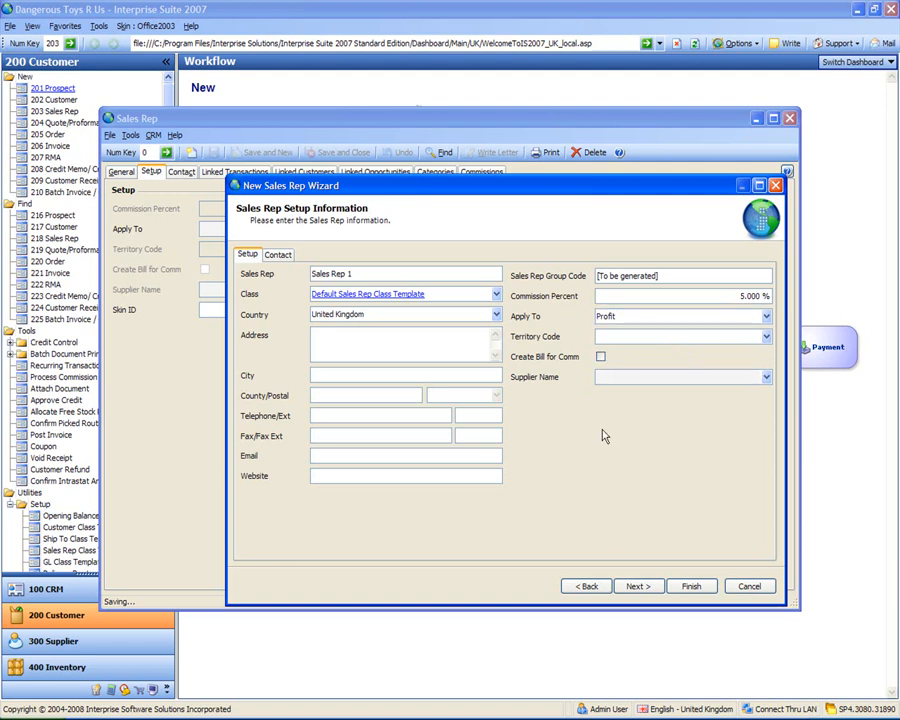
click(691, 587)
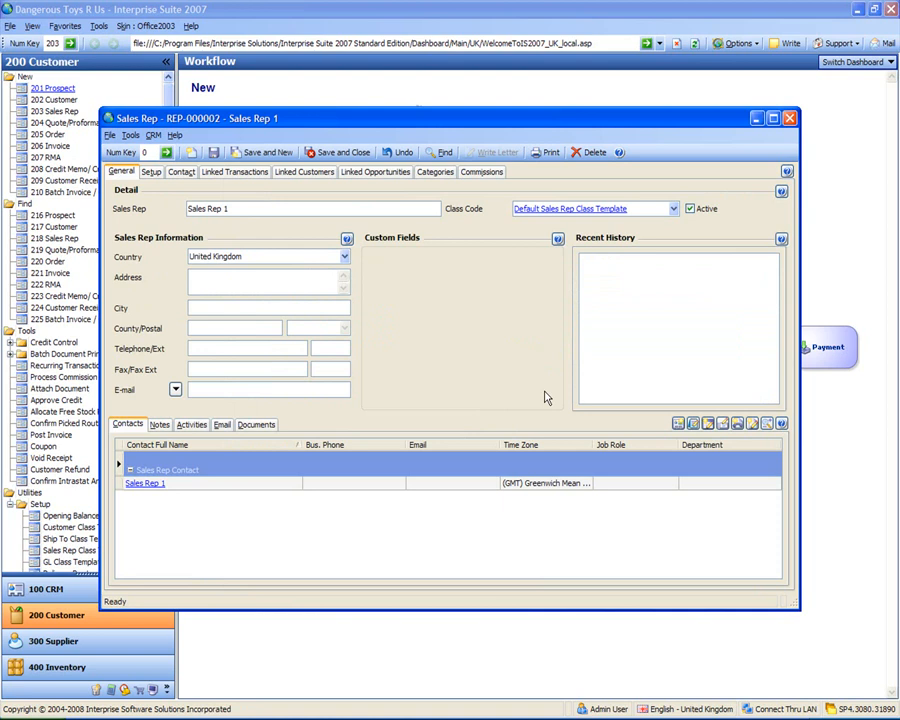
click(338, 155)
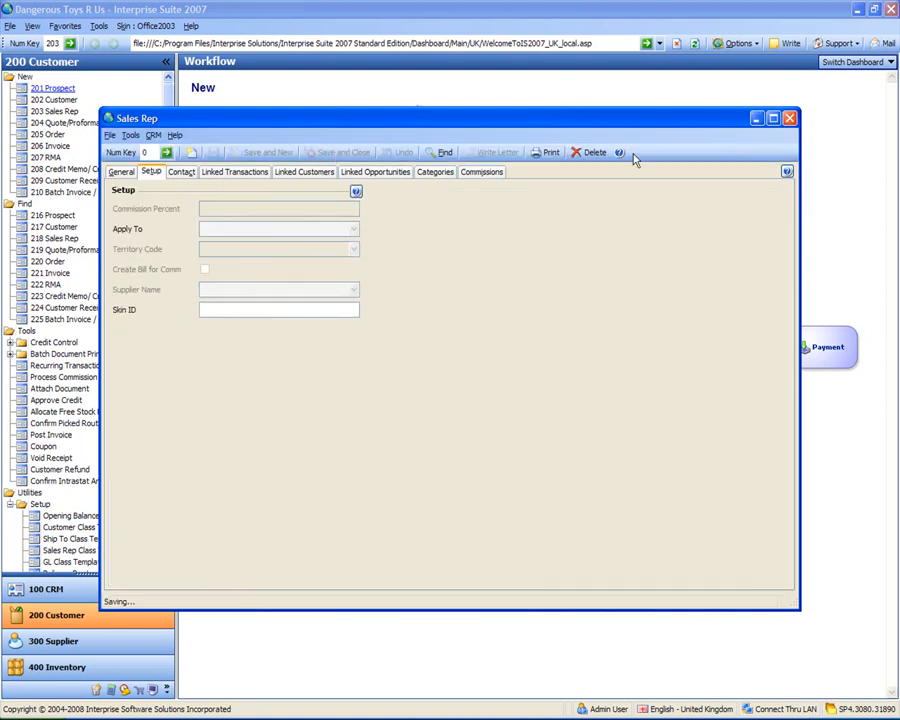
Step: Close the blank sales rep form, then check Sales Rep 1 and Super Sales Agent in the list of existing sales reps
click(121, 172)
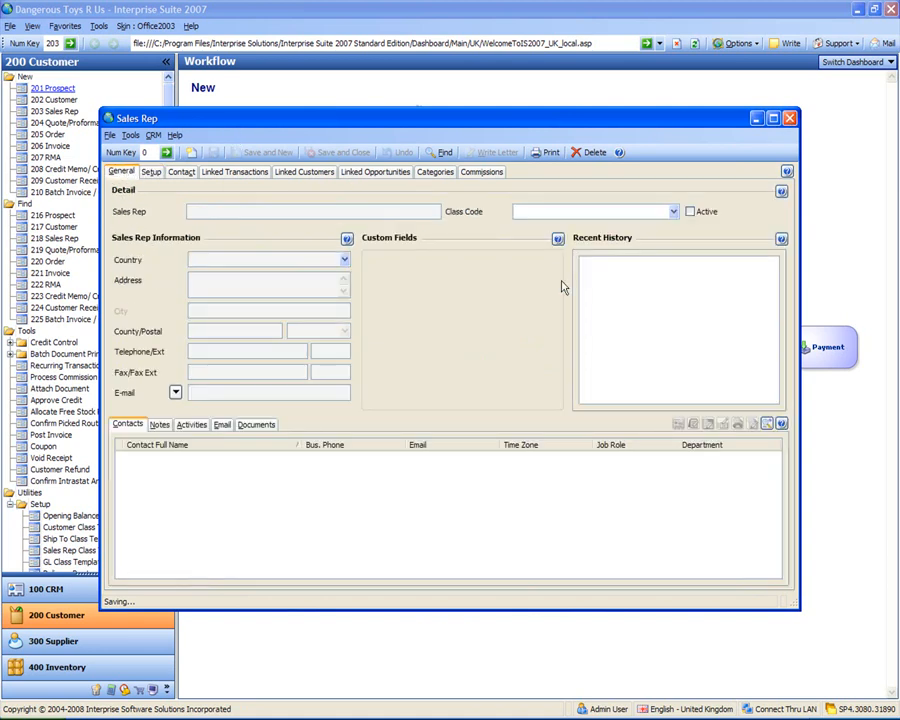
click(789, 118)
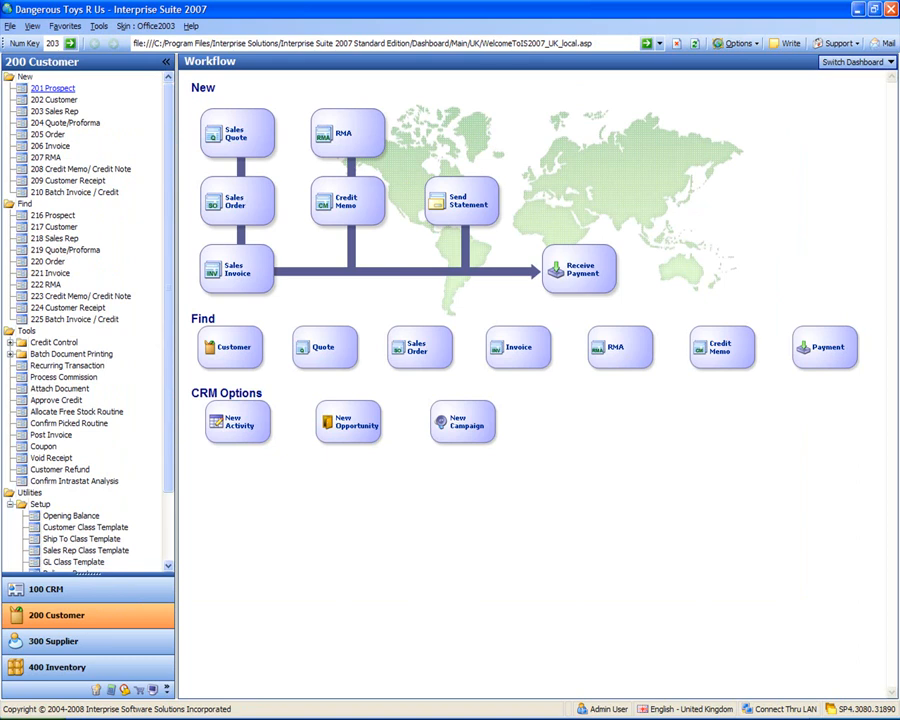
click(50, 238)
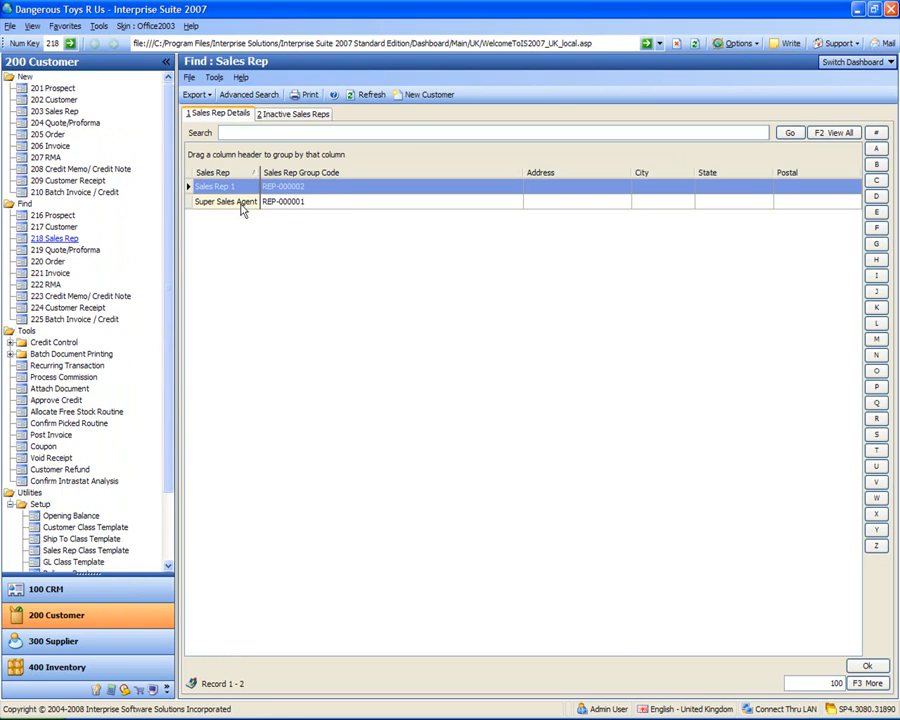
click(243, 200)
click(243, 187)
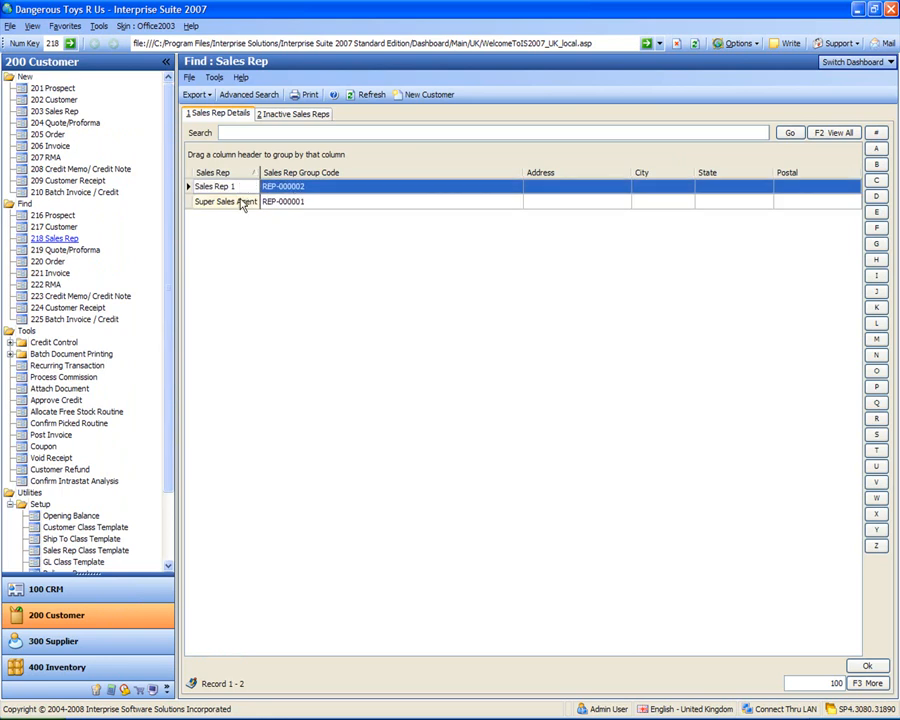
click(241, 201)
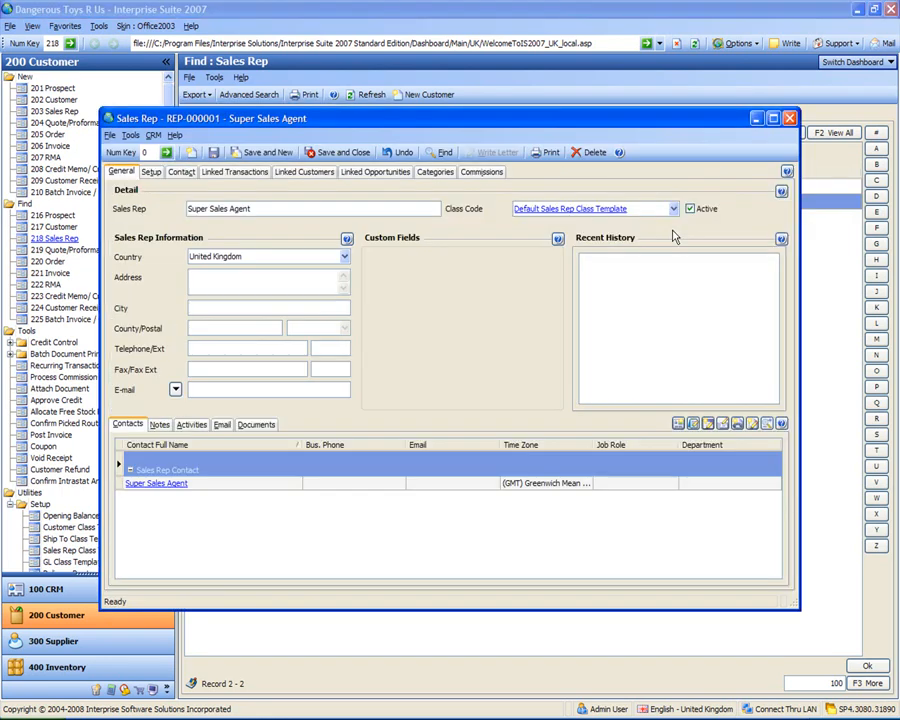
click(790, 120)
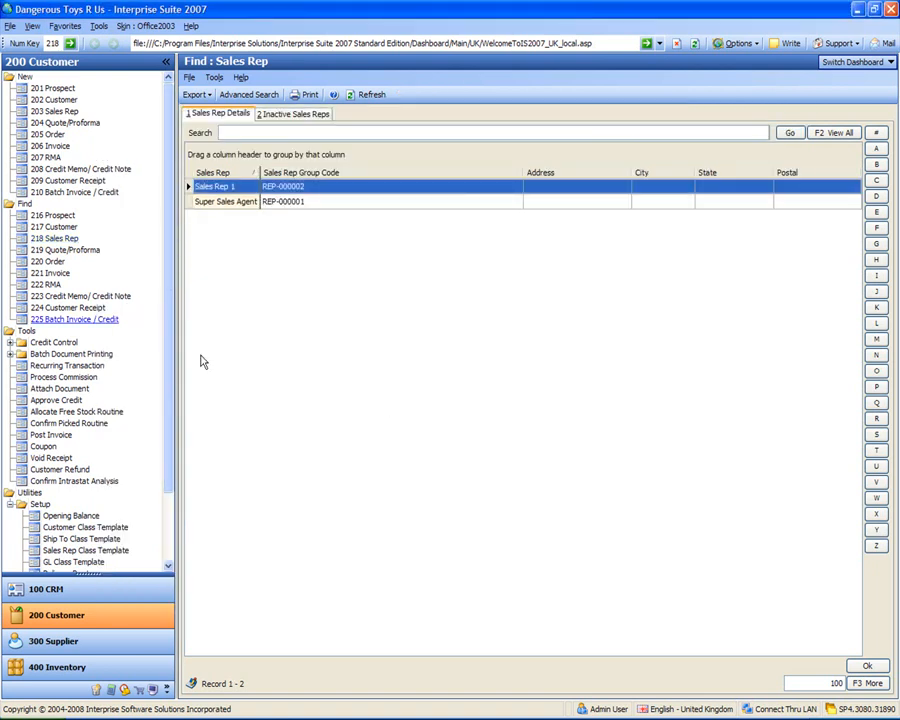
click(242, 203)
click(241, 189)
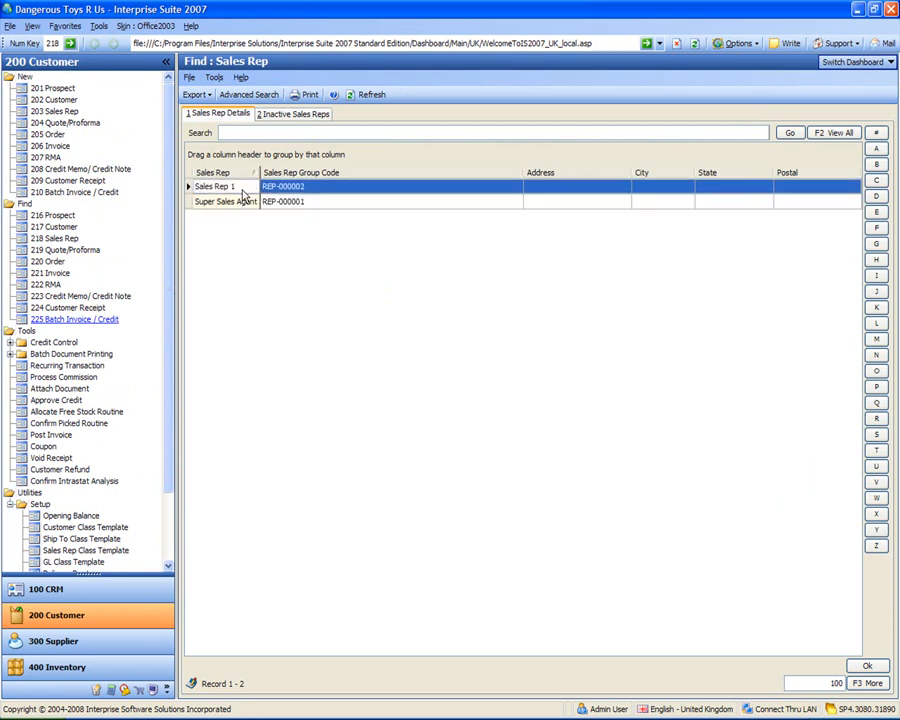
click(242, 203)
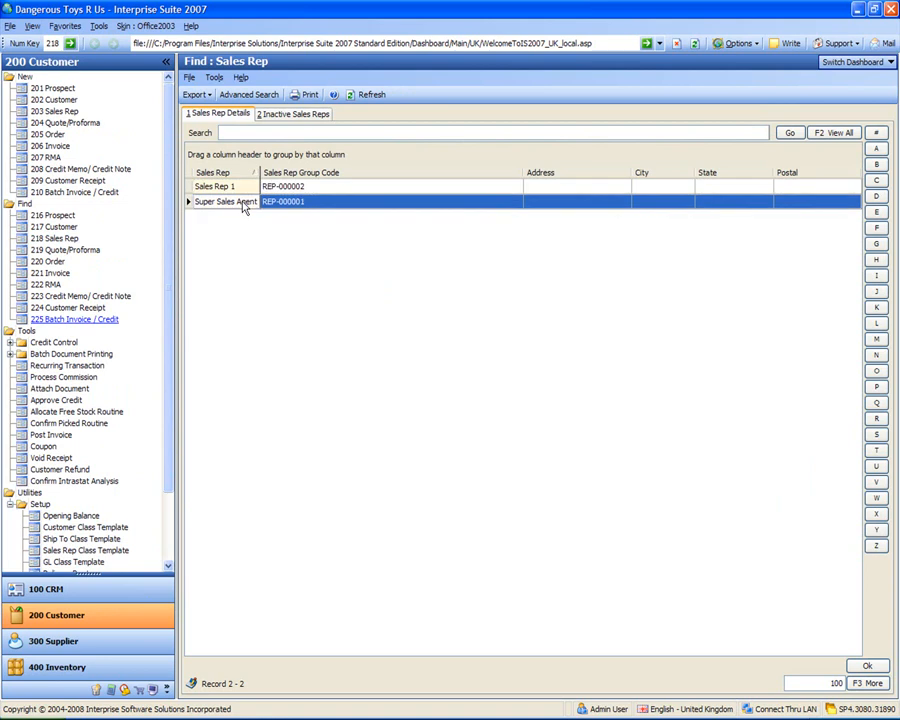
click(241, 189)
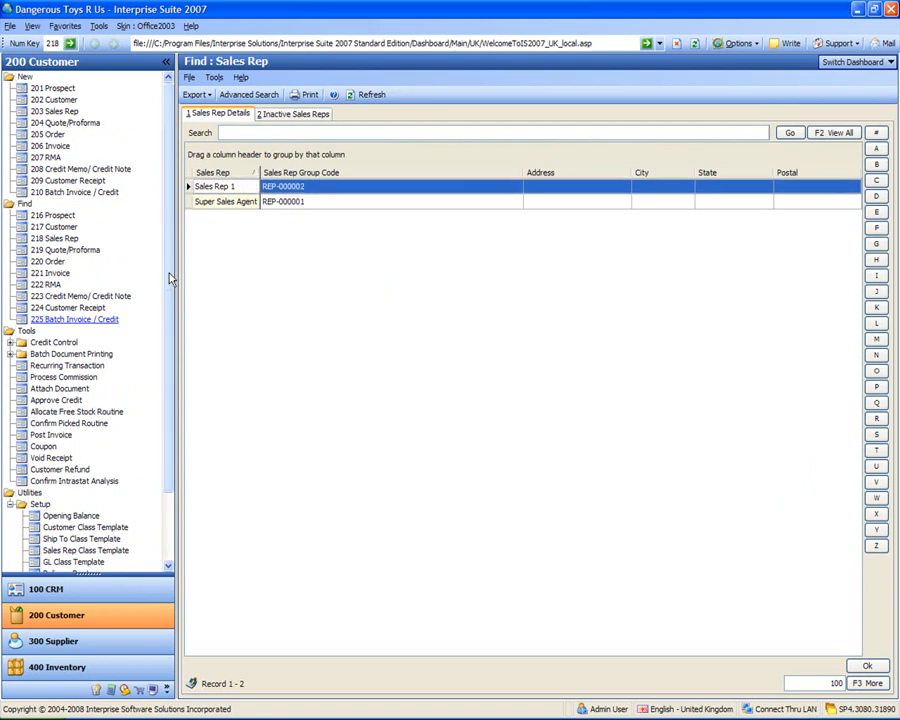
Step: List the existing customers and go through the active French, UK, US and default eCommerce entries
click(48, 228)
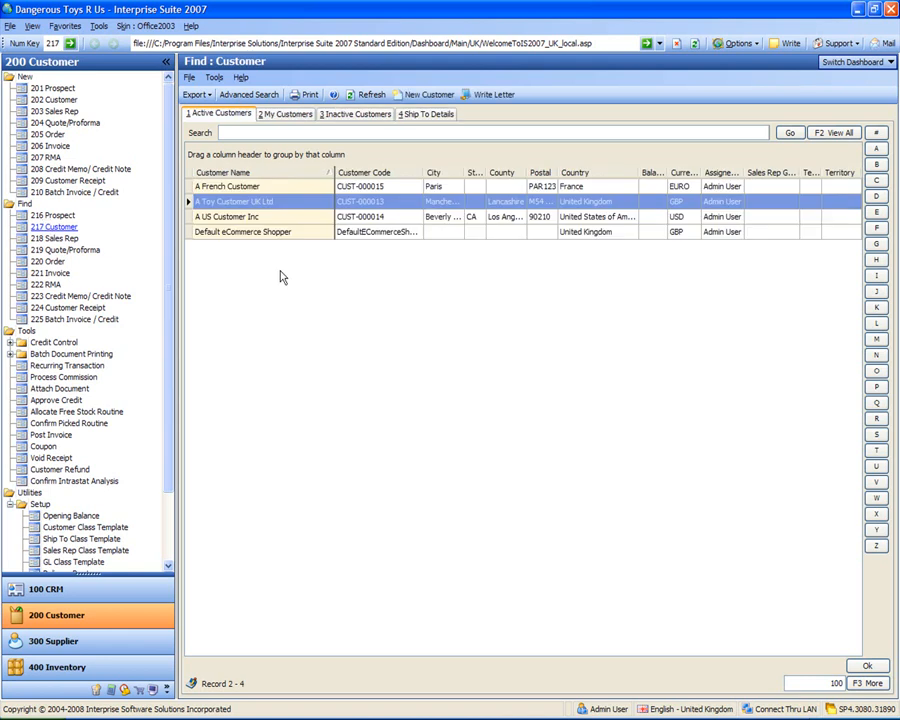
click(263, 205)
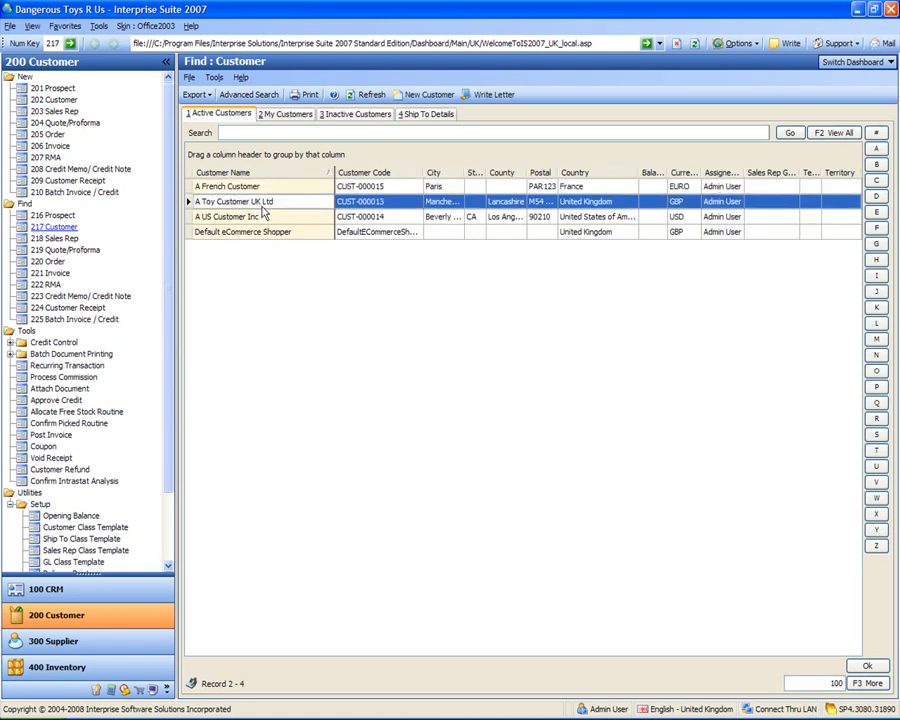
click(262, 218)
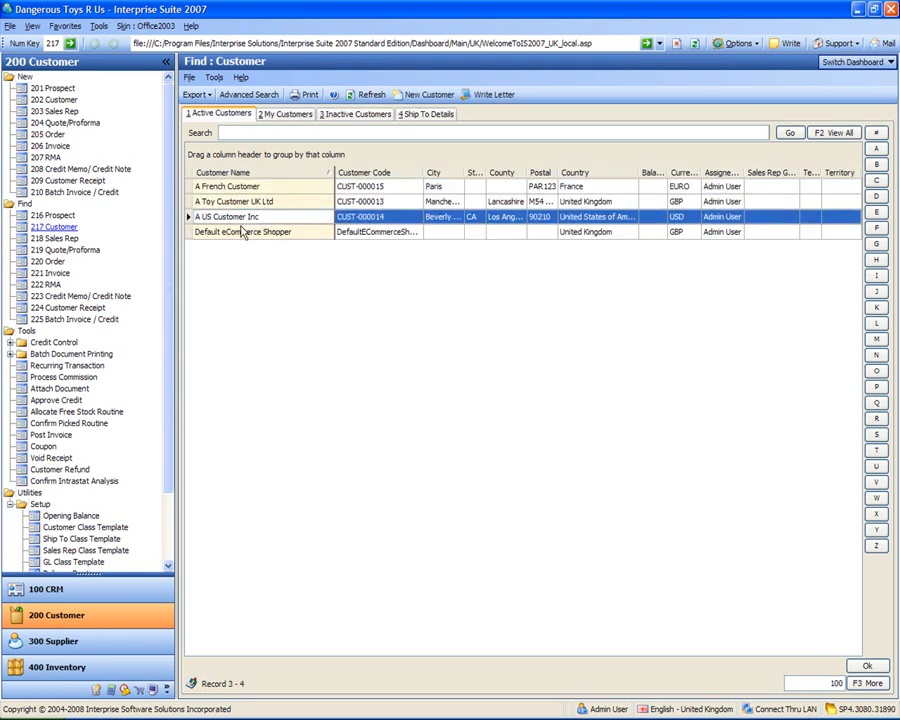
click(237, 233)
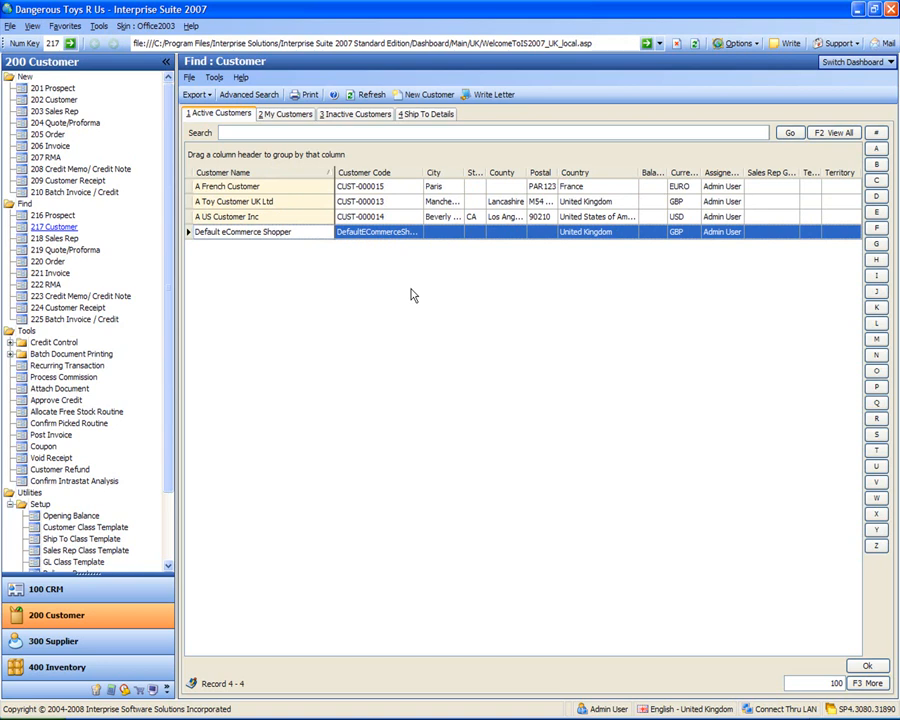
click(287, 216)
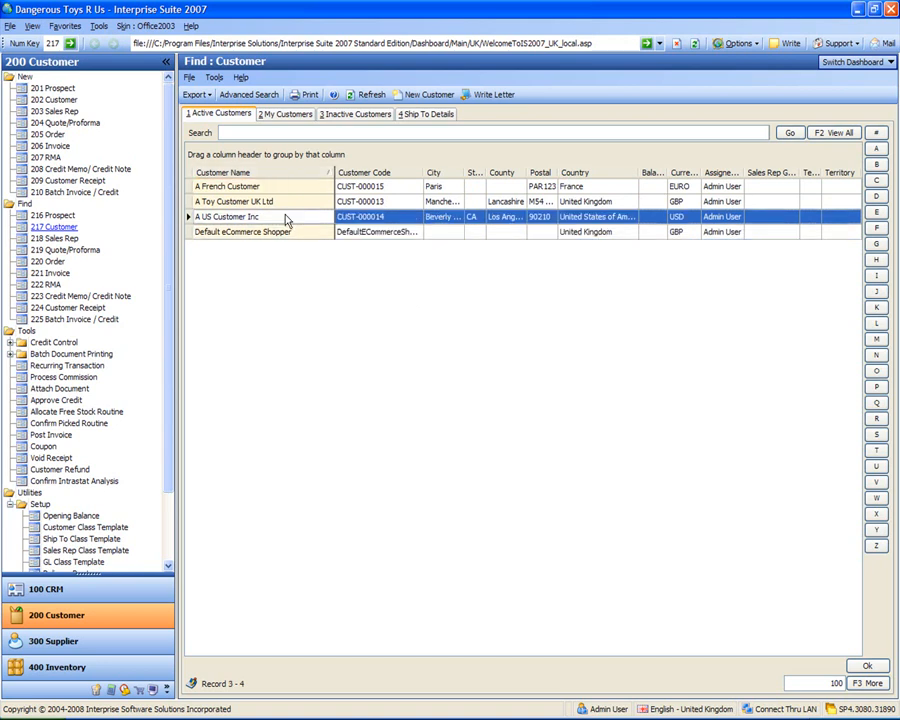
click(290, 202)
click(289, 190)
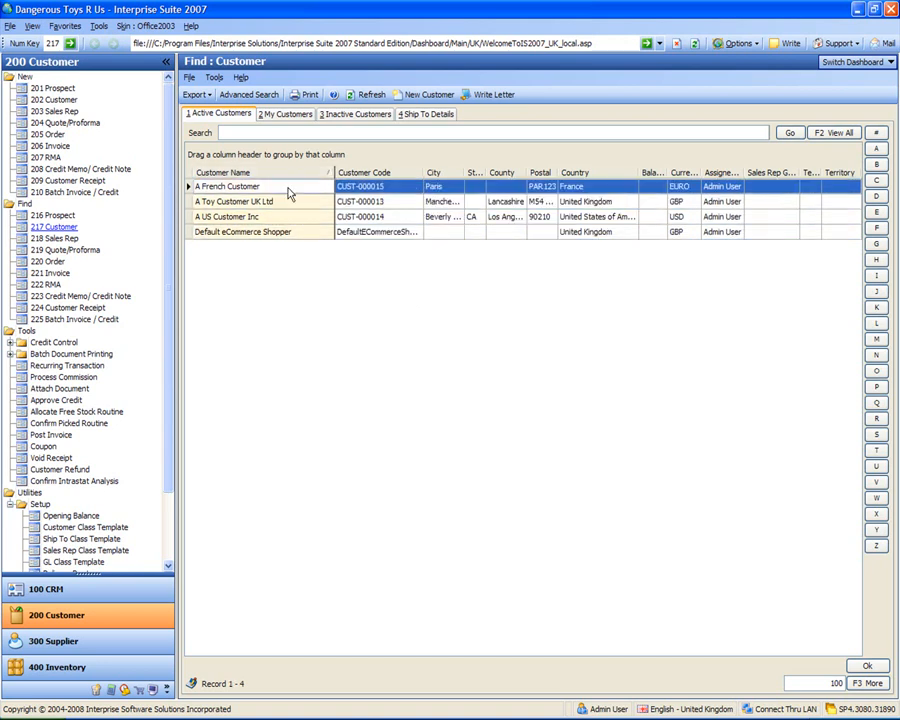
Step: Assign Super Sales Agent as A French Customer's sales rep group, then save and close with all ShipTo details updated
double_click(287, 188)
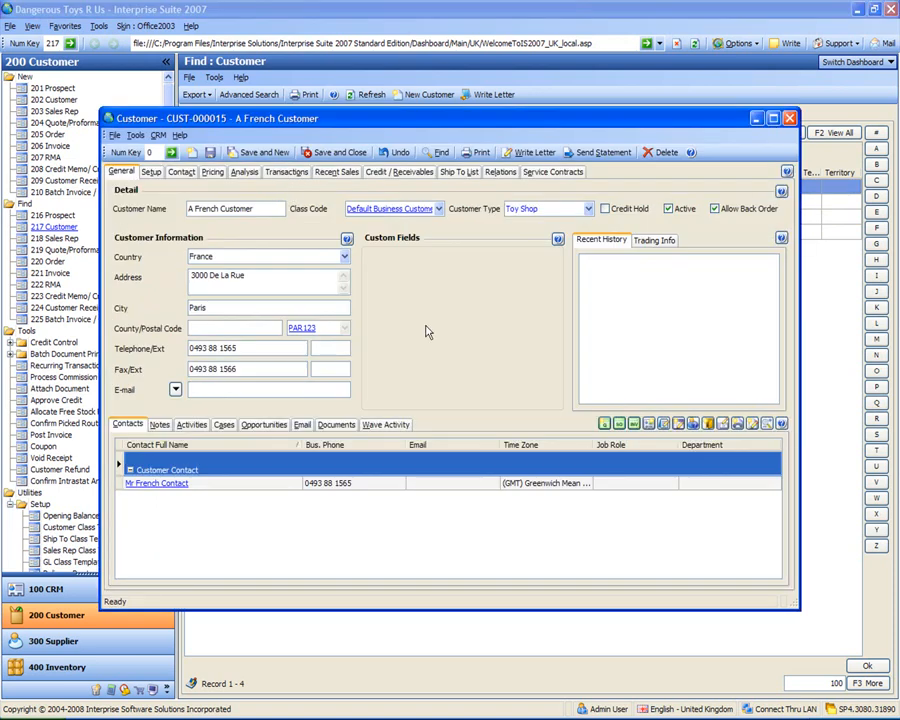
click(151, 172)
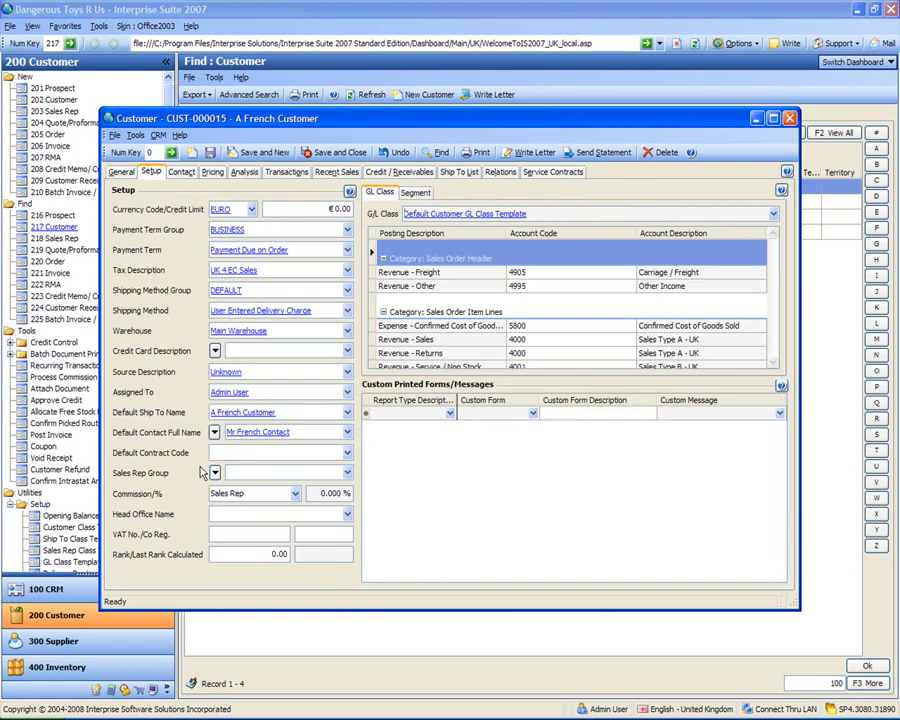
click(348, 476)
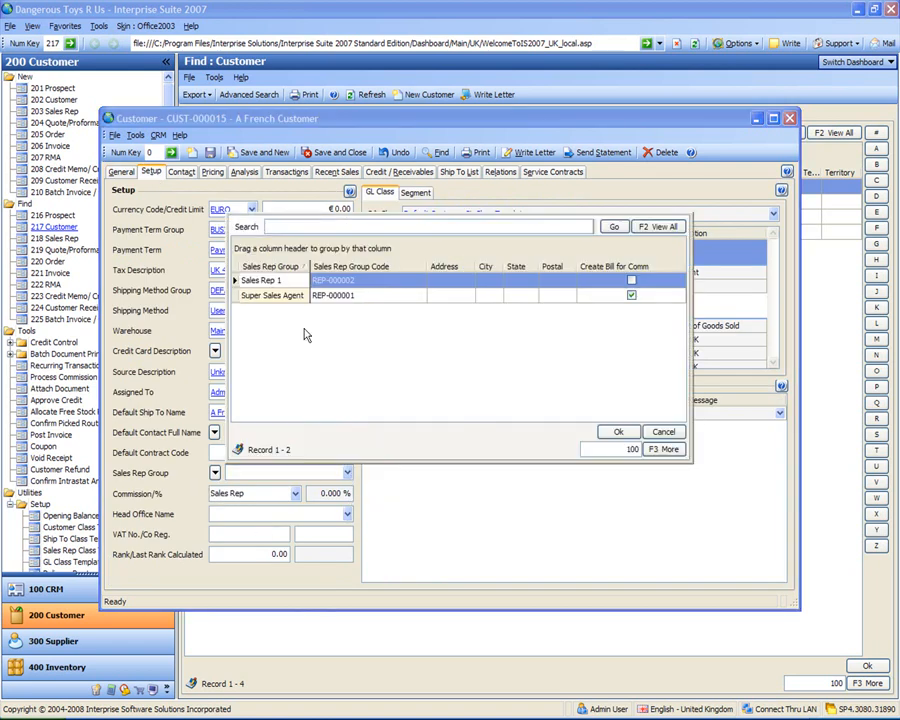
double_click(273, 298)
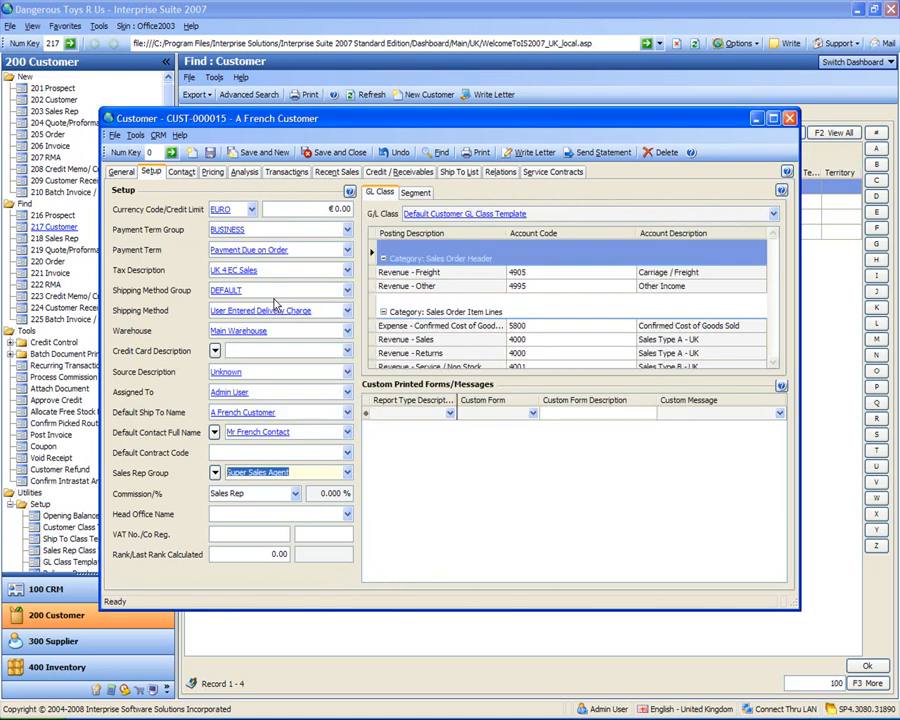
click(343, 153)
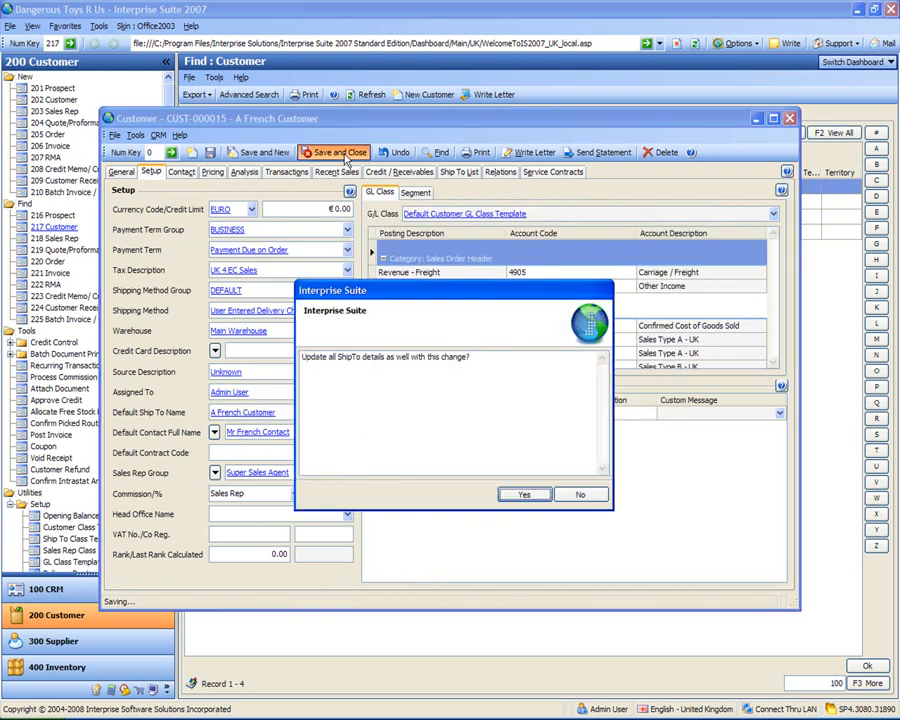
click(518, 495)
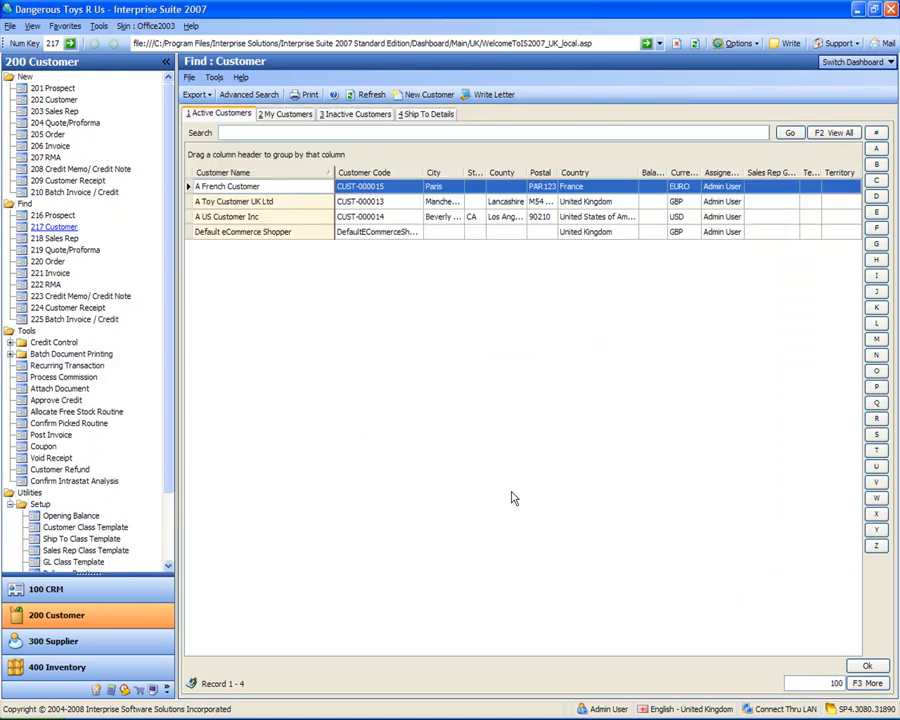
Step: Assign Super Sales Agent as A Toy Customer UK Ltd's sales rep group, then save and close with all ShipTo details updated
double_click(243, 207)
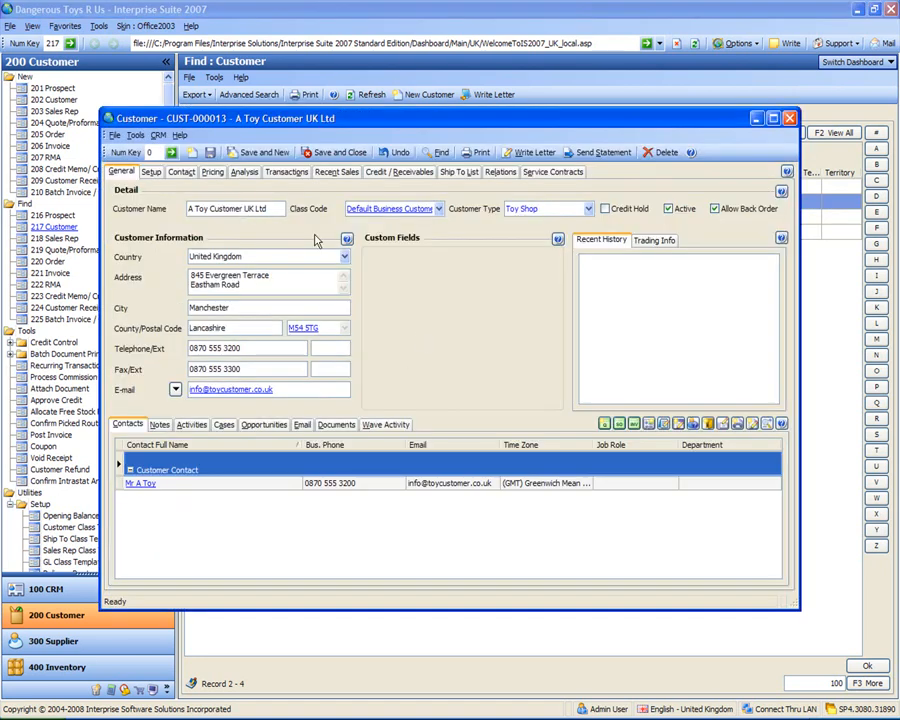
click(151, 175)
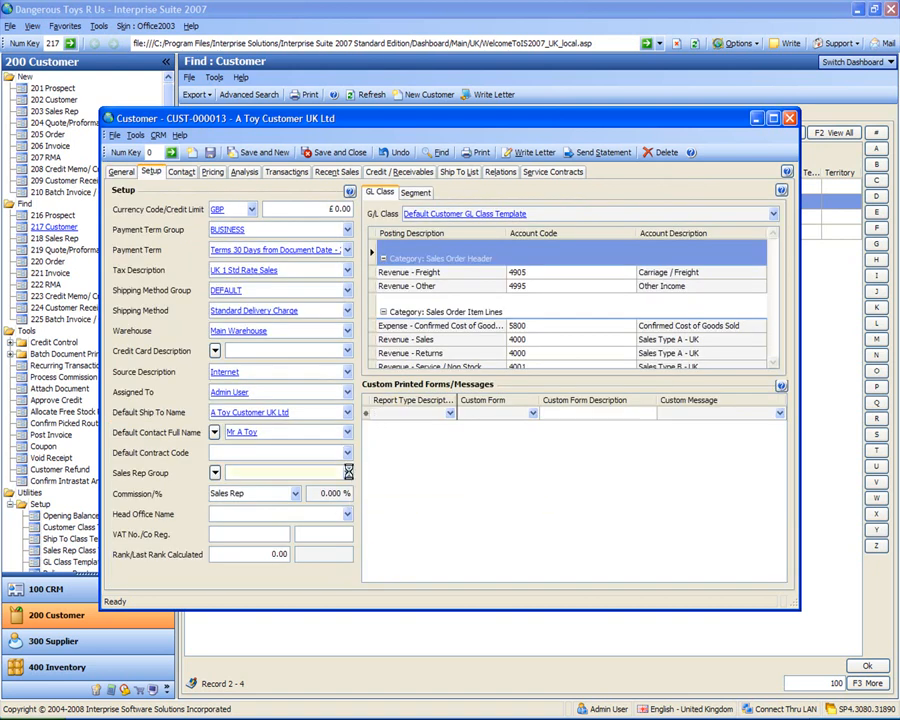
click(348, 474)
double_click(280, 297)
click(343, 154)
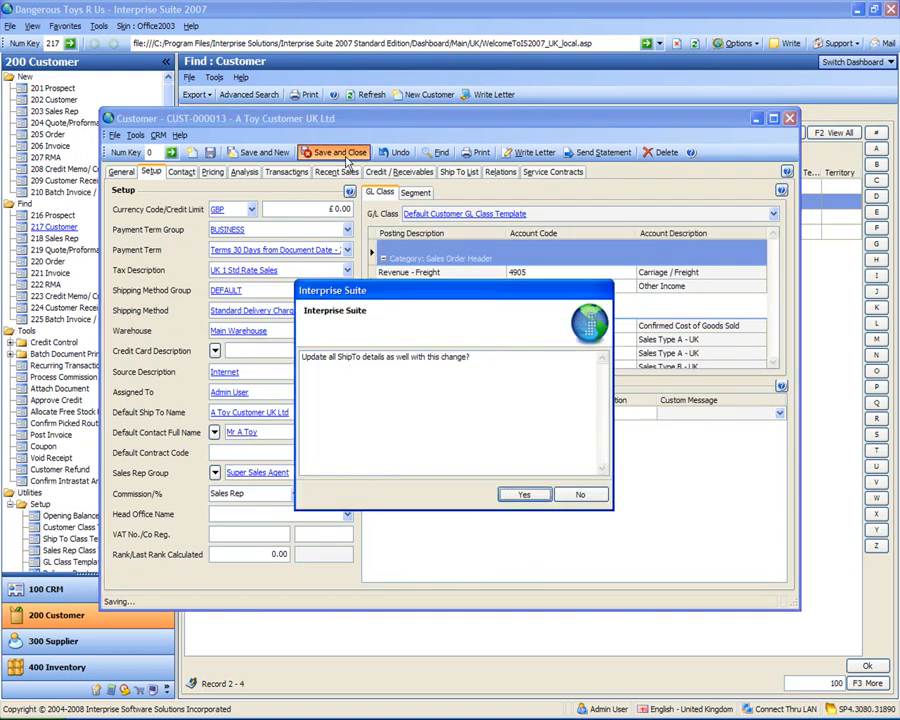
click(521, 494)
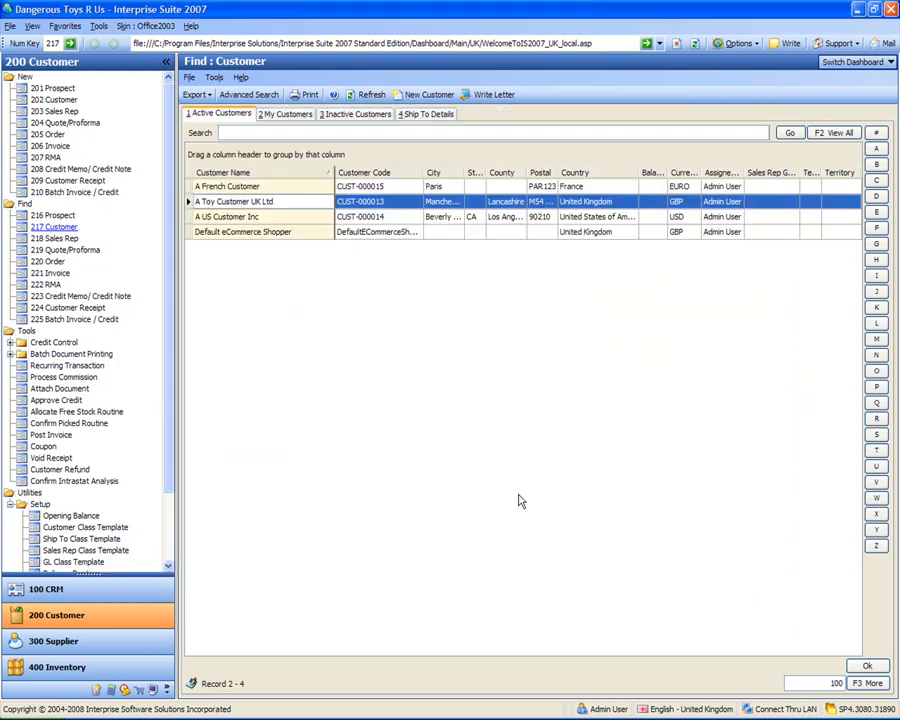
Step: Assign Super Sales Agent as A US Customer Inc's sales rep group, then save and close with all ShipTo details updated
double_click(203, 216)
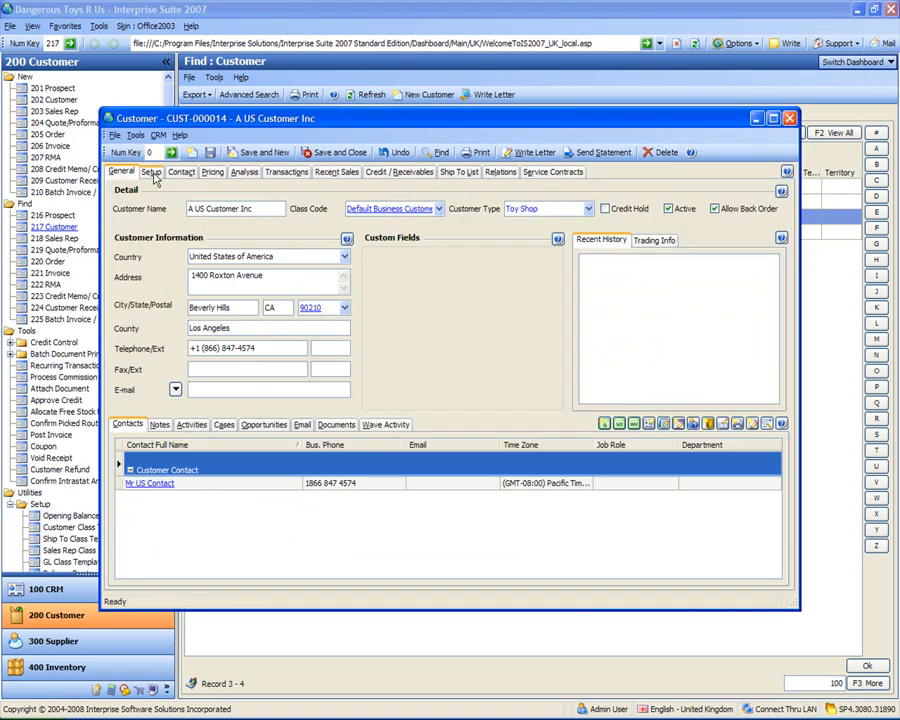
click(150, 171)
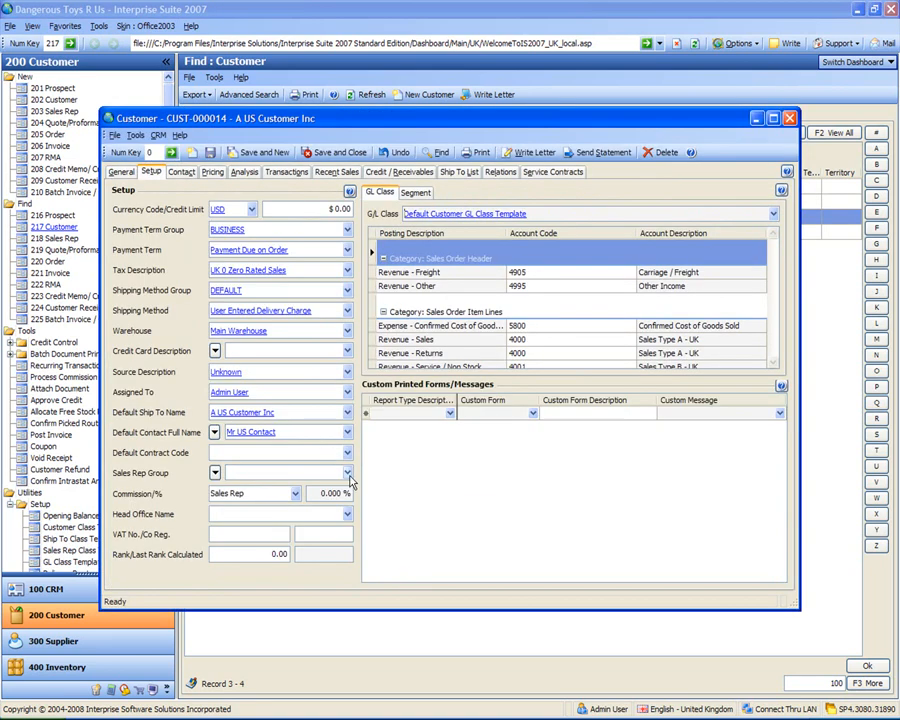
click(348, 474)
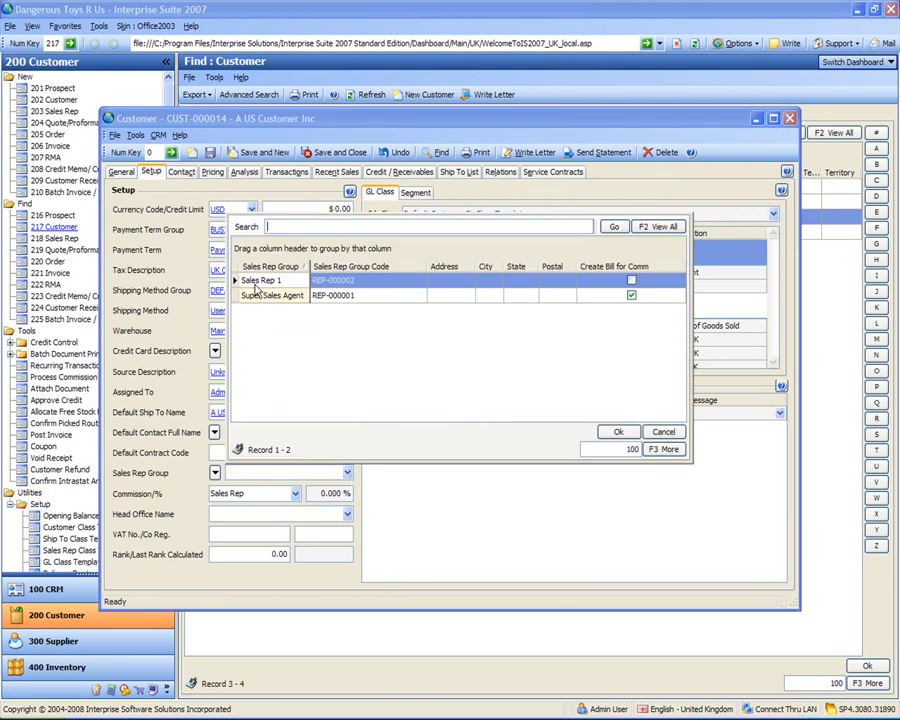
click(258, 297)
double_click(258, 297)
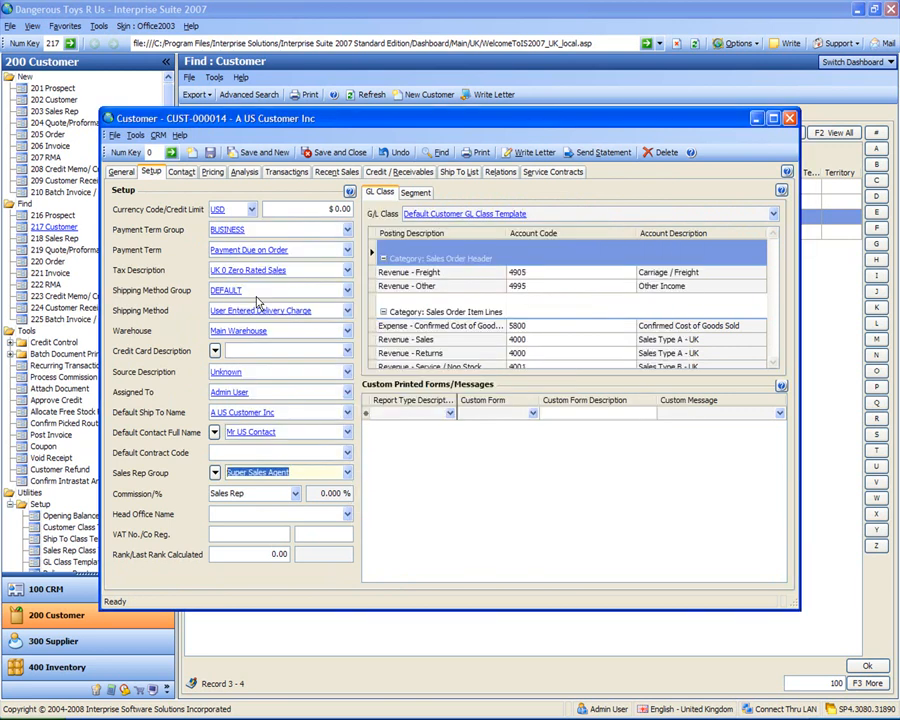
click(338, 153)
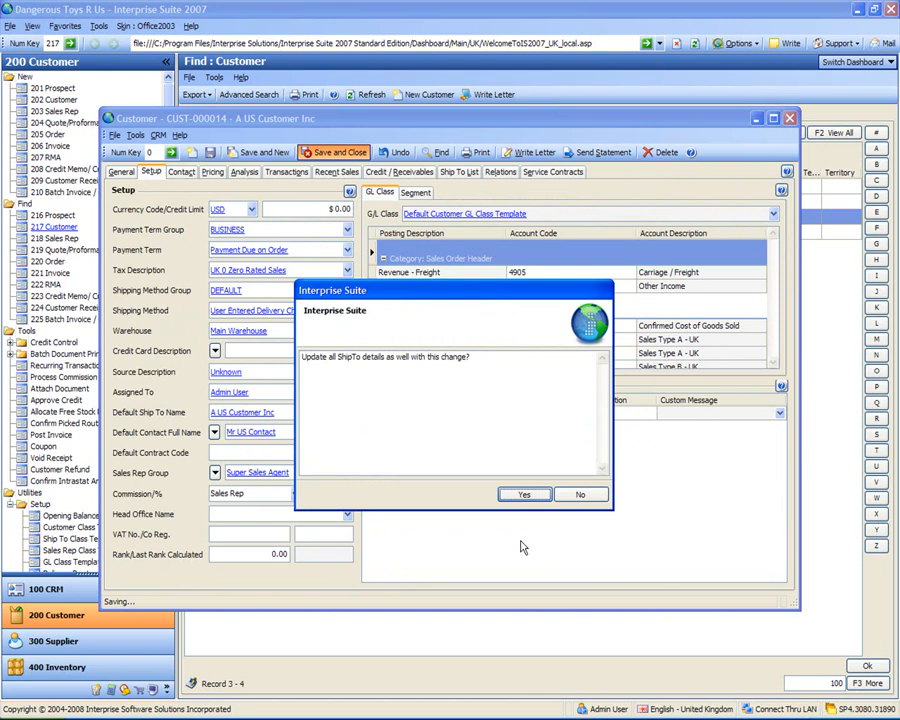
click(524, 495)
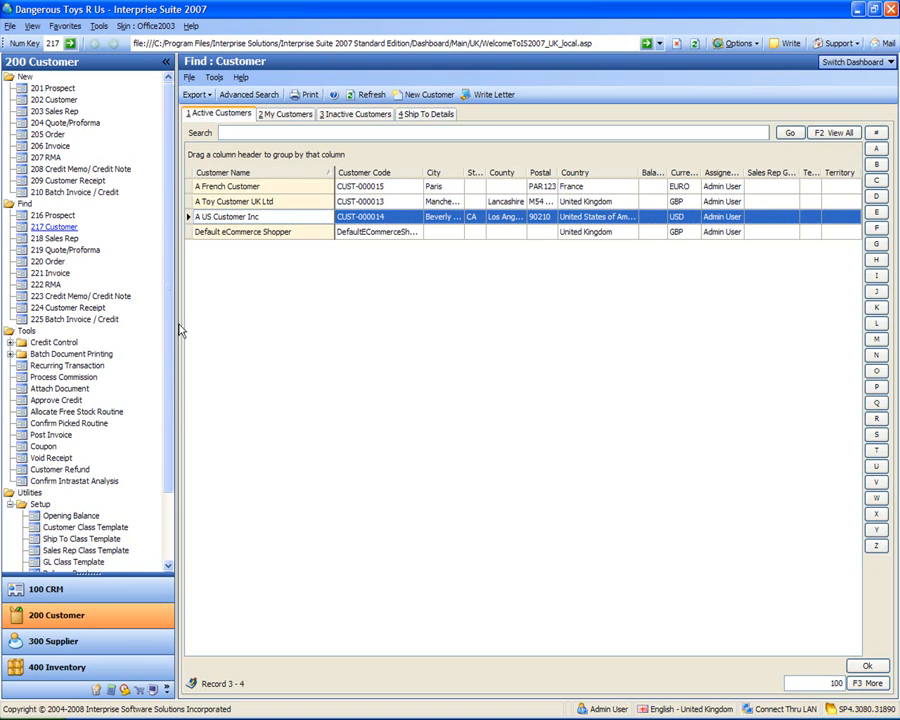
Step: Open the customer Opening Balance setup and add an entry for A Toy Customer UK Ltd
drag(170, 326, 167, 400)
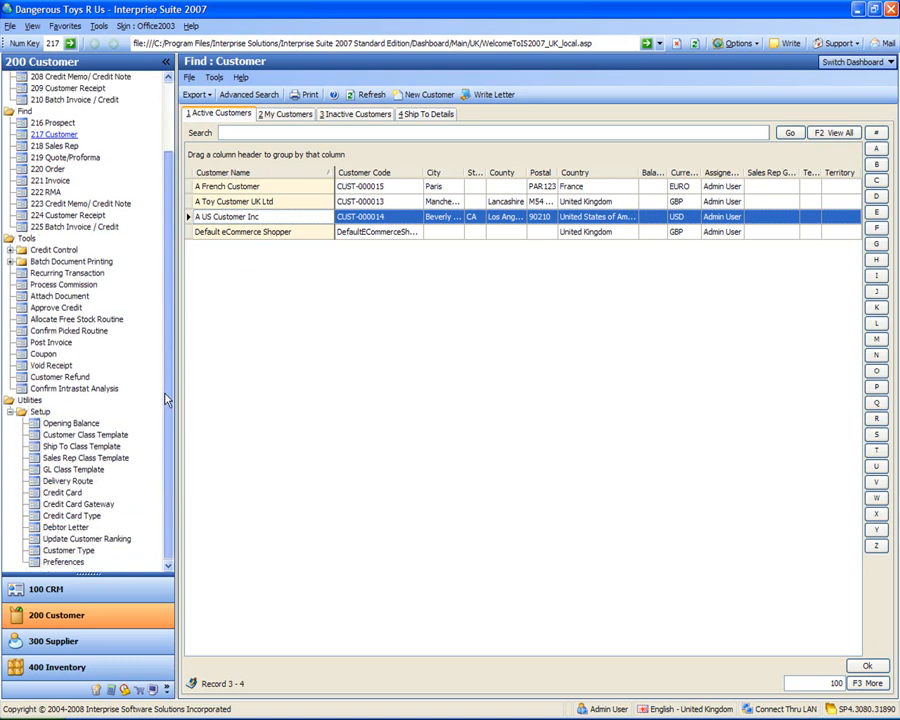
click(68, 424)
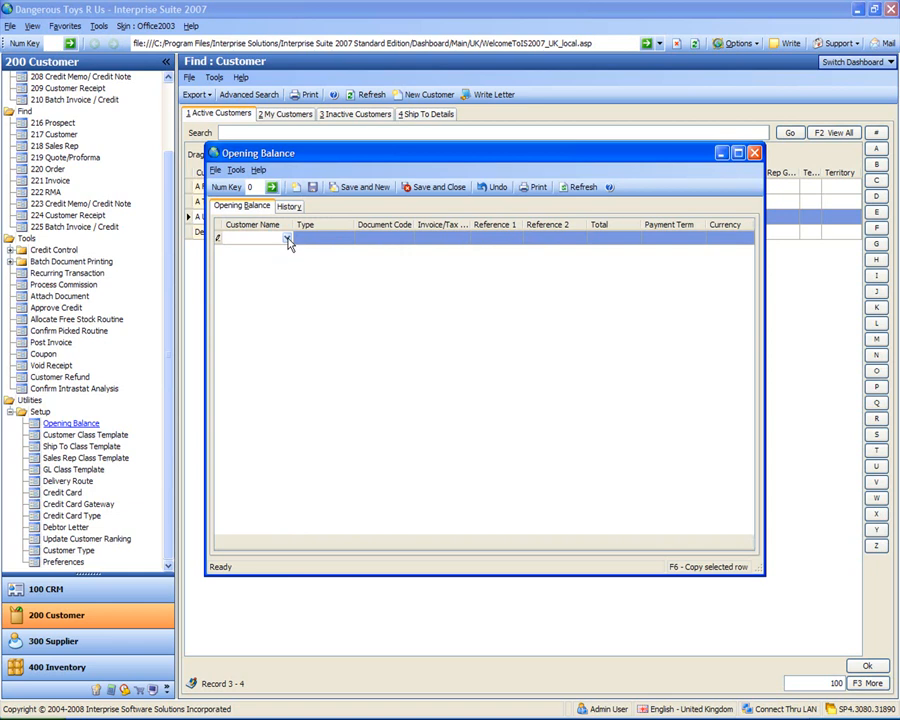
click(287, 240)
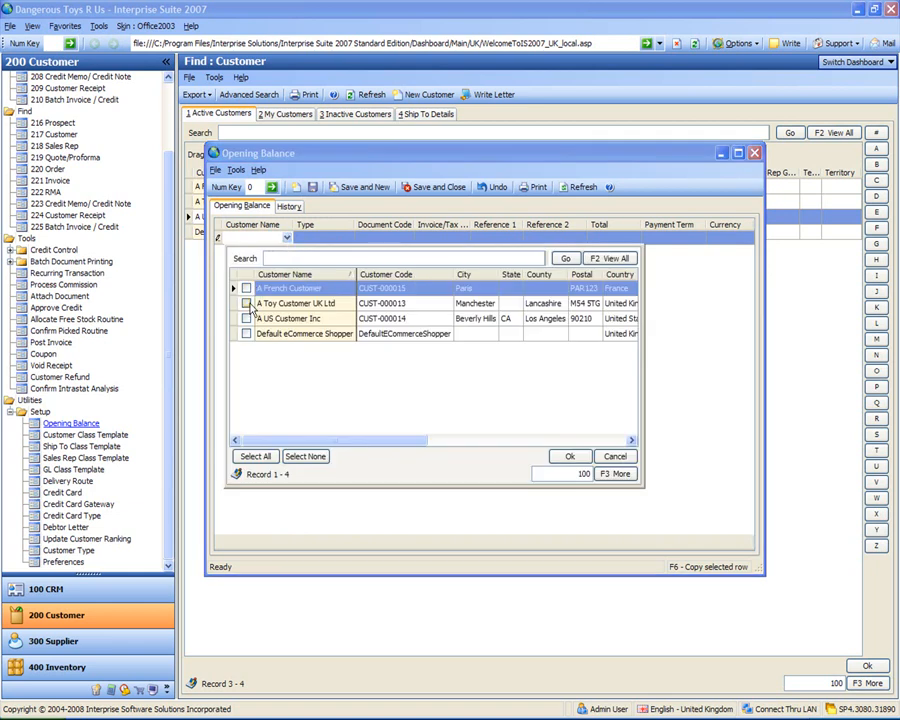
click(247, 304)
click(569, 456)
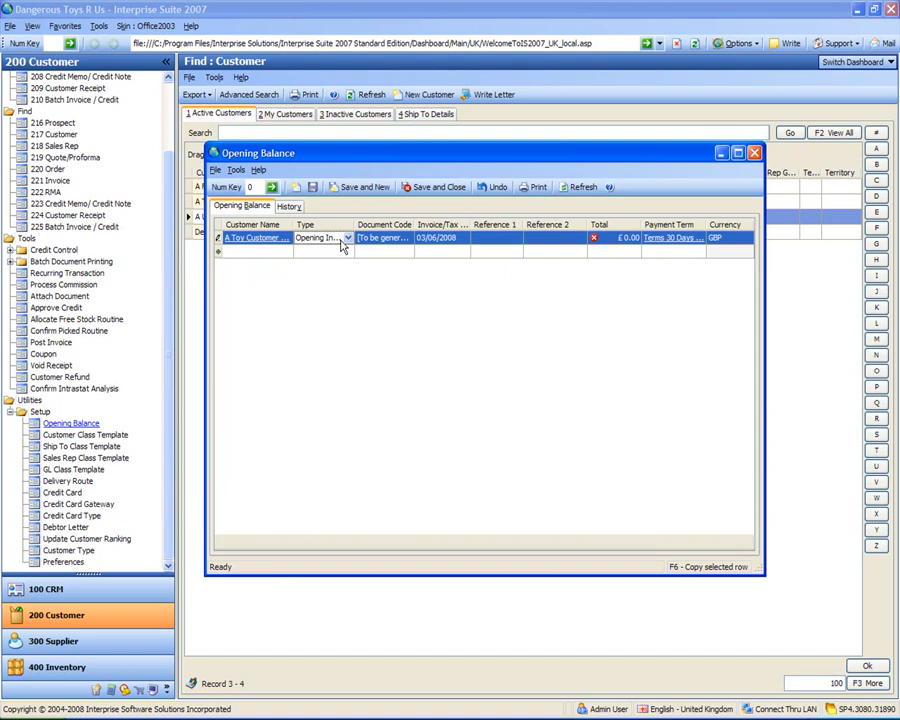
Step: Set the A Toy Customer UK Ltd opening invoice's document code to INV-001 and its invoice date to 01/11/2007
click(396, 240)
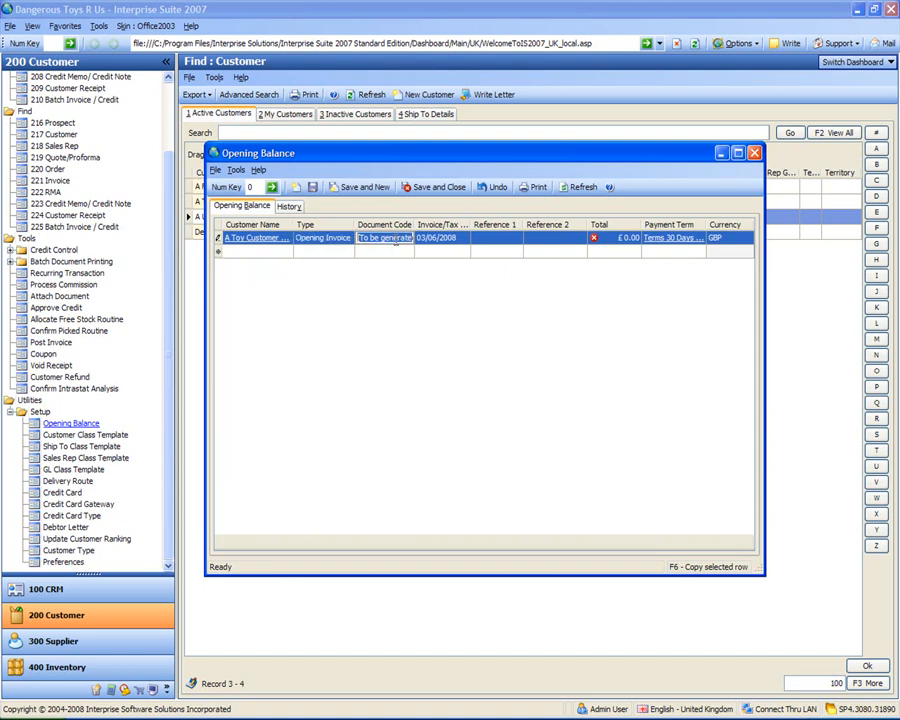
text(INV)
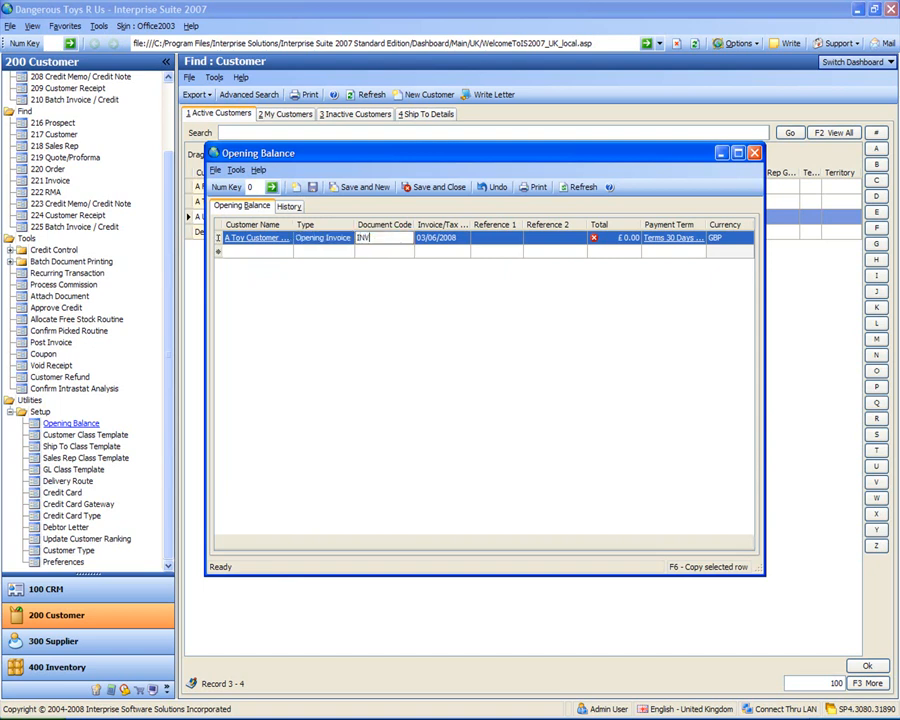
text(-001)
key(Tab)
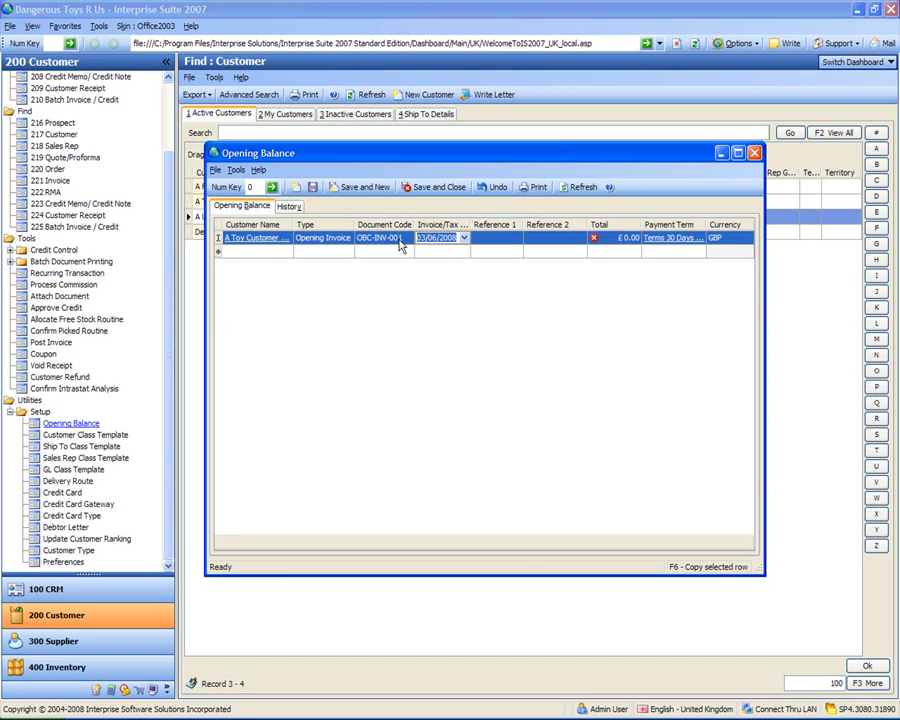
click(464, 239)
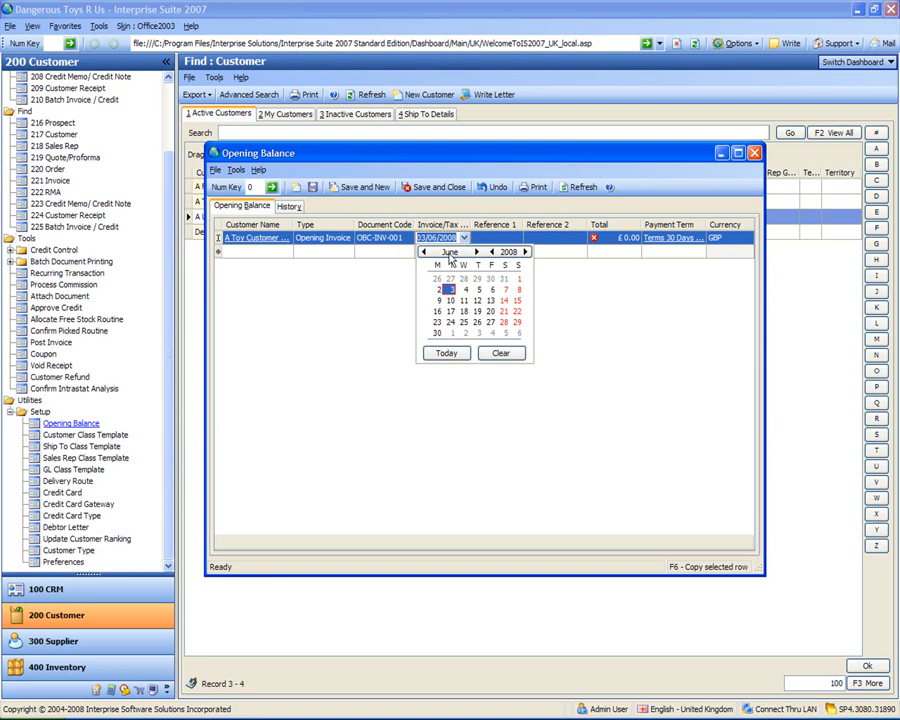
click(423, 252)
click(423, 252)
click(423, 252)
click(423, 252)
click(423, 252)
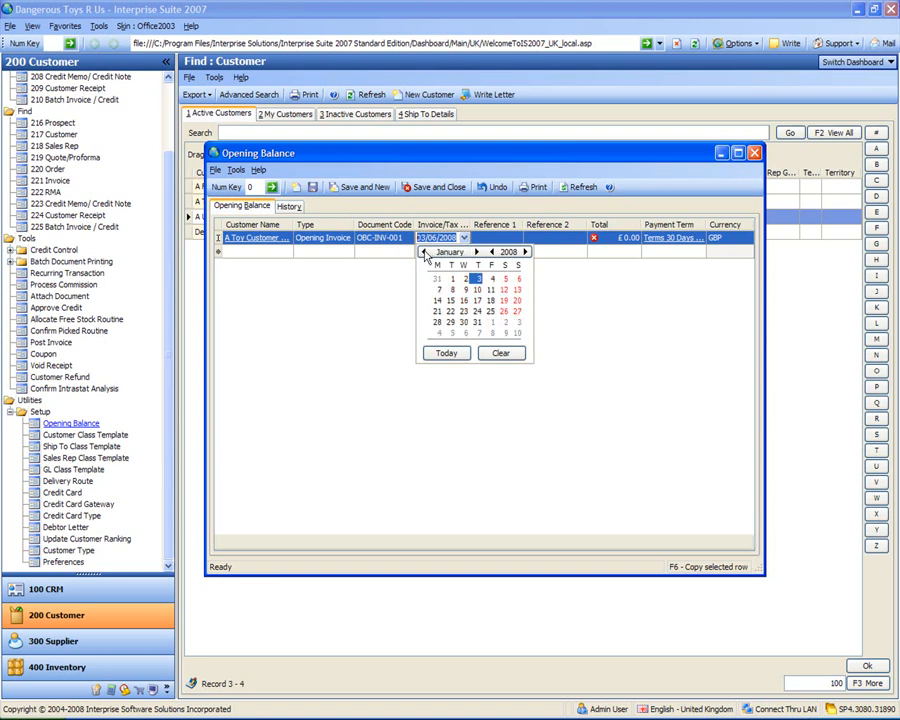
click(423, 252)
click(423, 252)
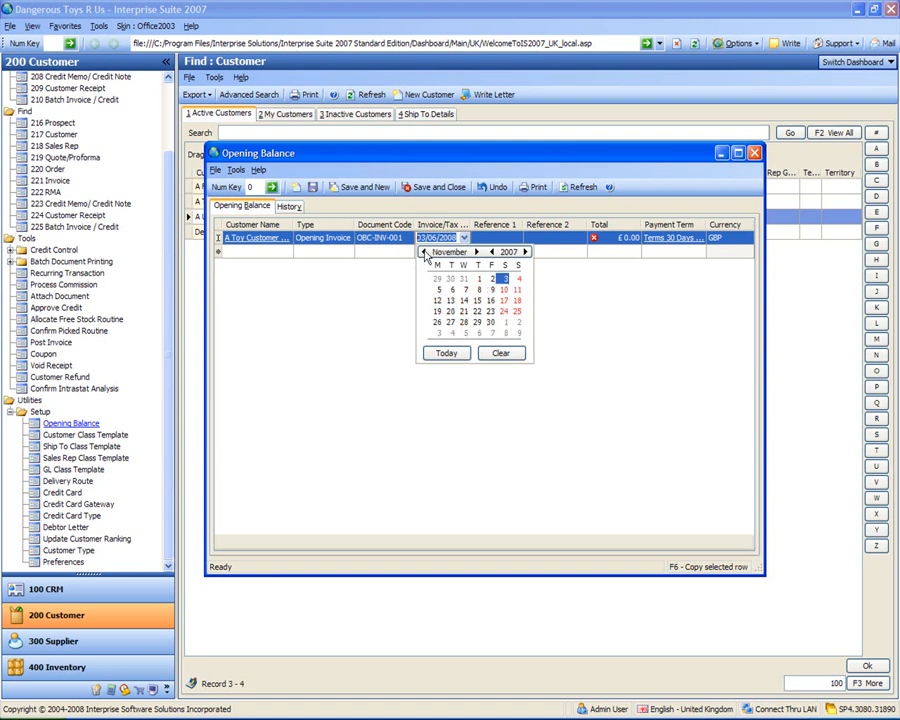
click(479, 279)
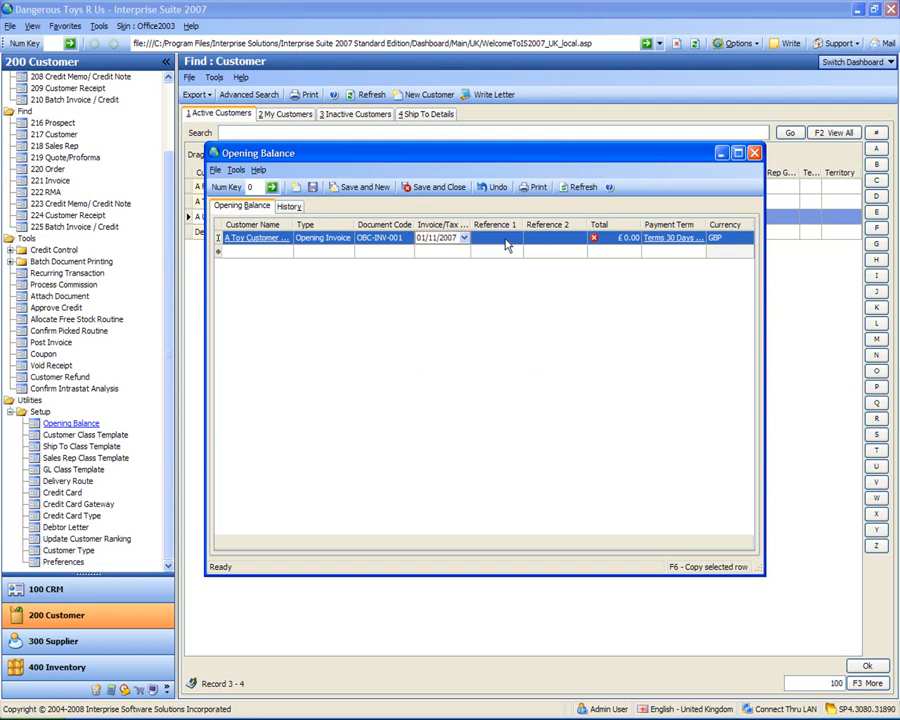
Step: Enter Verbal as the first reference and 100 as the total for the opening invoice dated 01/11/2007
click(506, 242)
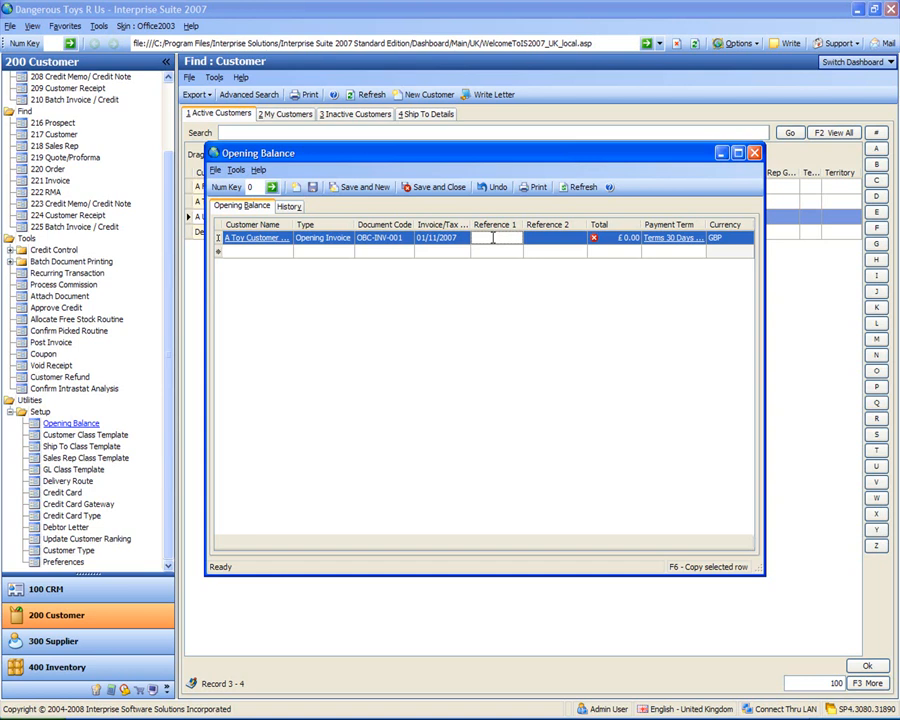
text(Verbal)
key(Tab)
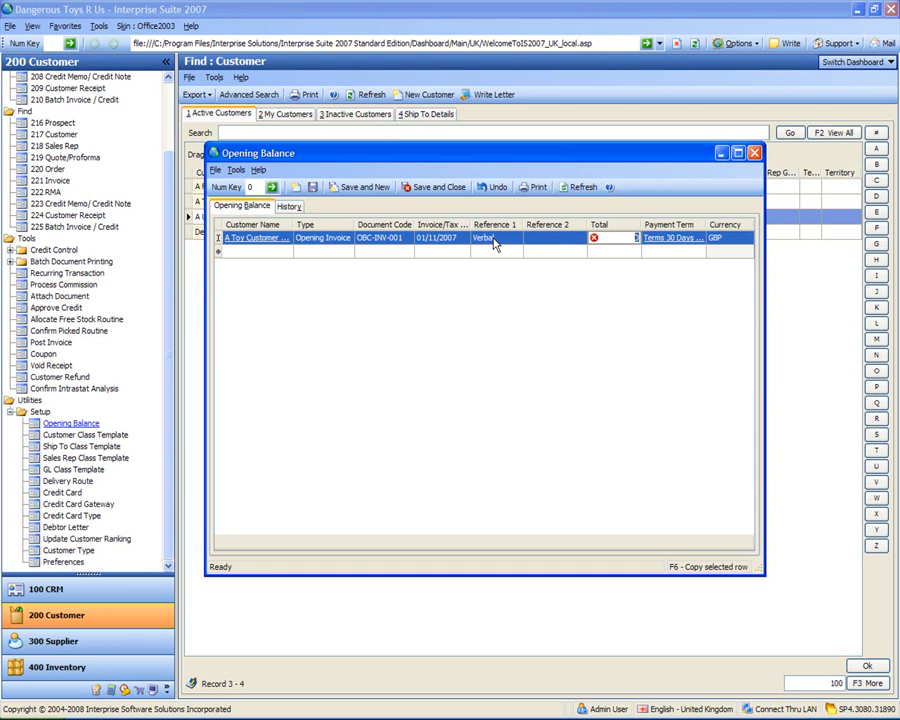
text(100)
key(Tab)
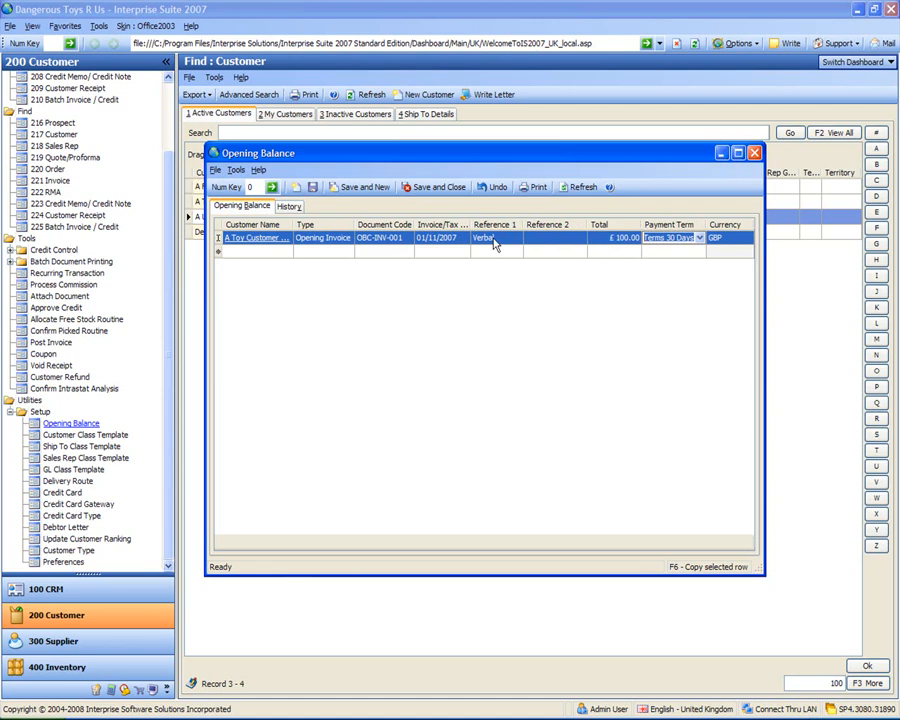
Step: Copy the completed opening invoice row and give the copy the document code INV-002
click(502, 331)
key(F6)
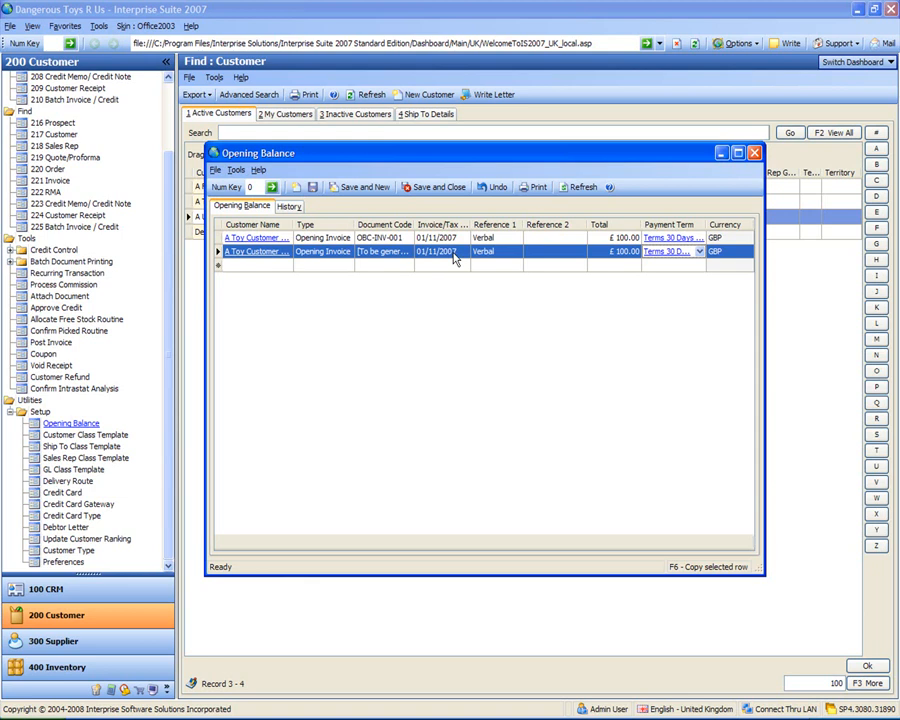
click(390, 251)
text(INV-002)
key(Tab)
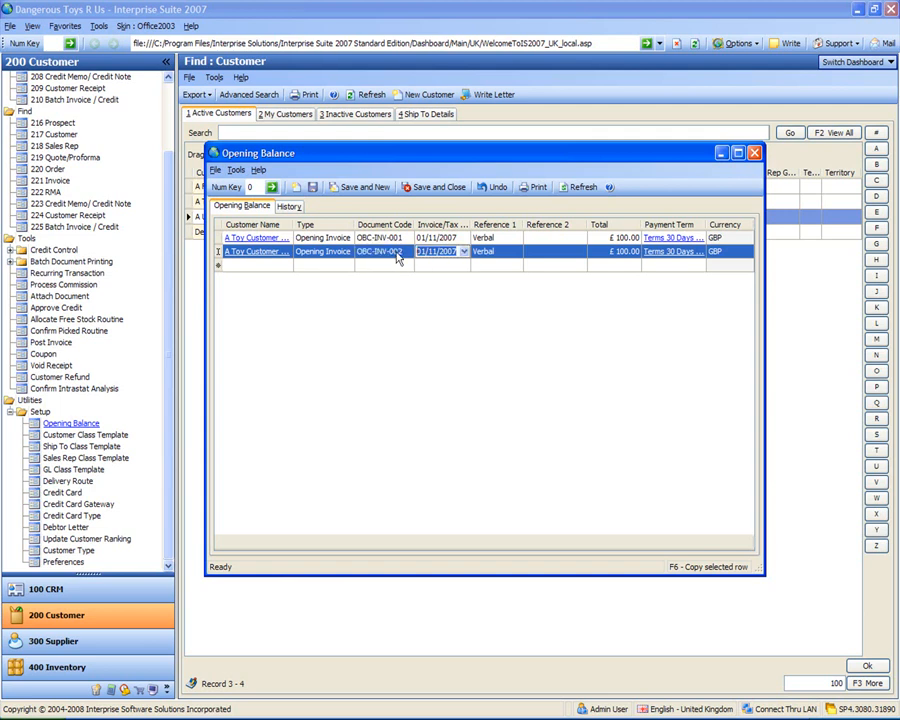
Step: Set the copied opening invoice's date to 07/11/2007 and its total to 200
click(464, 252)
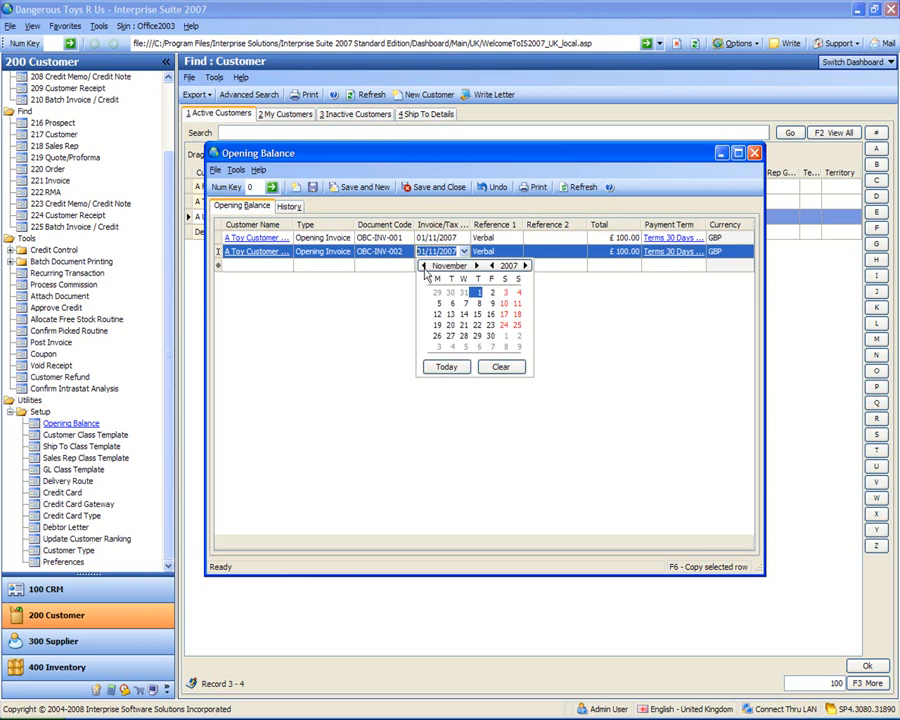
click(466, 305)
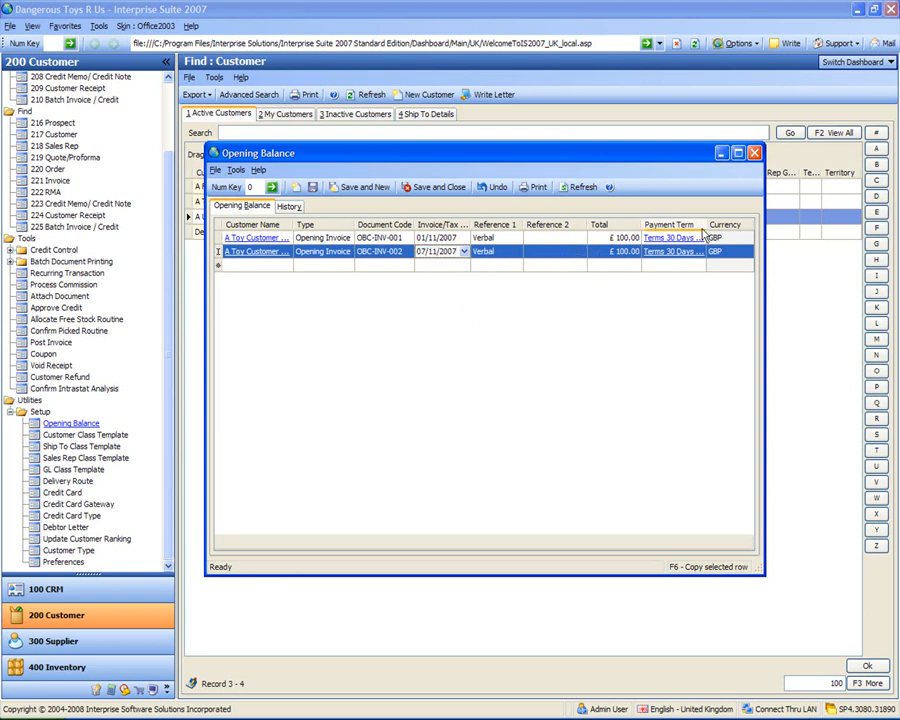
click(605, 252)
text(200)
key(Tab)
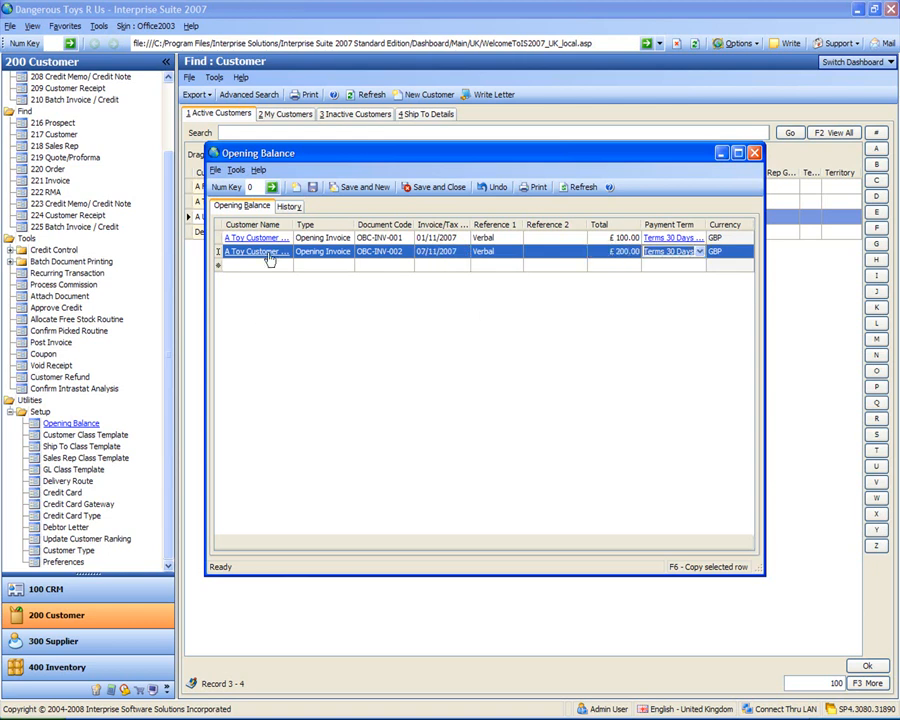
Step: Add a third opening balance entry for A Toy Customer UK Ltd with the type Opening Credit
click(285, 266)
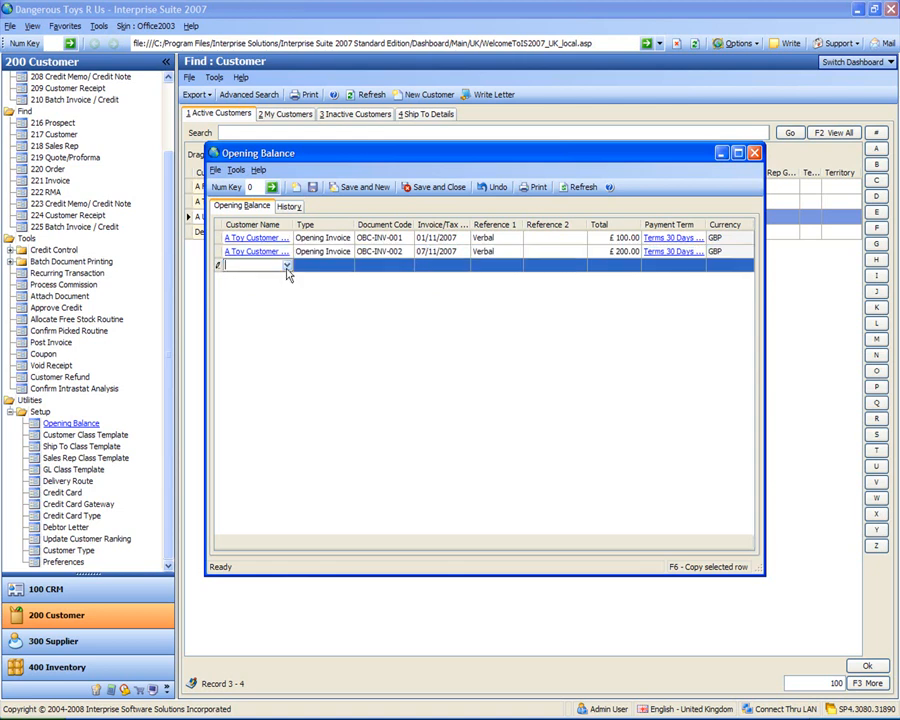
click(286, 268)
click(246, 330)
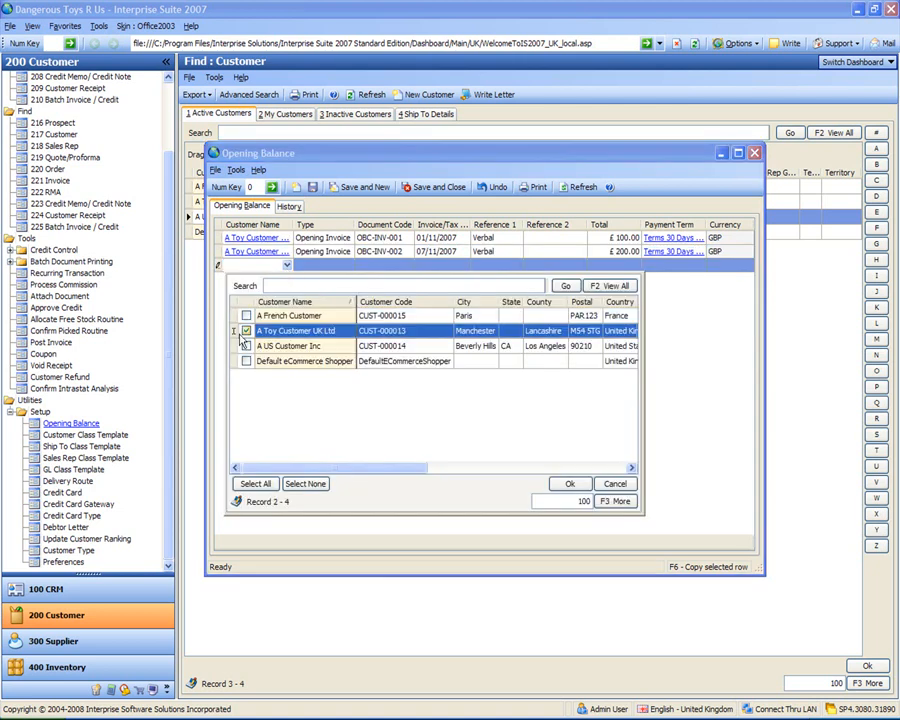
double_click(287, 334)
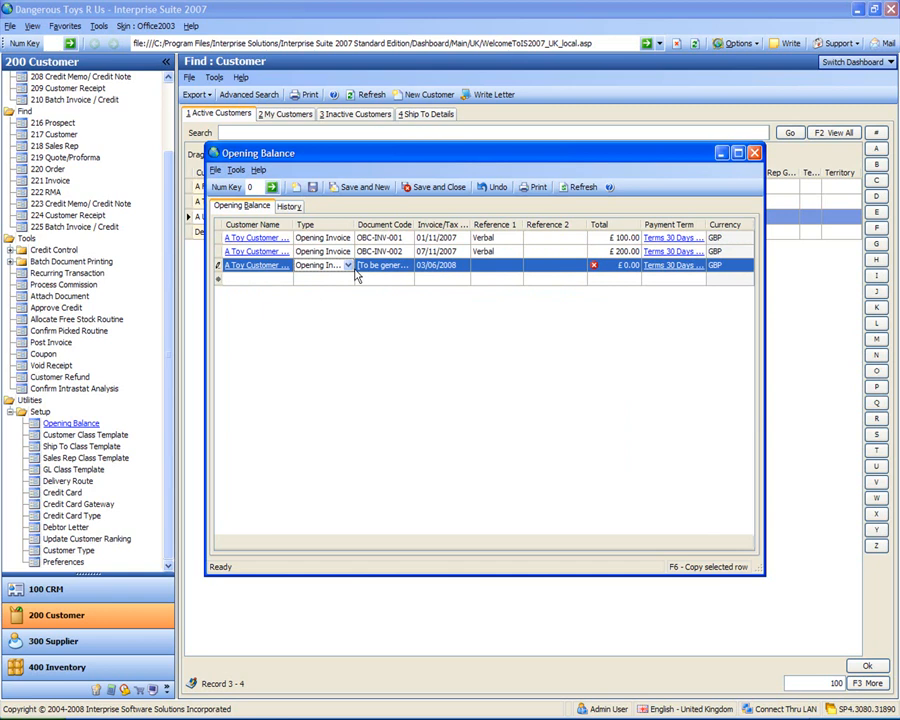
click(347, 267)
click(323, 294)
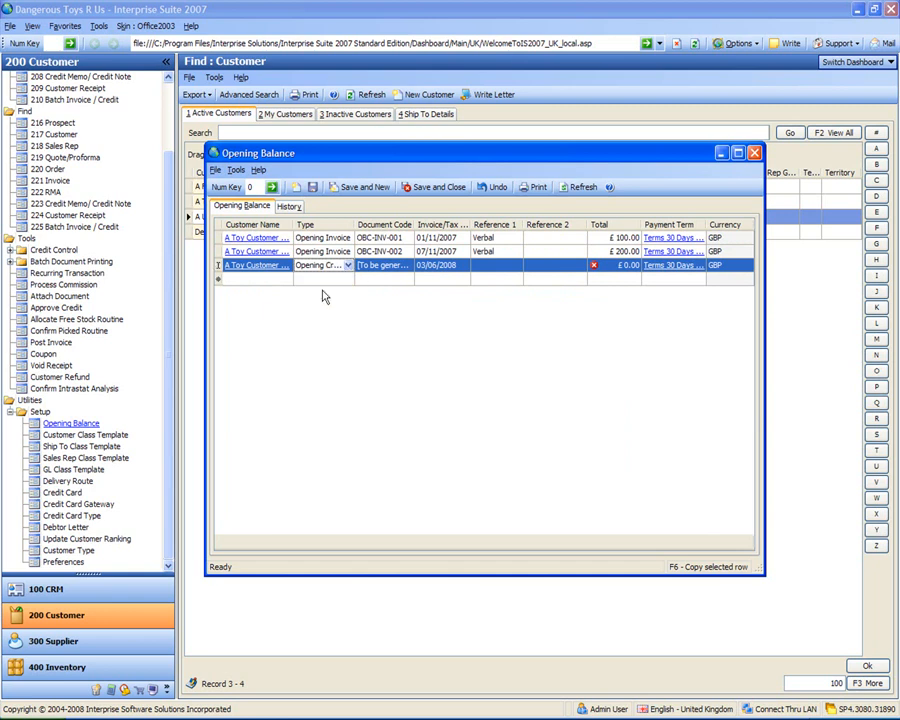
Step: Set the opening credit's document code to SC-001 and its date to 01/12/2007
click(400, 265)
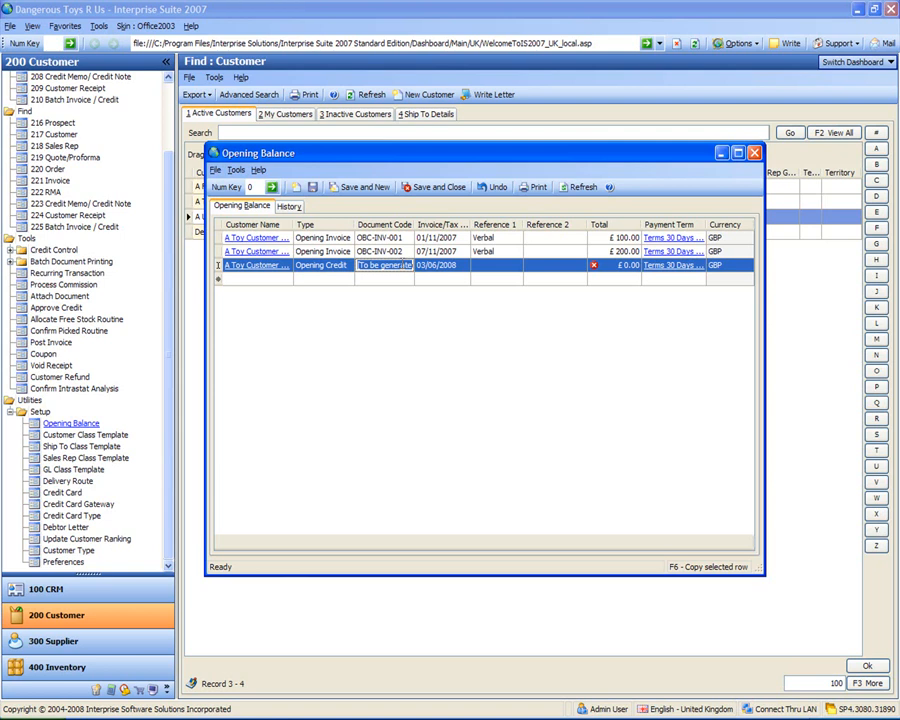
text(SC-001)
key(Tab)
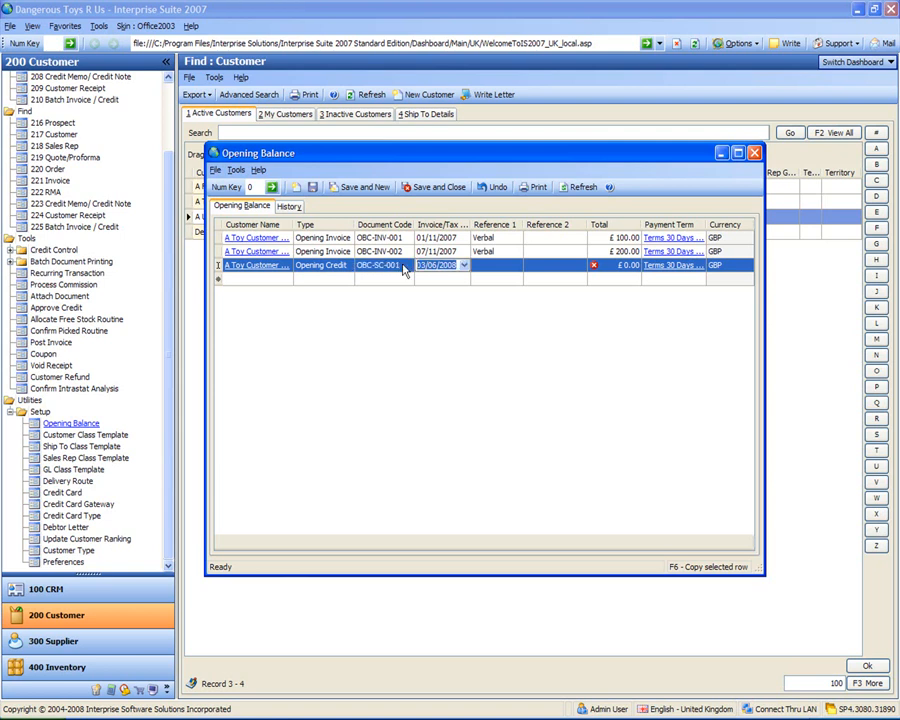
click(466, 268)
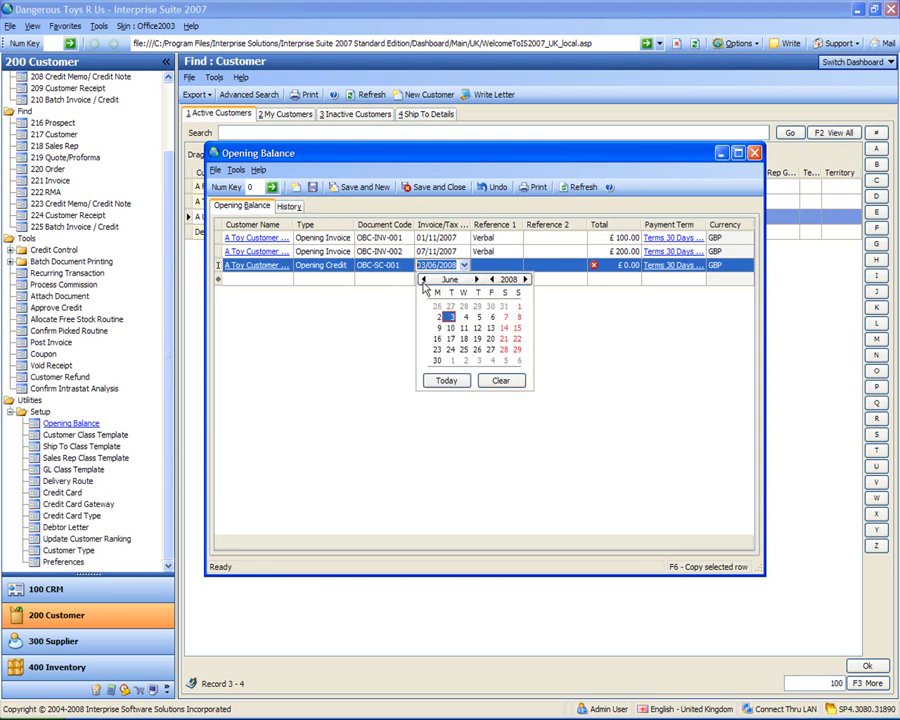
click(423, 281)
click(423, 281)
click(423, 281)
click(423, 281)
click(423, 281)
click(423, 281)
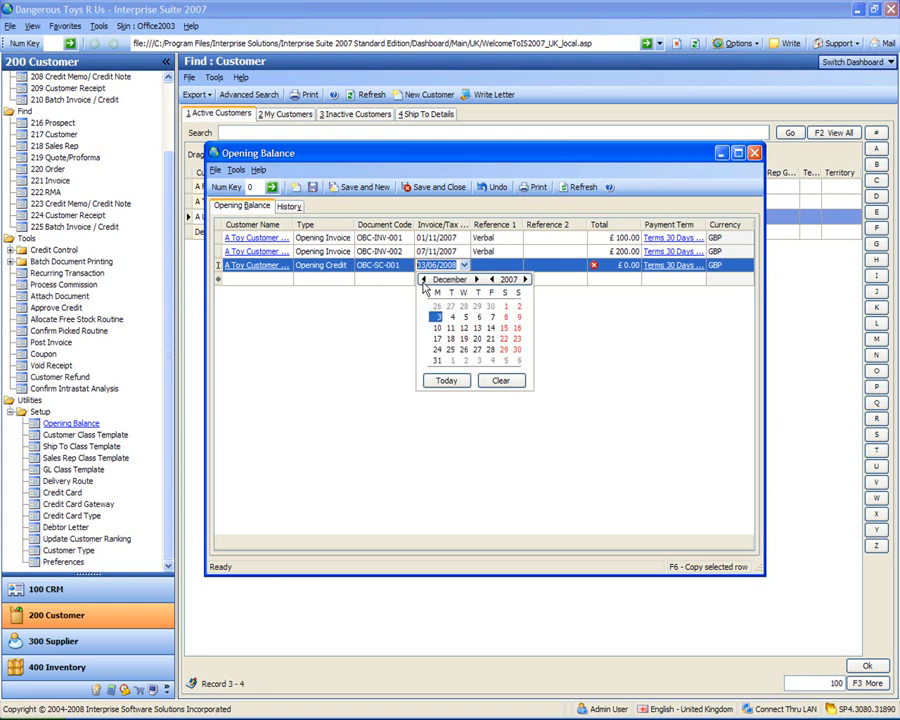
click(506, 305)
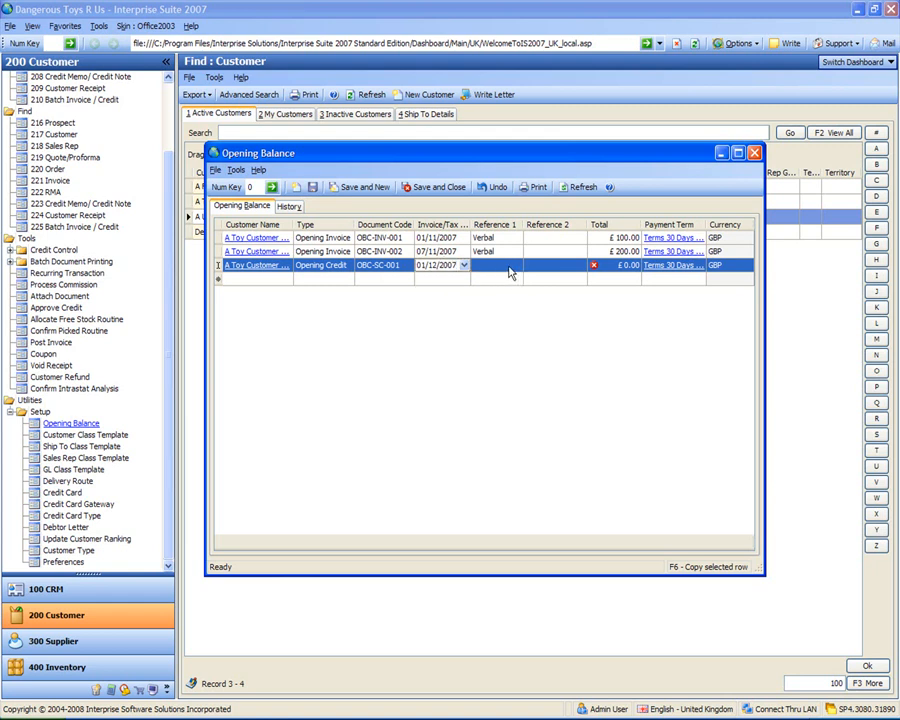
Step: Set the opening credit's total to 50, with the first reference left blank
click(508, 265)
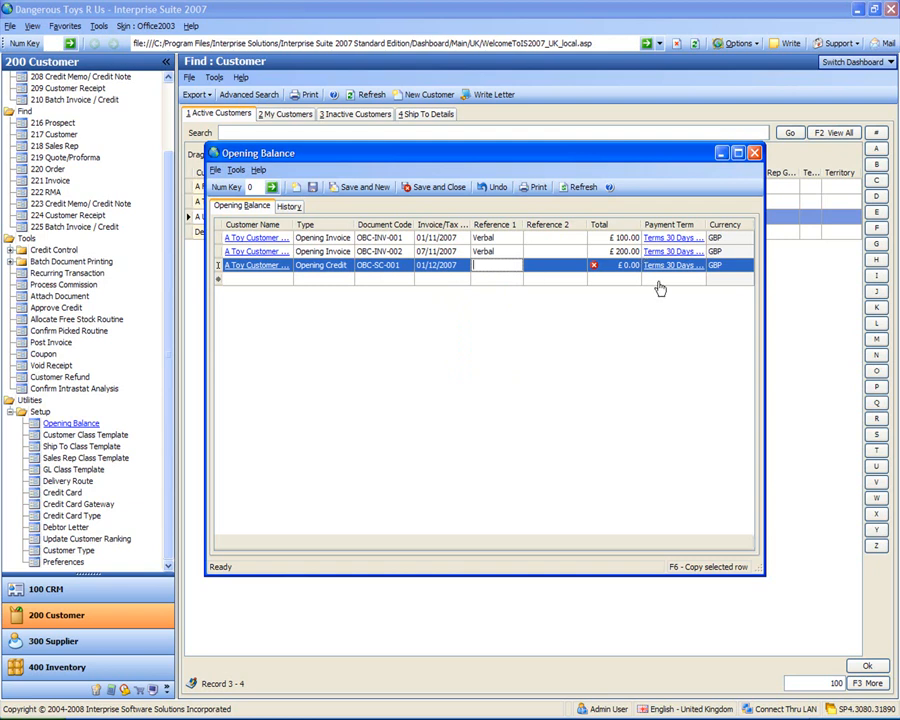
click(609, 265)
text(50)
key(Tab)
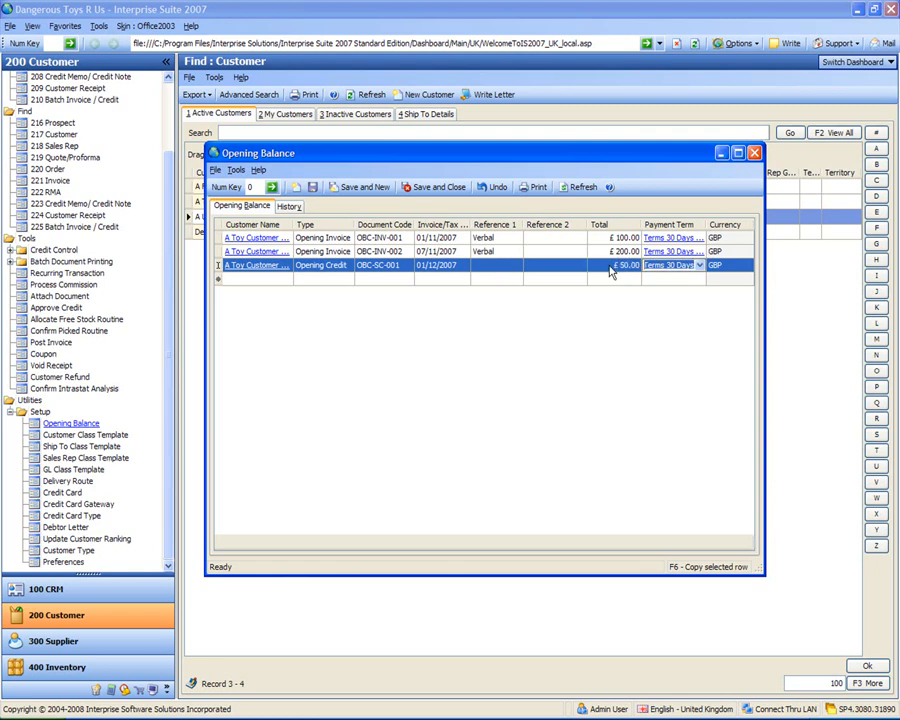
Step: Add an opening invoice entry for A French Customer with the document code INV-003
click(256, 281)
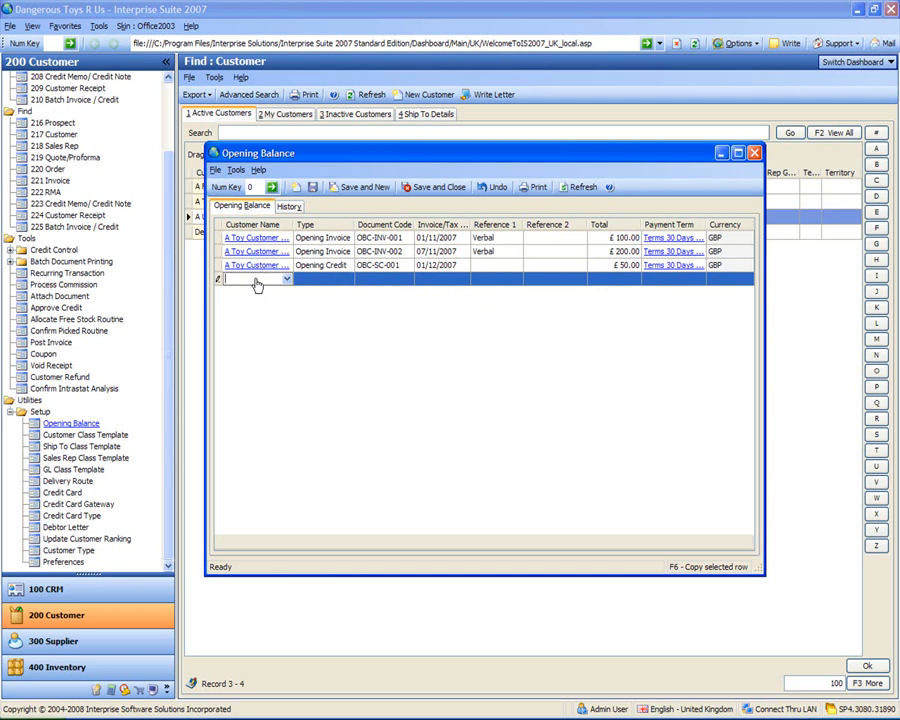
click(286, 280)
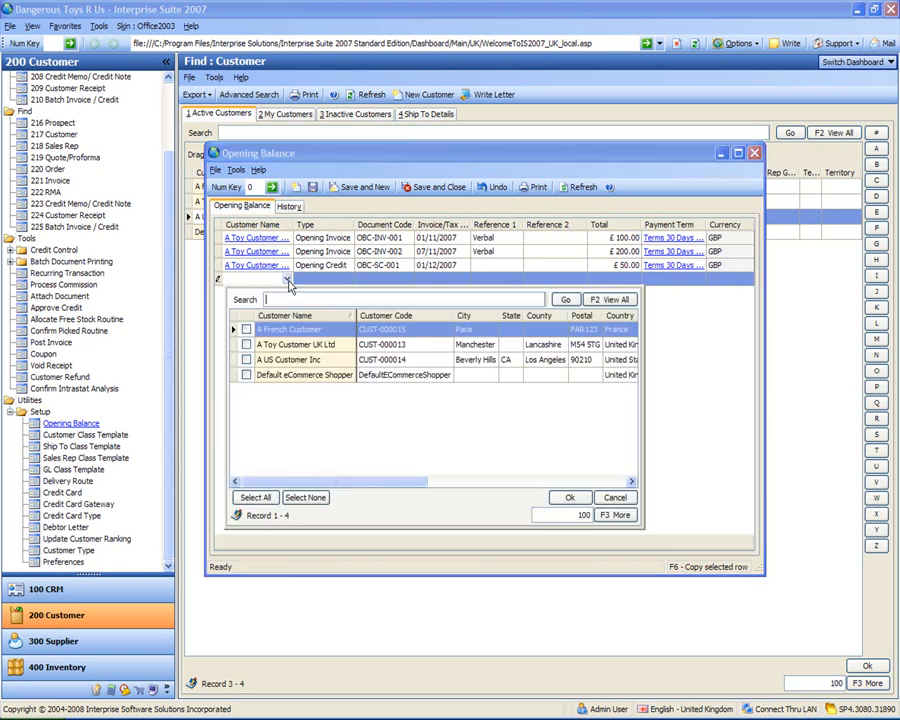
click(247, 330)
double_click(271, 332)
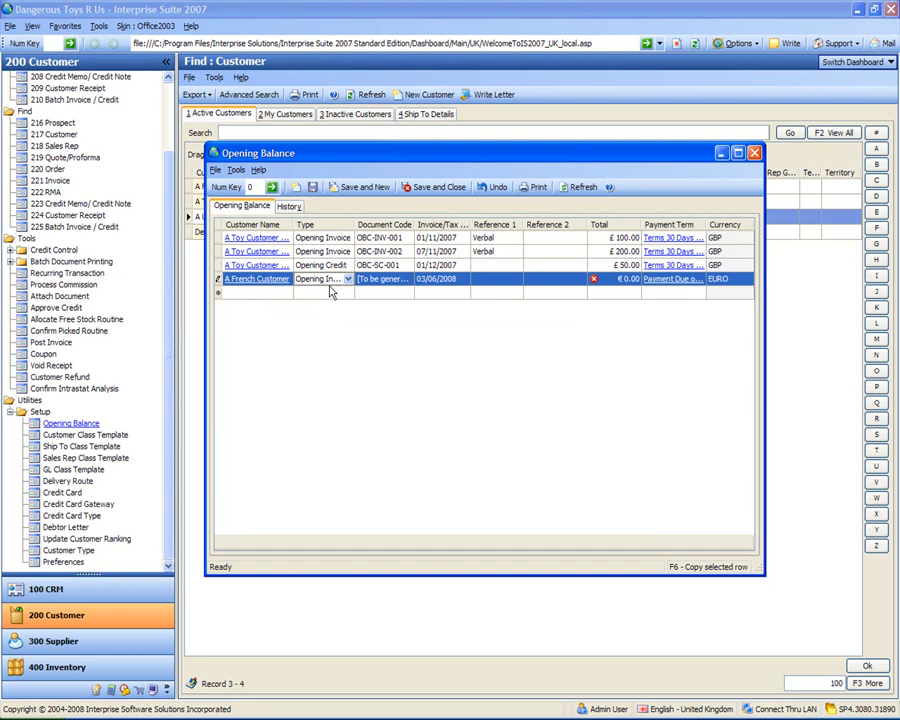
click(400, 282)
text(INV-003)
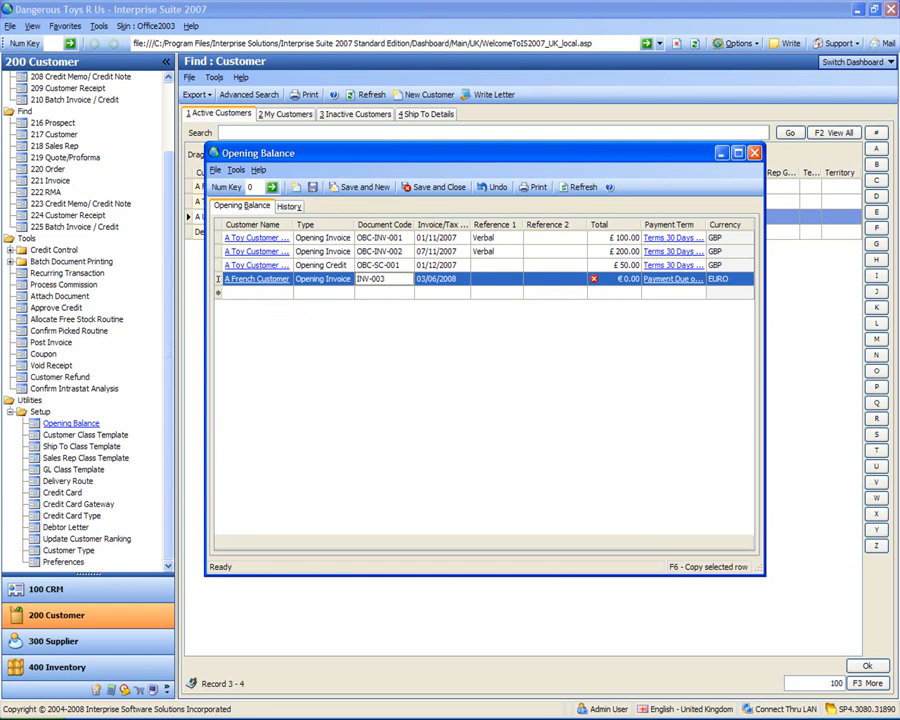
key(Tab)
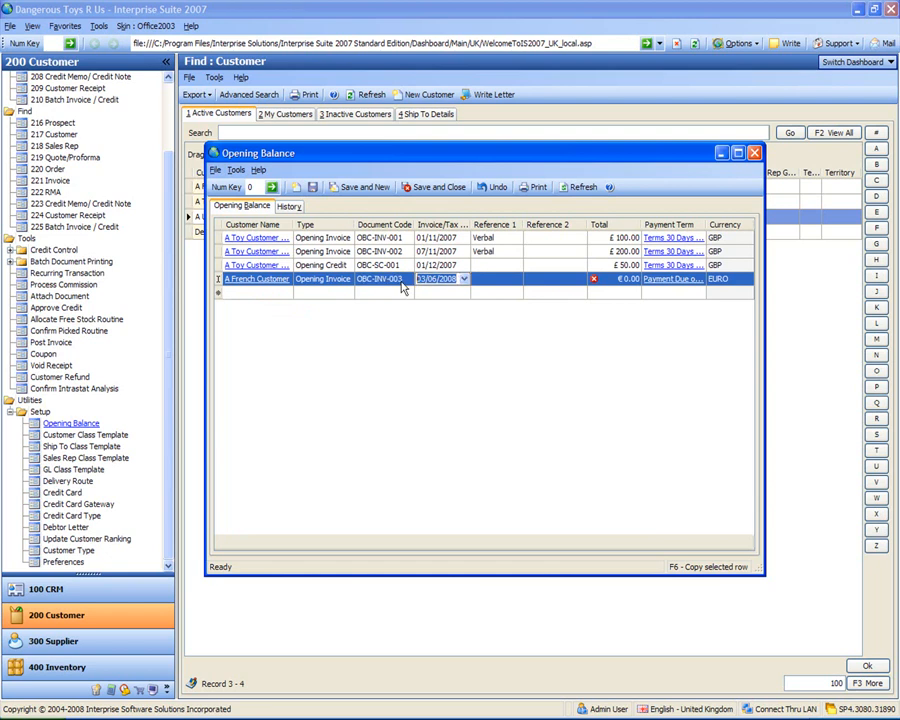
Step: Set the invoice date of A French Customer's opening invoice to 14/12/2007
click(463, 280)
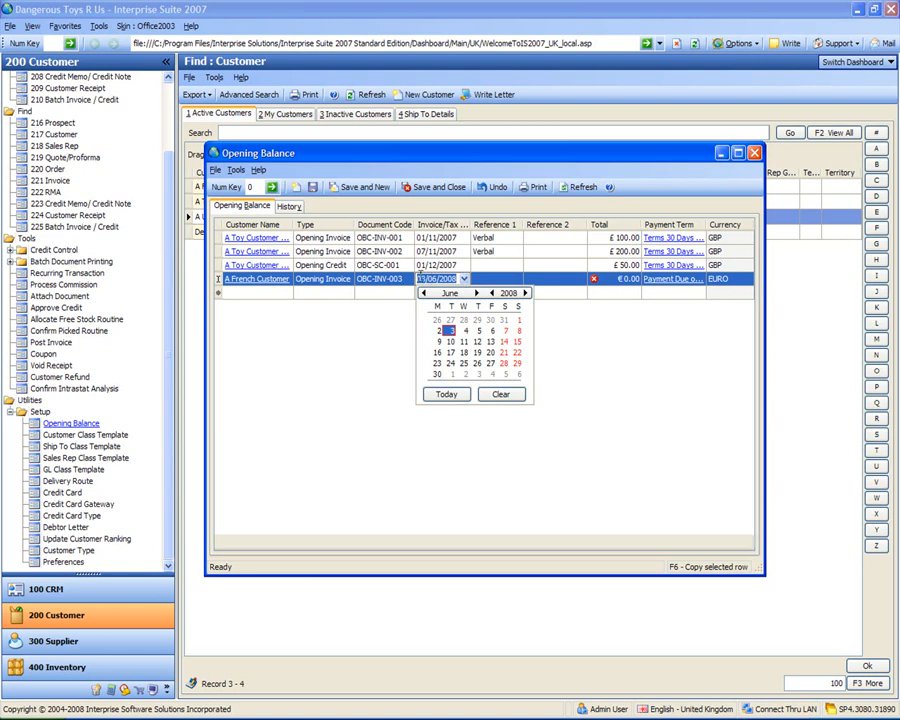
click(424, 293)
click(424, 293)
click(424, 293)
click(424, 293)
click(424, 293)
click(424, 293)
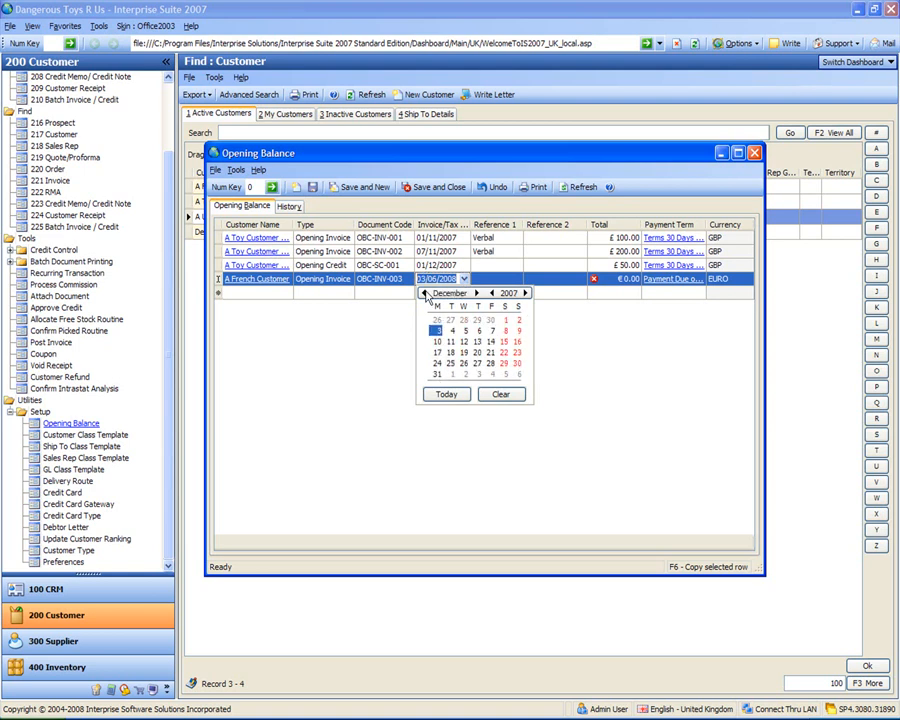
click(490, 343)
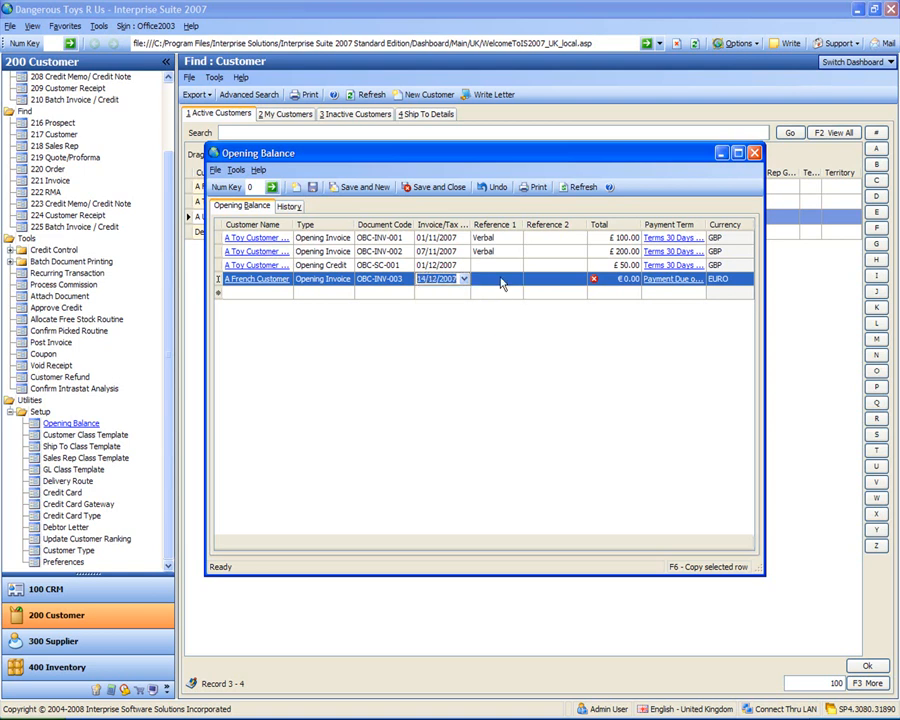
Step: Set the first reference of A French Customer's opening invoice to 123 and its total to 1000, leaving the second reference blank
click(500, 278)
text(123)
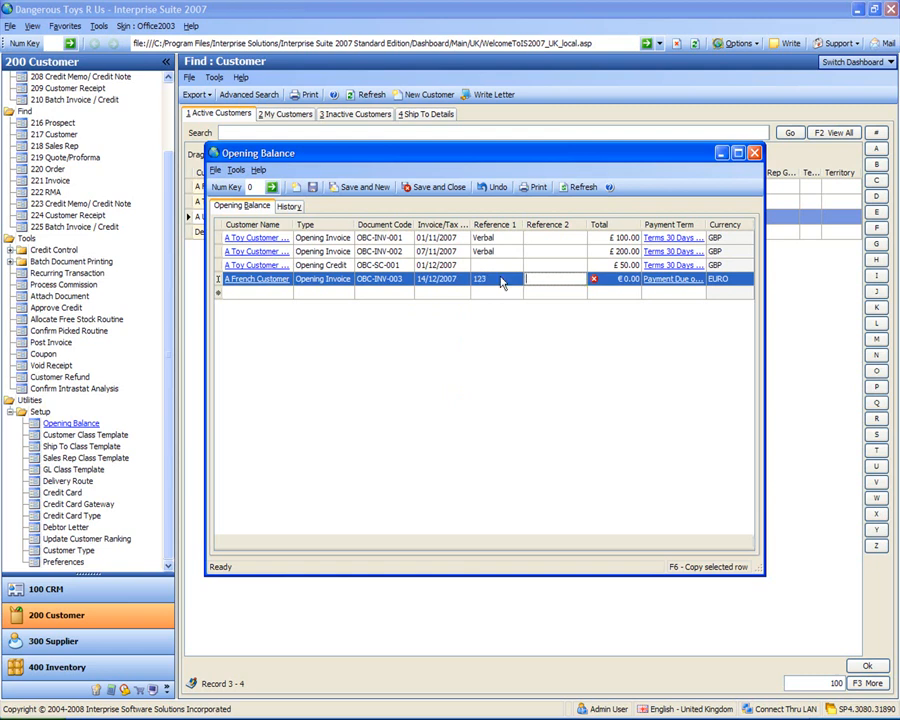
click(571, 281)
click(612, 278)
mouse_move(597, 282)
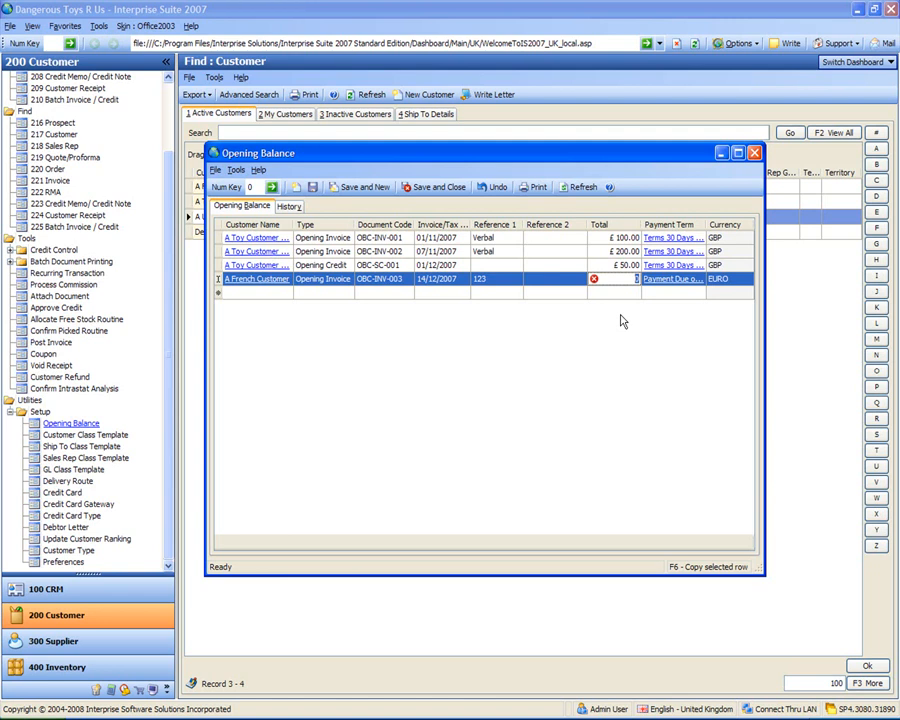
text(1000)
key(Tab)
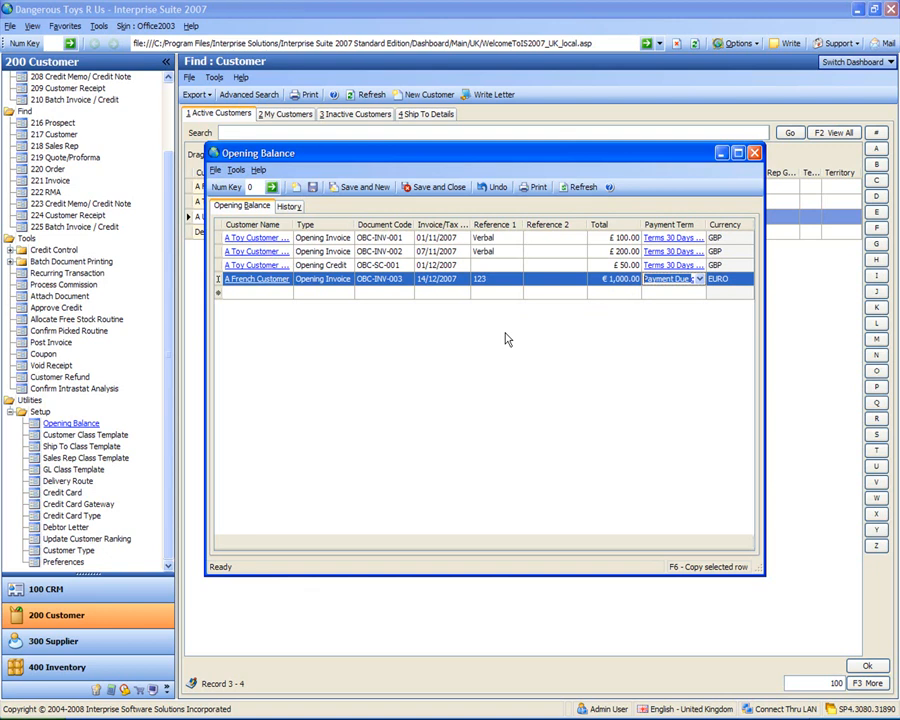
Step: Add an opening invoice entry for A US Customer Inc with the document code INV-004
click(282, 291)
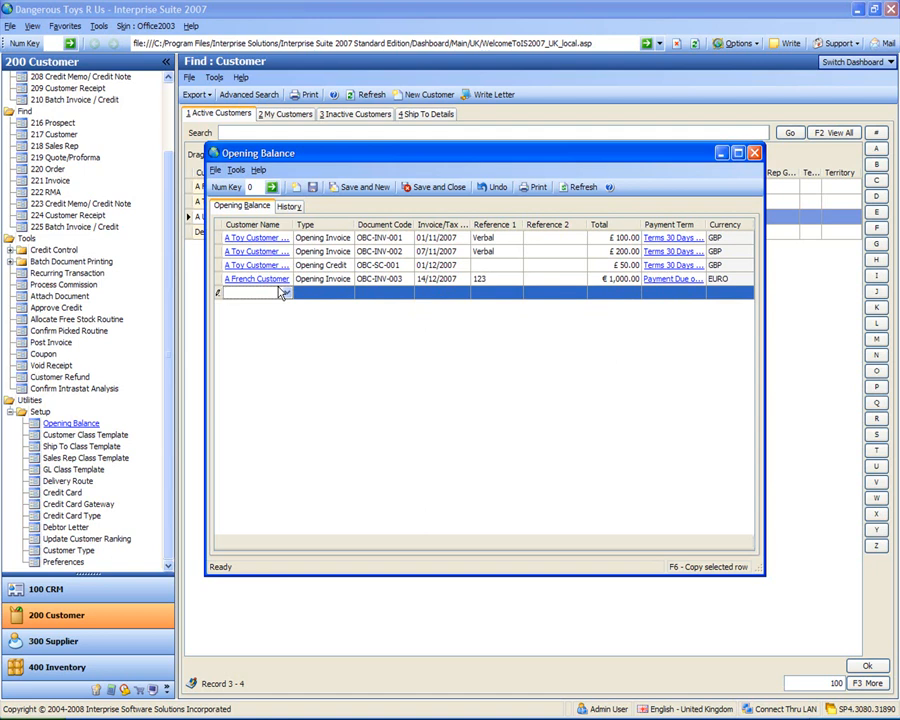
click(286, 293)
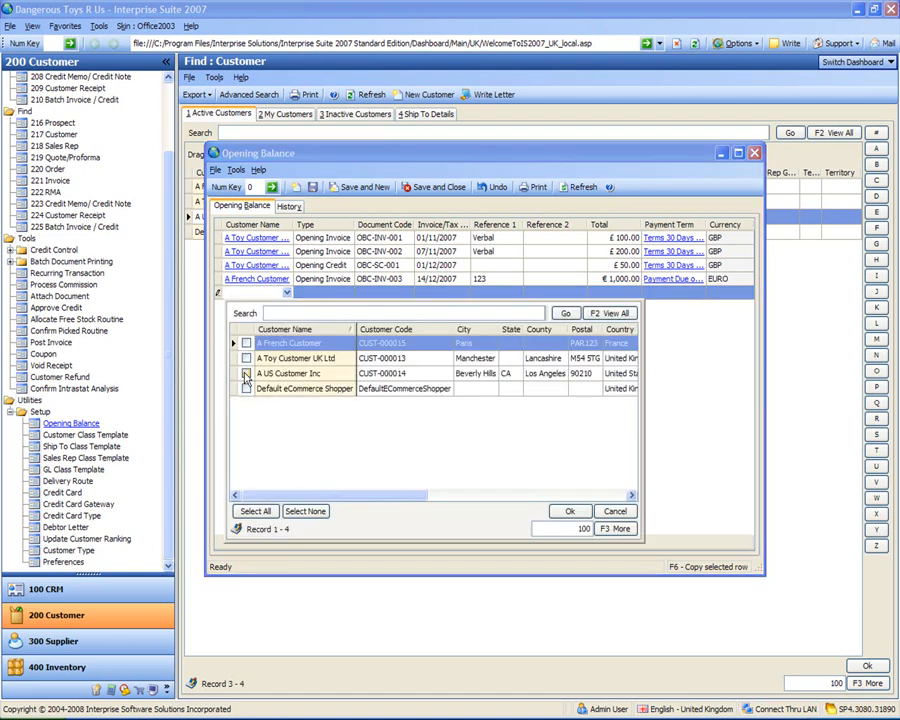
click(287, 376)
double_click(286, 377)
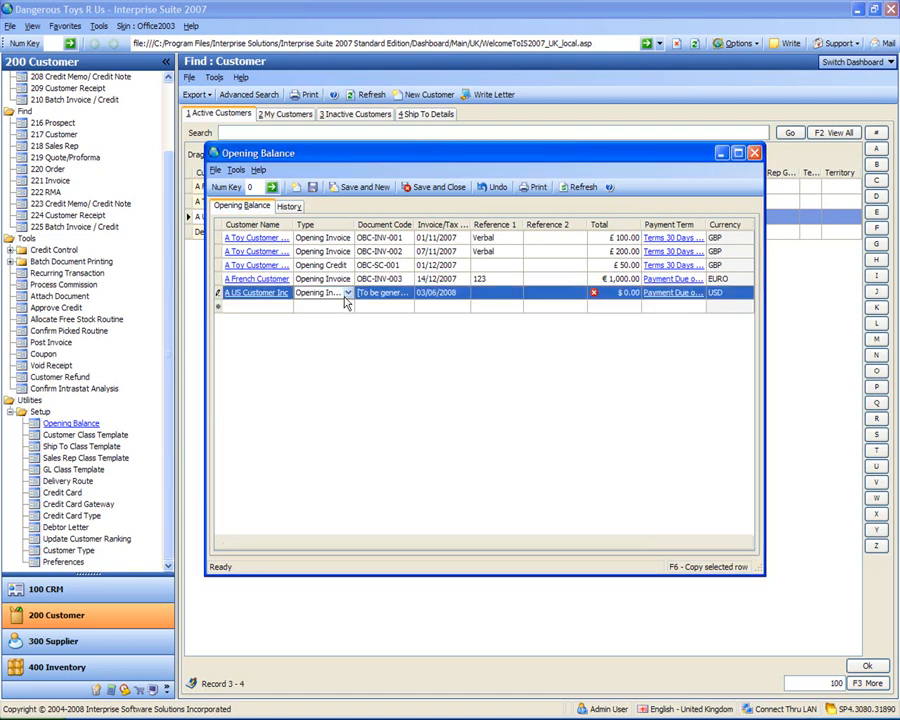
click(384, 293)
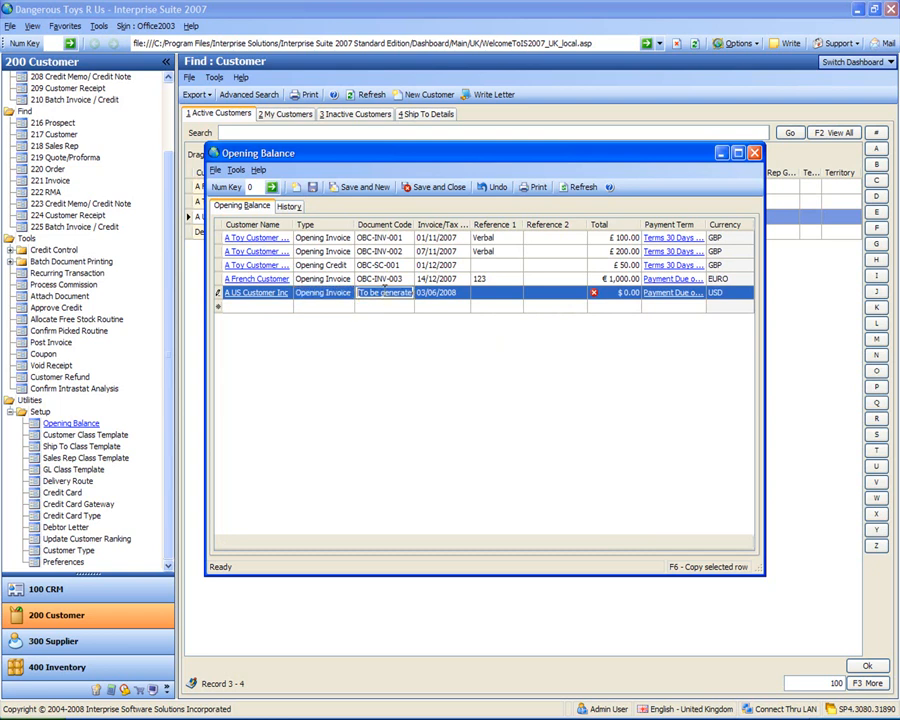
text(INV-004)
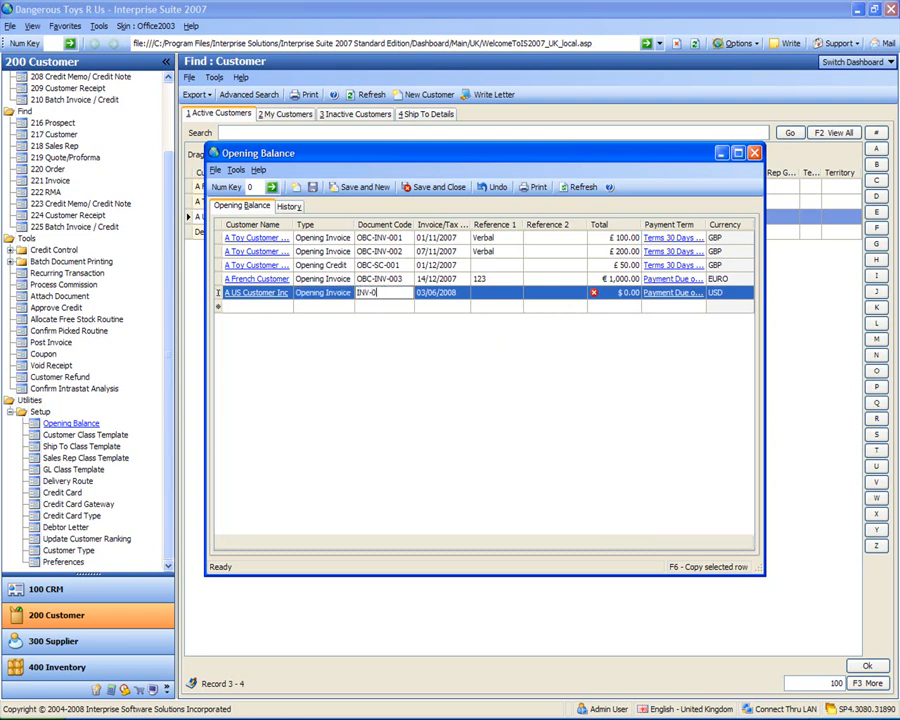
key(Tab)
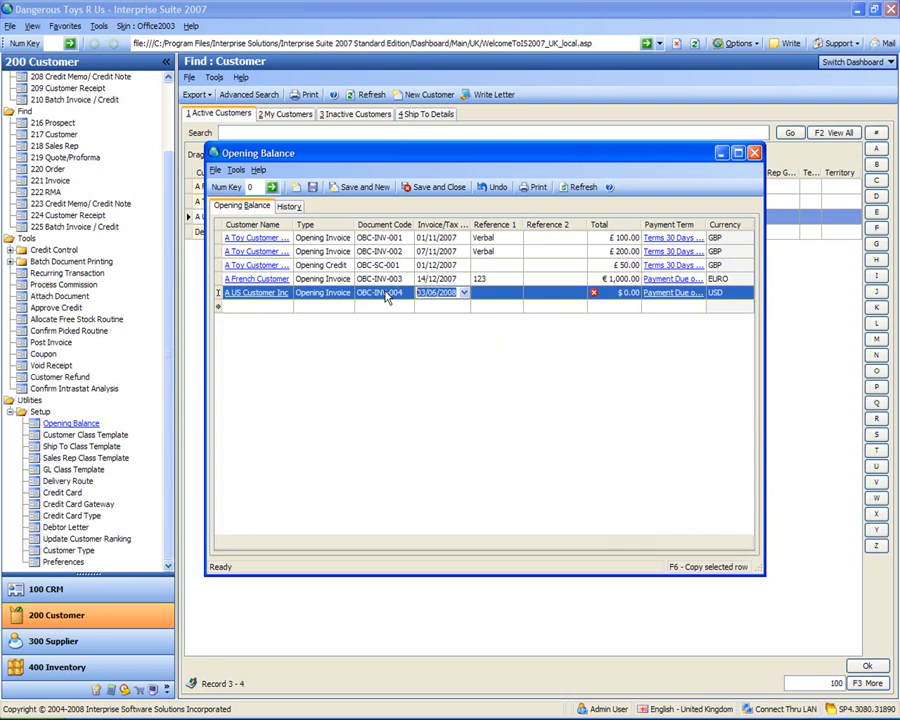
Step: Set the invoice date of A US Customer Inc's opening invoice to 01/12/2007
click(463, 293)
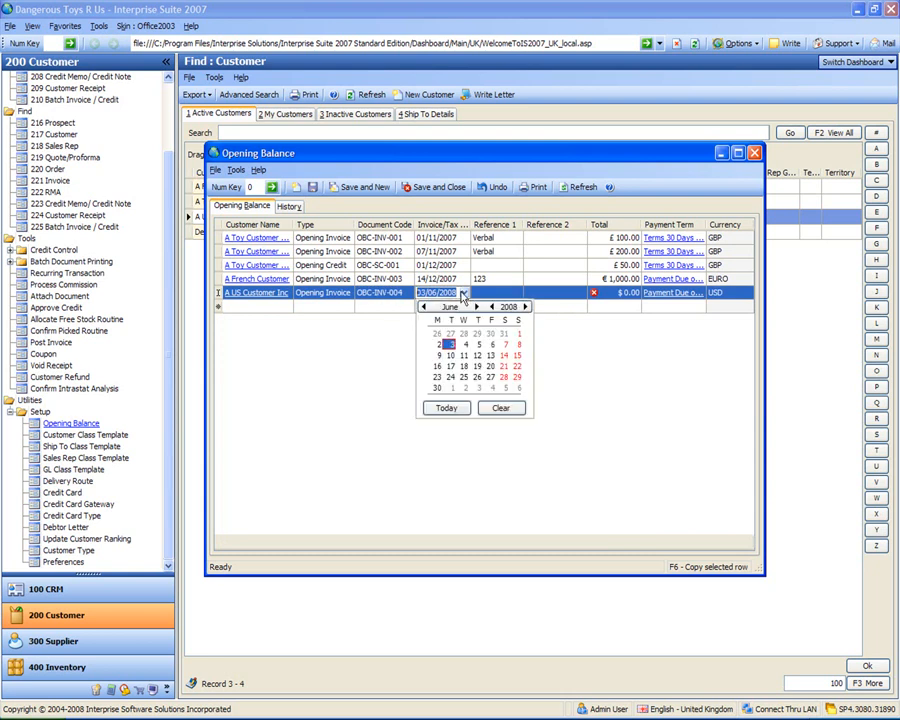
click(423, 307)
click(423, 307)
click(423, 307)
click(423, 307)
click(423, 307)
click(423, 307)
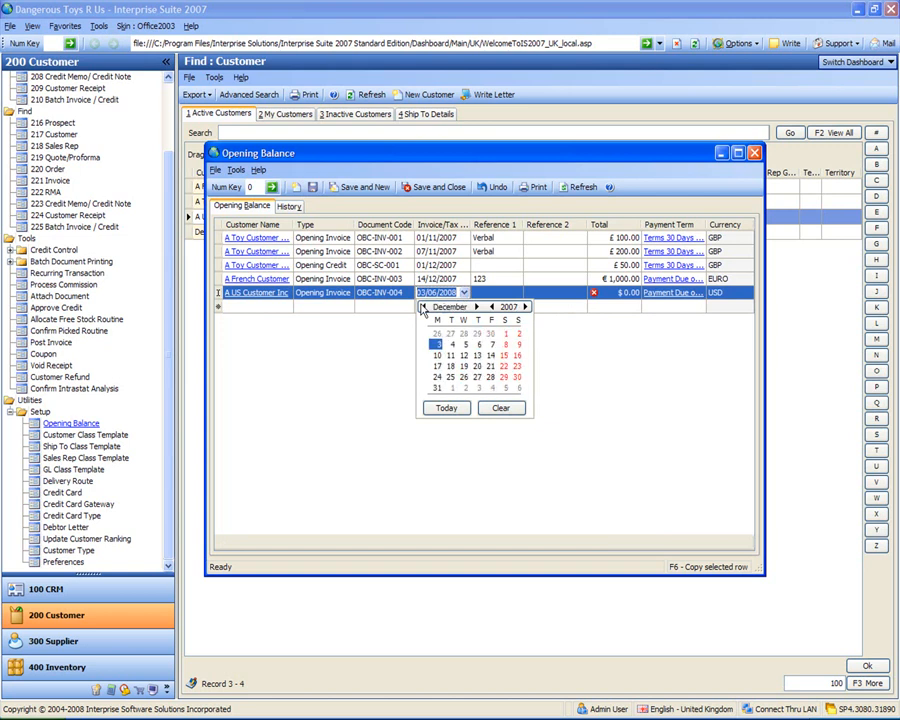
click(505, 333)
Step: Set the first reference of A US Customer Inc's opening invoice to 234 and its total to 2,000
click(491, 292)
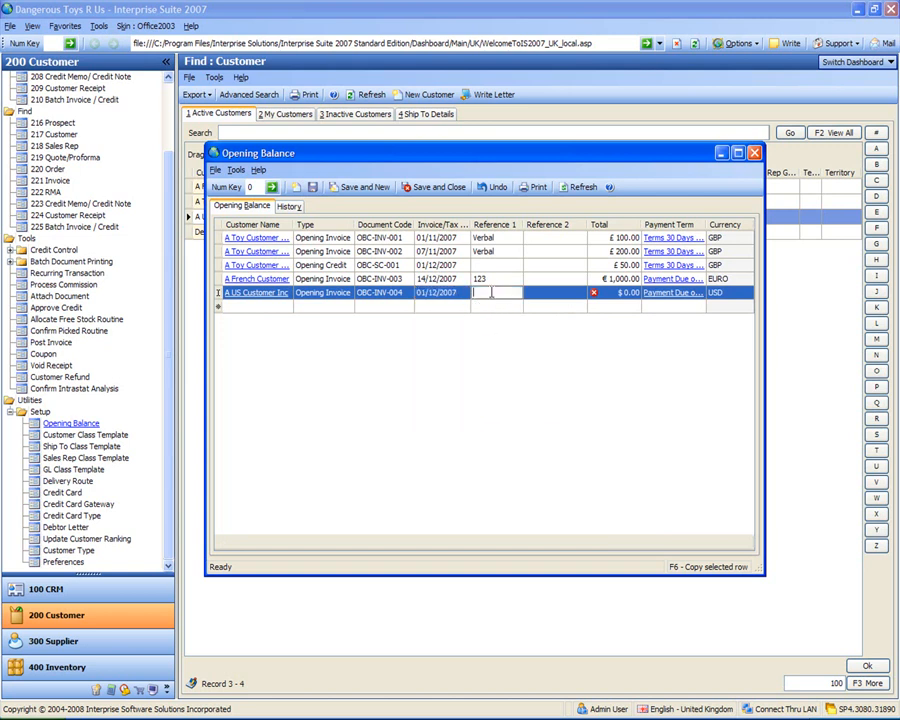
text(234)
key(Tab)
key(Tab)
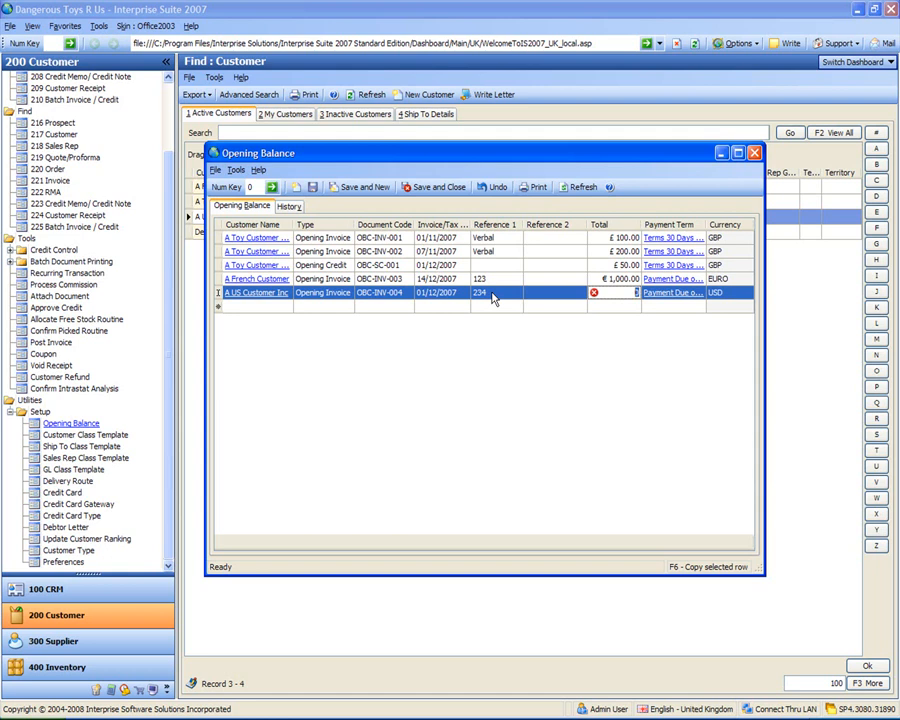
text(2,000)
key(Tab)
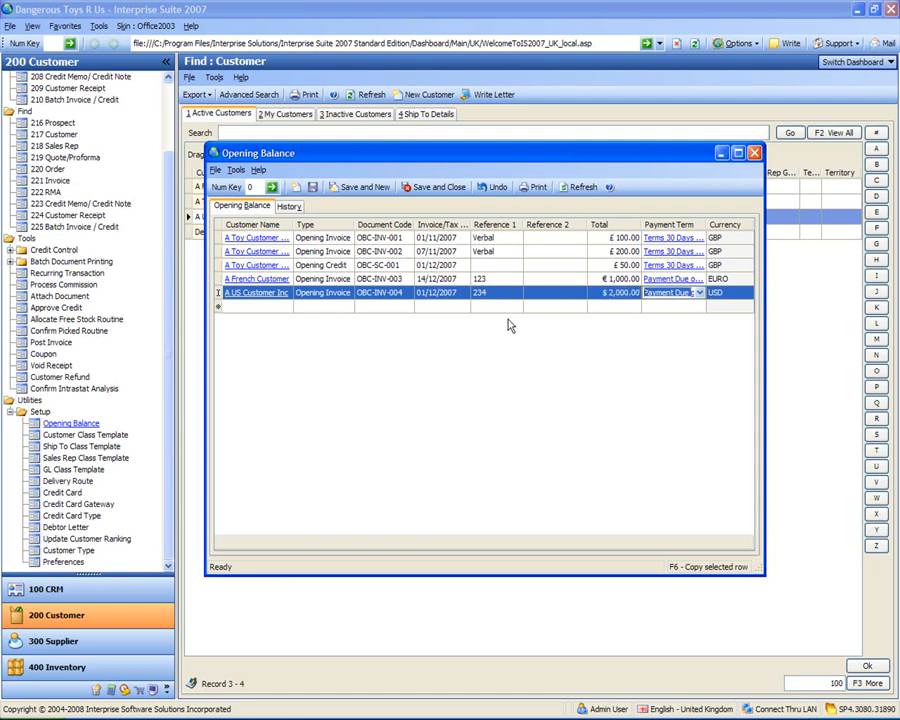
Step: Save the opening balance entries and review them in the history before closing the Opening Balance window
click(506, 340)
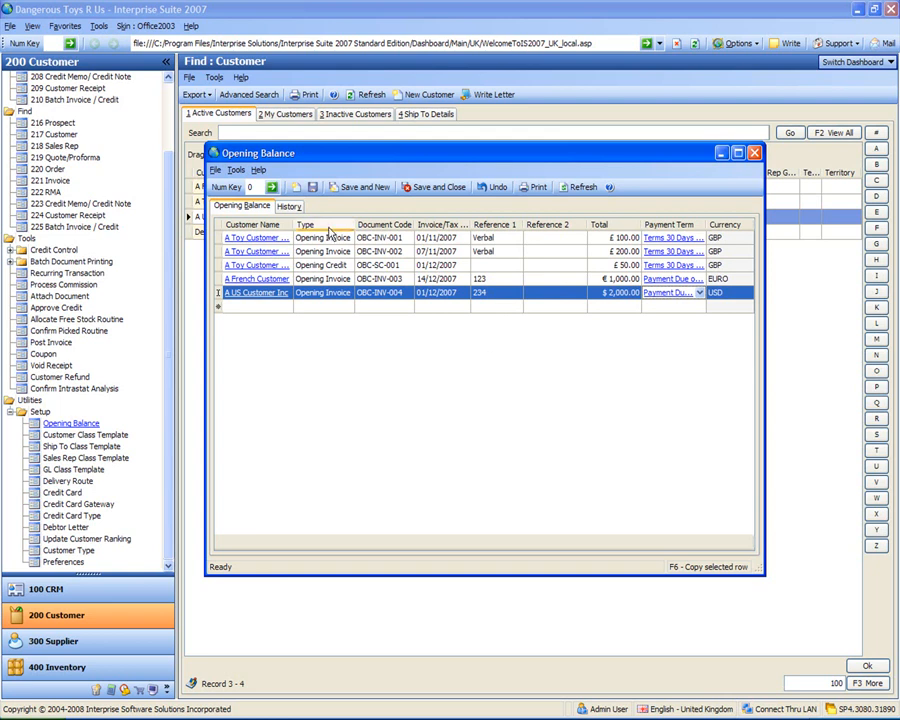
click(314, 188)
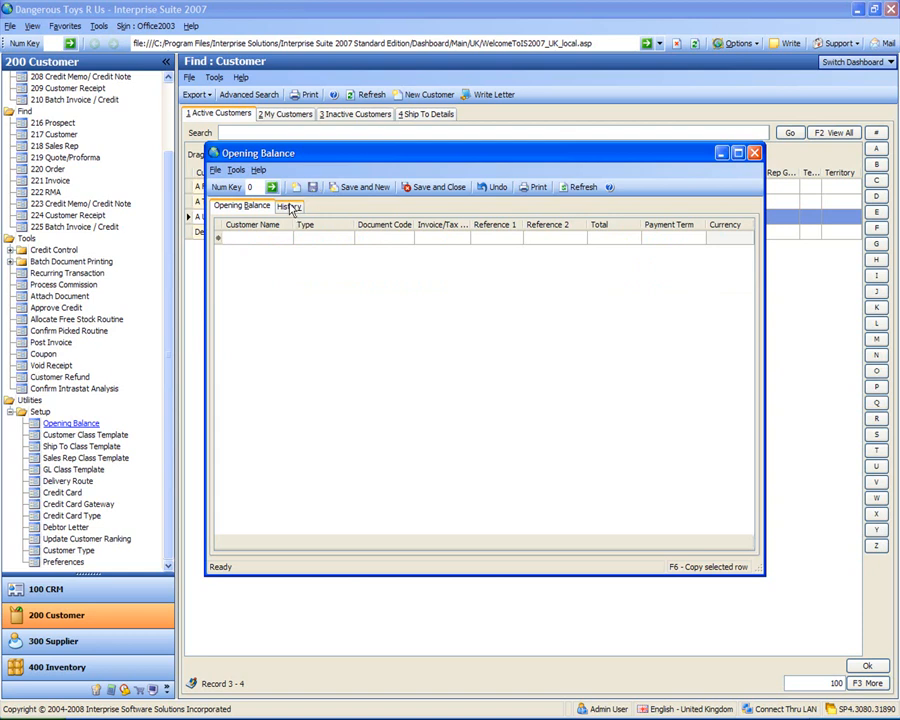
click(289, 207)
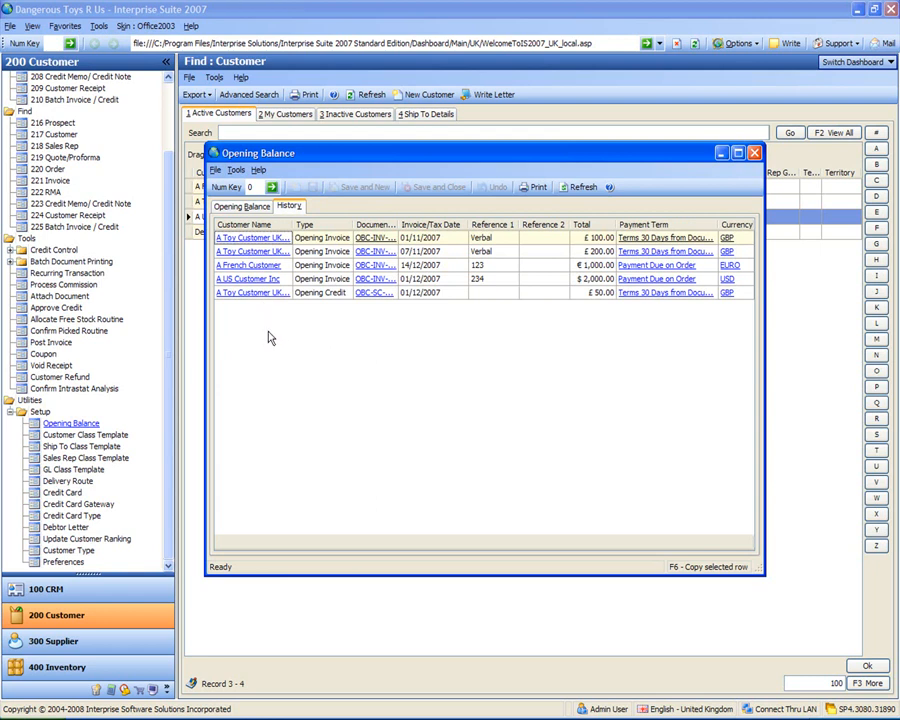
click(241, 208)
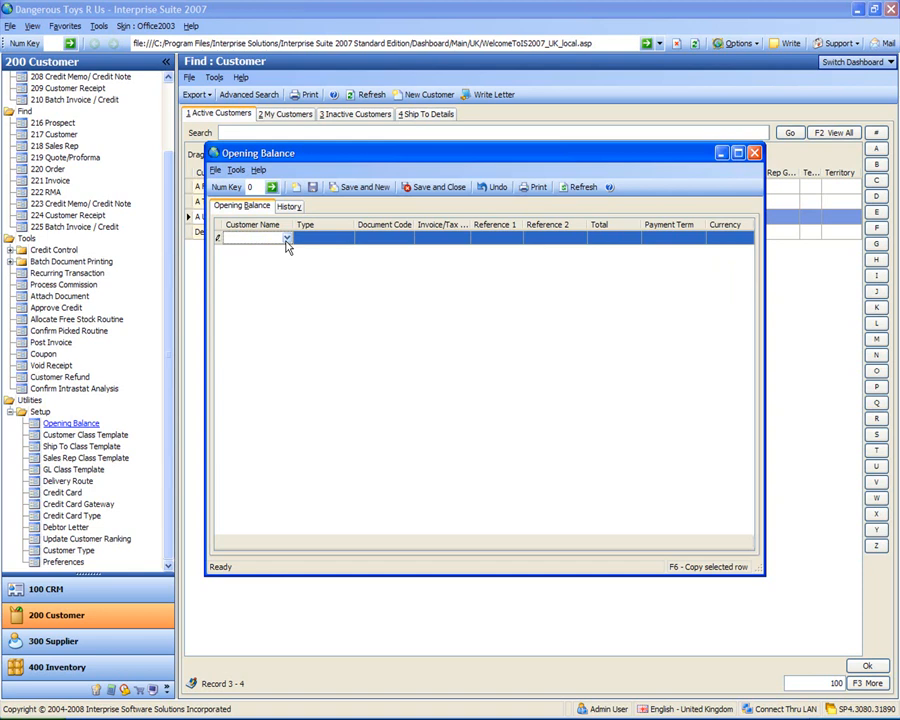
click(437, 188)
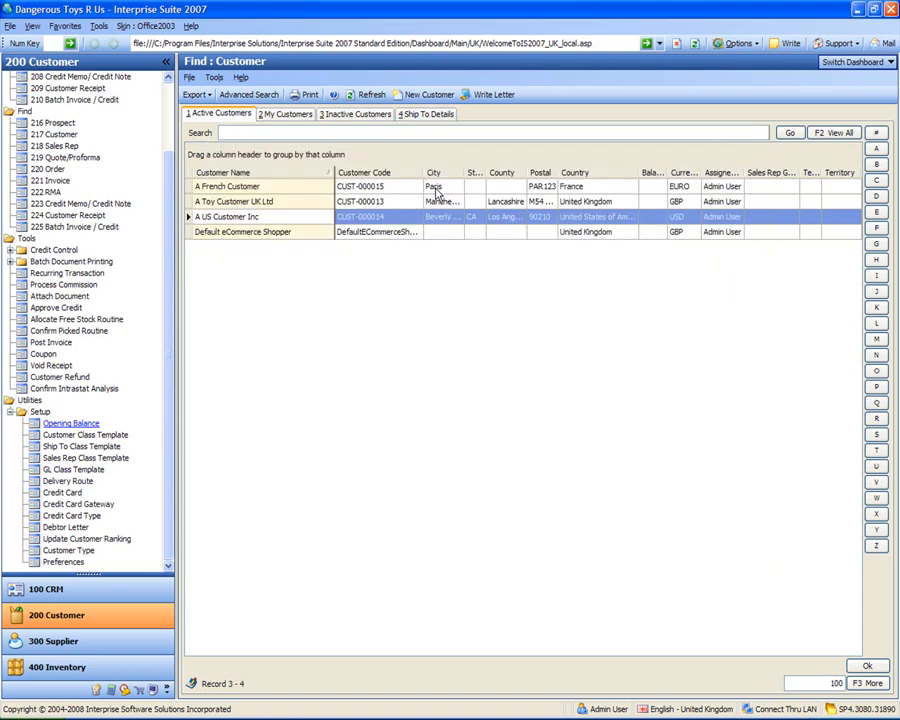
Step: Start the Import Wizard from System Manager and choose Customer as the table source
click(153, 691)
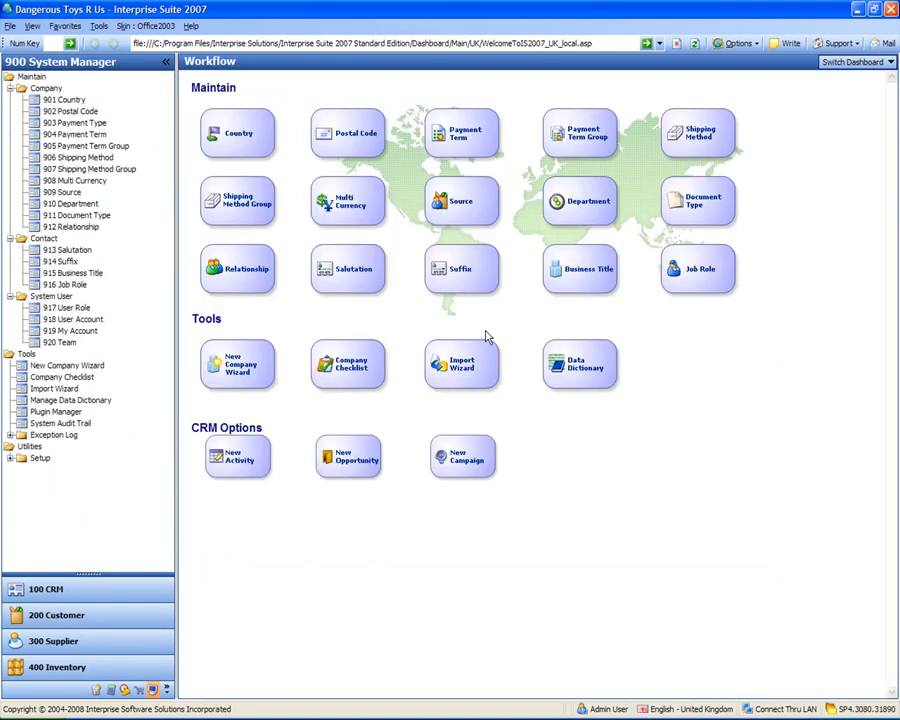
click(461, 367)
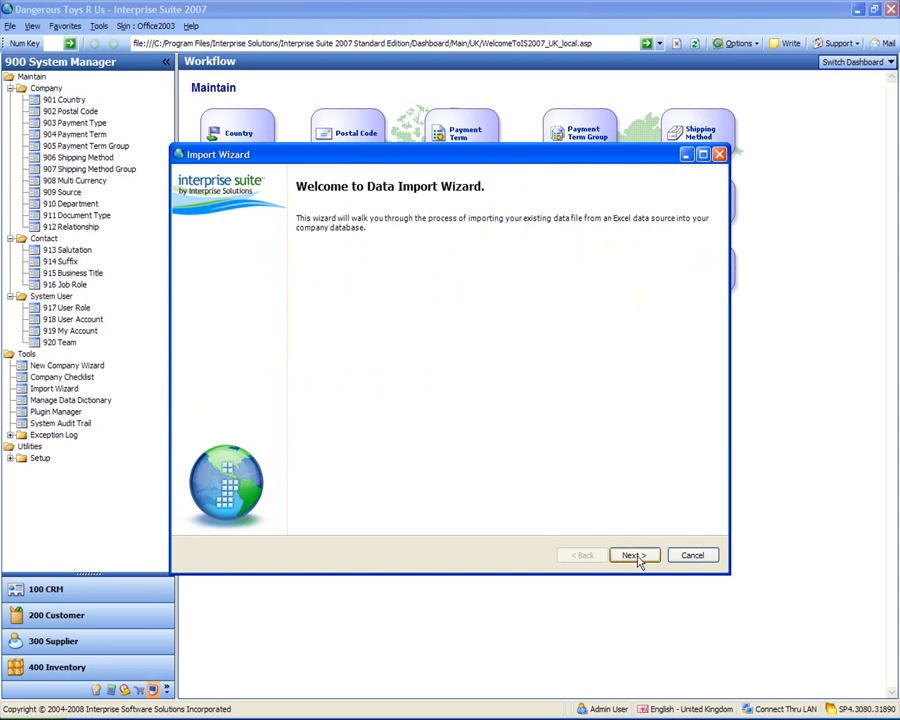
click(636, 557)
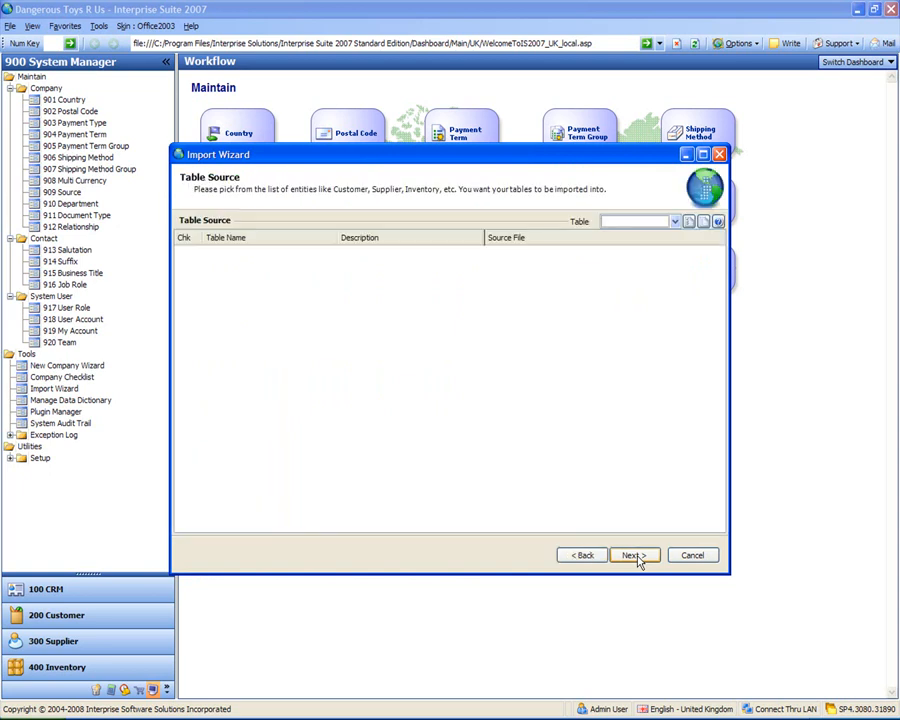
click(675, 222)
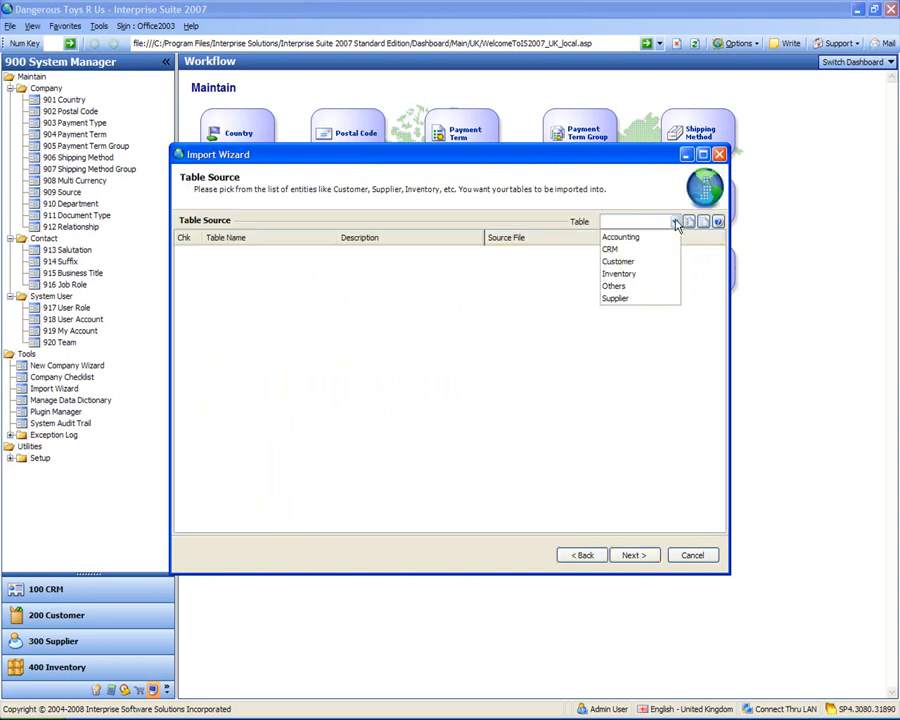
click(628, 265)
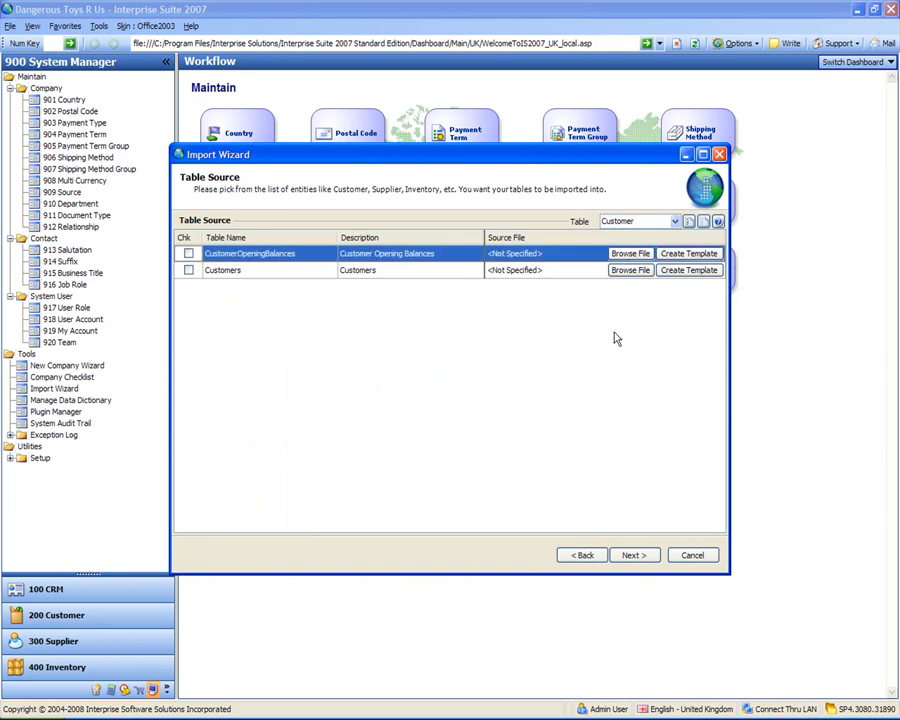
Step: Browse for the Customers table's source file and select Customers Import (with OB).xls
click(630, 270)
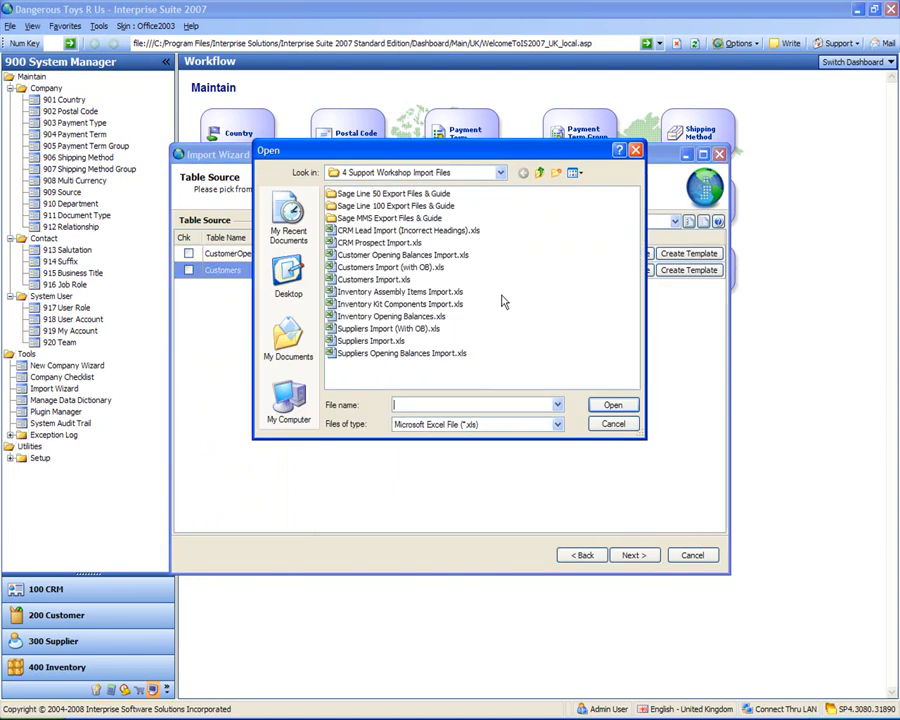
click(370, 256)
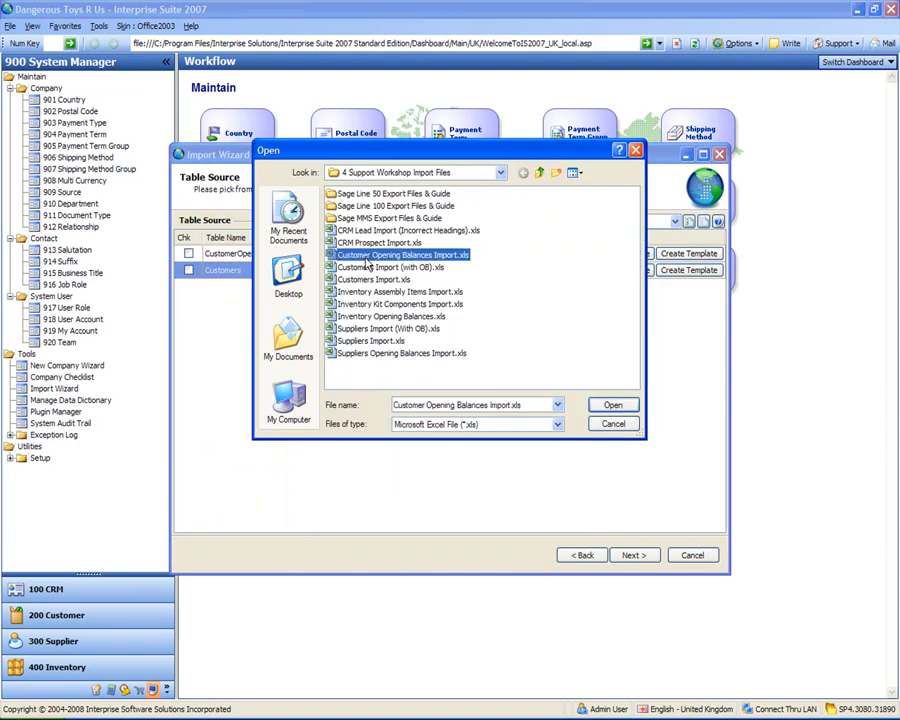
click(369, 268)
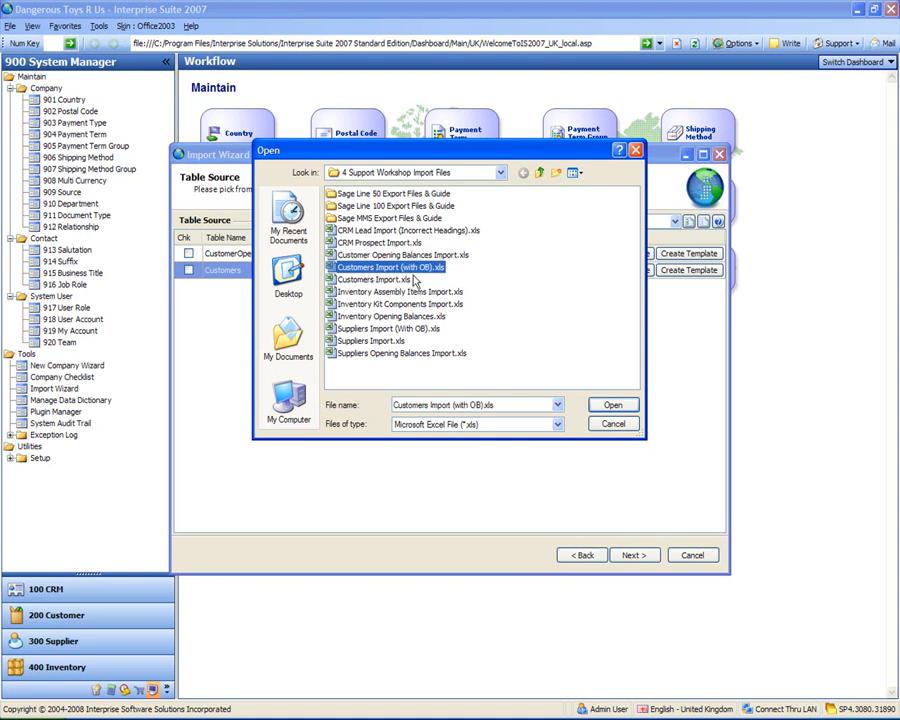
click(364, 281)
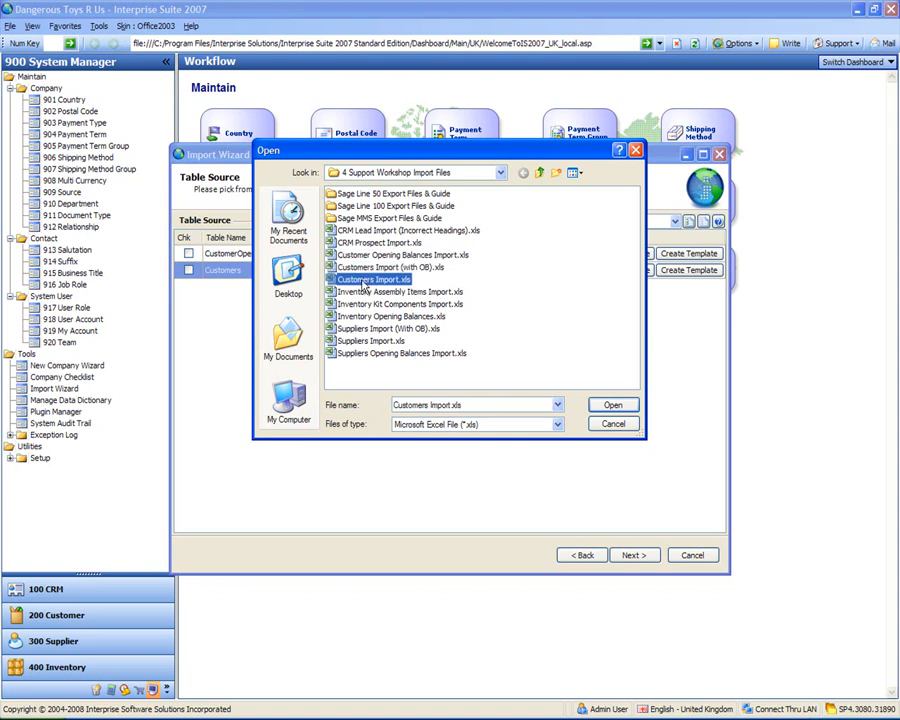
key(Up)
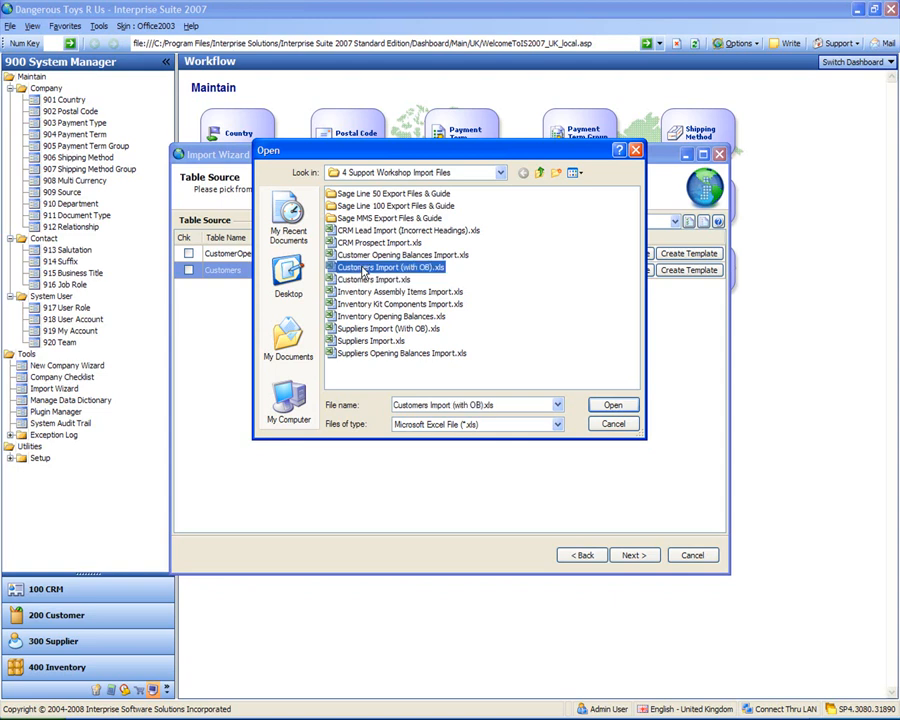
key(Down)
key(Up)
key(Down)
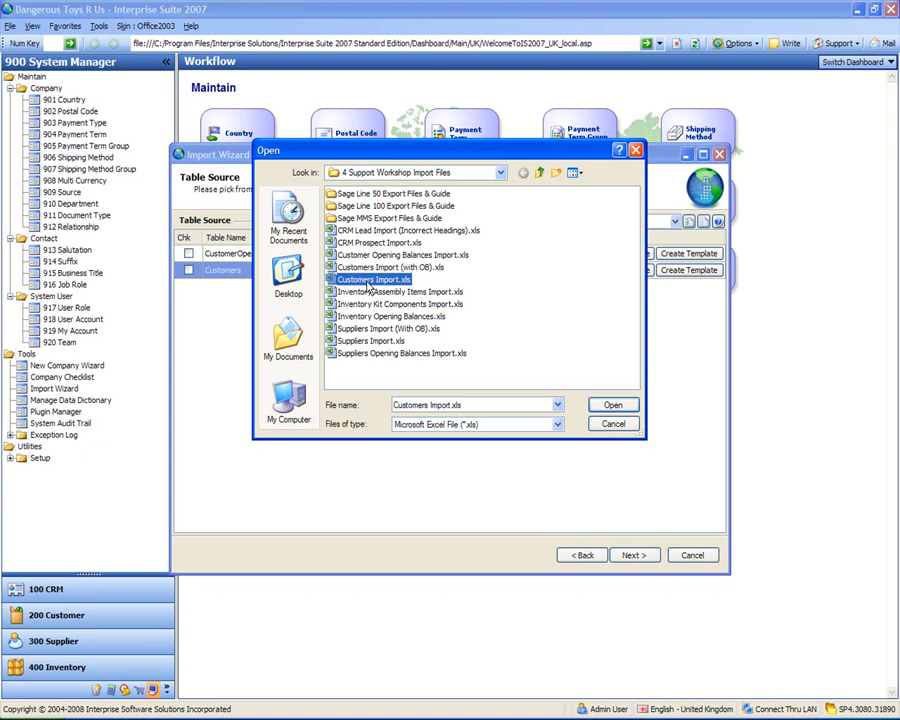
click(427, 270)
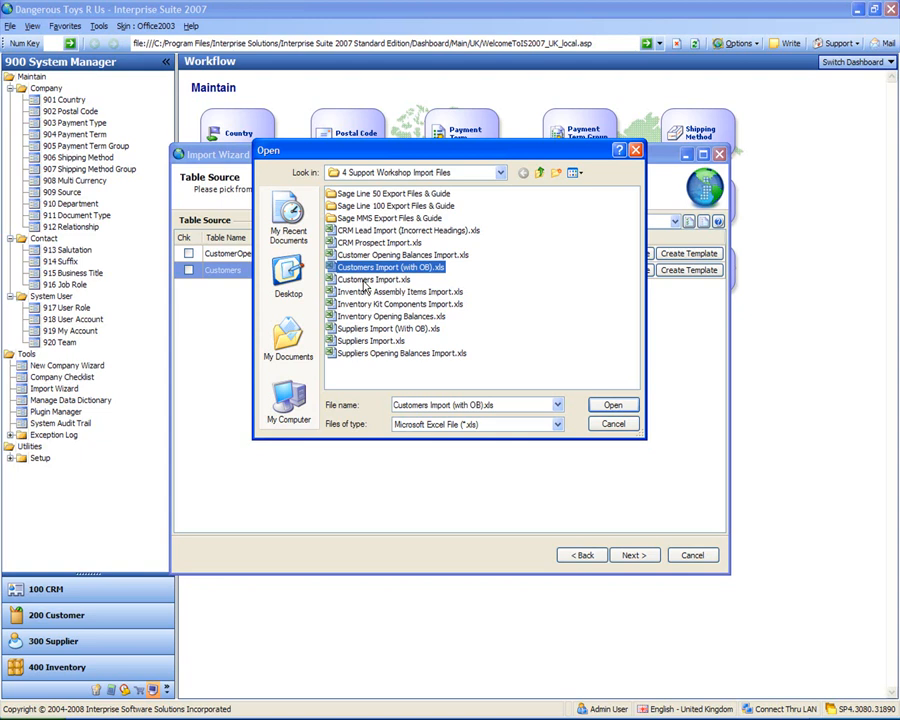
Step: Set Customers Import.xls as the Customers table's source file and run the import
click(371, 256)
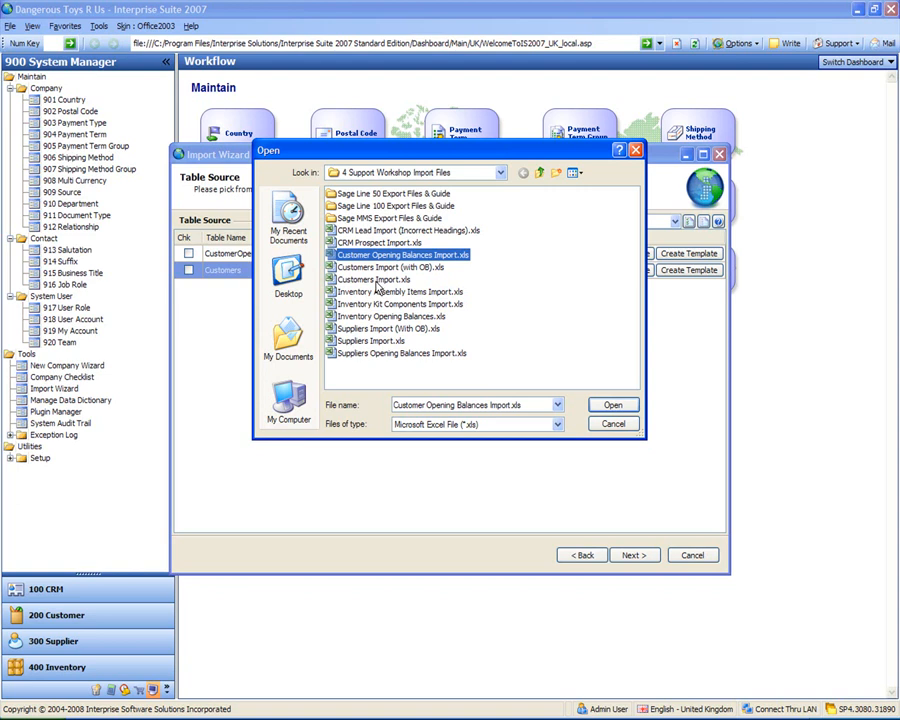
click(378, 283)
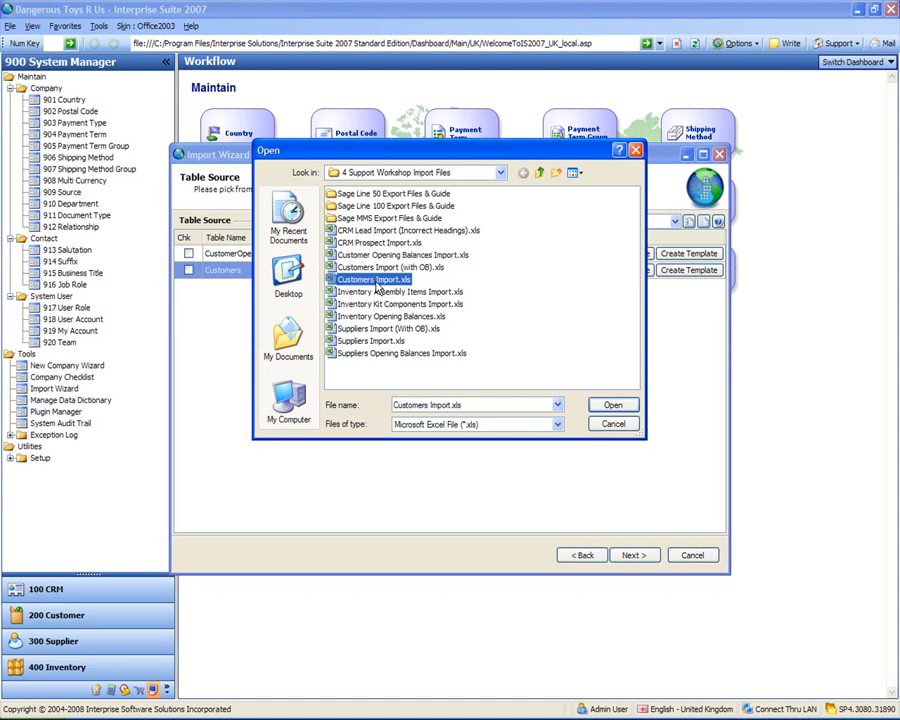
double_click(378, 285)
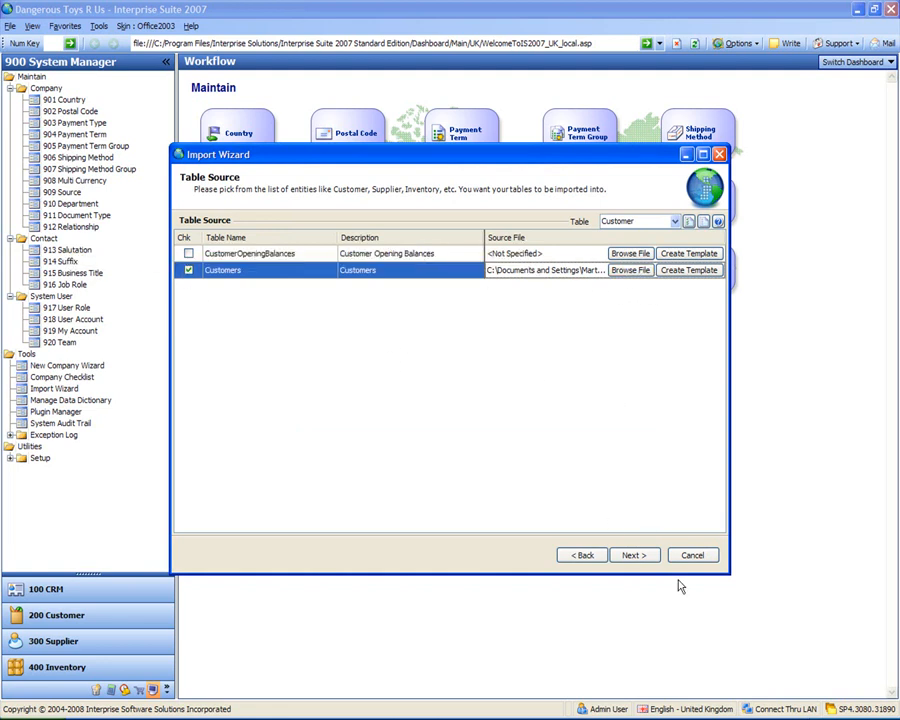
click(633, 558)
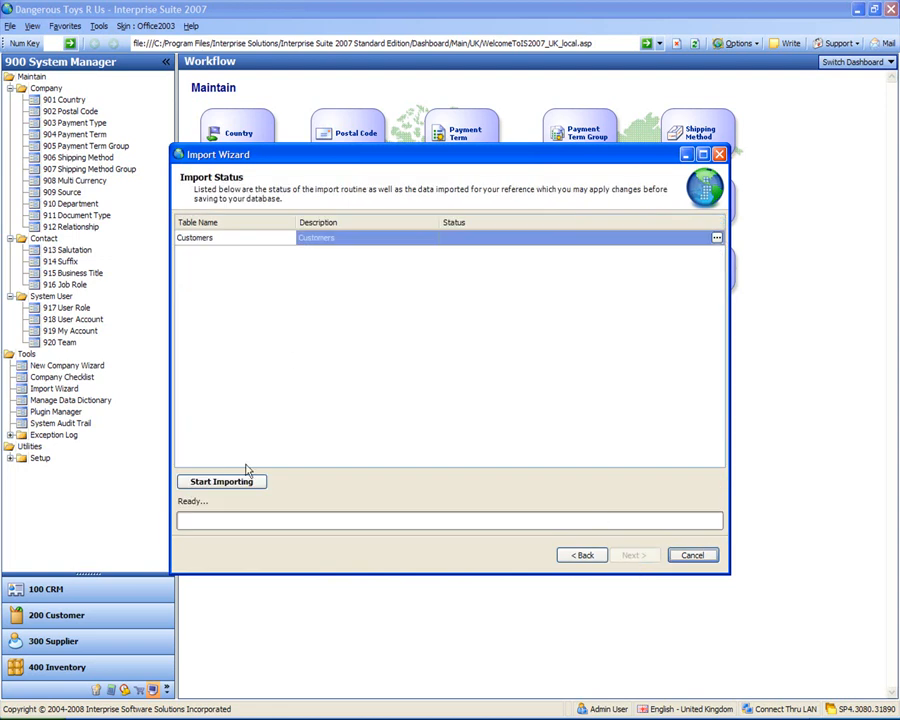
click(222, 484)
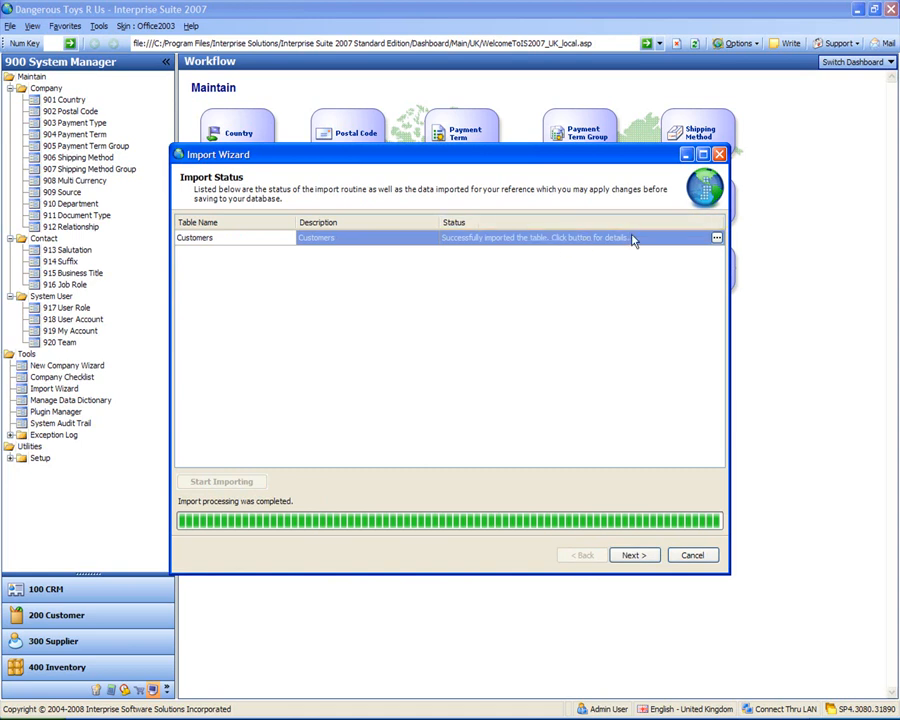
Step: Open the import details of the Customers table, close them, and finish the Import Wizard
click(715, 240)
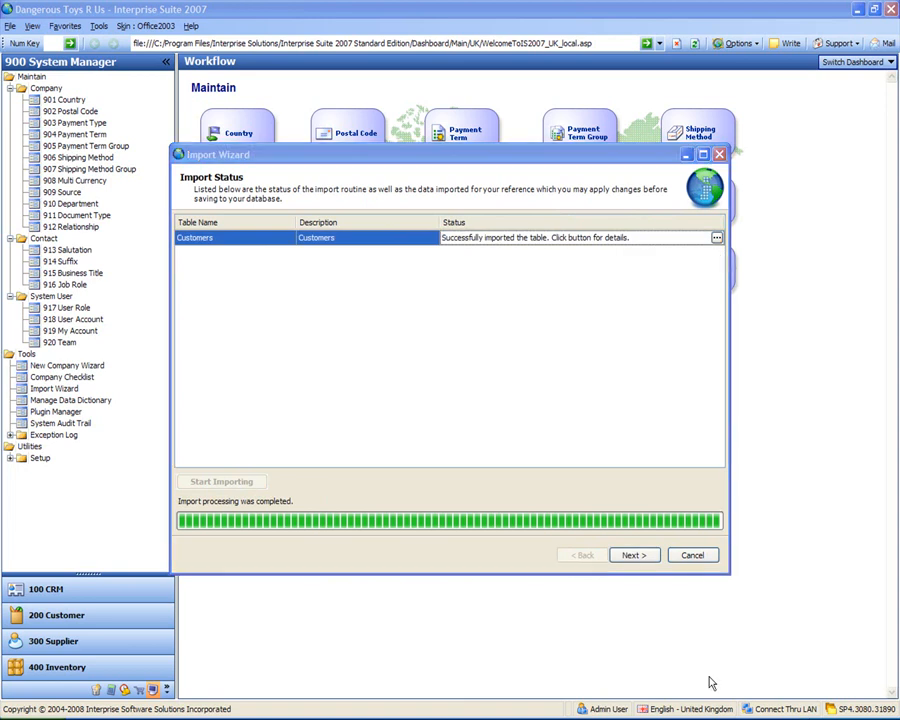
click(580, 496)
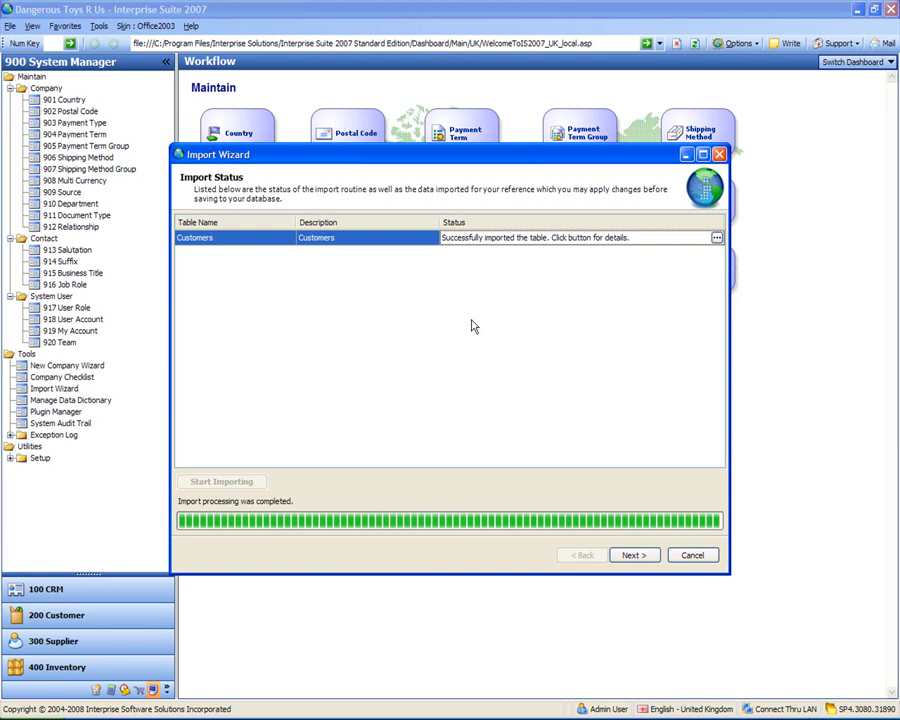
click(634, 555)
click(634, 556)
Step: Restart the Import Wizard and choose Customer as the table source
click(452, 372)
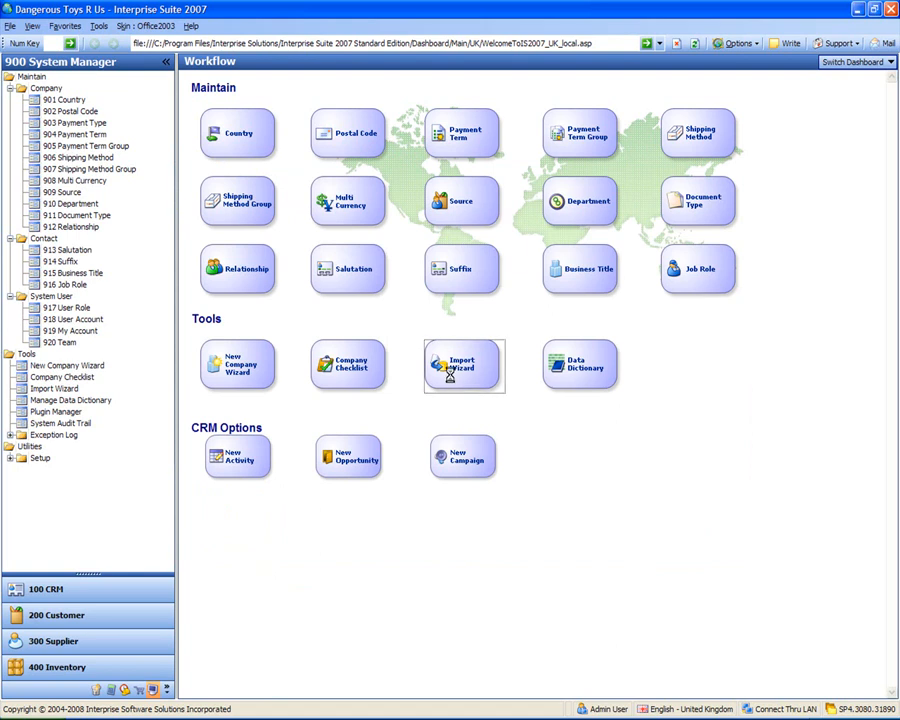
click(641, 554)
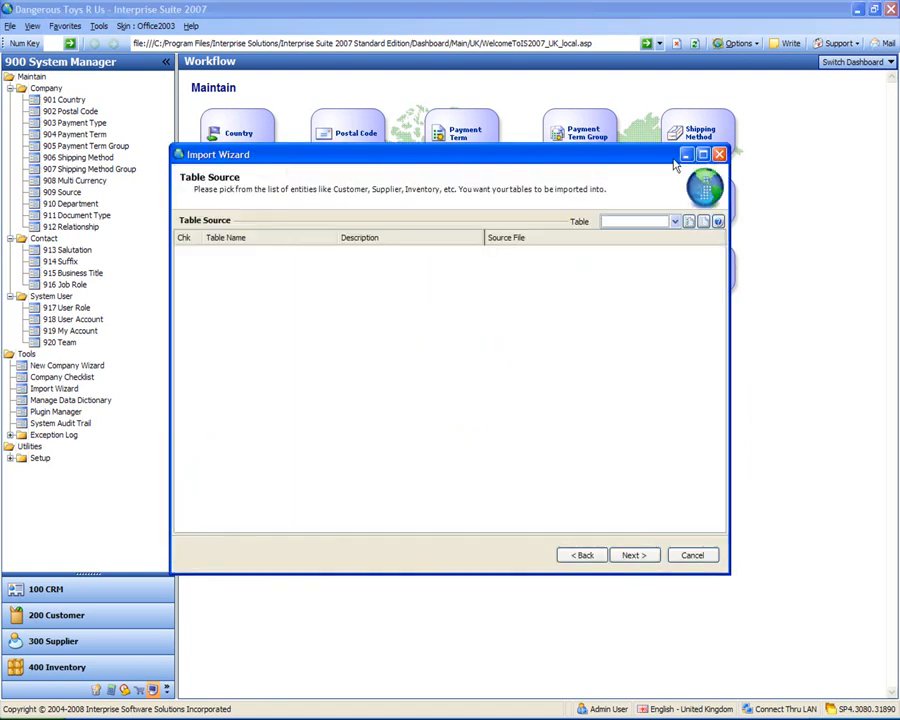
click(675, 221)
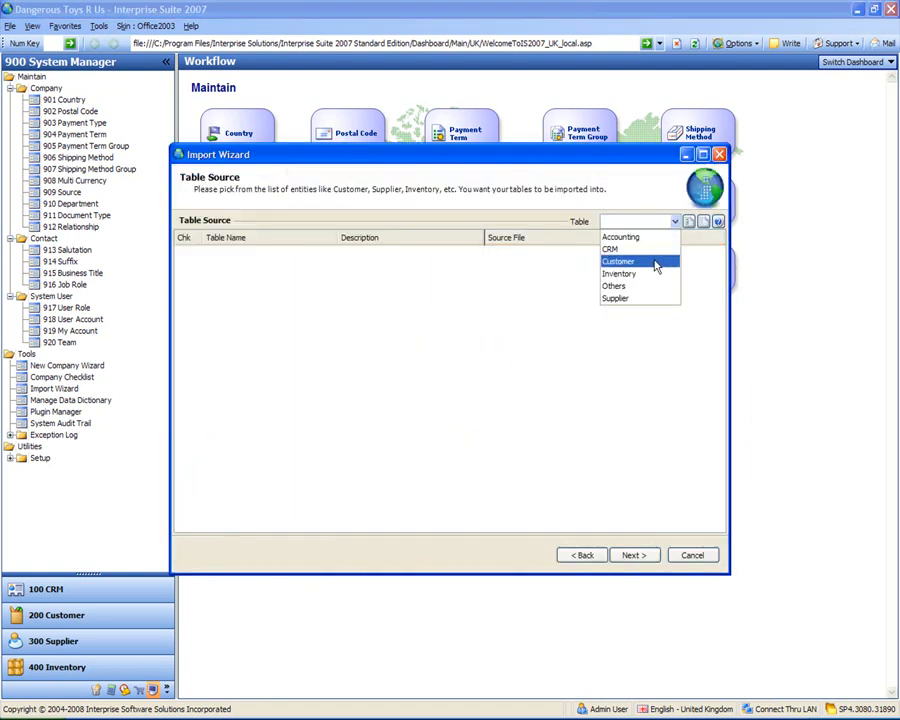
click(656, 262)
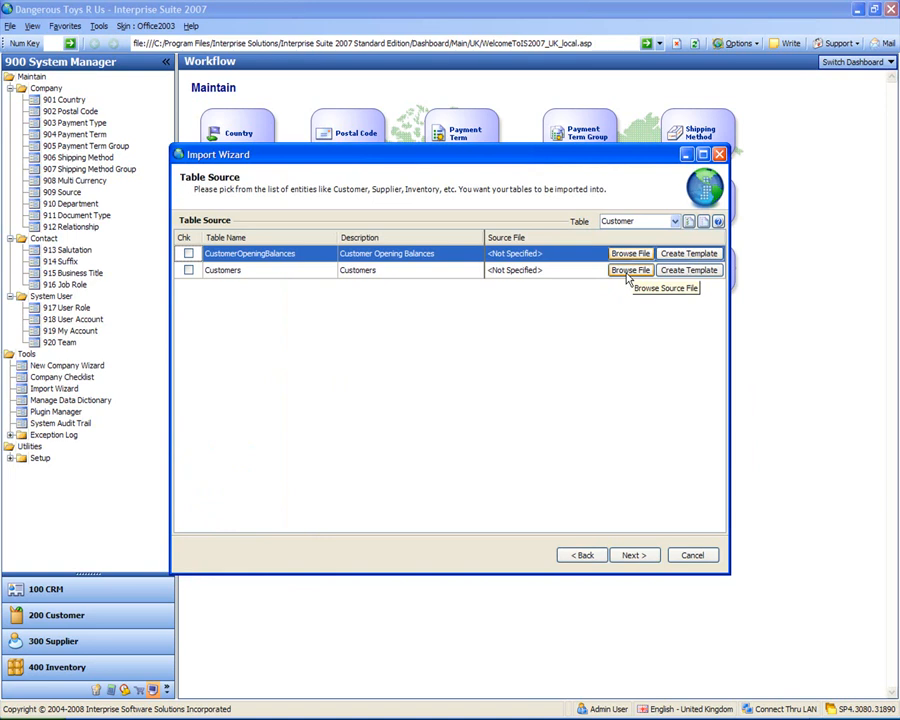
Step: Import the Customers table from Customers Import (with OB).xls and finish the wizard
click(642, 276)
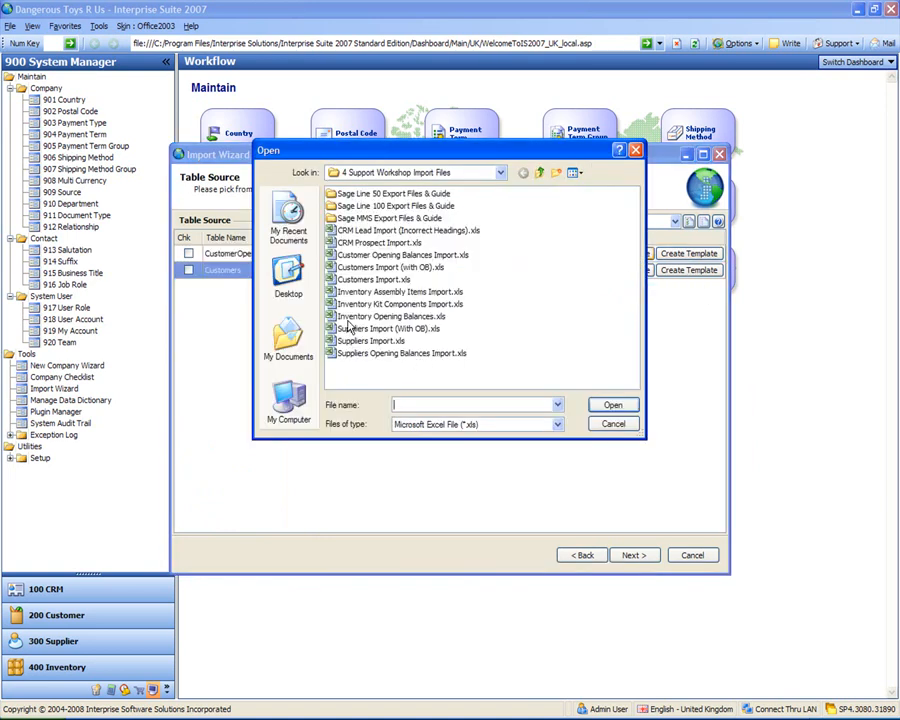
click(366, 268)
double_click(366, 268)
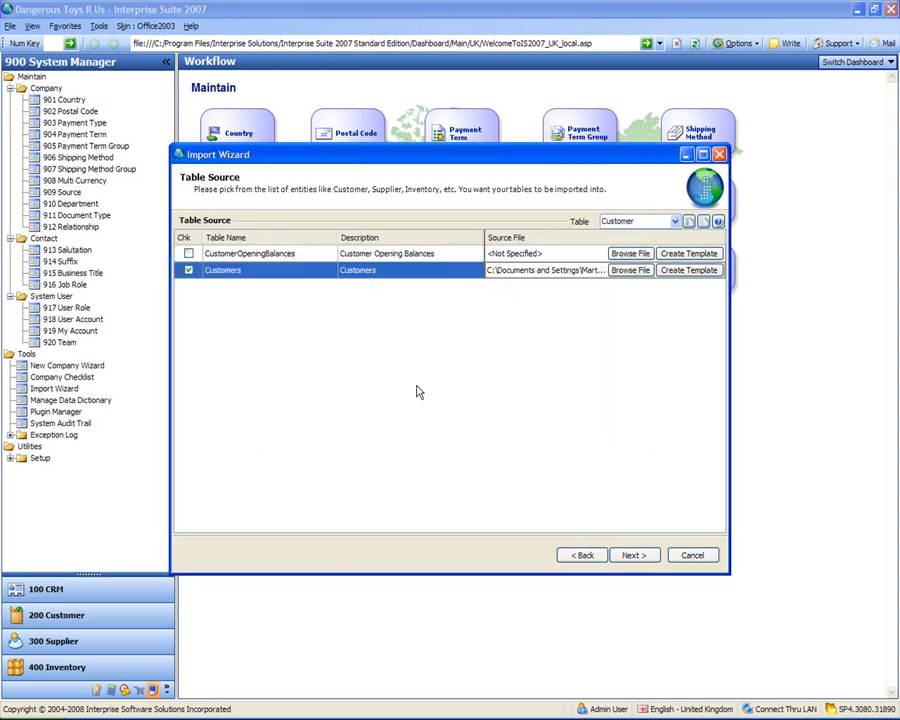
click(625, 558)
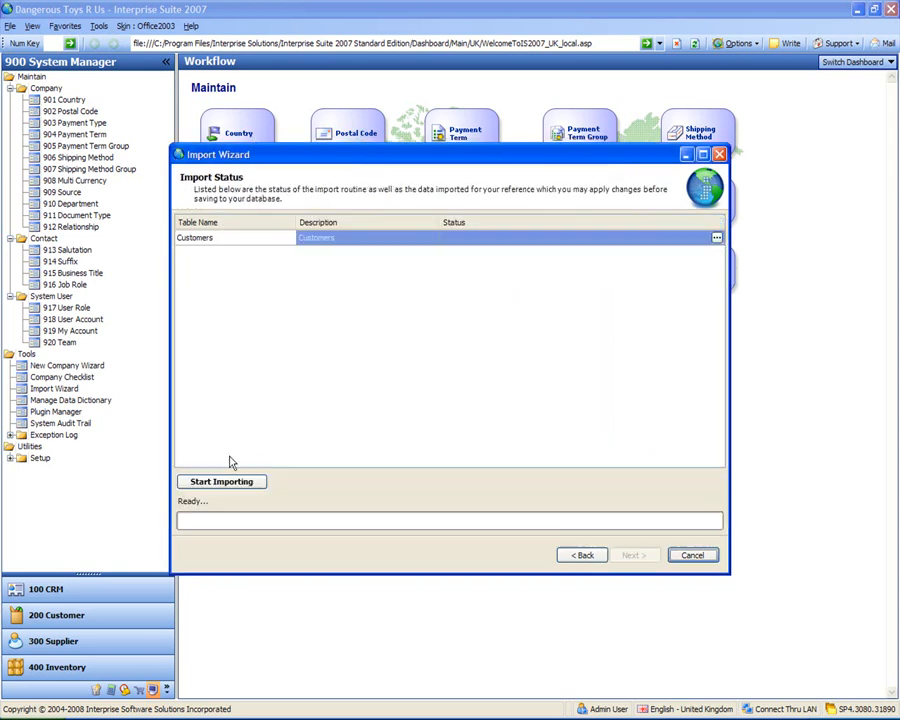
click(230, 487)
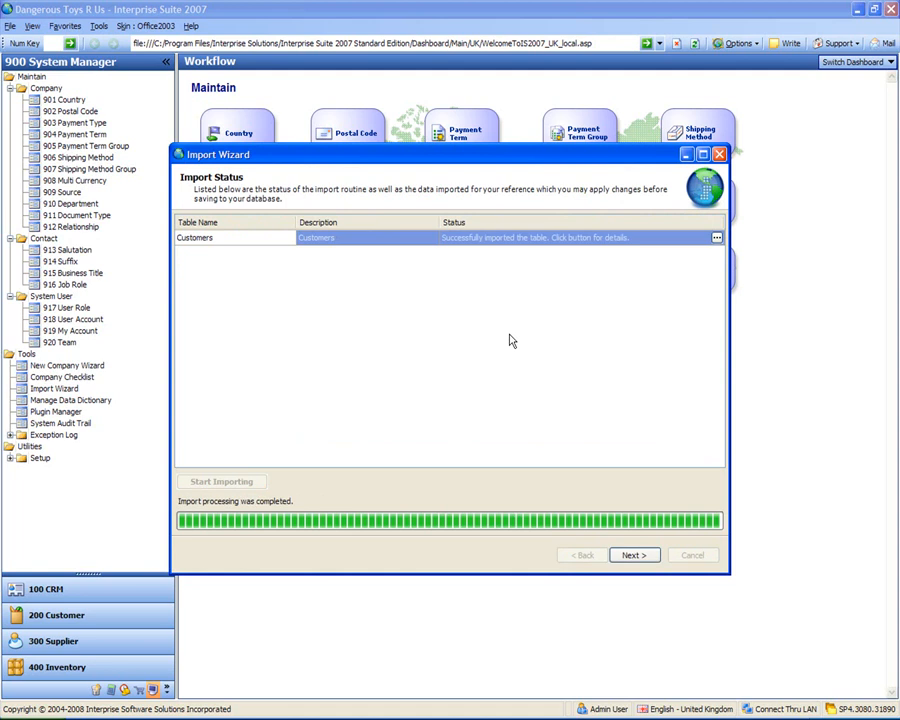
click(634, 558)
click(634, 558)
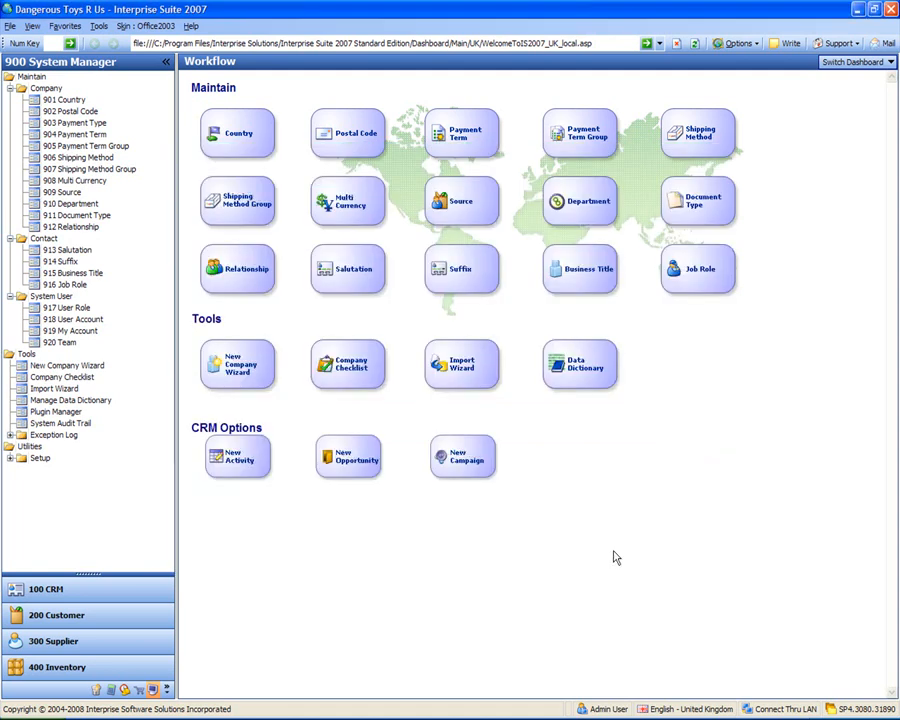
Step: Find the active customers in the Customer module and examine the imported customers and their balances
click(60, 614)
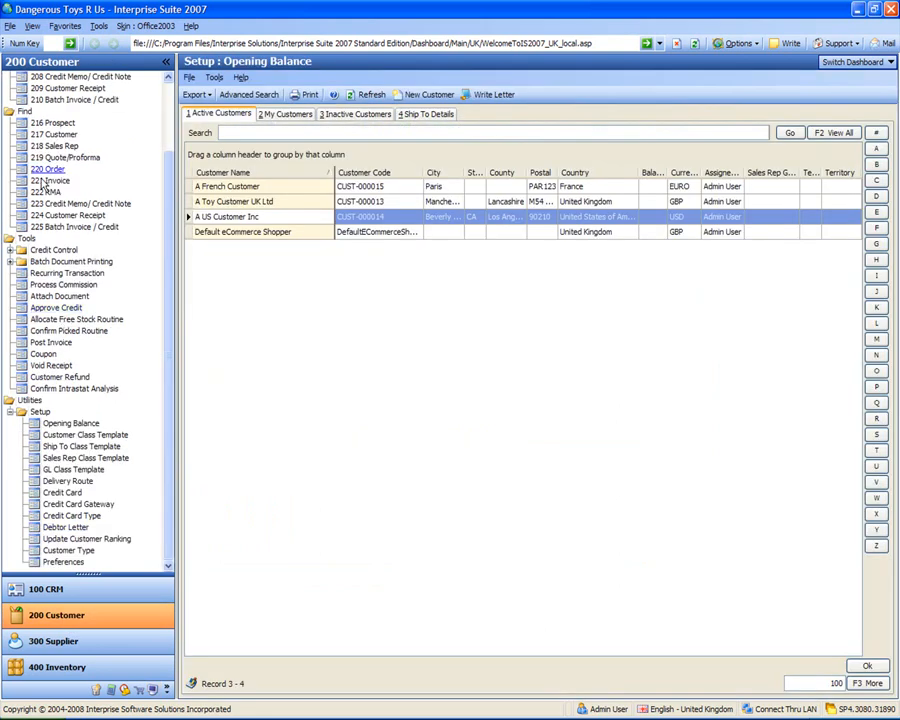
click(52, 135)
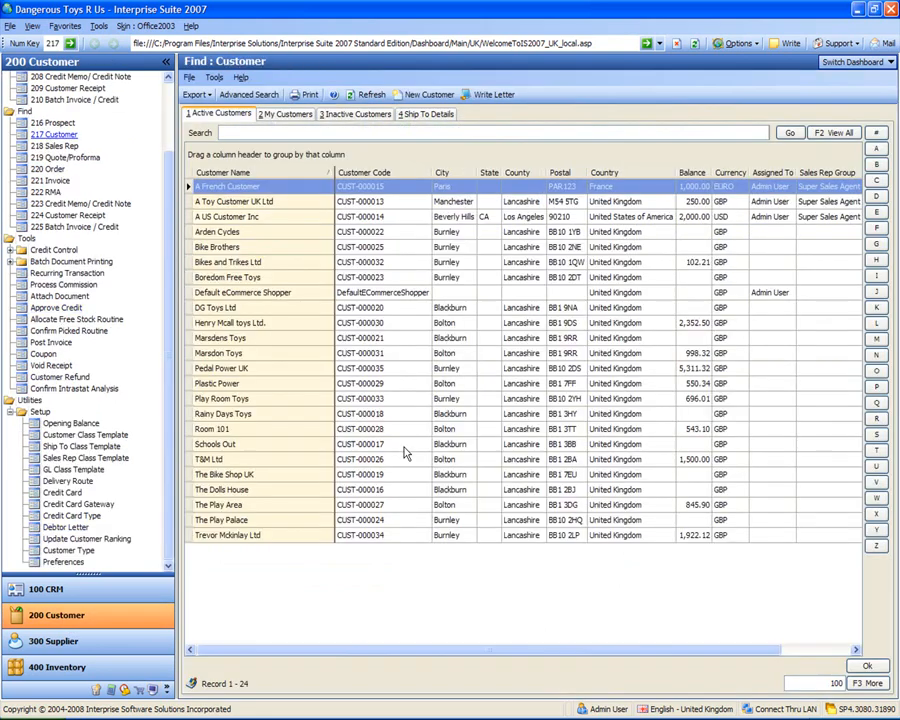
click(402, 413)
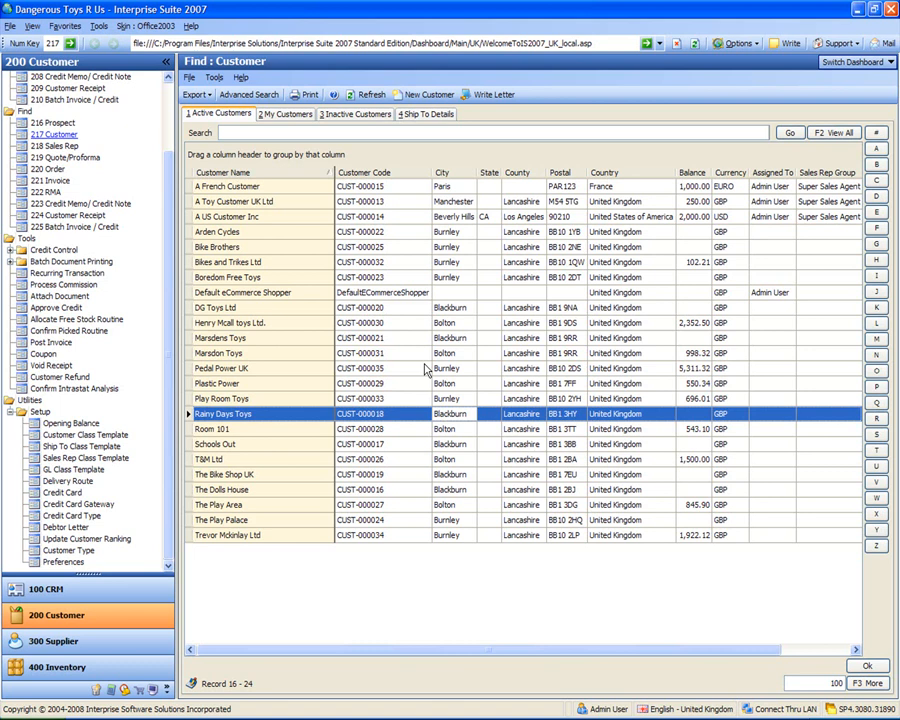
click(288, 385)
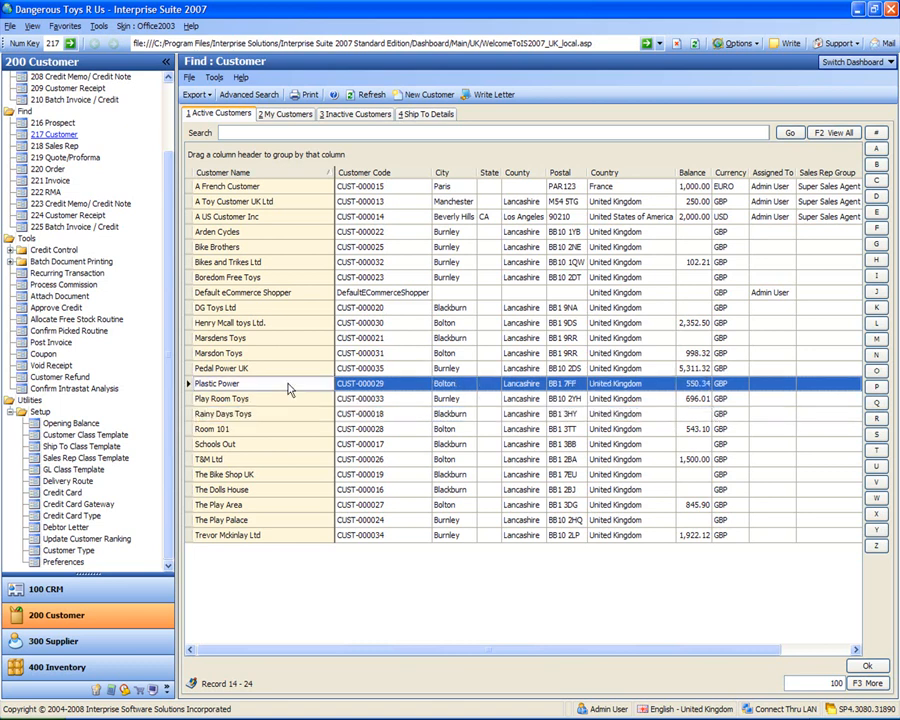
click(701, 323)
click(701, 354)
click(701, 368)
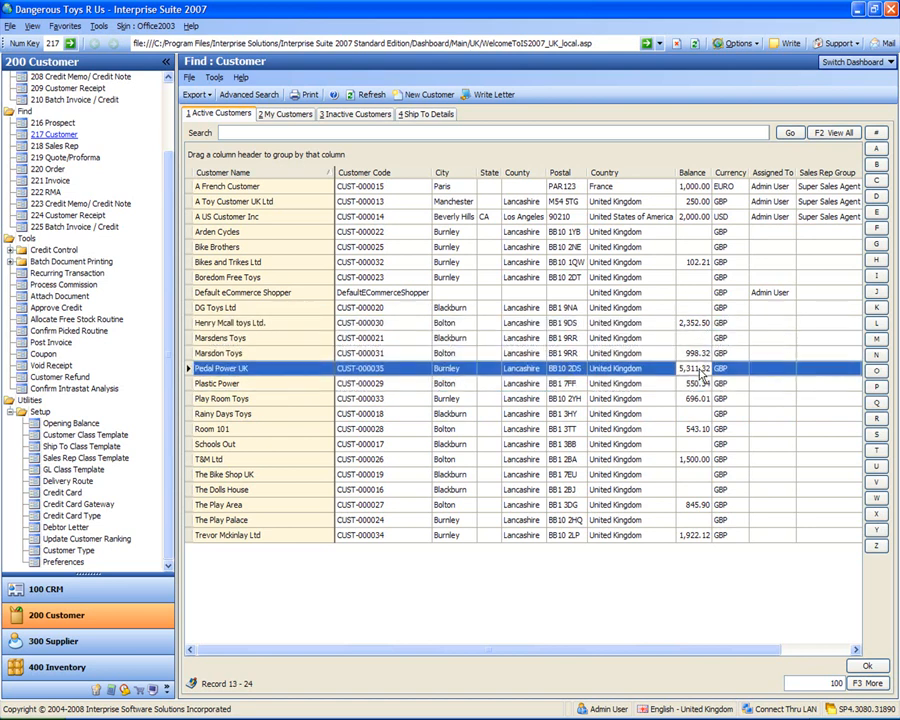
click(701, 388)
click(701, 400)
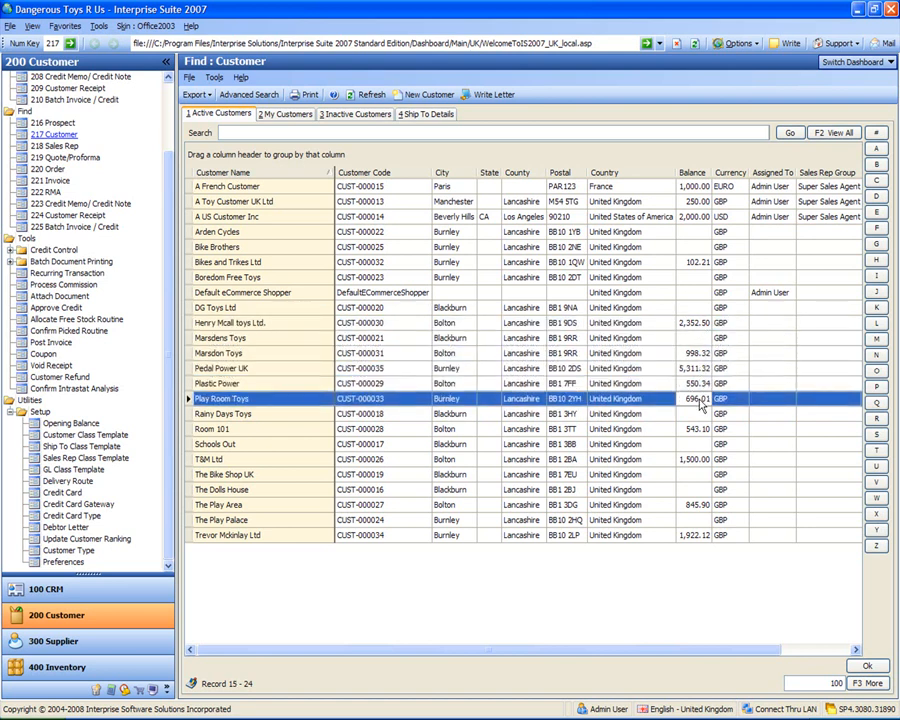
click(701, 402)
key(Down)
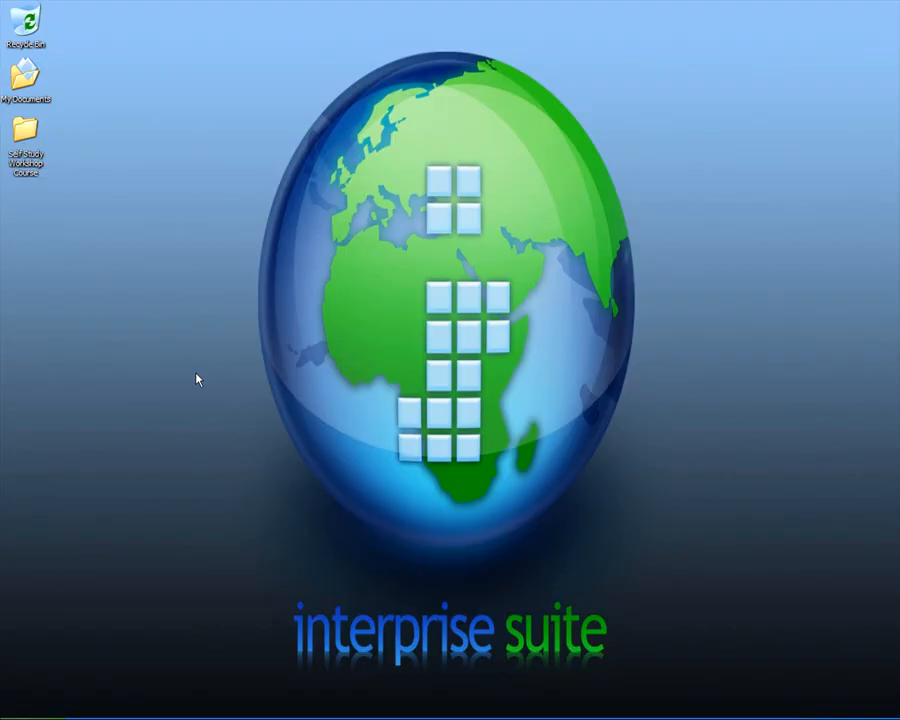
Step: Open Customer Opening Balances Import.xls in Excel from the 4 Support Workshop Import Files folder inside Self Study Workshop Course on the desktop
double_click(25, 130)
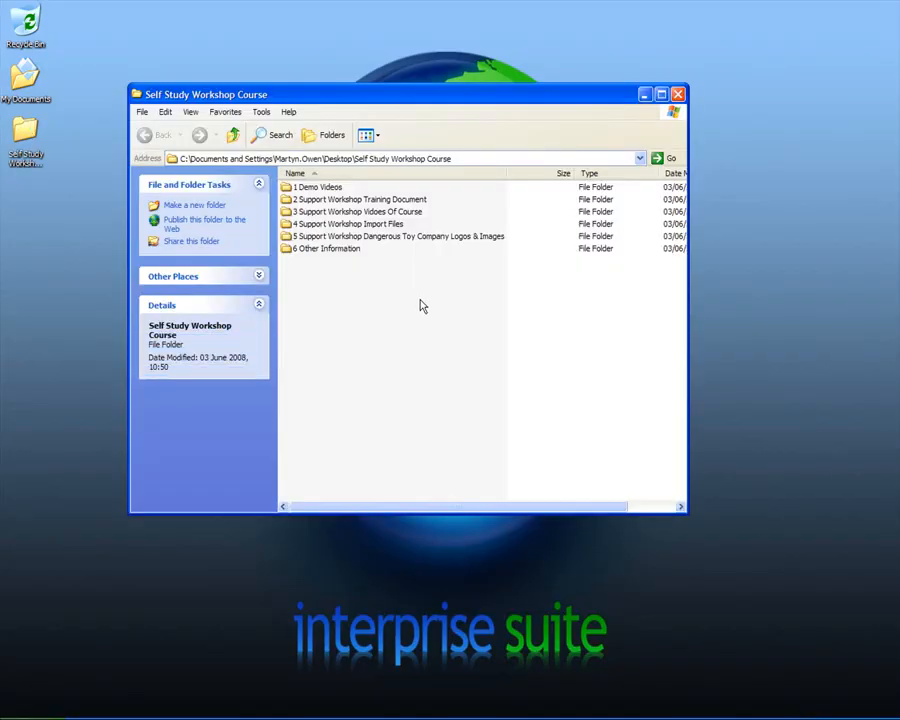
double_click(321, 224)
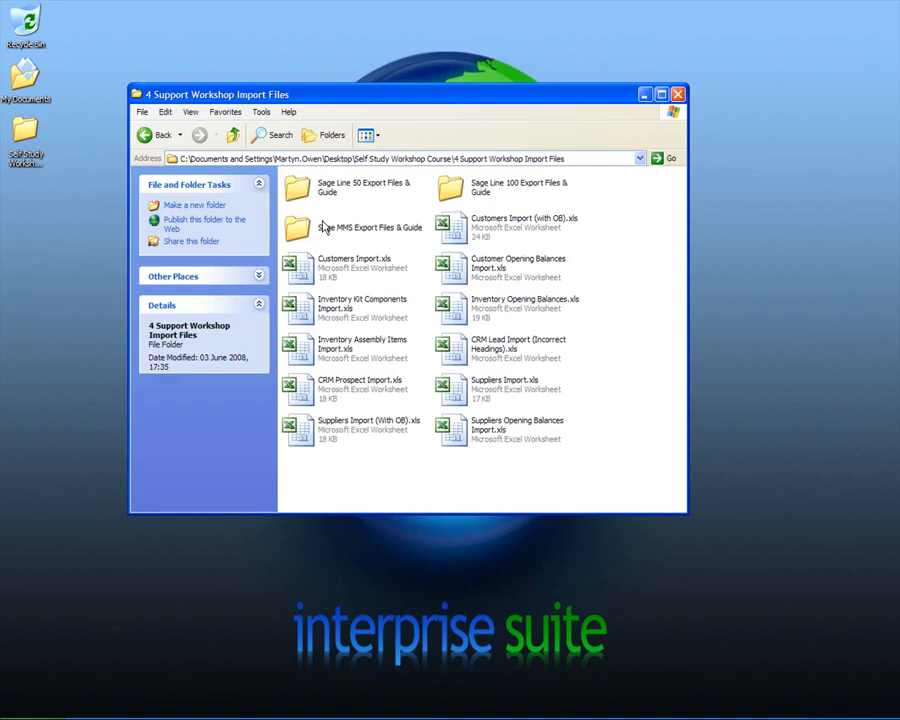
click(451, 275)
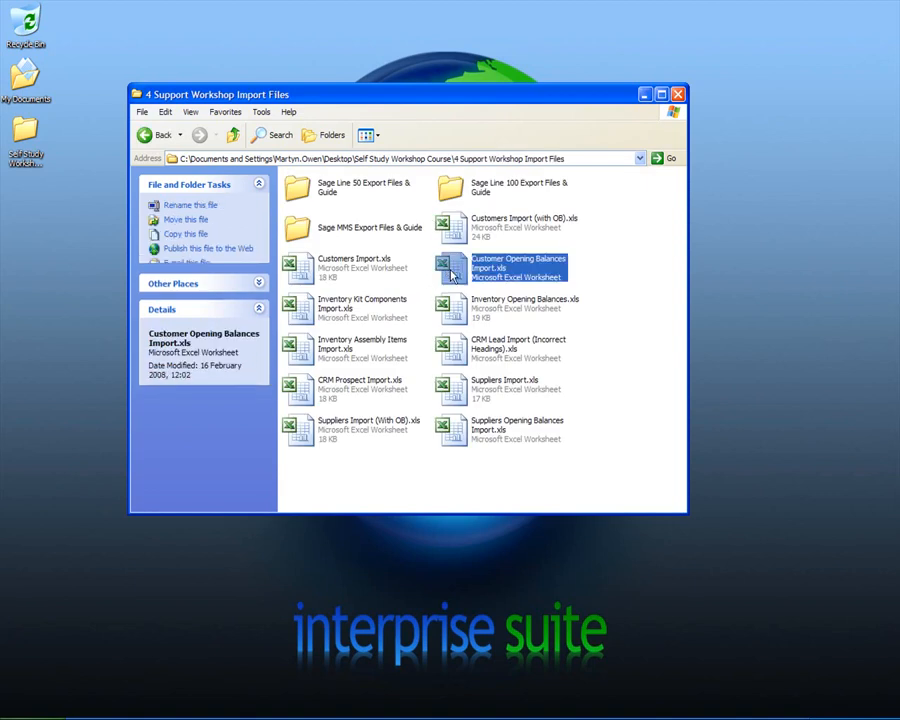
double_click(451, 275)
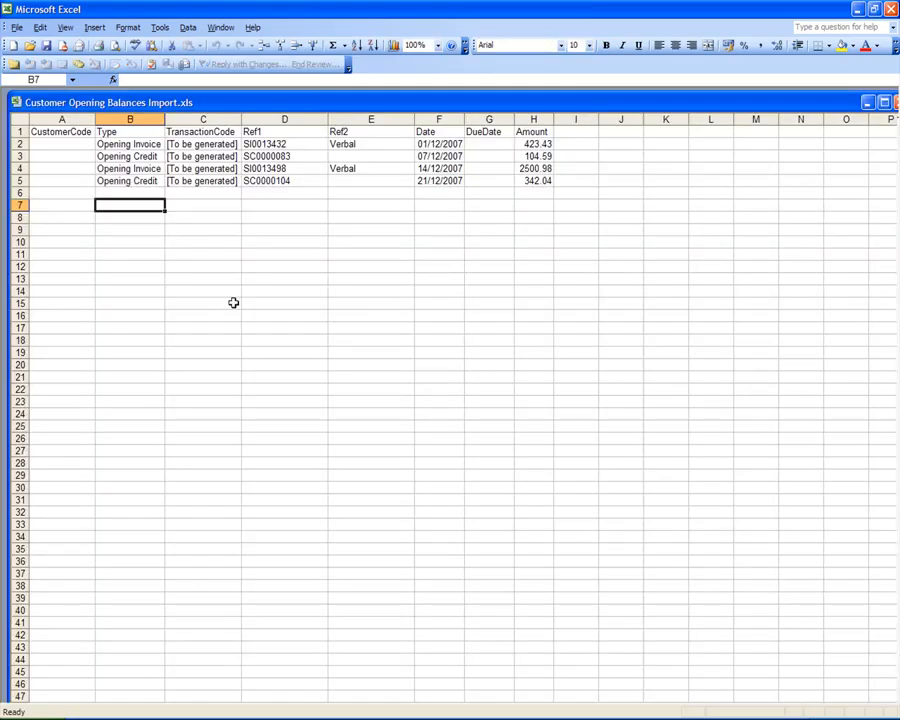
Step: Examine the CustomerCode cells A2 to A5 beside the opening invoices and credits
click(55, 143)
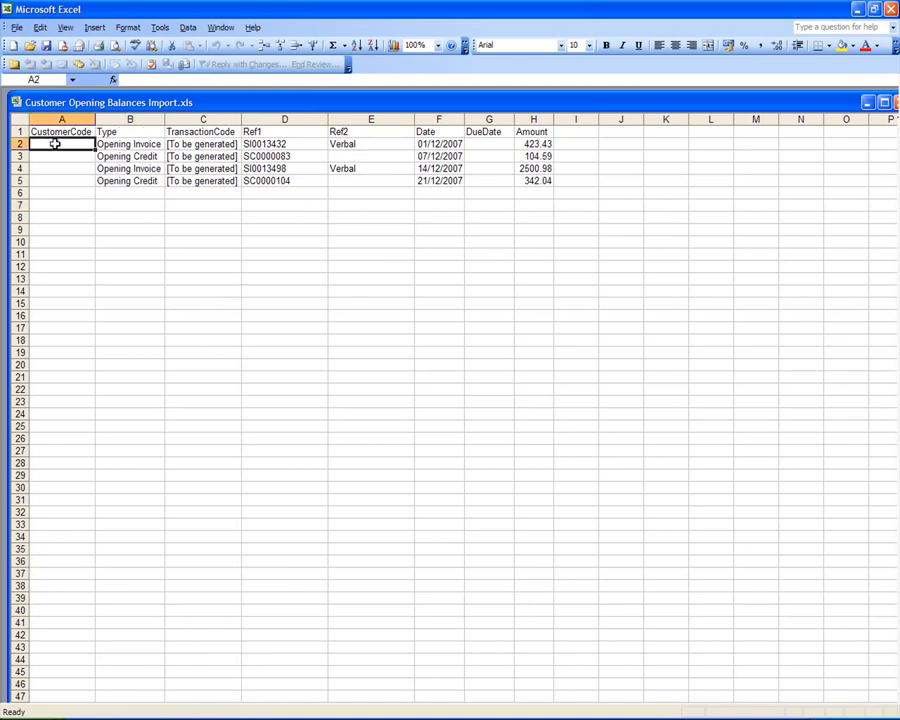
click(56, 180)
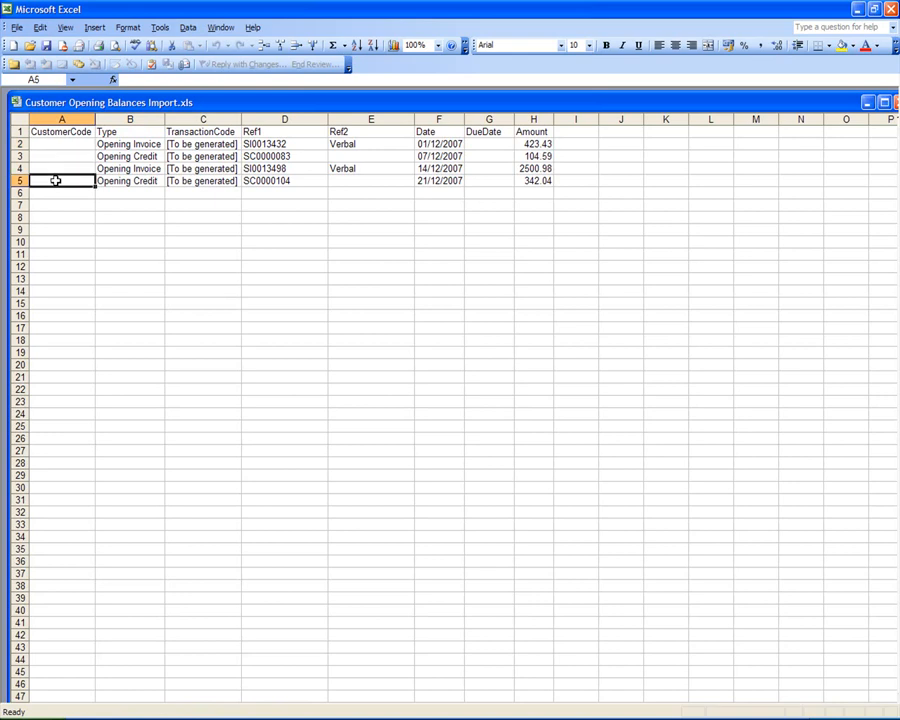
click(64, 145)
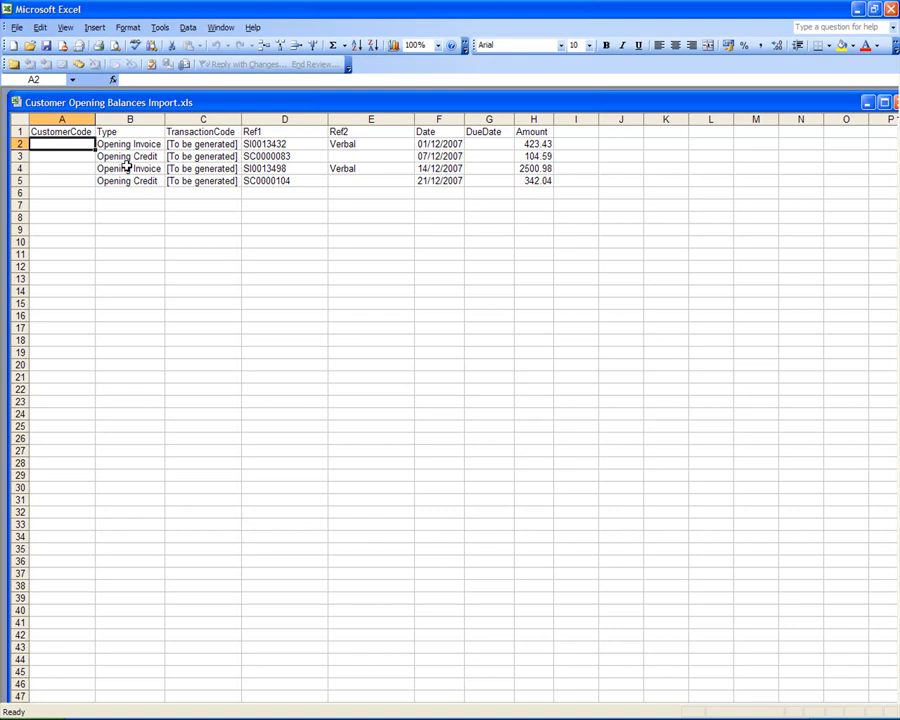
click(66, 158)
click(66, 169)
click(66, 181)
click(68, 144)
Step: Look up A French Customer's customer code in Interprise Suite, switch back to the Excel workbook, and enter the code in cell A2
key(alt+Tab)
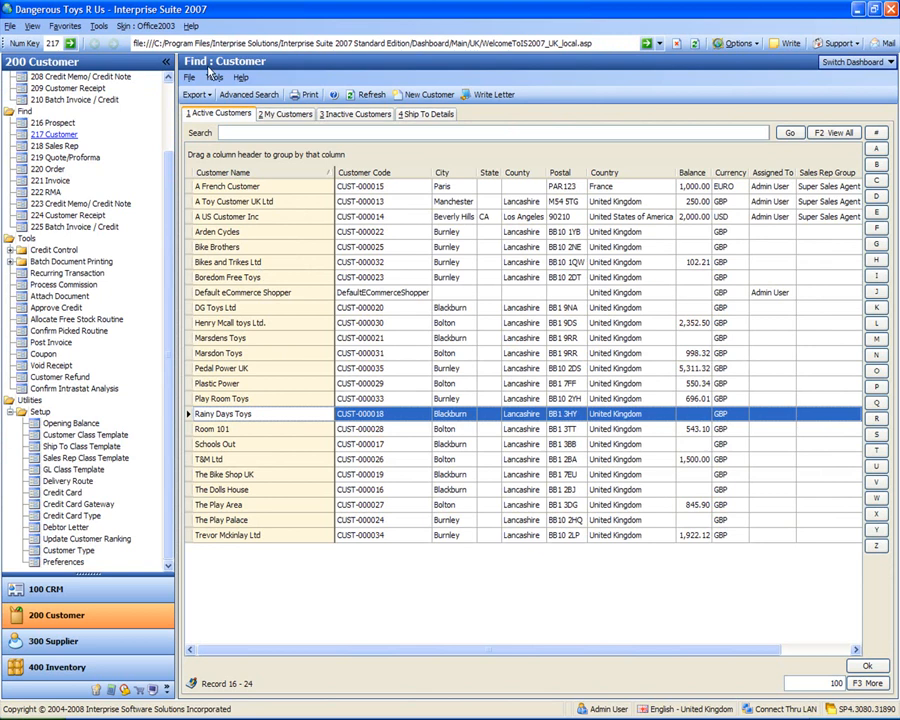
click(364, 188)
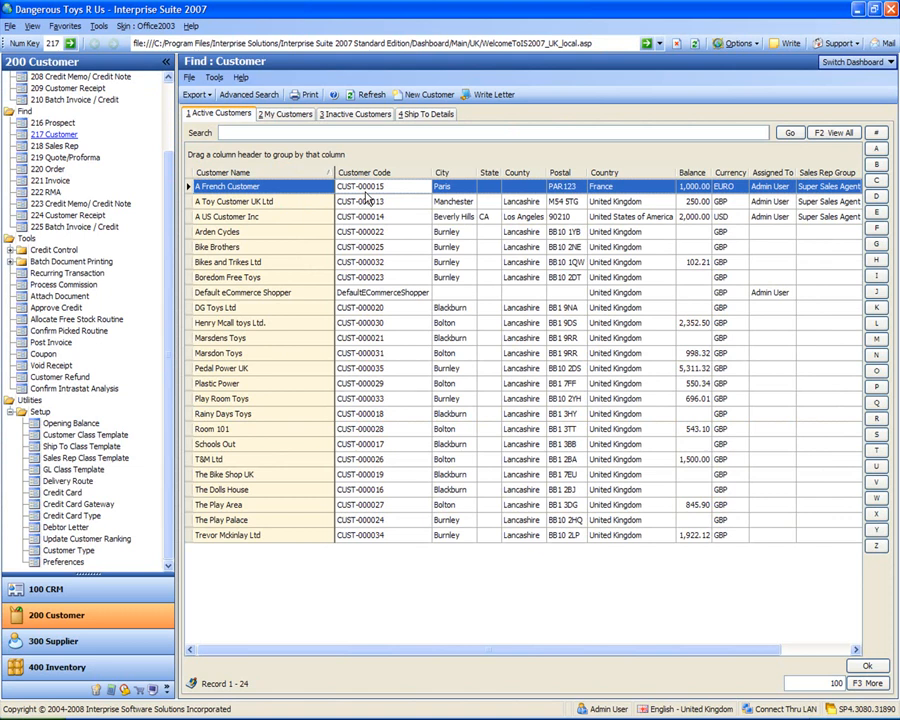
click(600, 717)
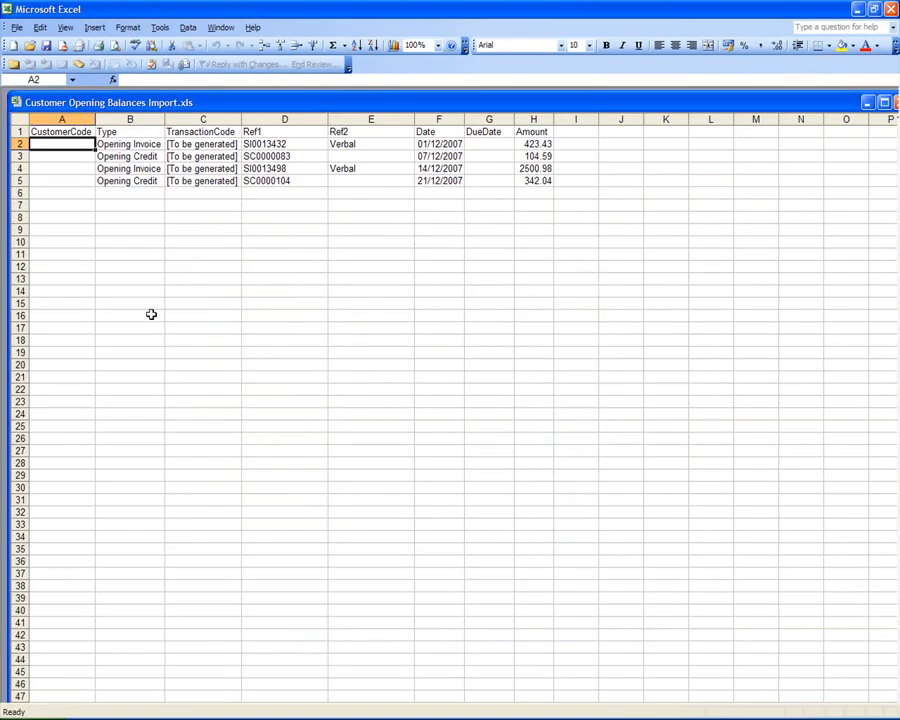
text(Cust-)
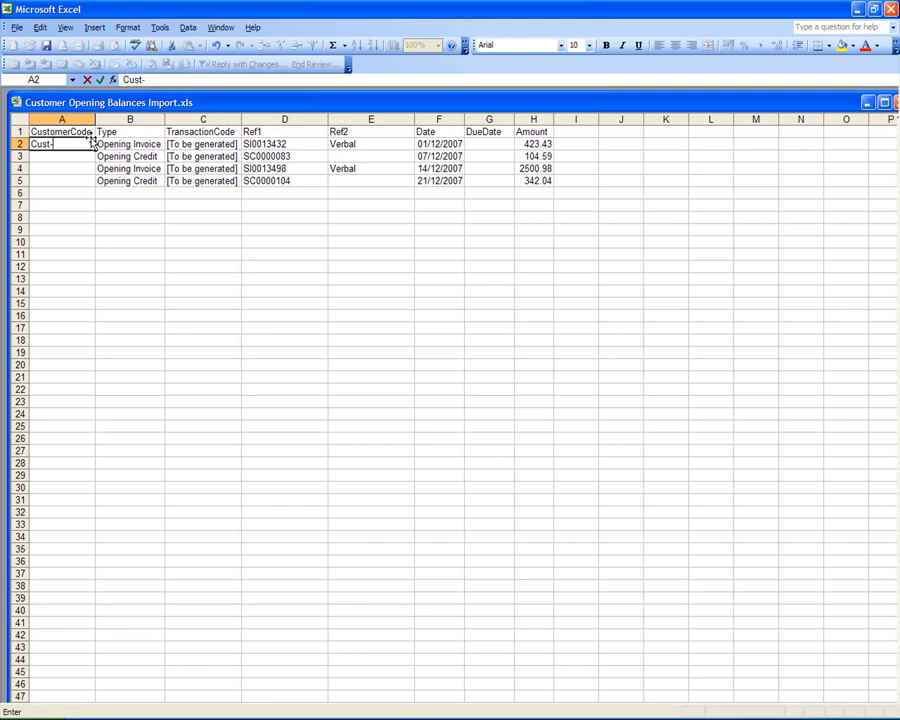
text(000015)
key(Return)
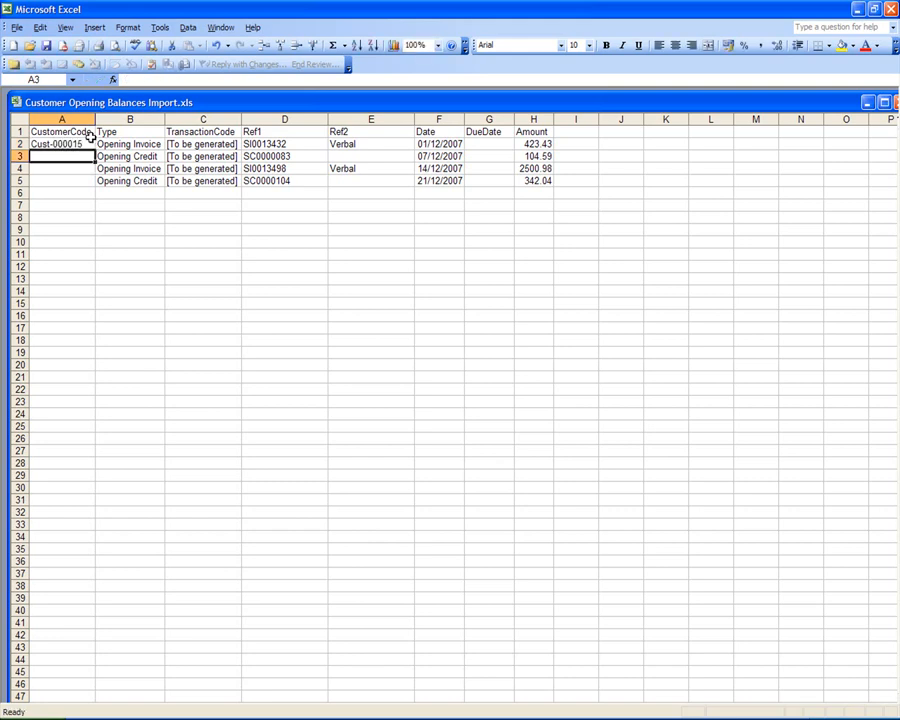
Step: Enter A French Customer's customer code in cell A3 for the opening credit SC0000083
text(Cust-000015)
key(Right)
key(Down)
key(Left)
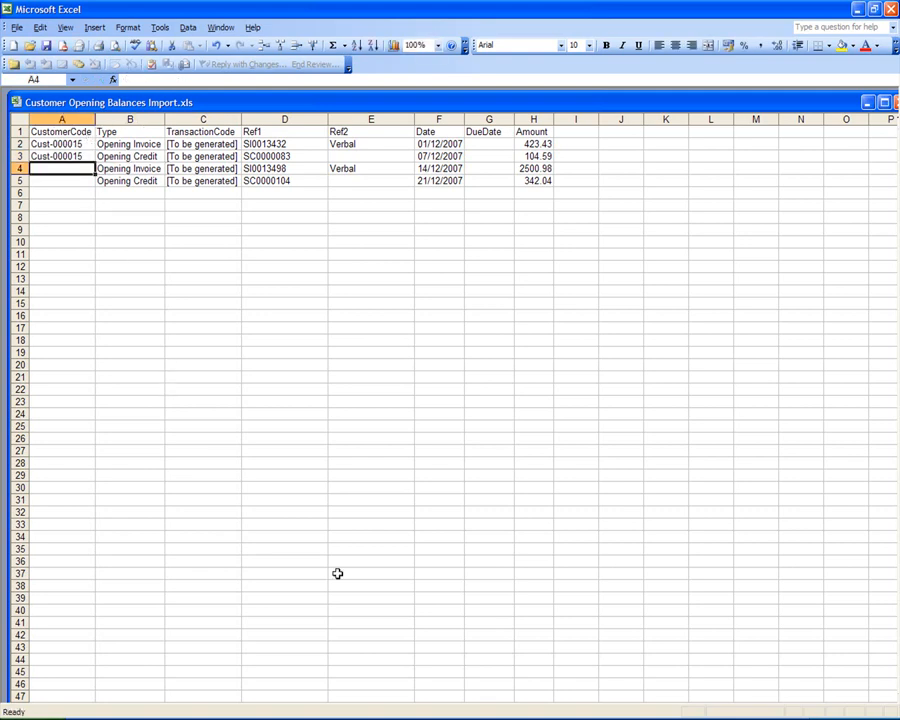
Step: Look up A US Customer Inc's customer code in Interprise Suite and enter it in cells A4 and A5 of the Excel workbook
click(290, 718)
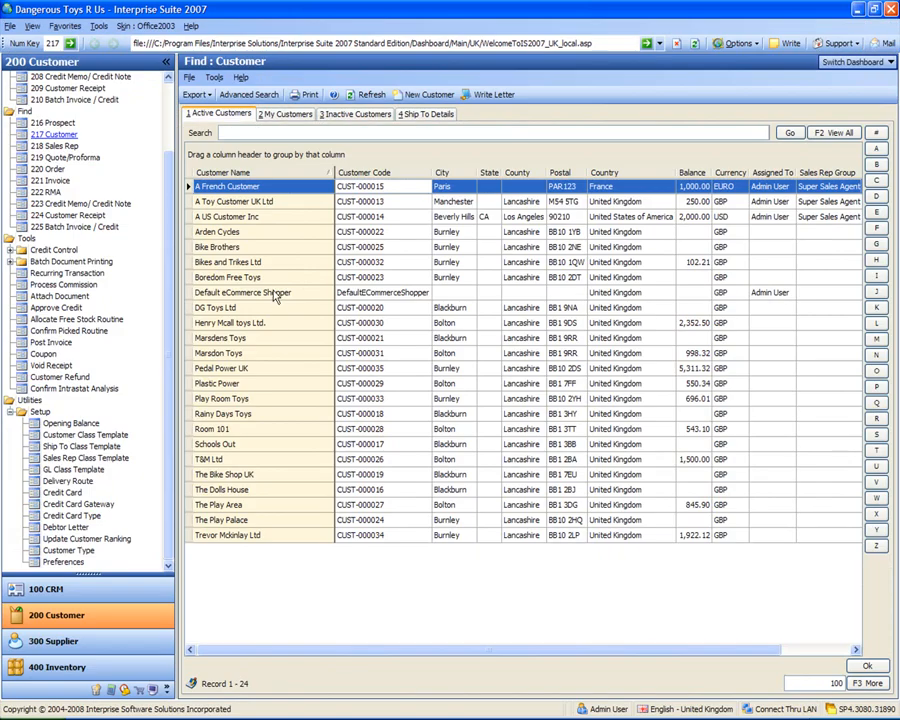
click(226, 217)
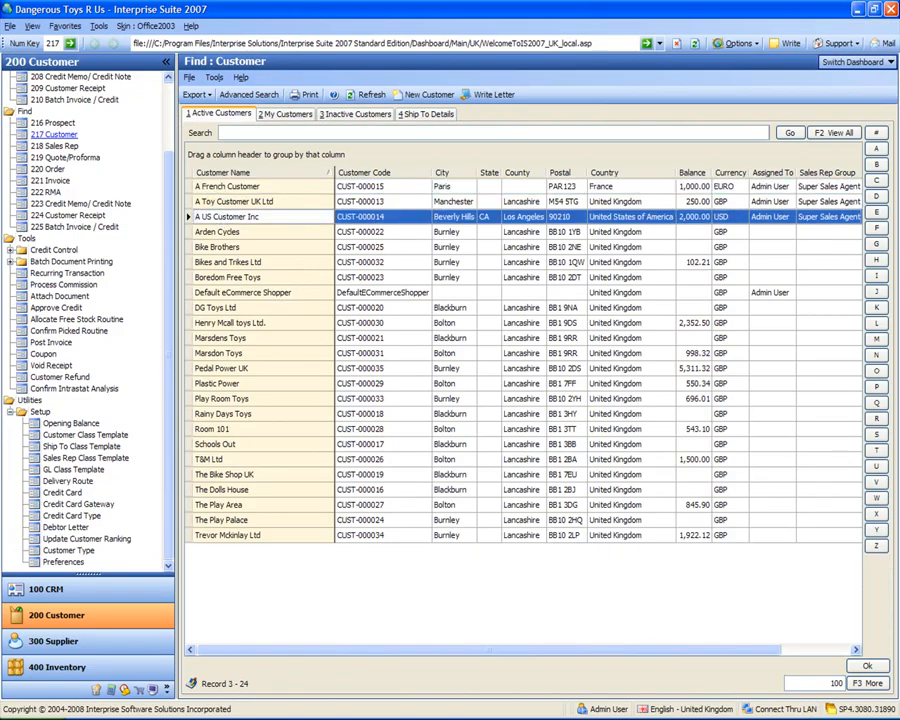
click(250, 718)
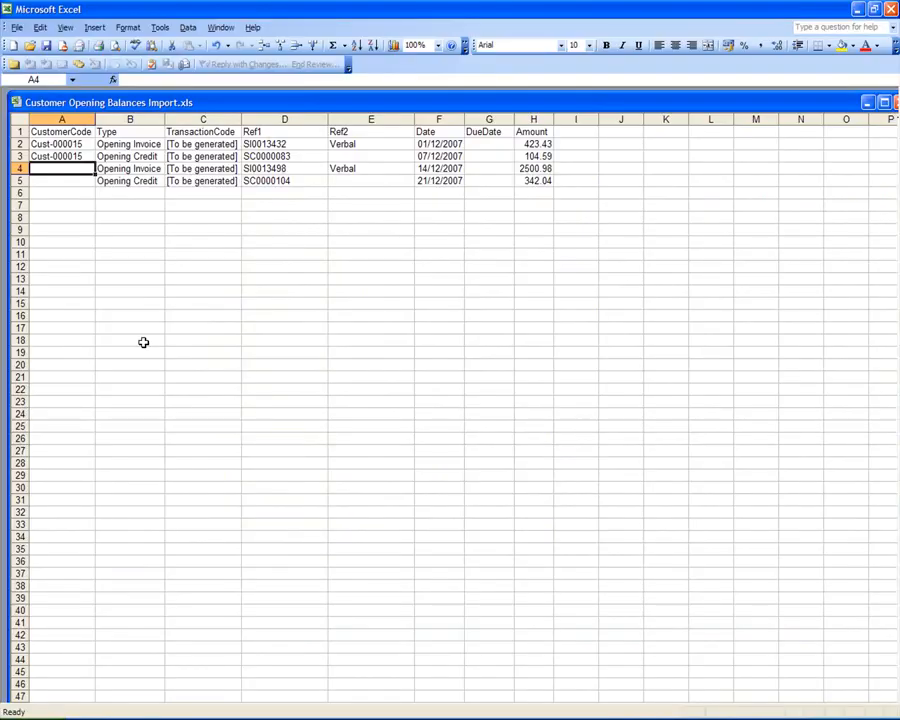
text(Cust-)
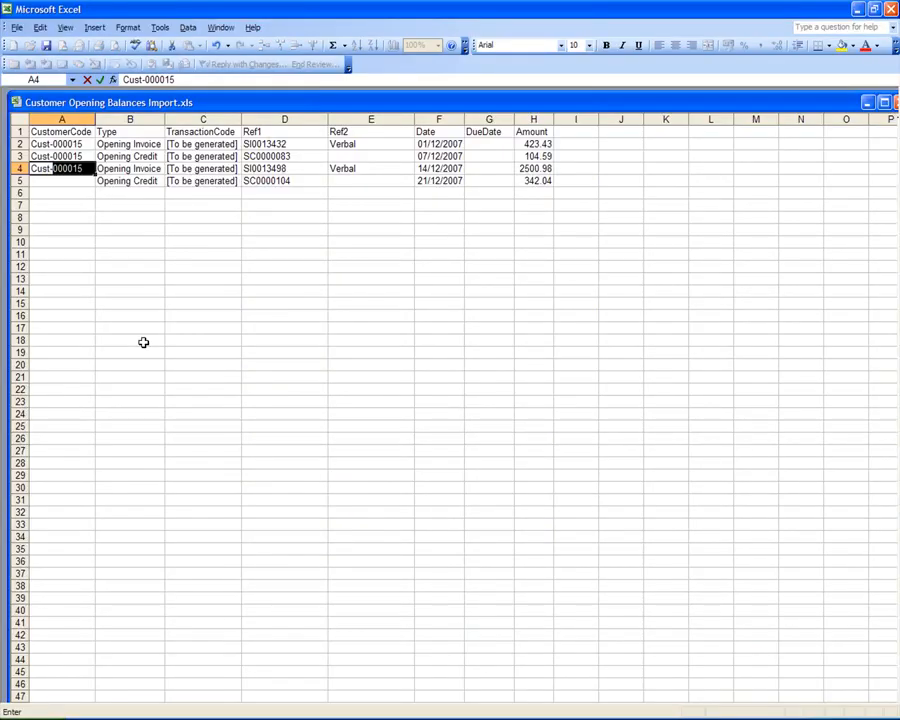
text(4)
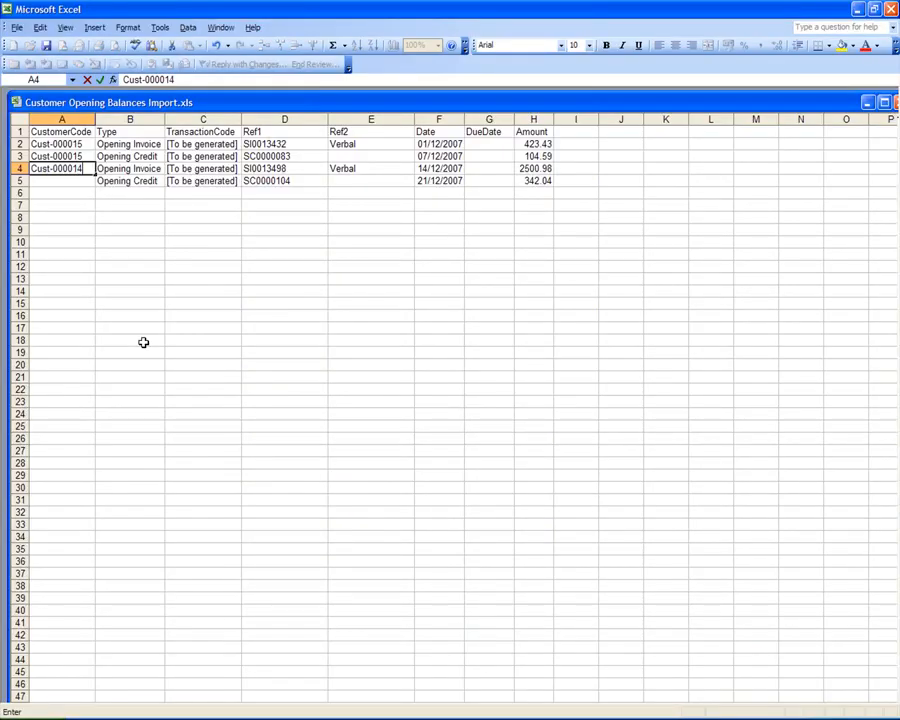
key(Return)
text(Cus)
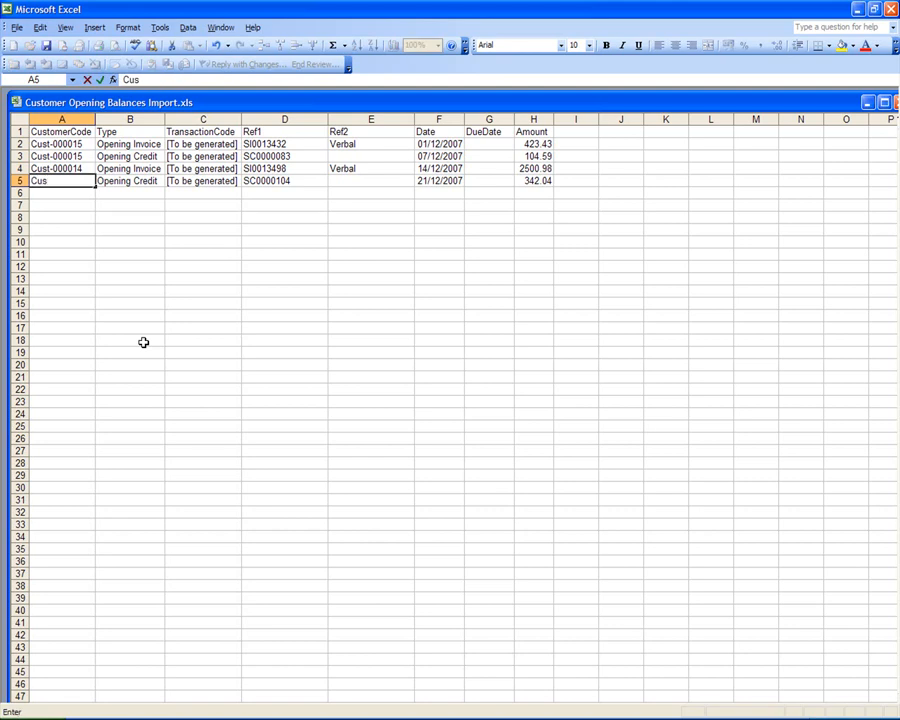
text(t-000014)
key(Tab)
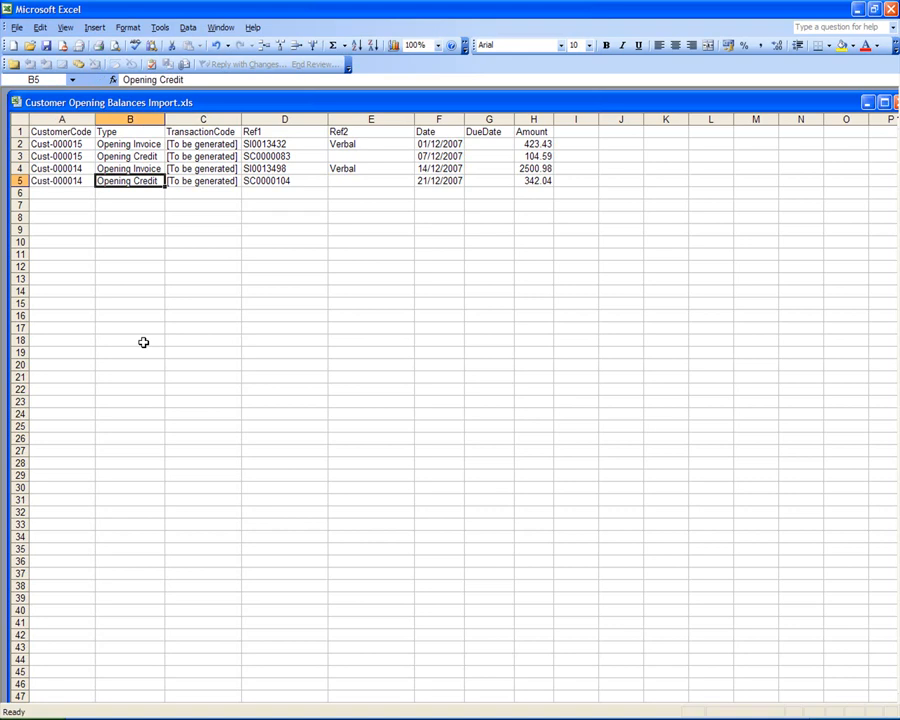
Step: Save the Customer Opening Balances Import workbook and close Excel to return to Interprise Suite
click(382, 229)
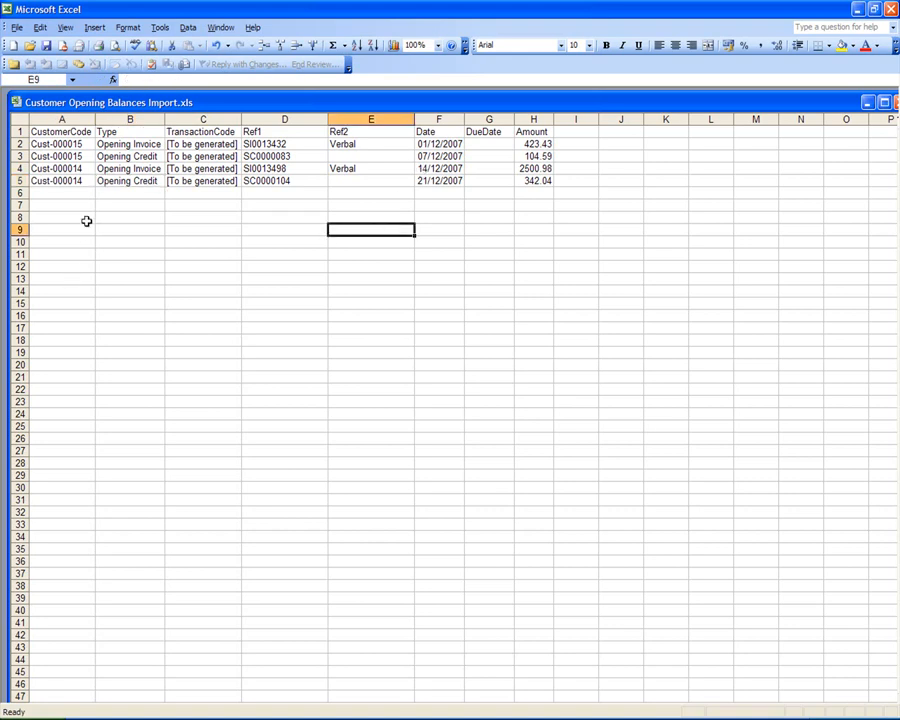
click(58, 181)
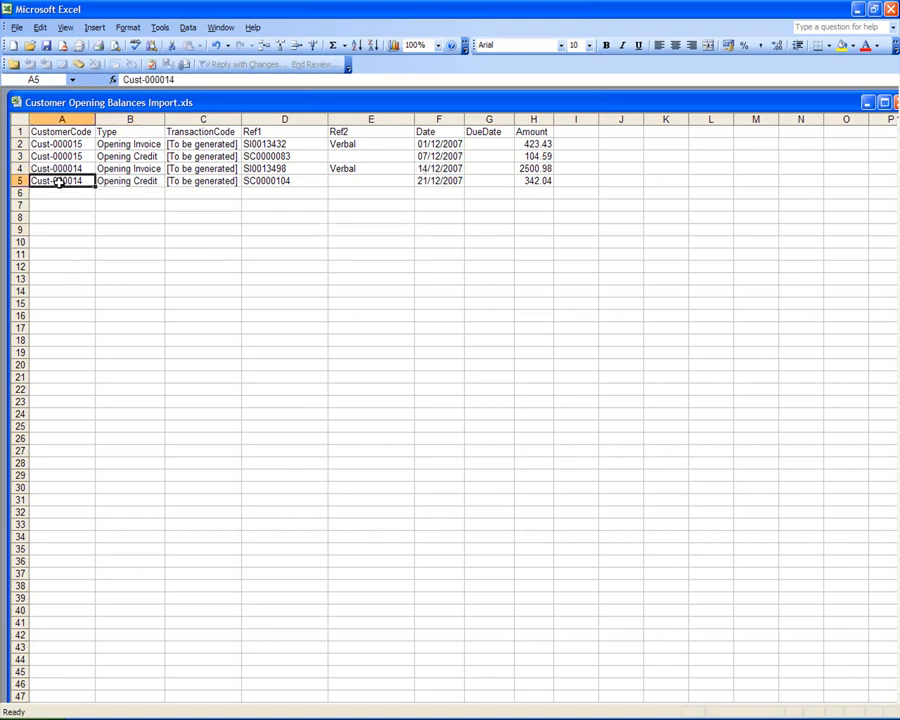
click(46, 52)
click(891, 9)
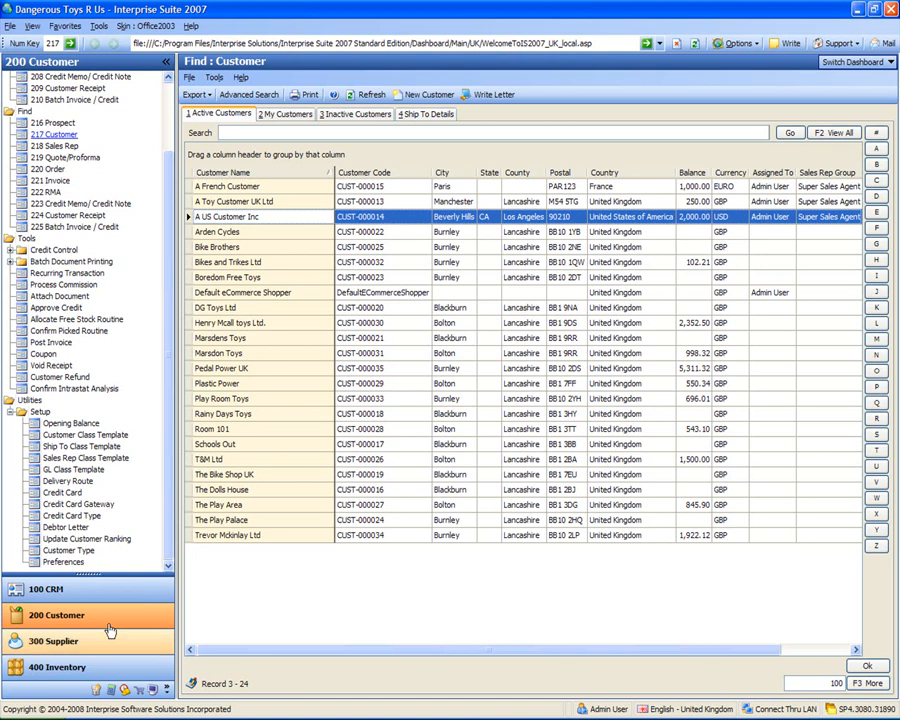
Step: Start the Import Wizard from System Manager and choose Customer as the table source
click(153, 689)
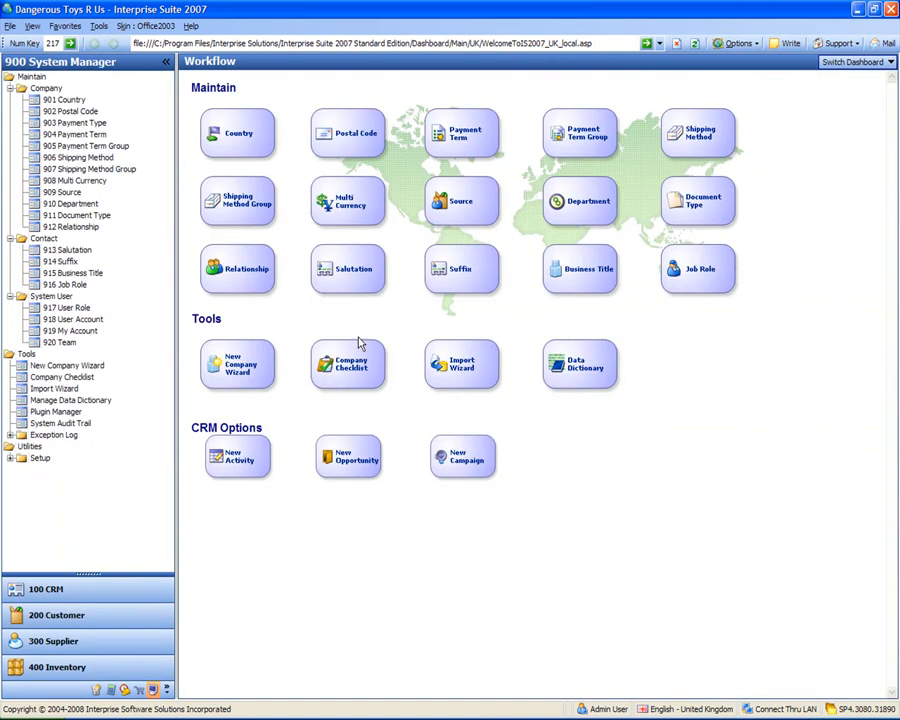
click(456, 373)
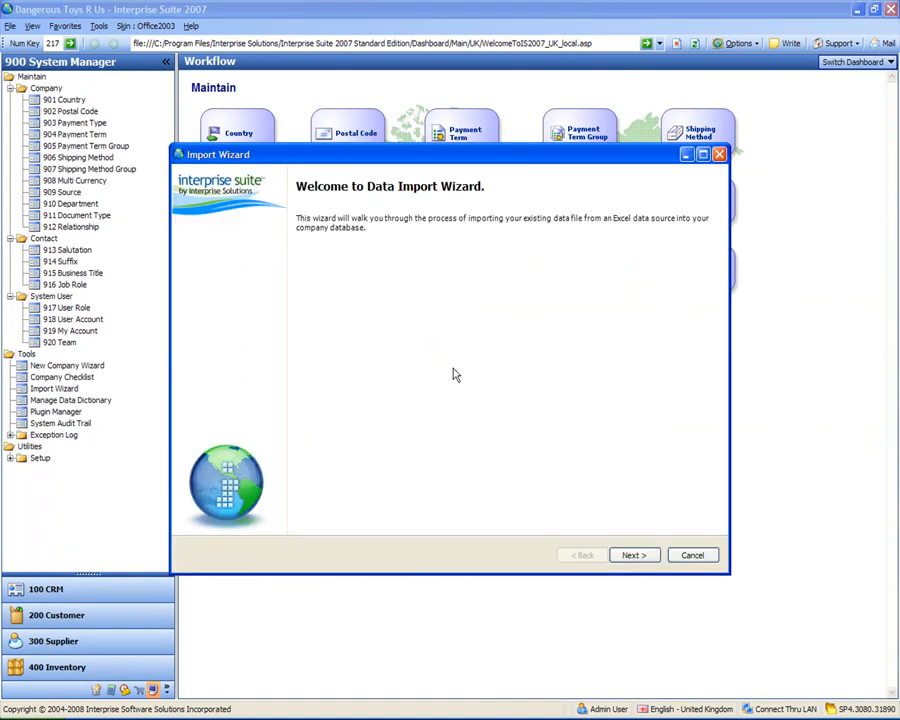
click(633, 556)
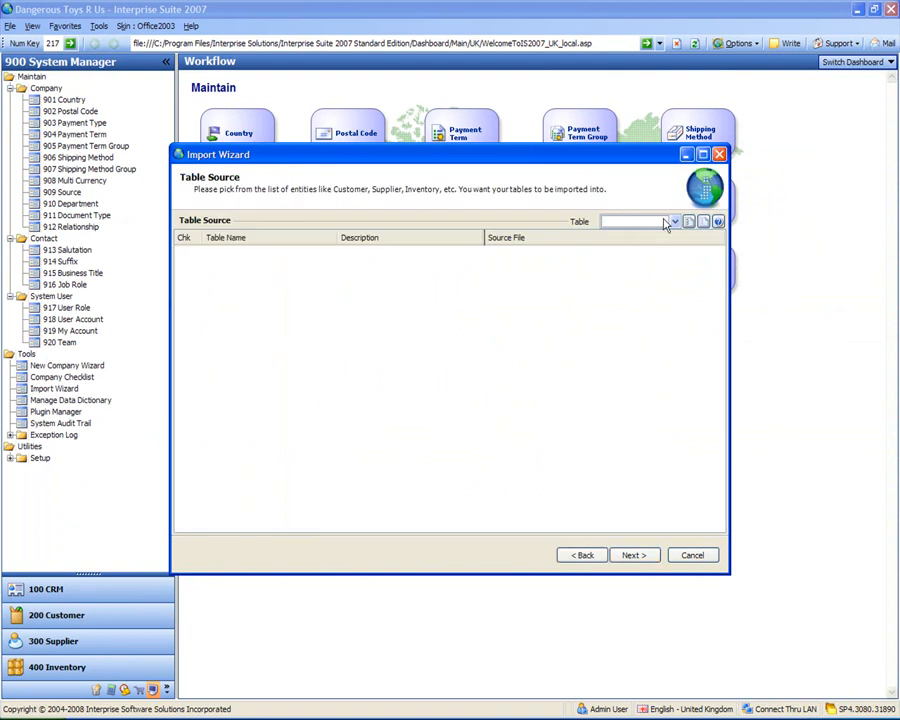
click(675, 222)
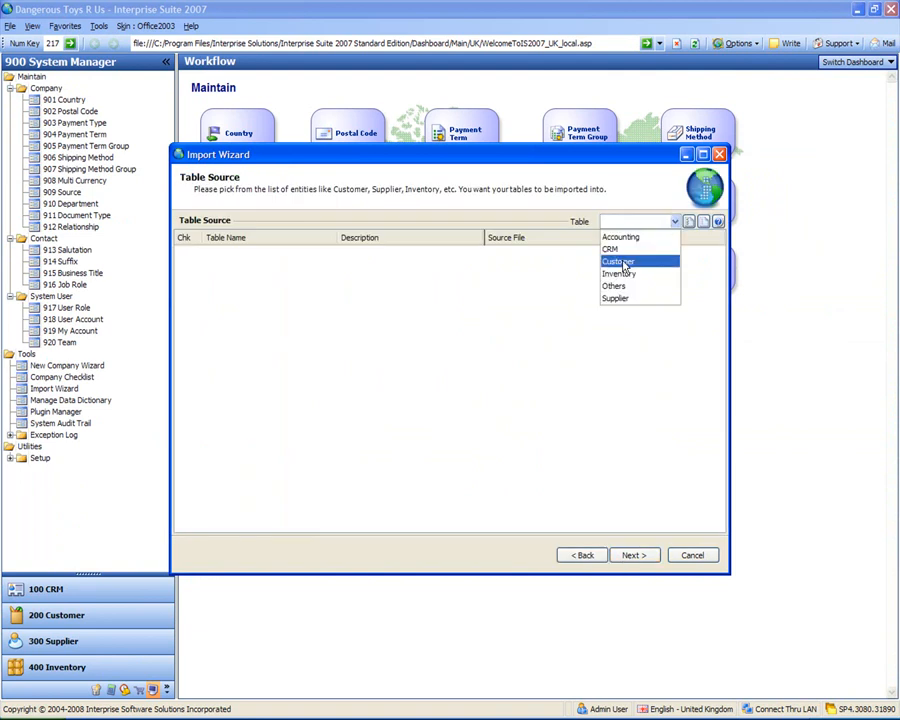
click(624, 263)
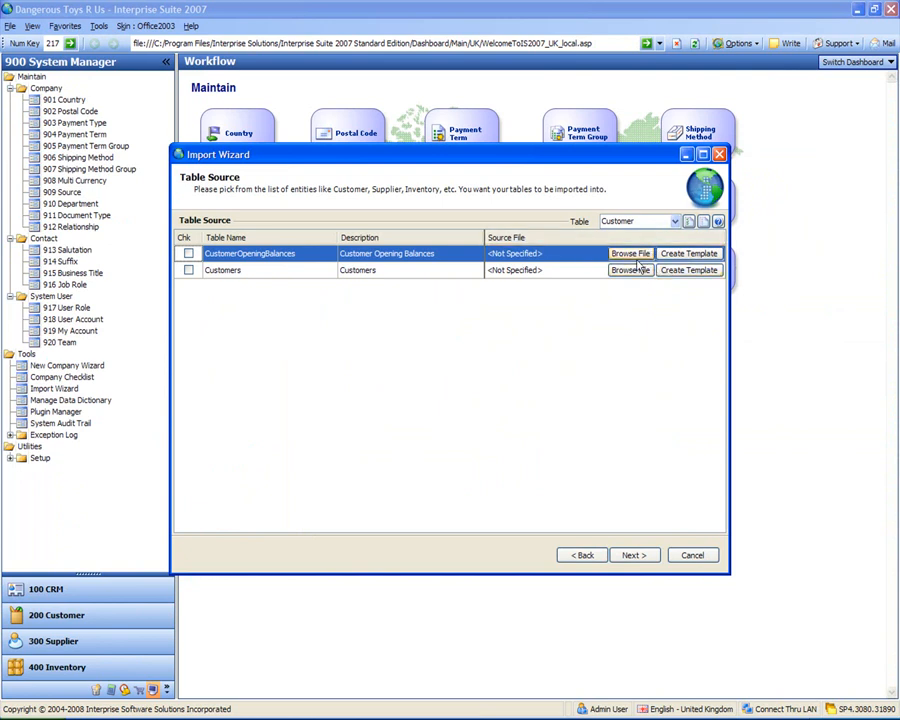
Step: Assign Customer Opening Balances Import.xls as the source file for the CustomerOpeningBalances table and proceed to the import status page
click(632, 255)
click(660, 276)
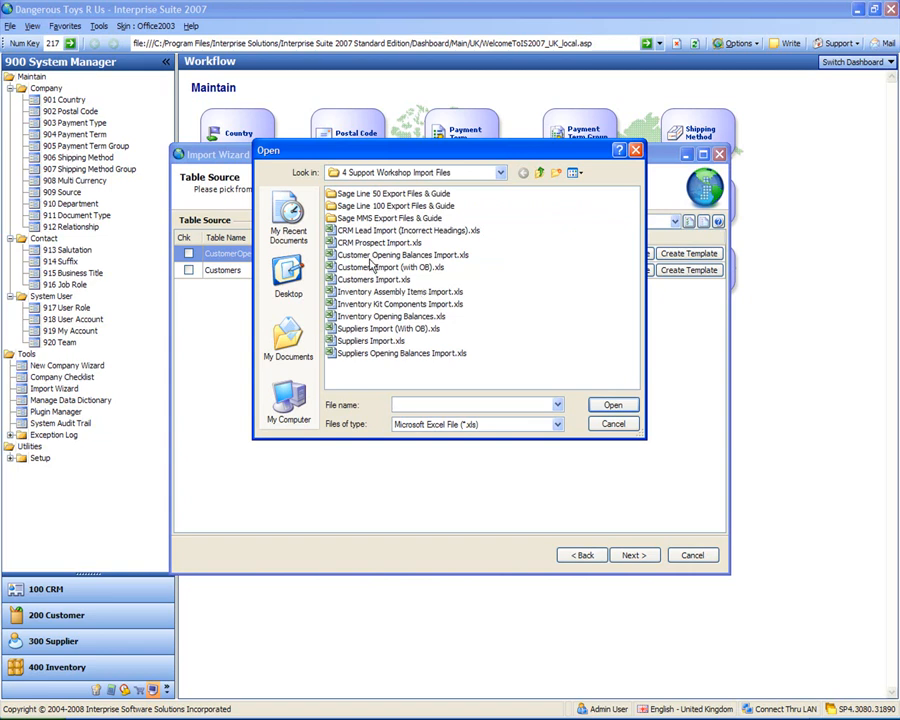
double_click(366, 259)
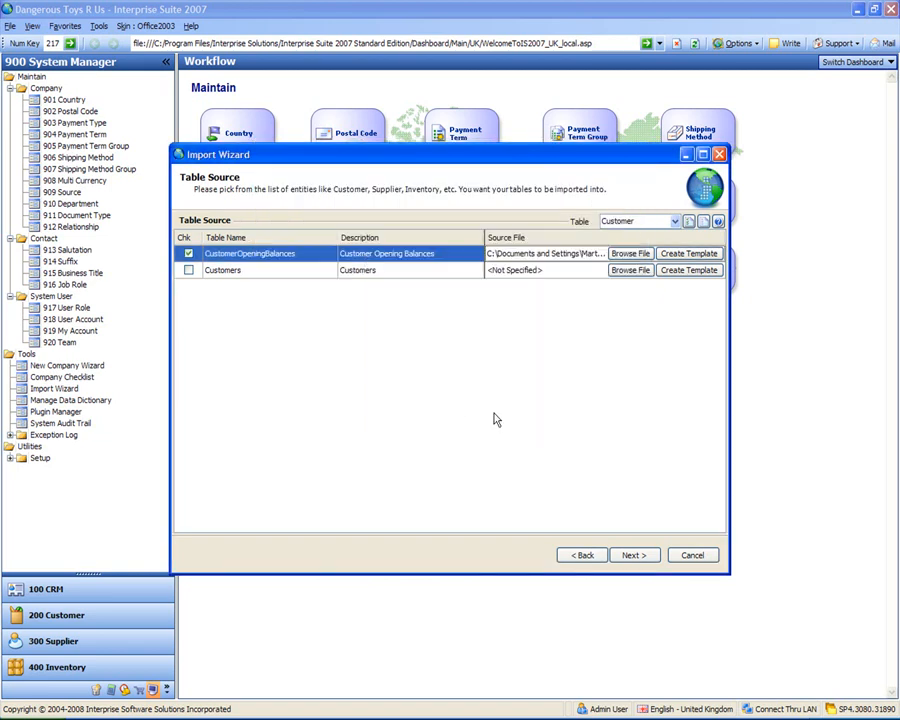
click(636, 557)
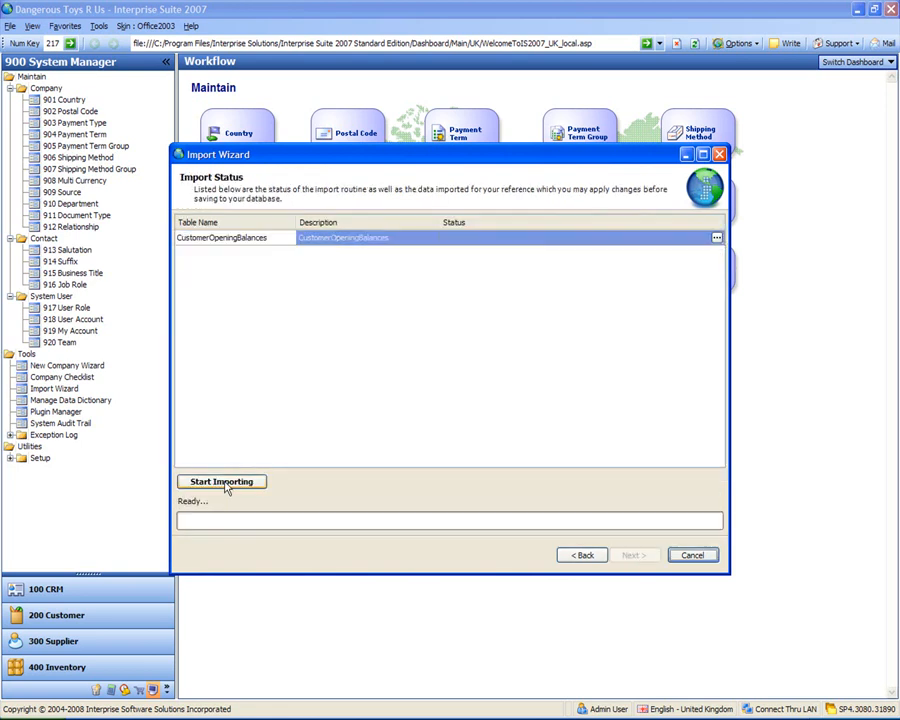
Step: Run the import of the customer opening balances and finish the Import Wizard
click(224, 483)
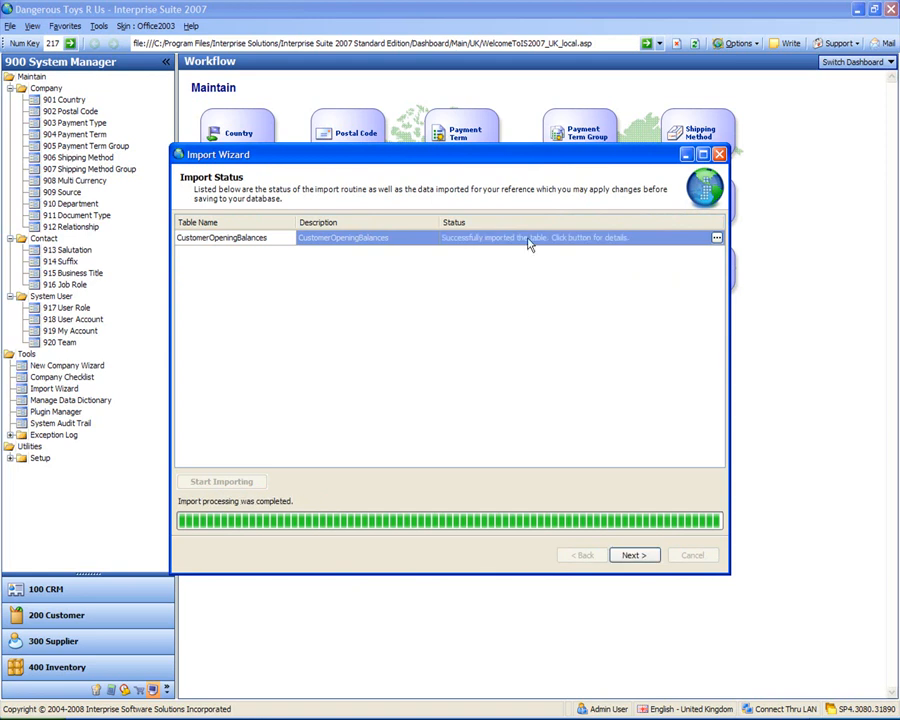
click(632, 556)
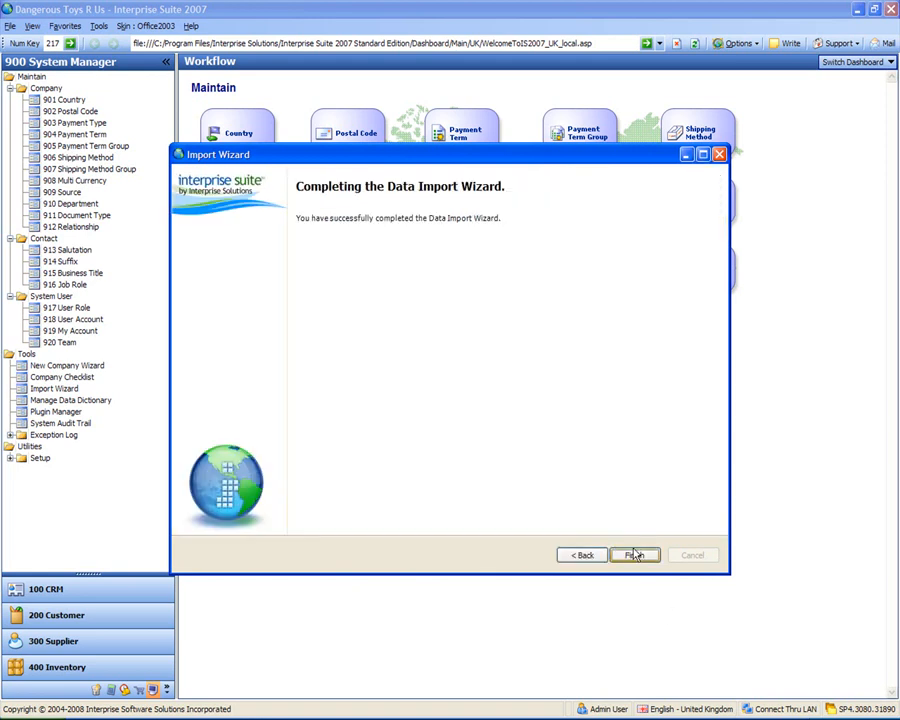
click(632, 555)
Step: Return to the Customer module and check the balances of A French Customer and A US Customer Inc in the active customers list
click(38, 618)
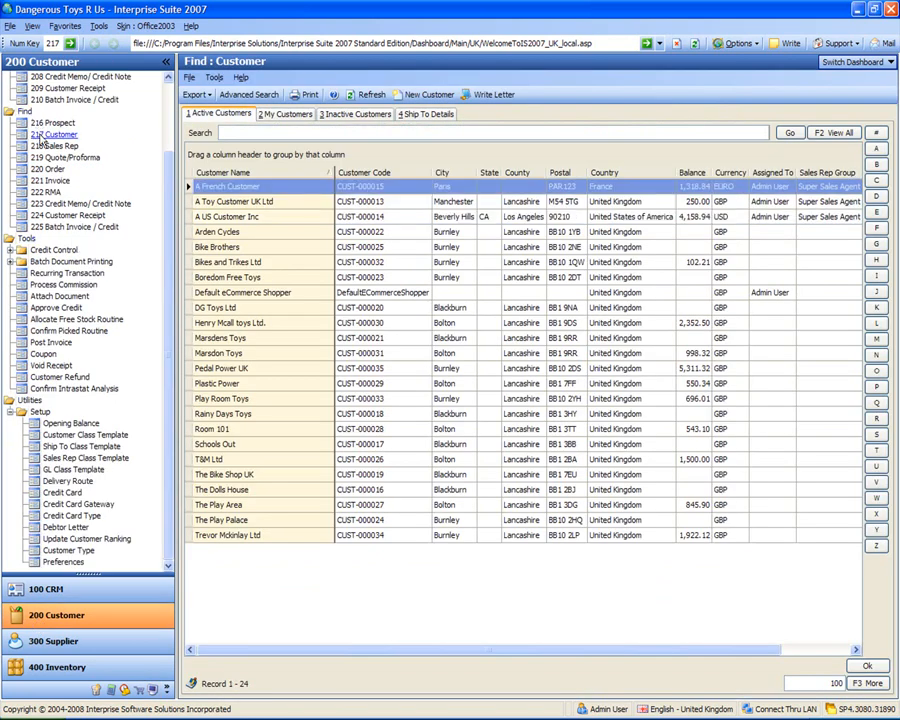
click(392, 218)
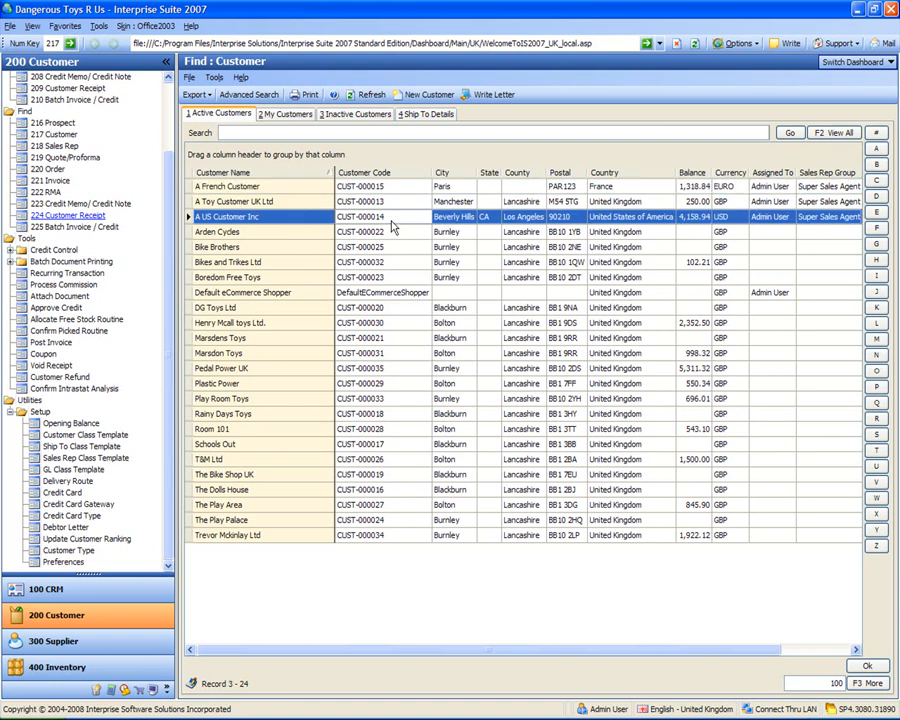
click(386, 191)
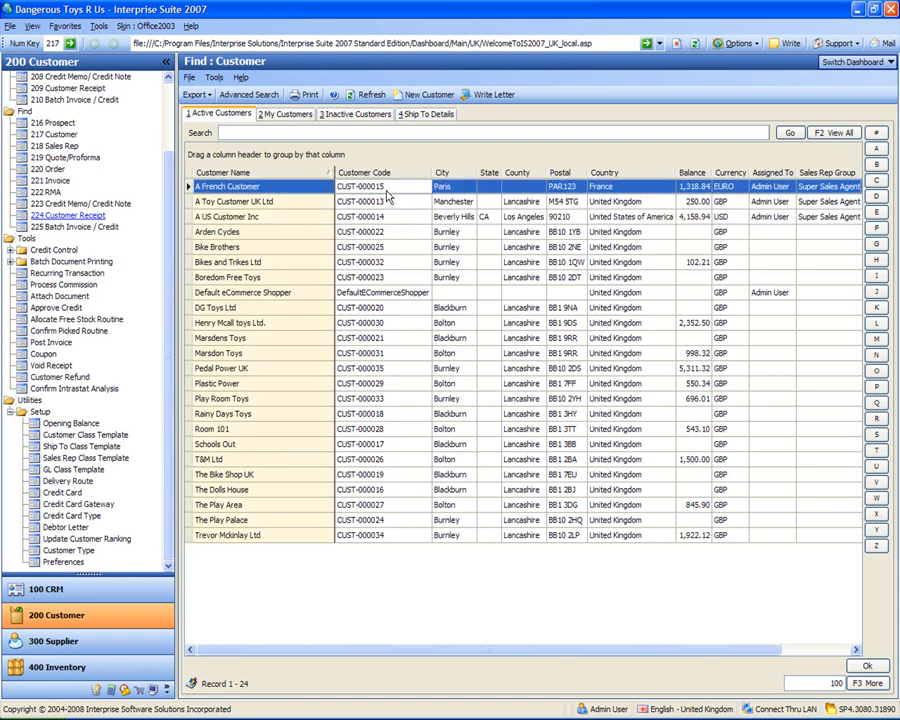
click(397, 220)
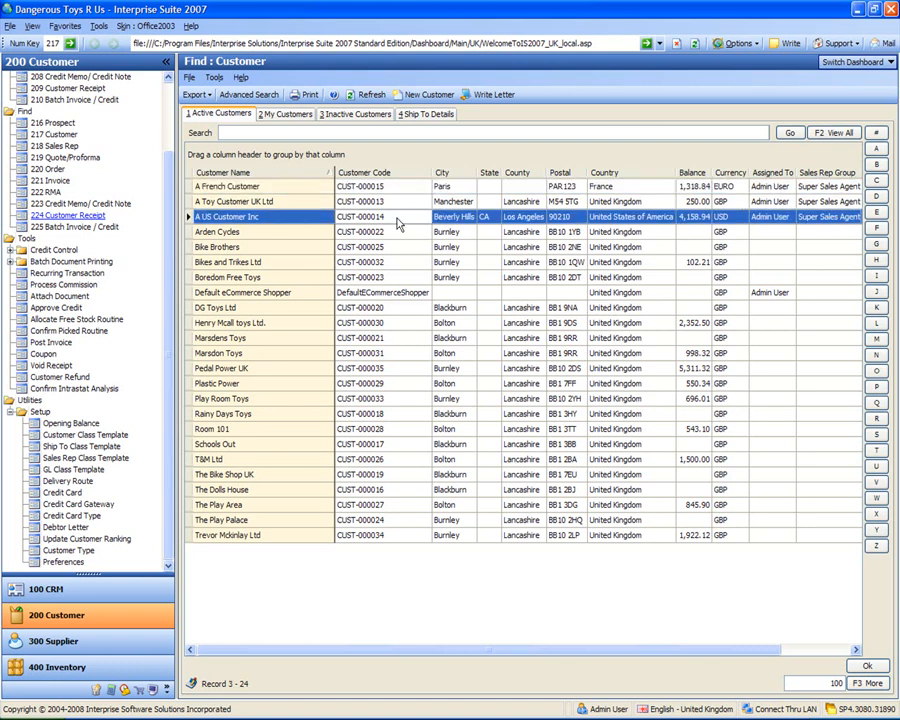